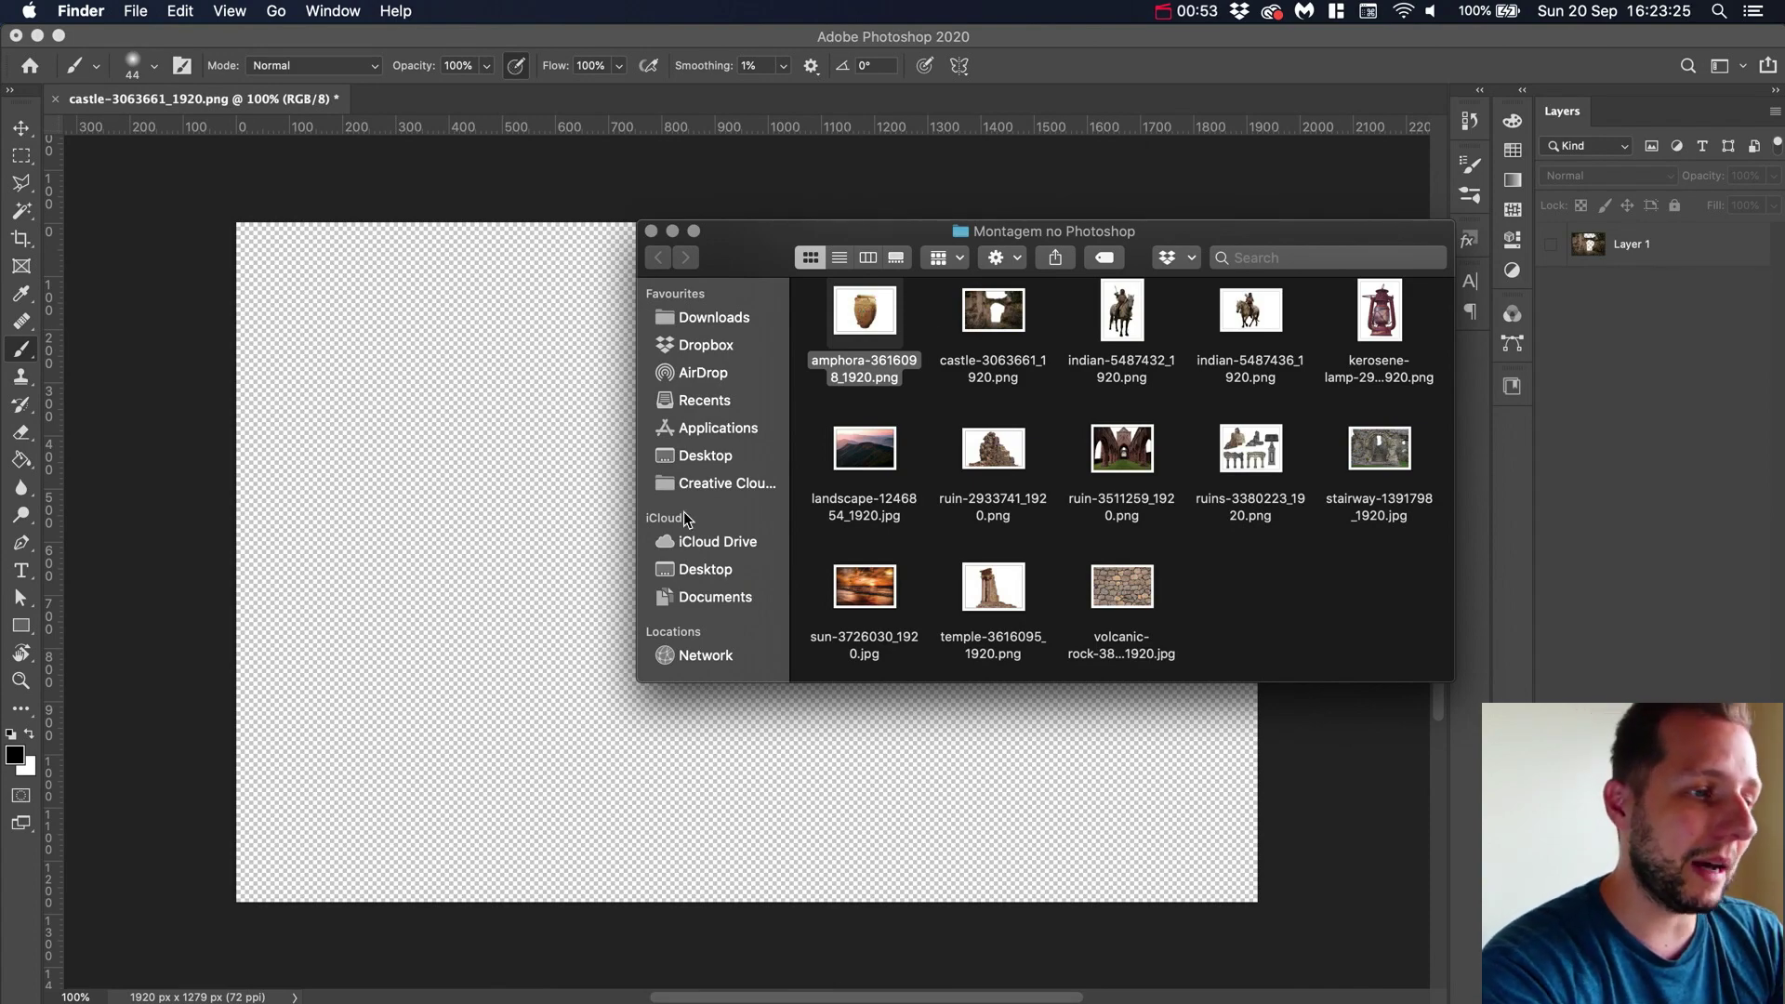
Preview the castle, mounted rider and kerosene lamp images in the Montagem no Photoshop folder
key("space")
key("Right")
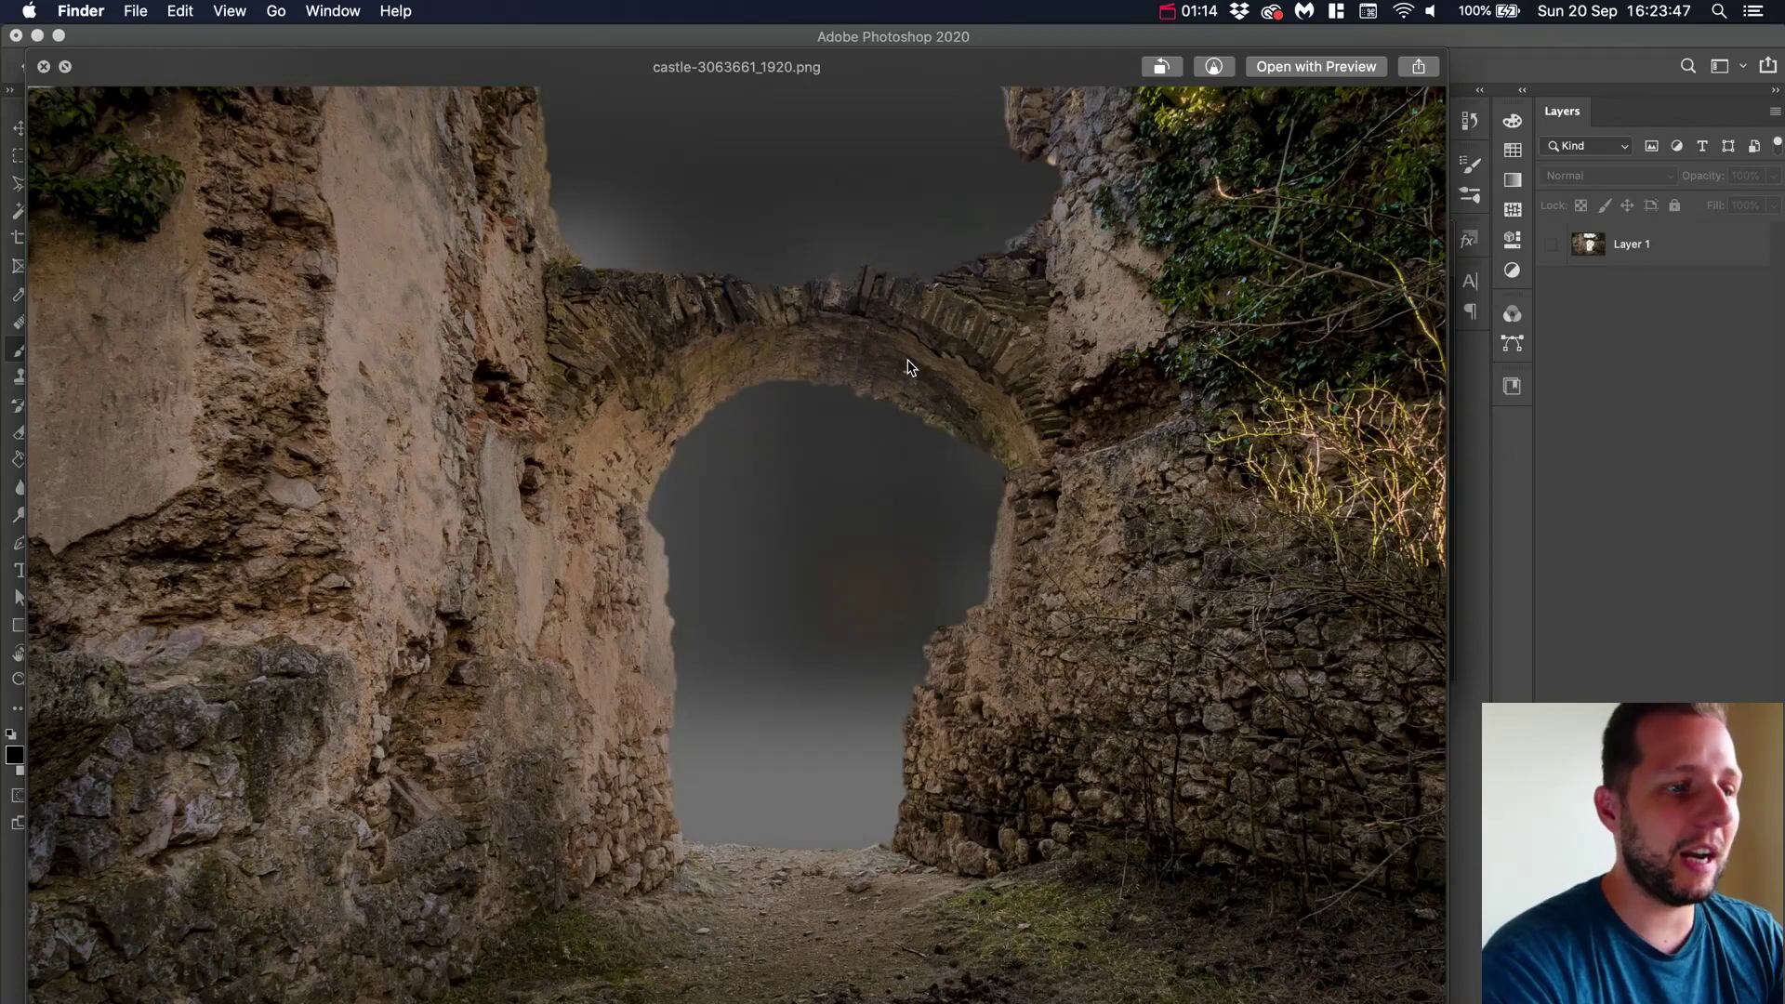
key("Right")
key("Right")
key("Left")
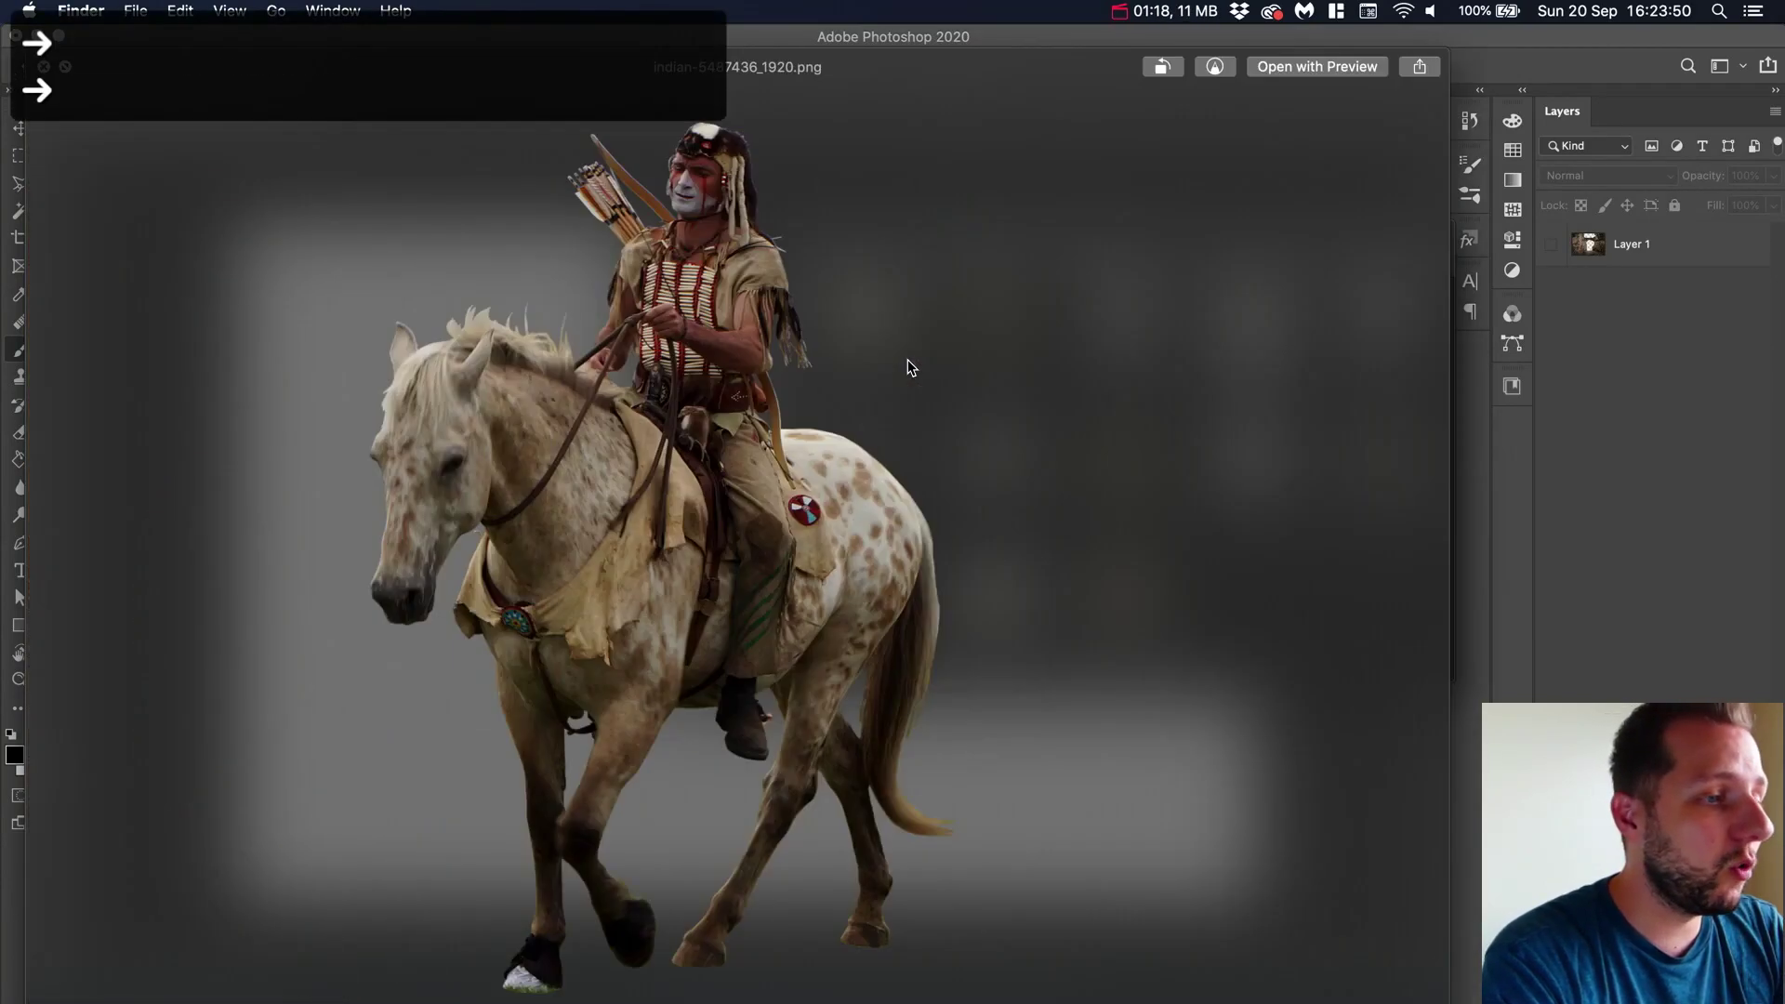
key("Left")
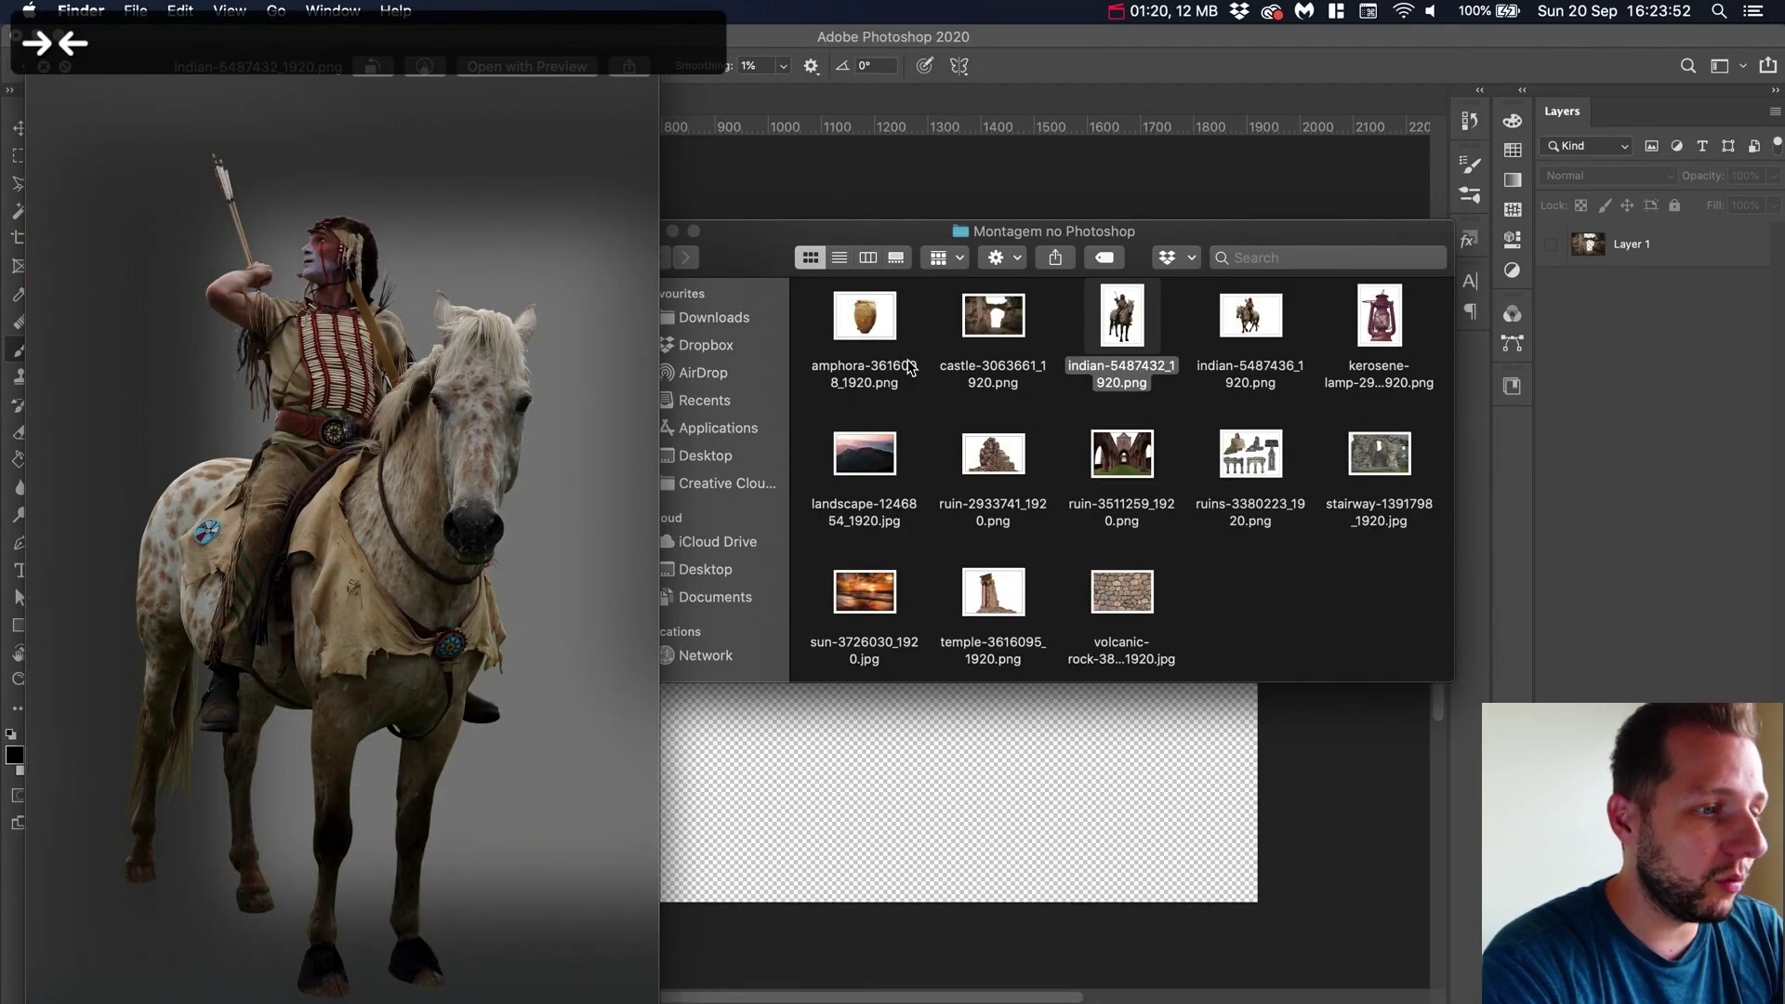
key("Right")
key("Right")
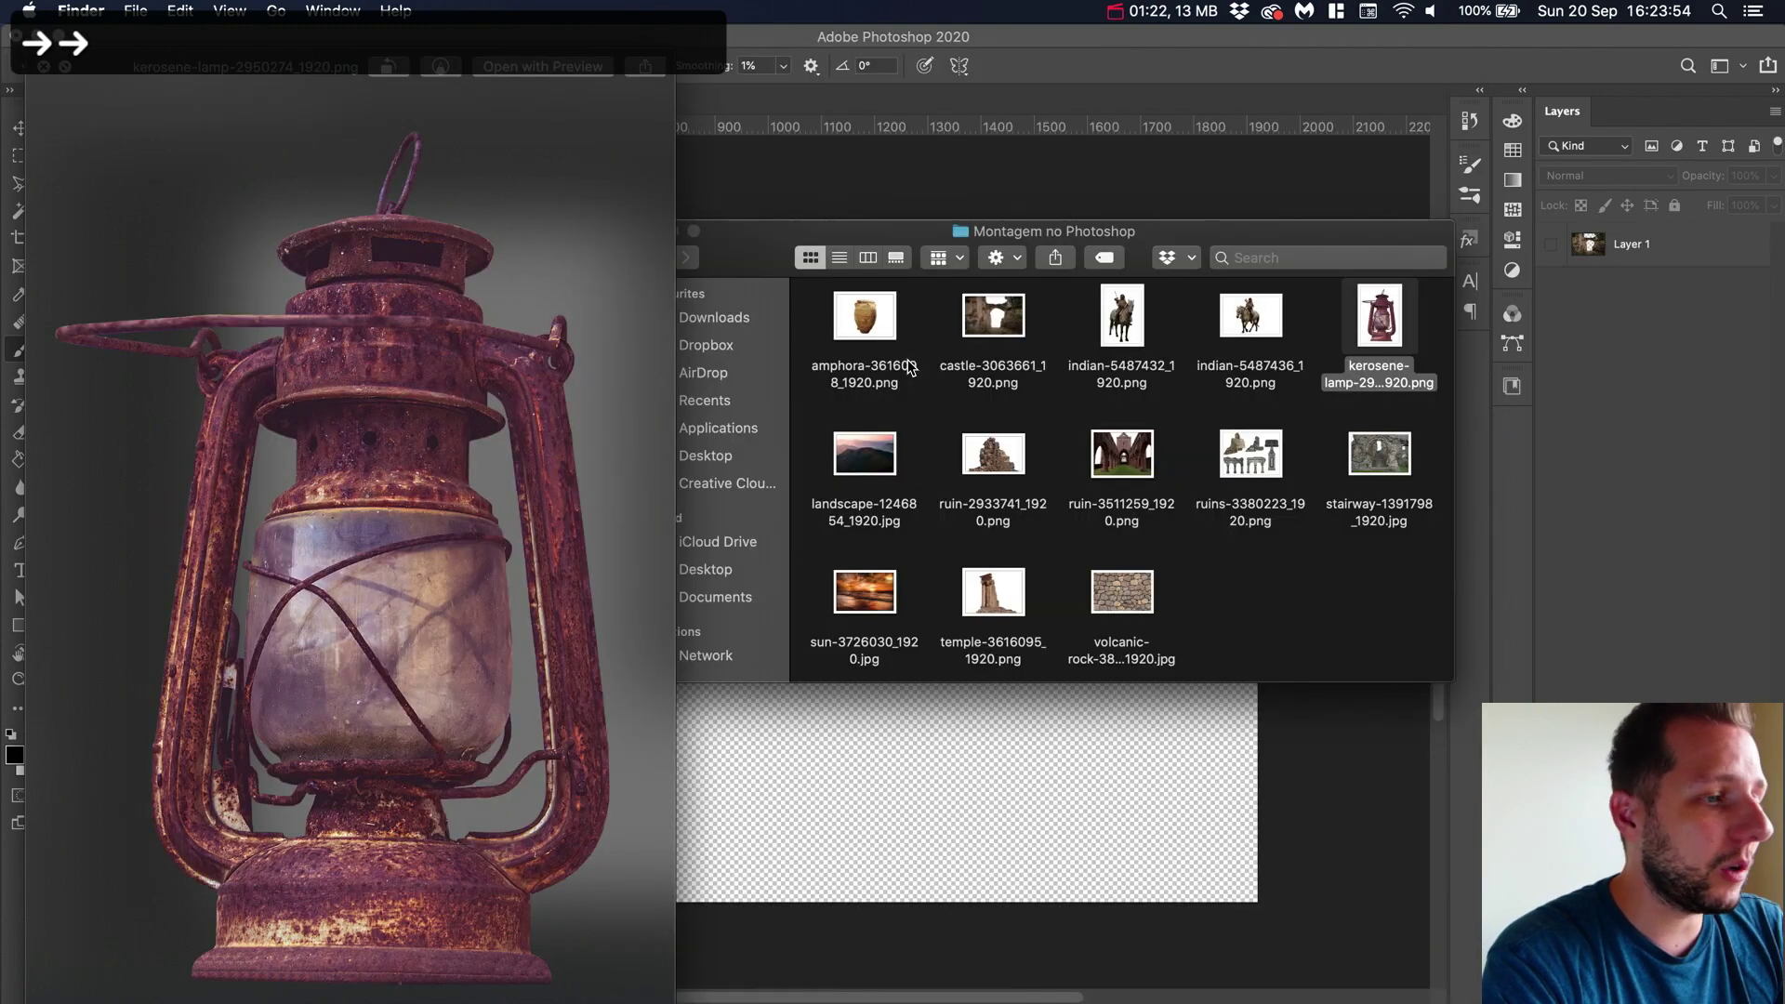
left_click(1251, 321)
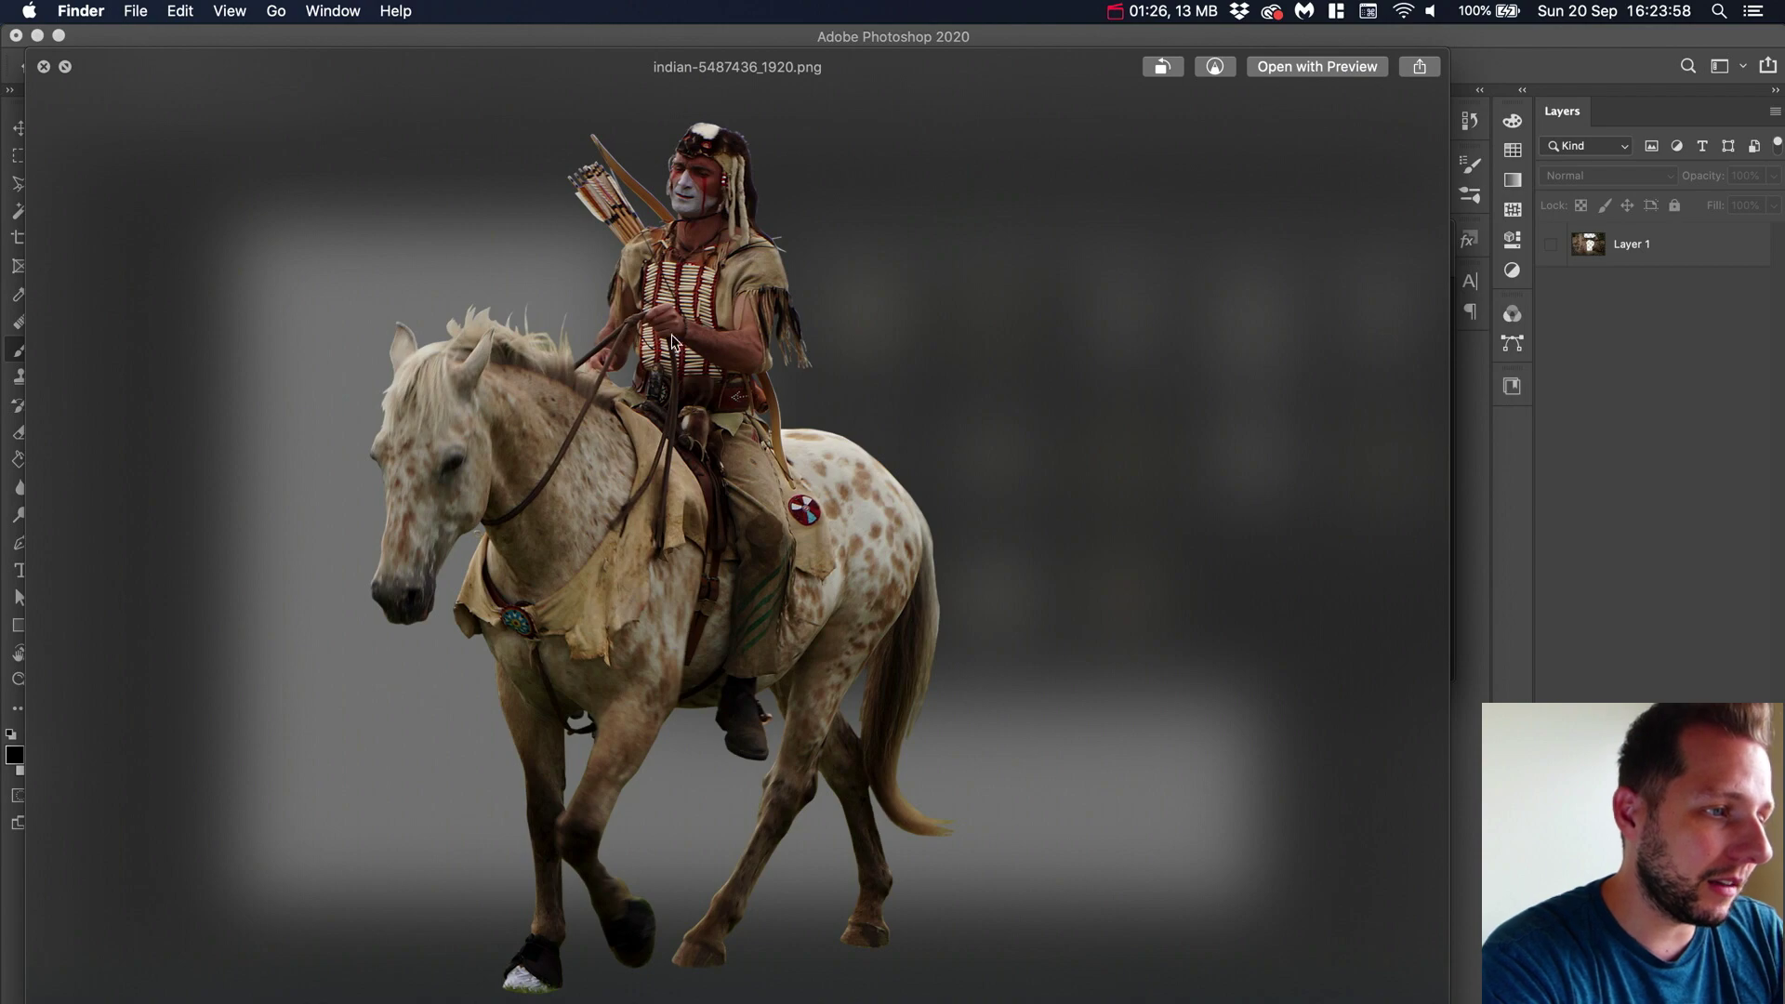
key("Right")
Preview the stairway, ruins and mountain landscape images in the same folder
key("Down")
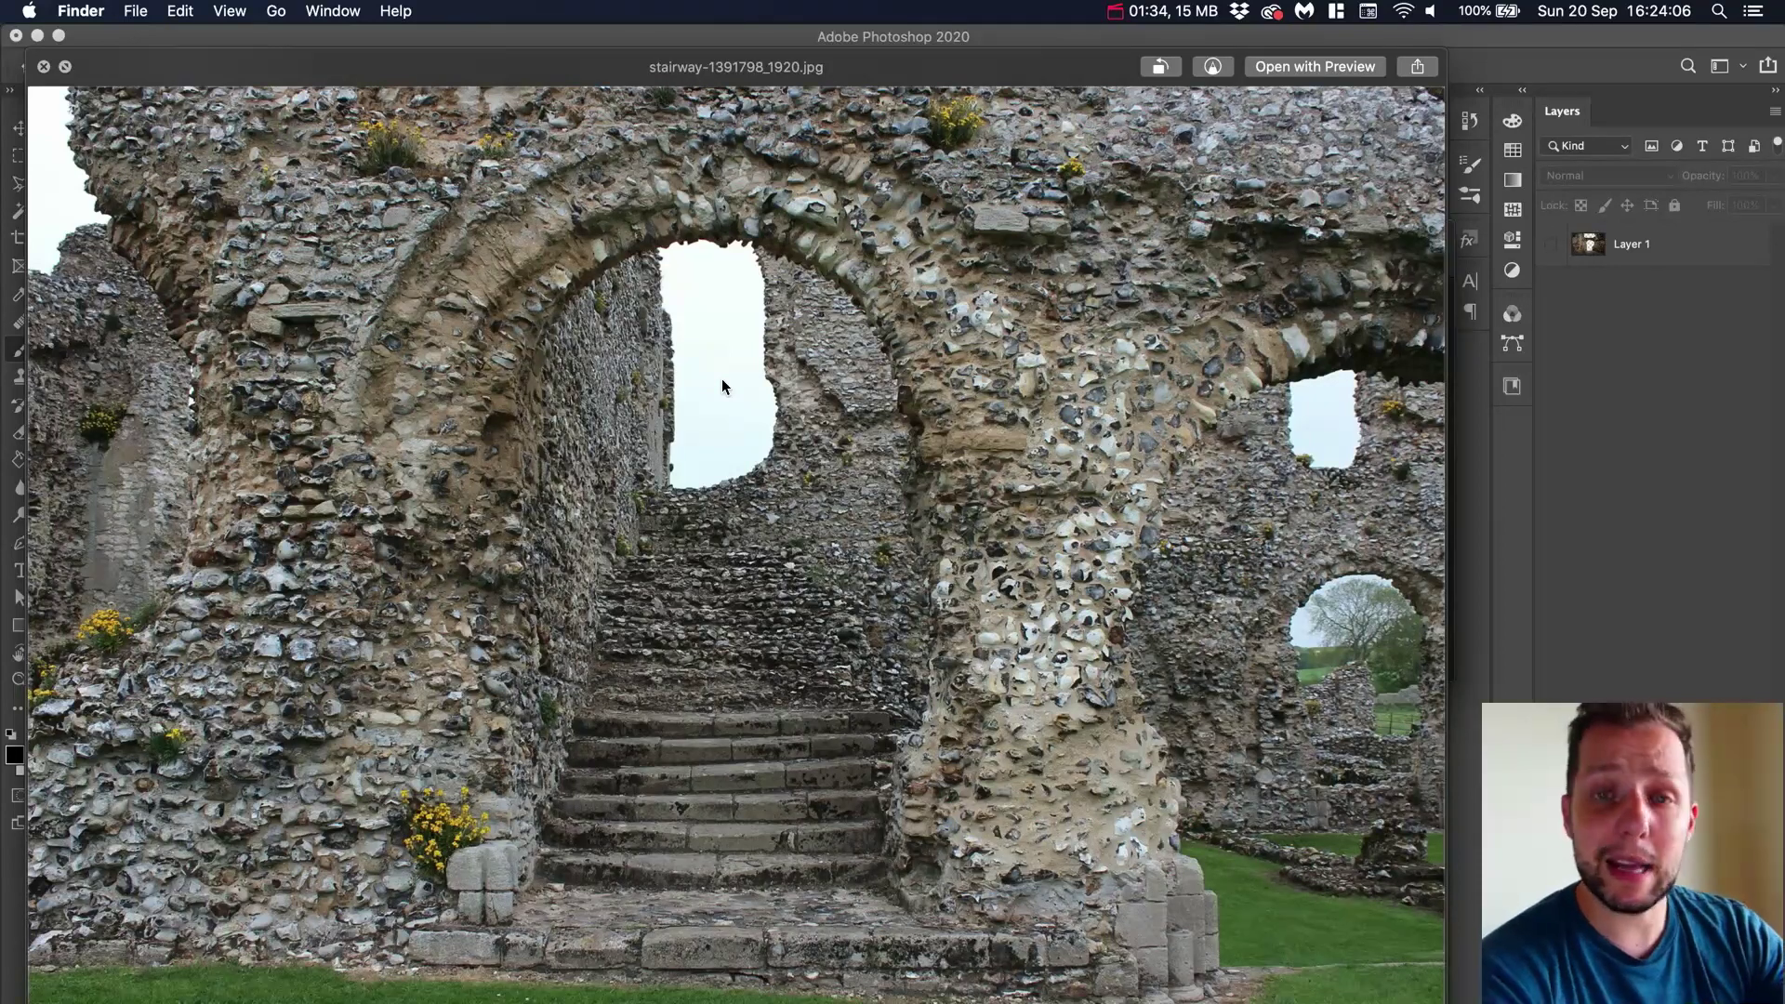
key("Left")
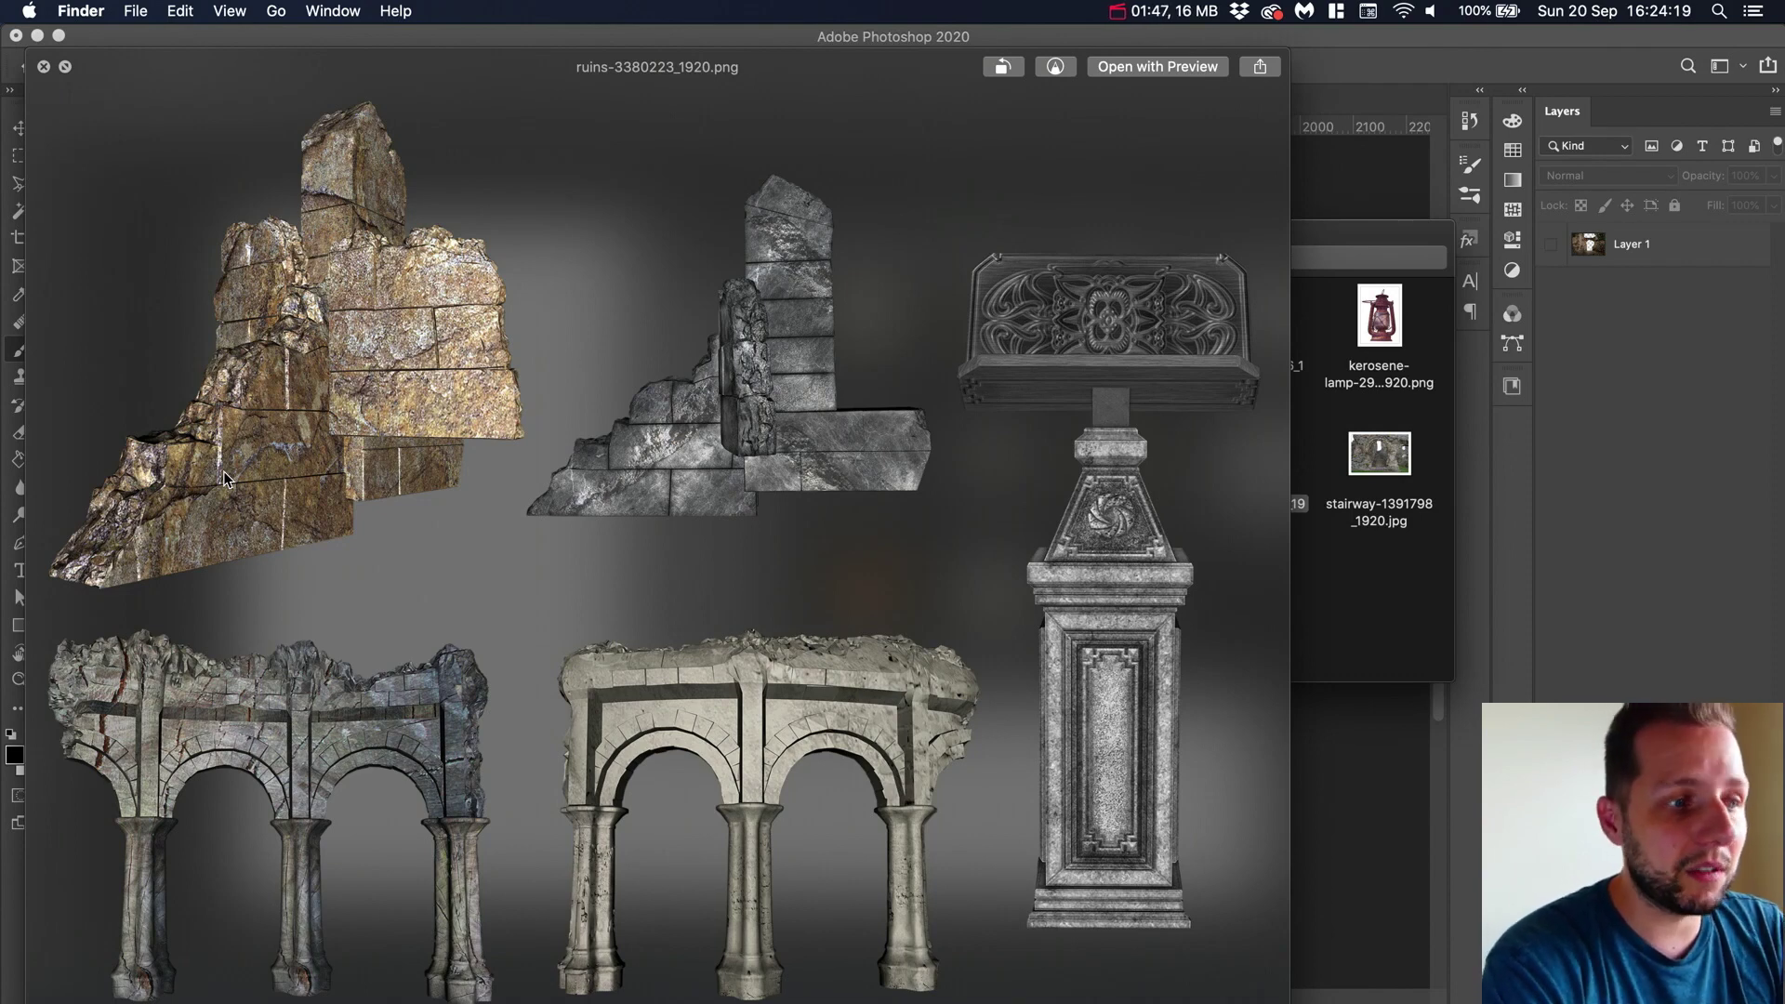
key("Left")
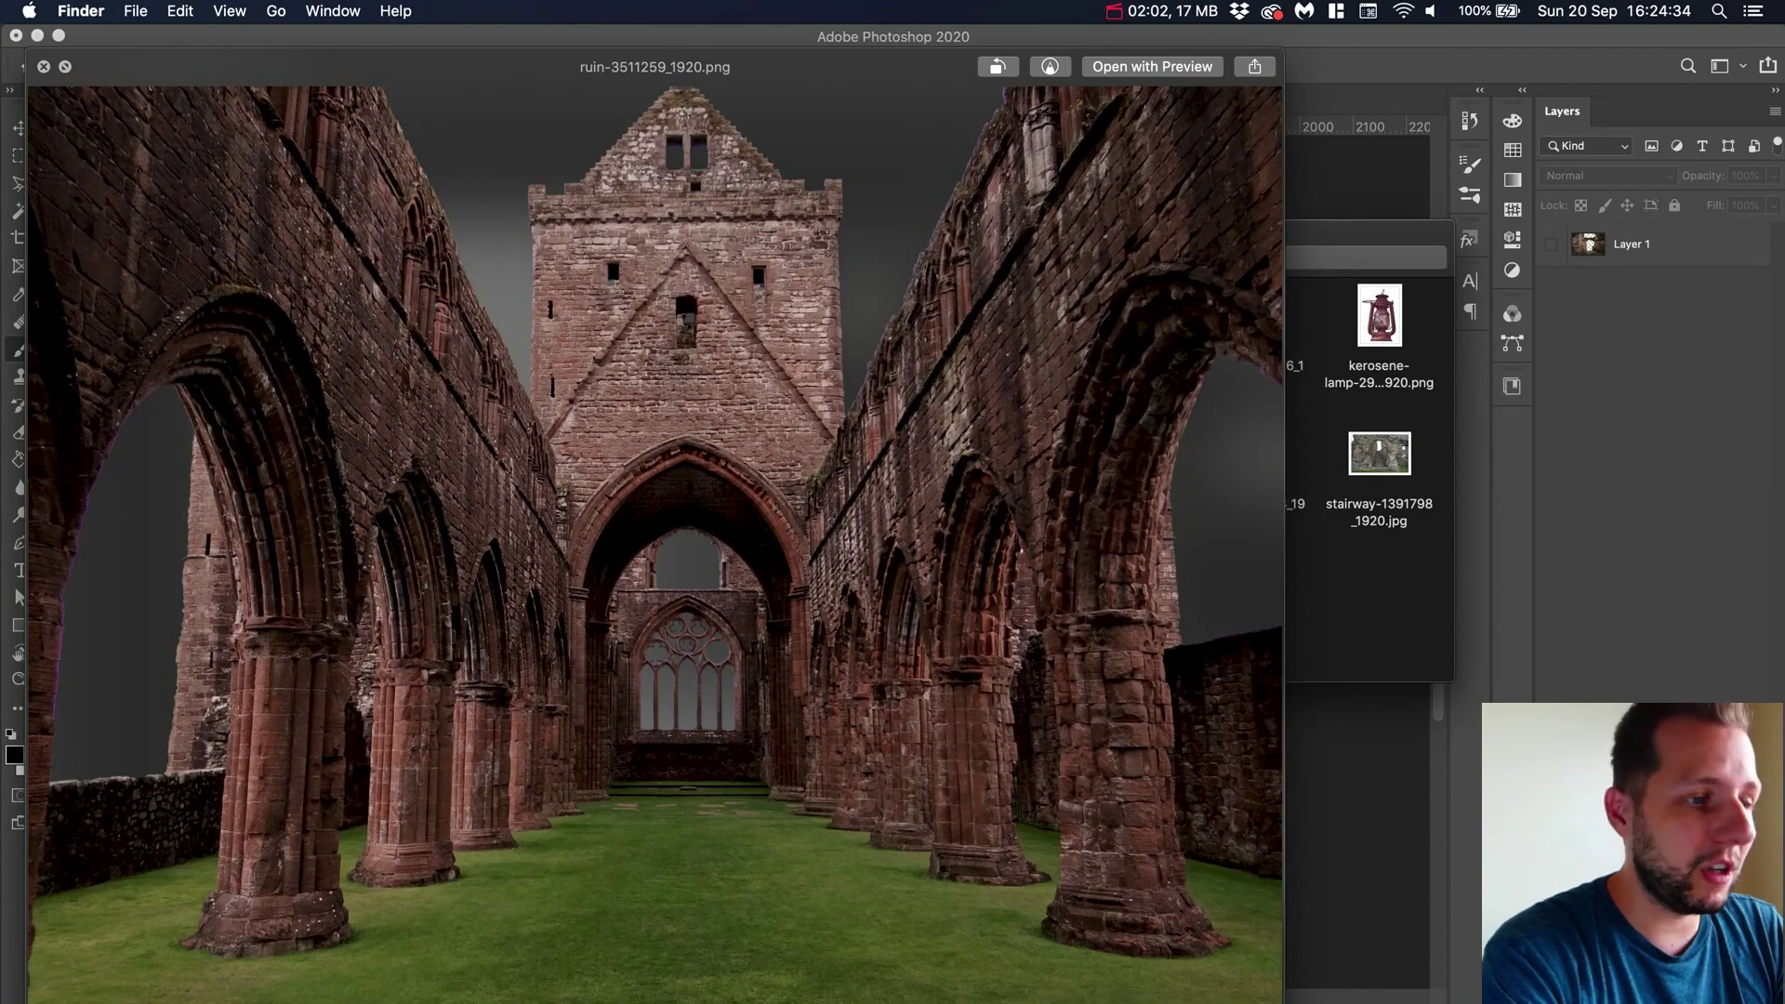
key("Left")
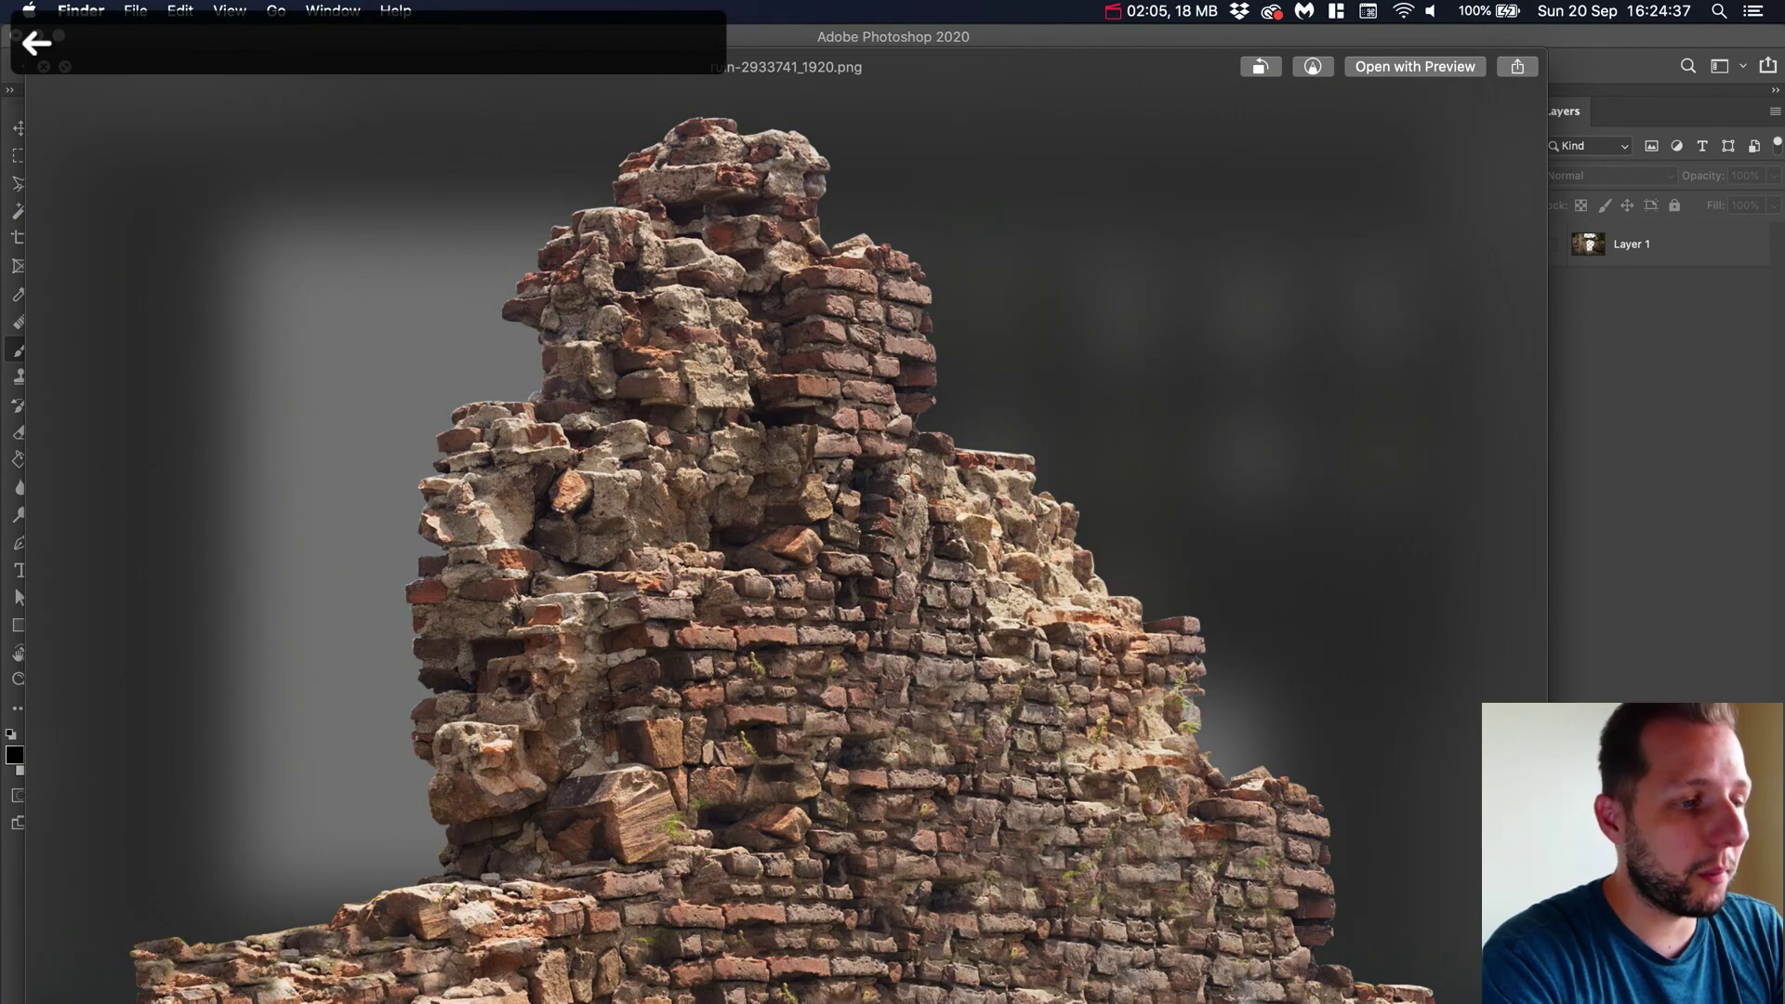
key("Left")
key("Left")
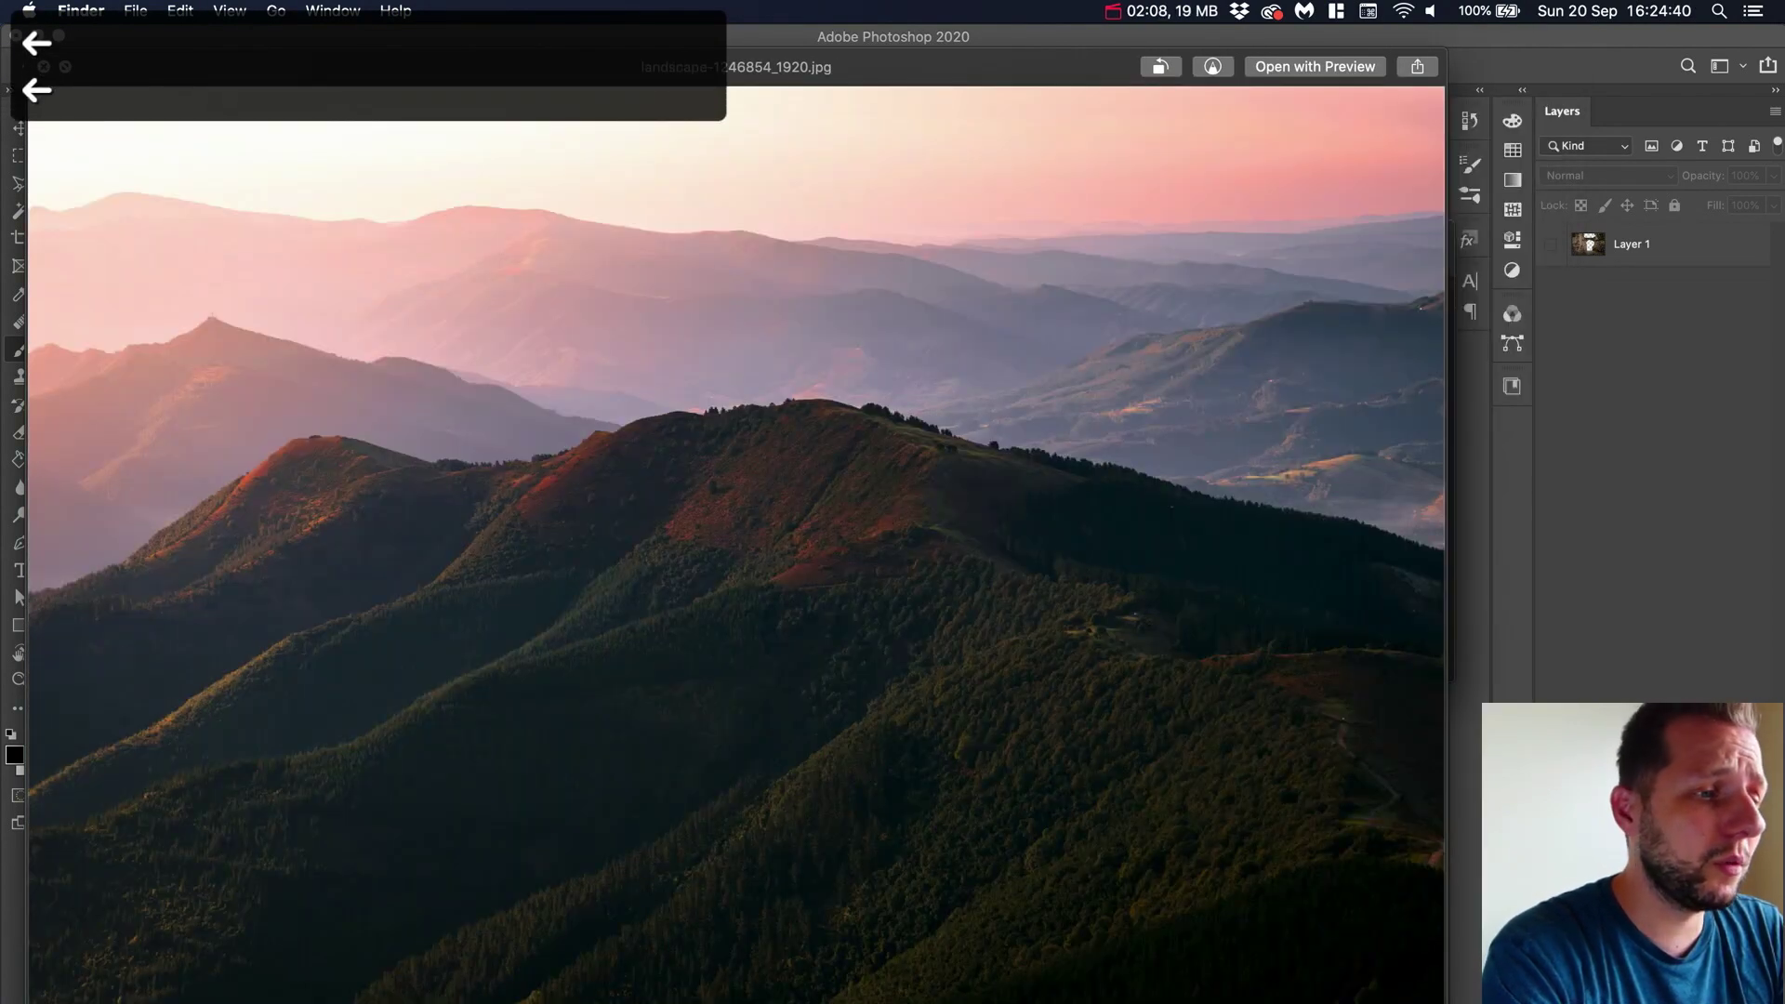
Preview the sunset, temple and volcanic rock images, and close the preview
key("Down")
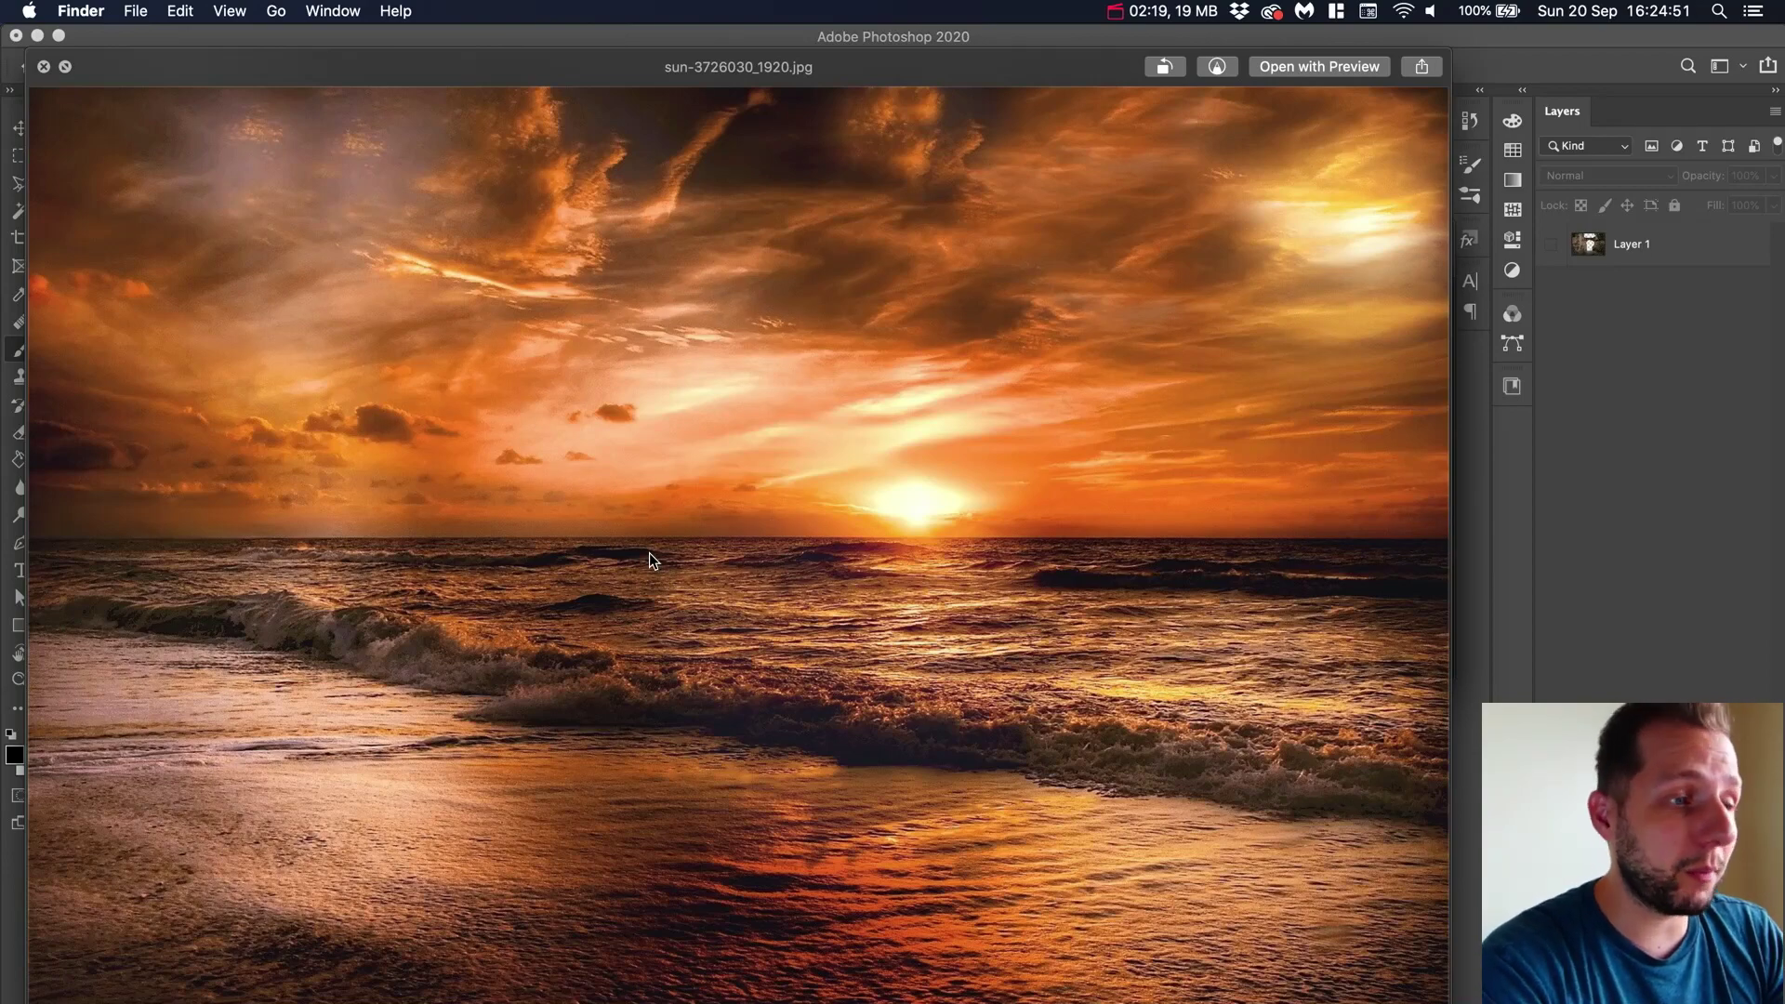
key("Right")
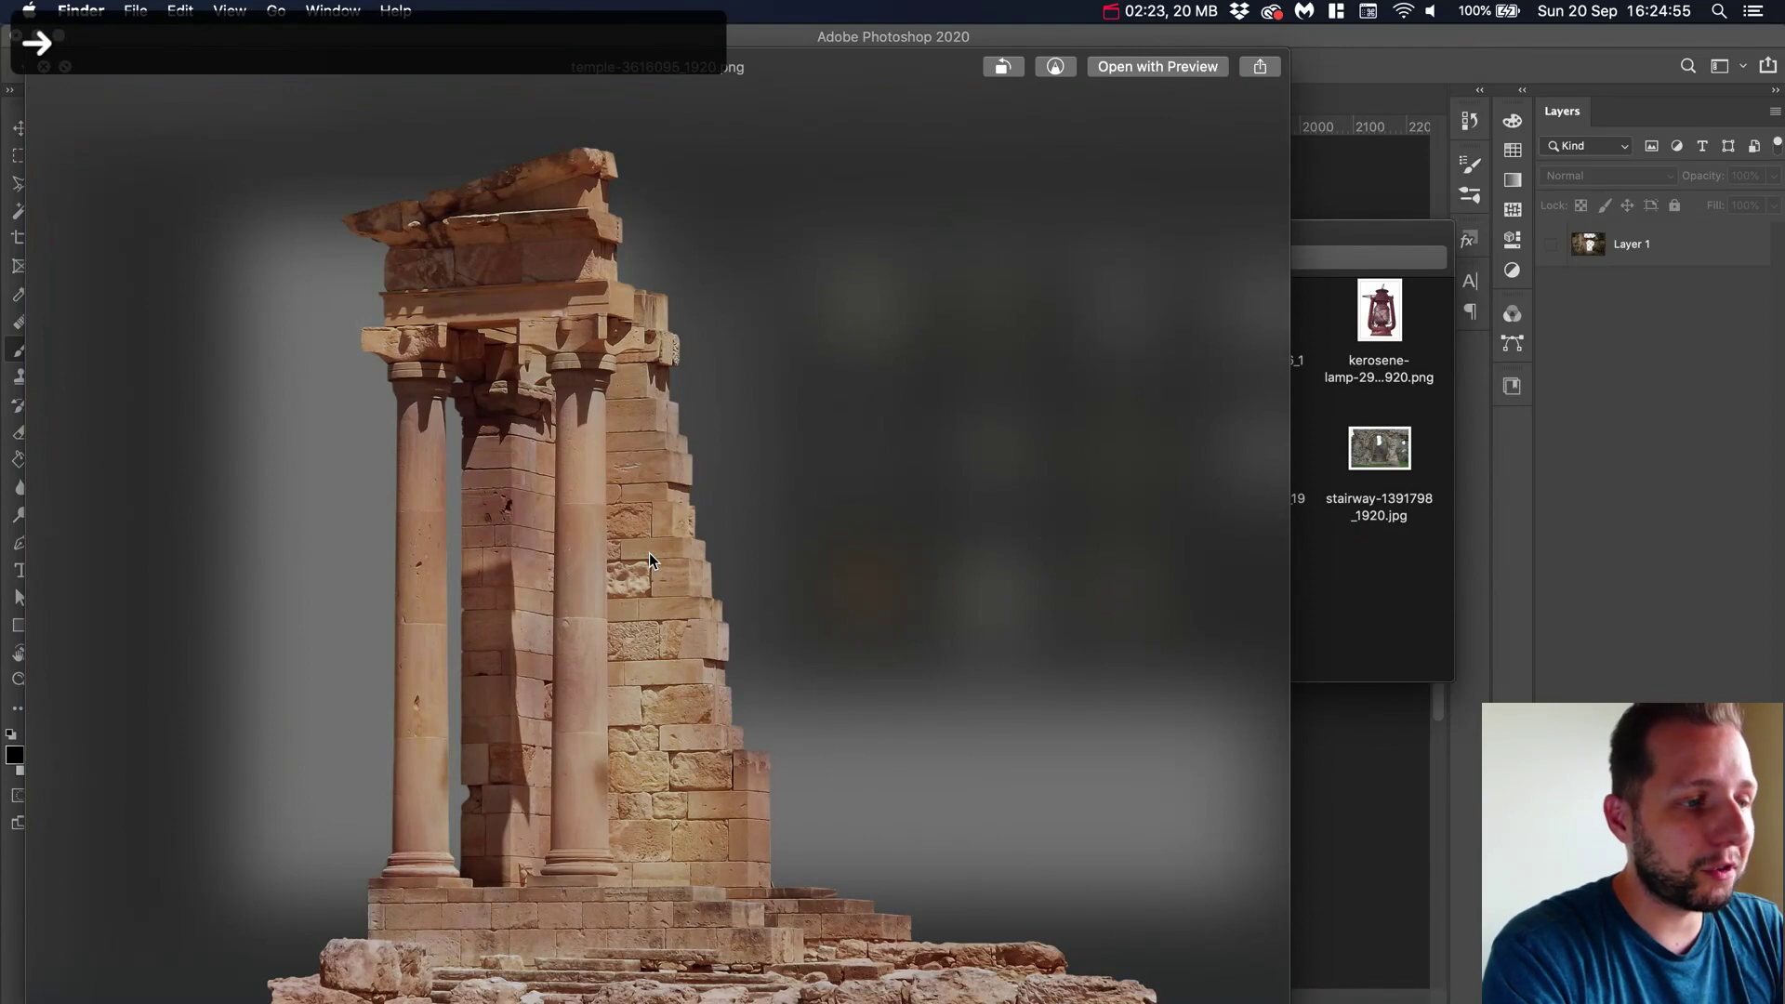
key("Right")
key("Left")
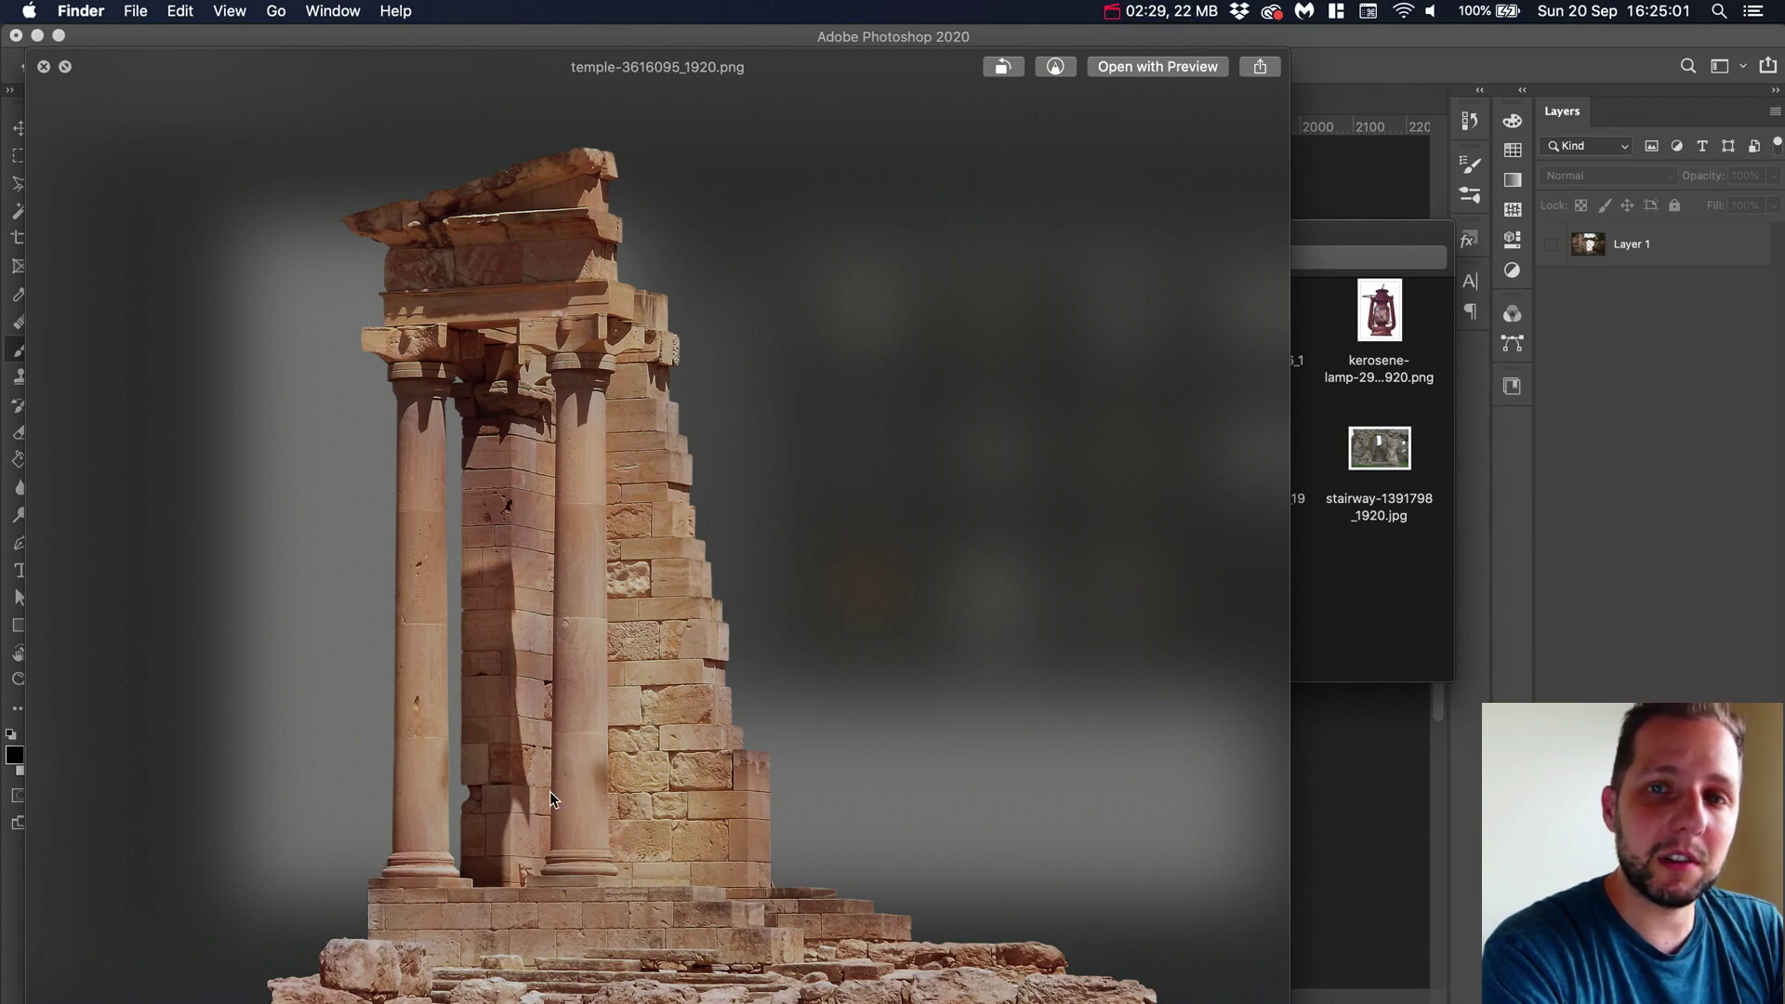
key("Right")
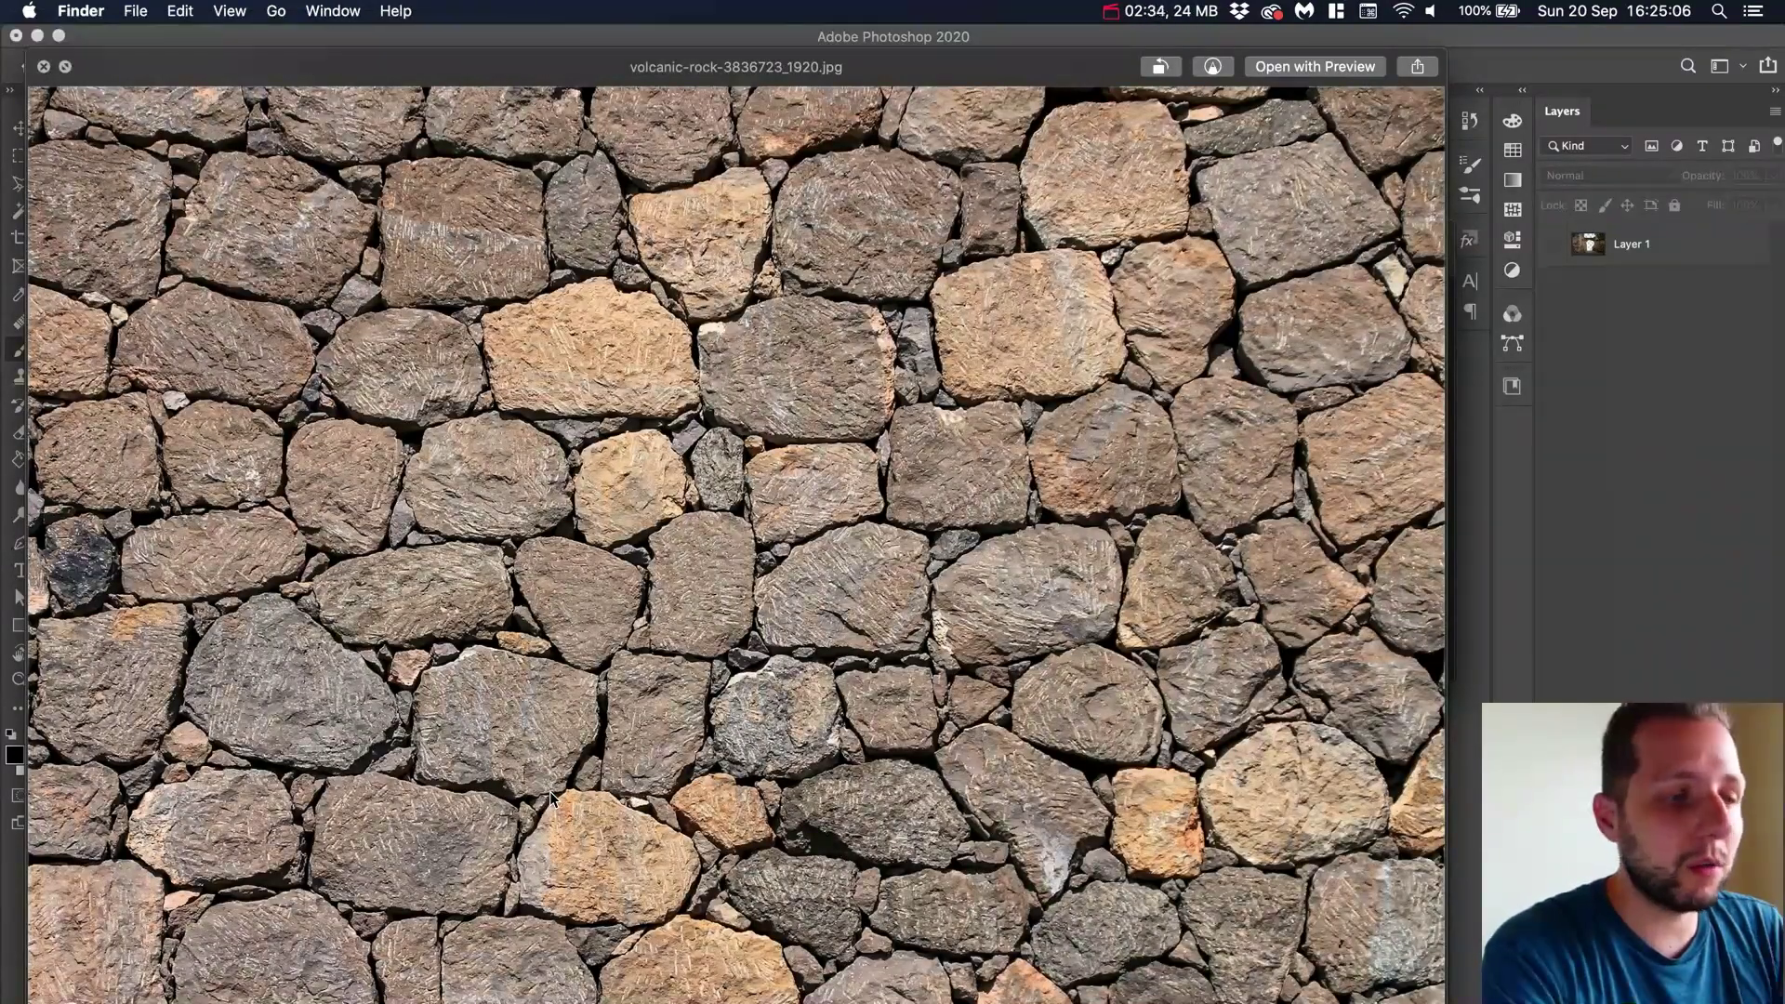
key("Right")
key("space")
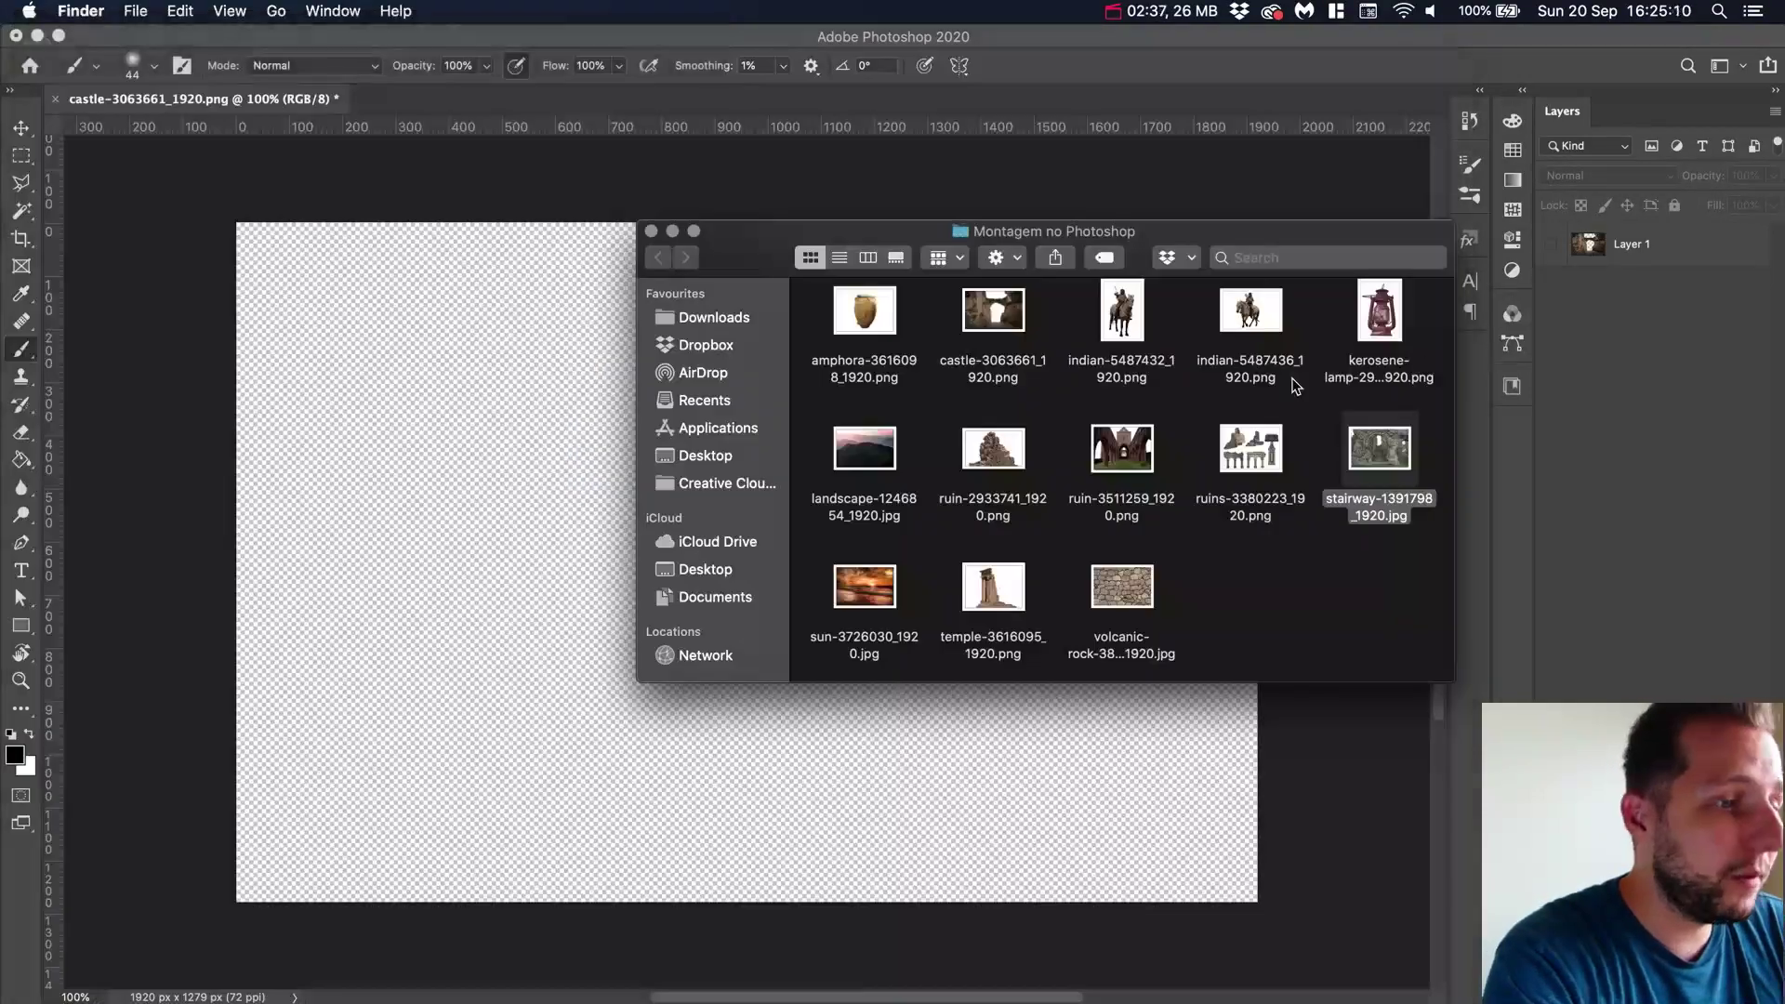
Switch to Photoshop, add a blank layer above the castle picture and hide Layer 1
left_click(1199, 800)
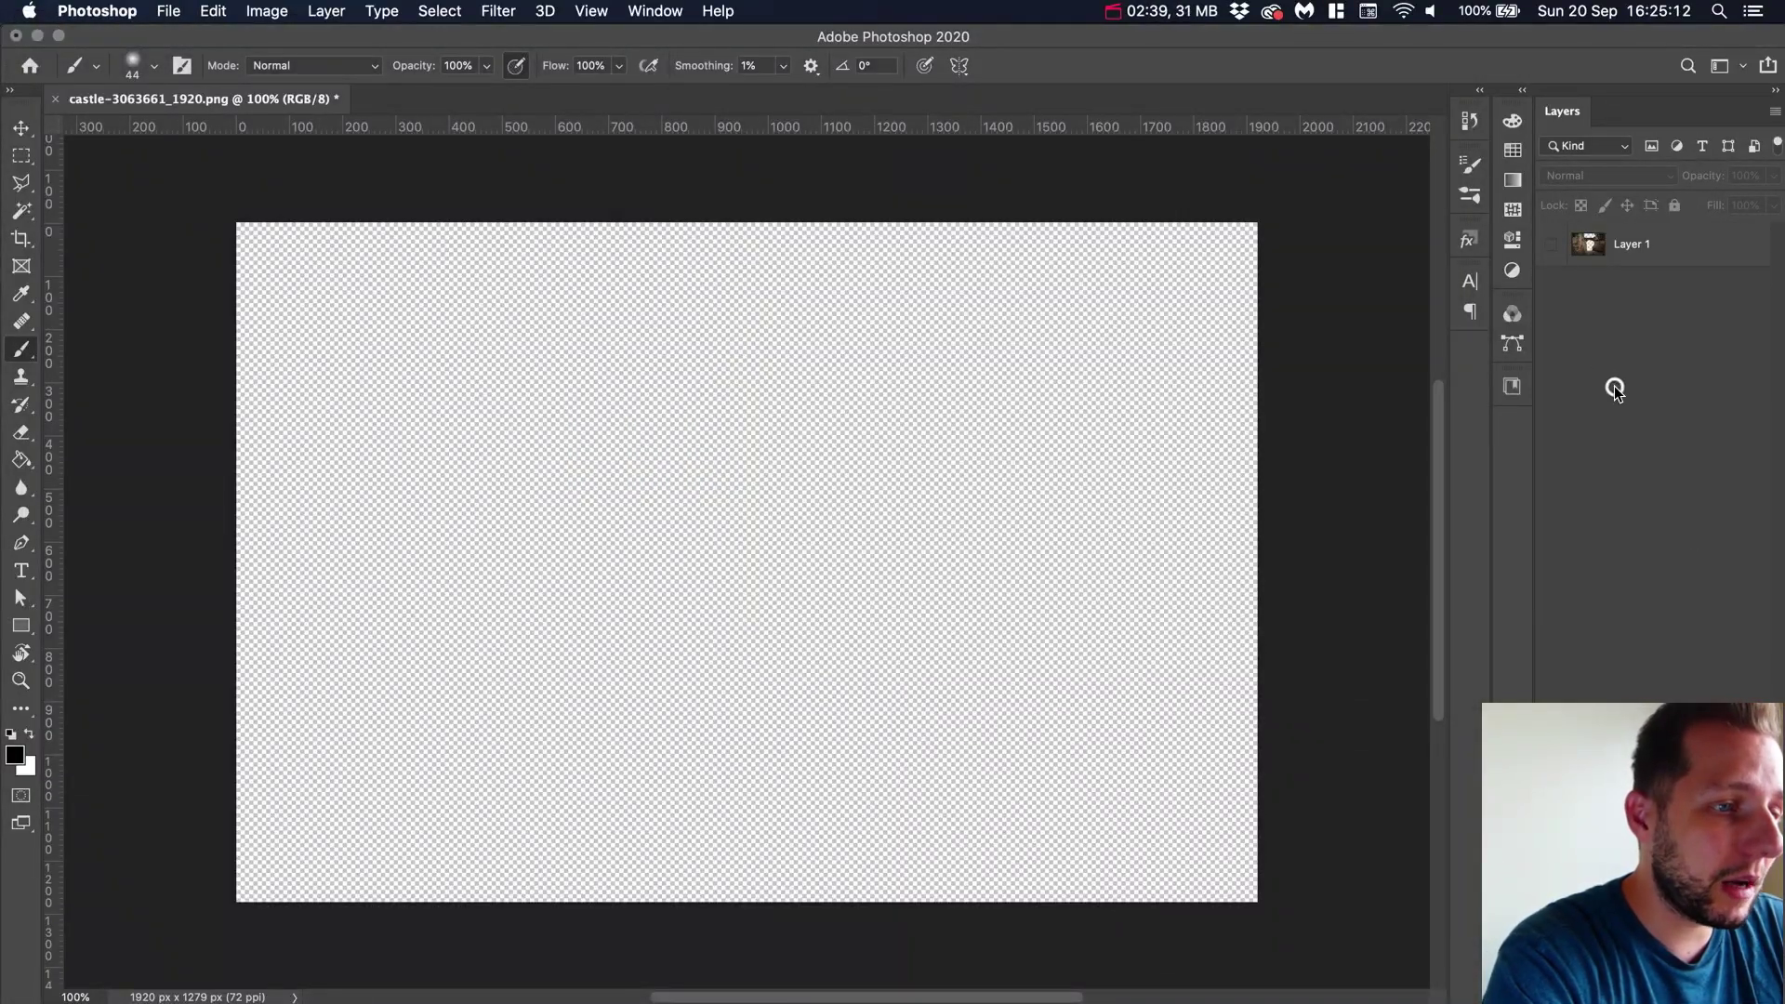
left_click(1551, 244)
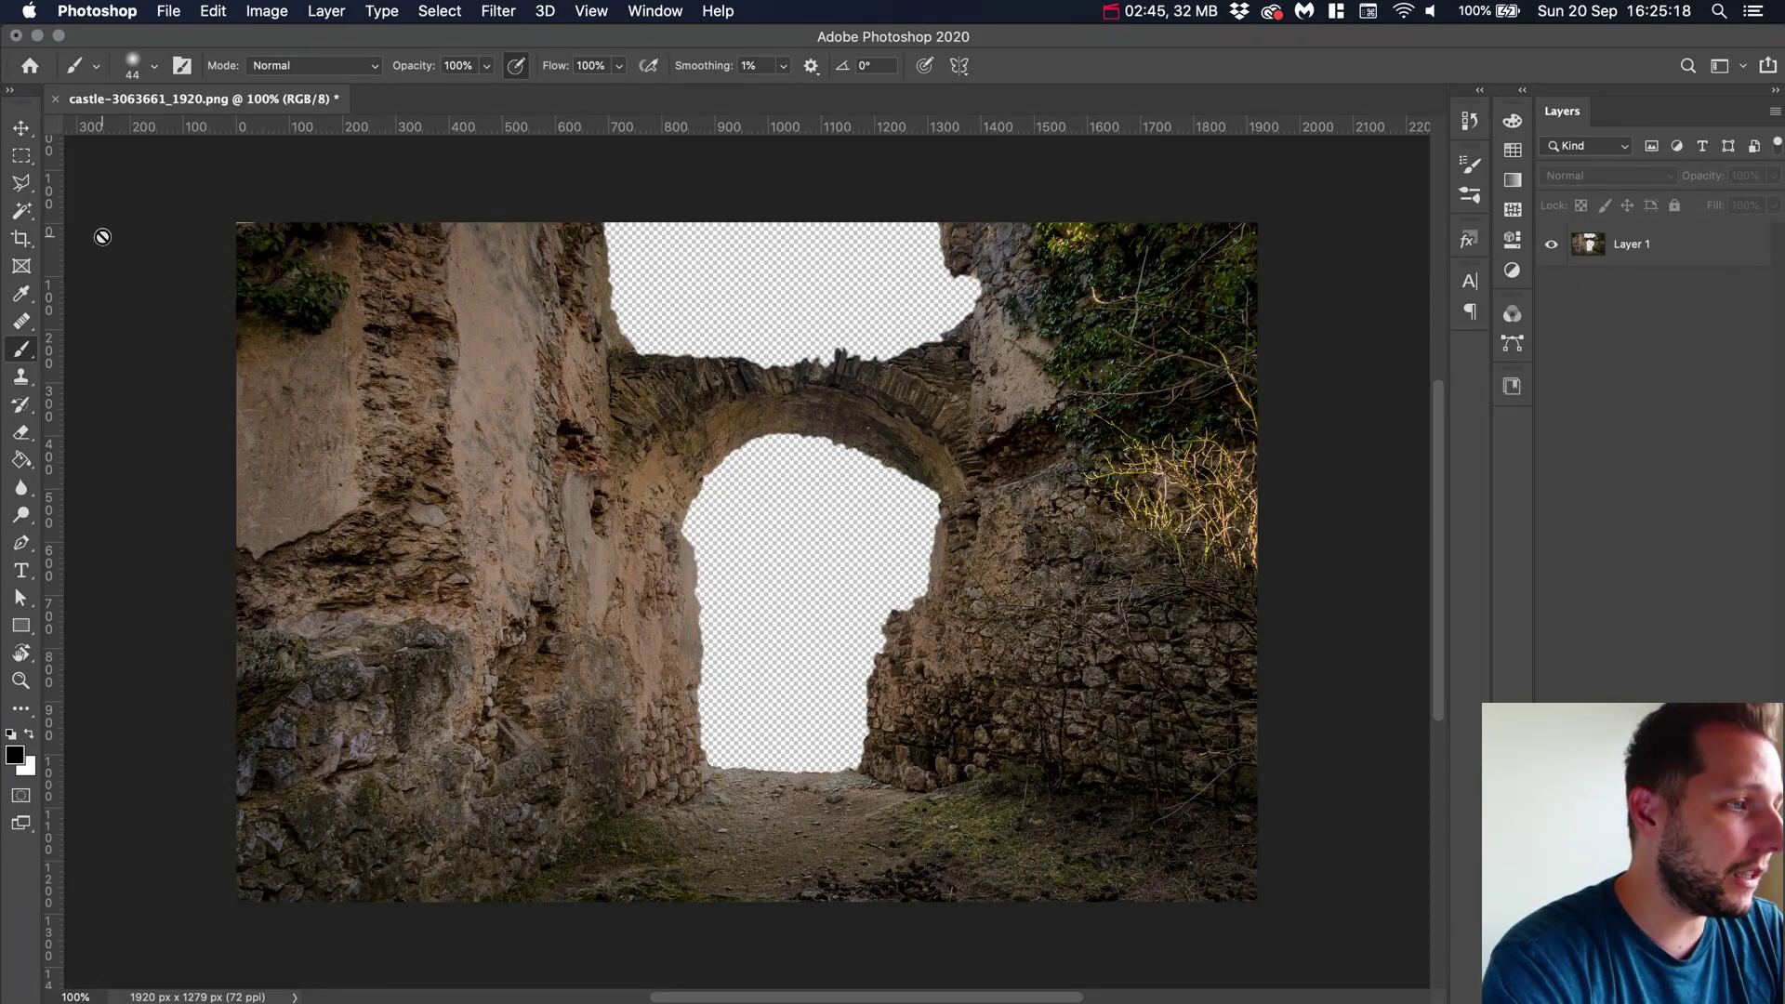
left_click(21, 129)
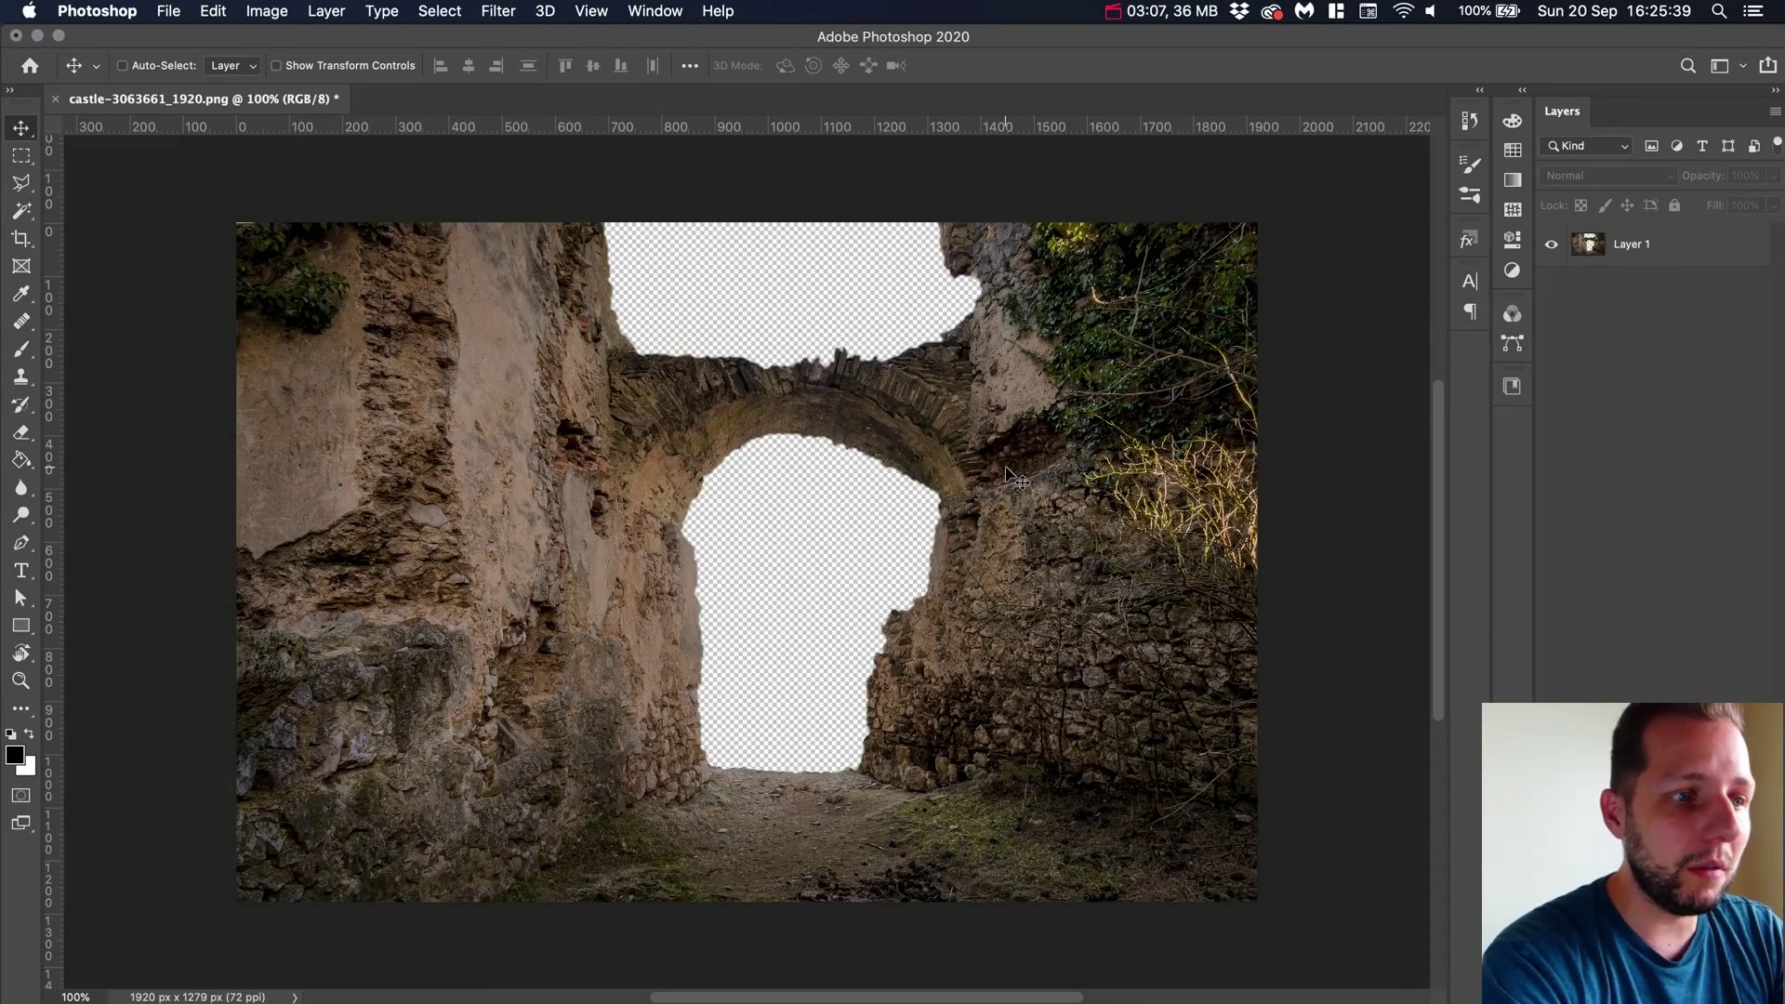
left_click(1741, 988)
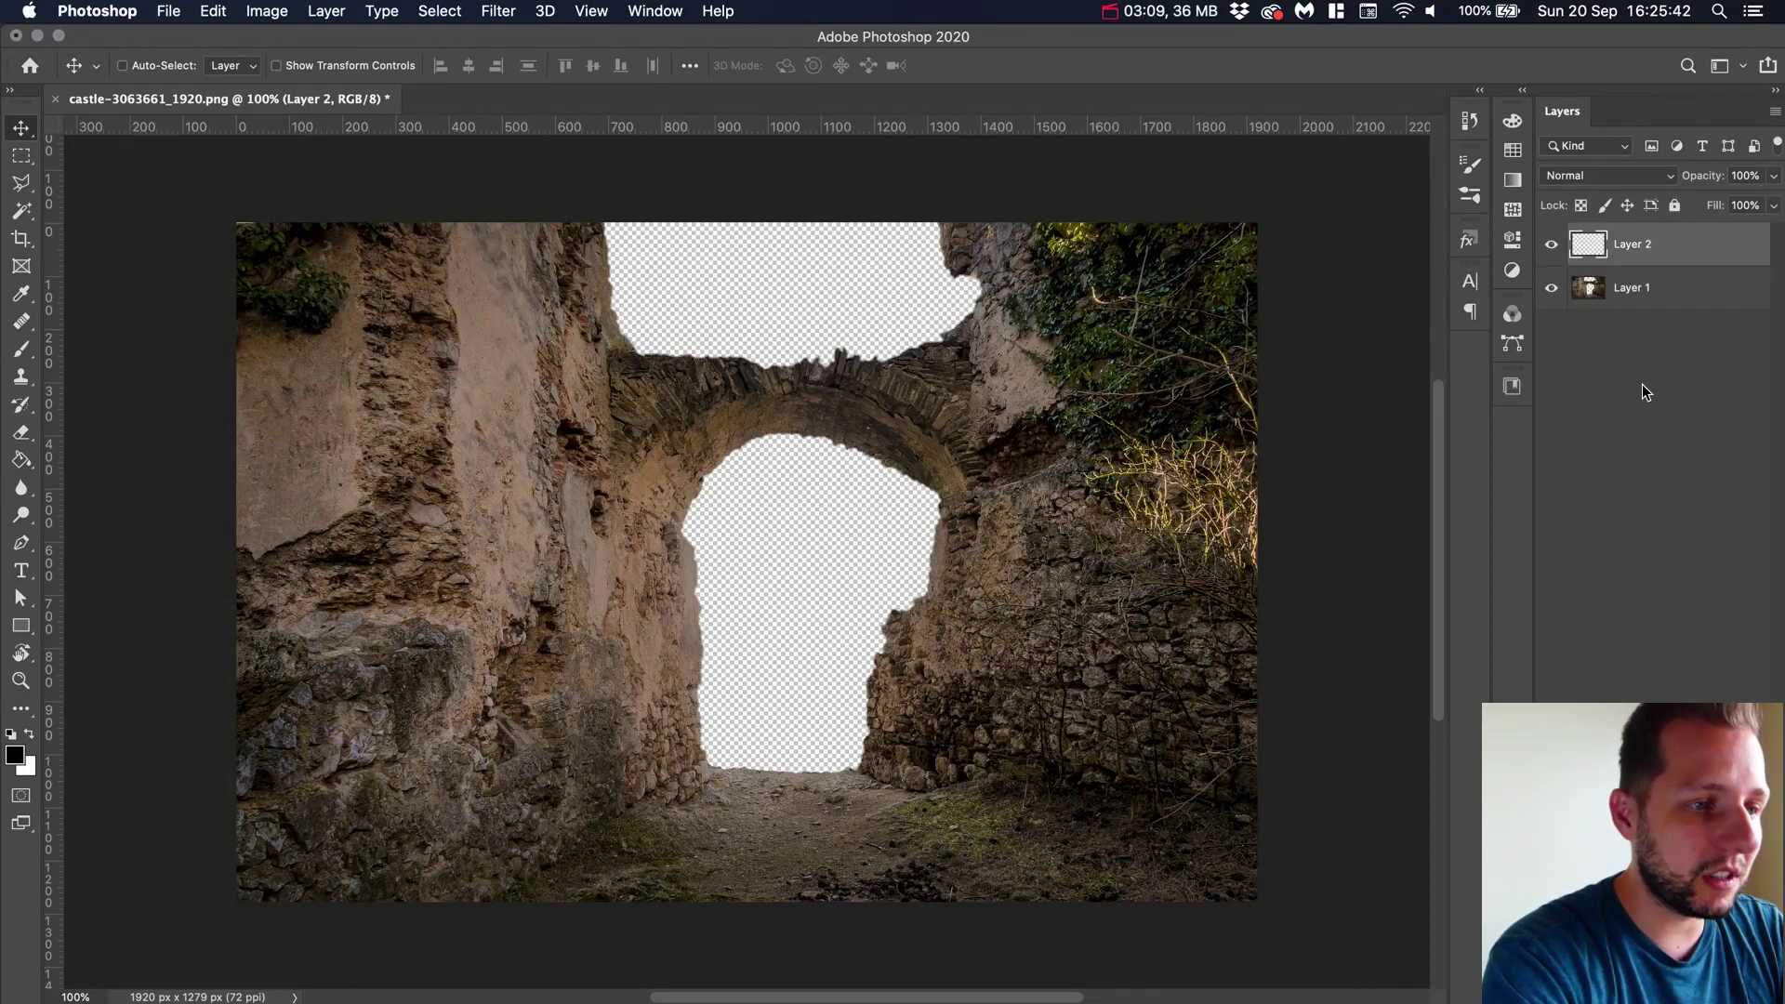
left_click(1551, 287)
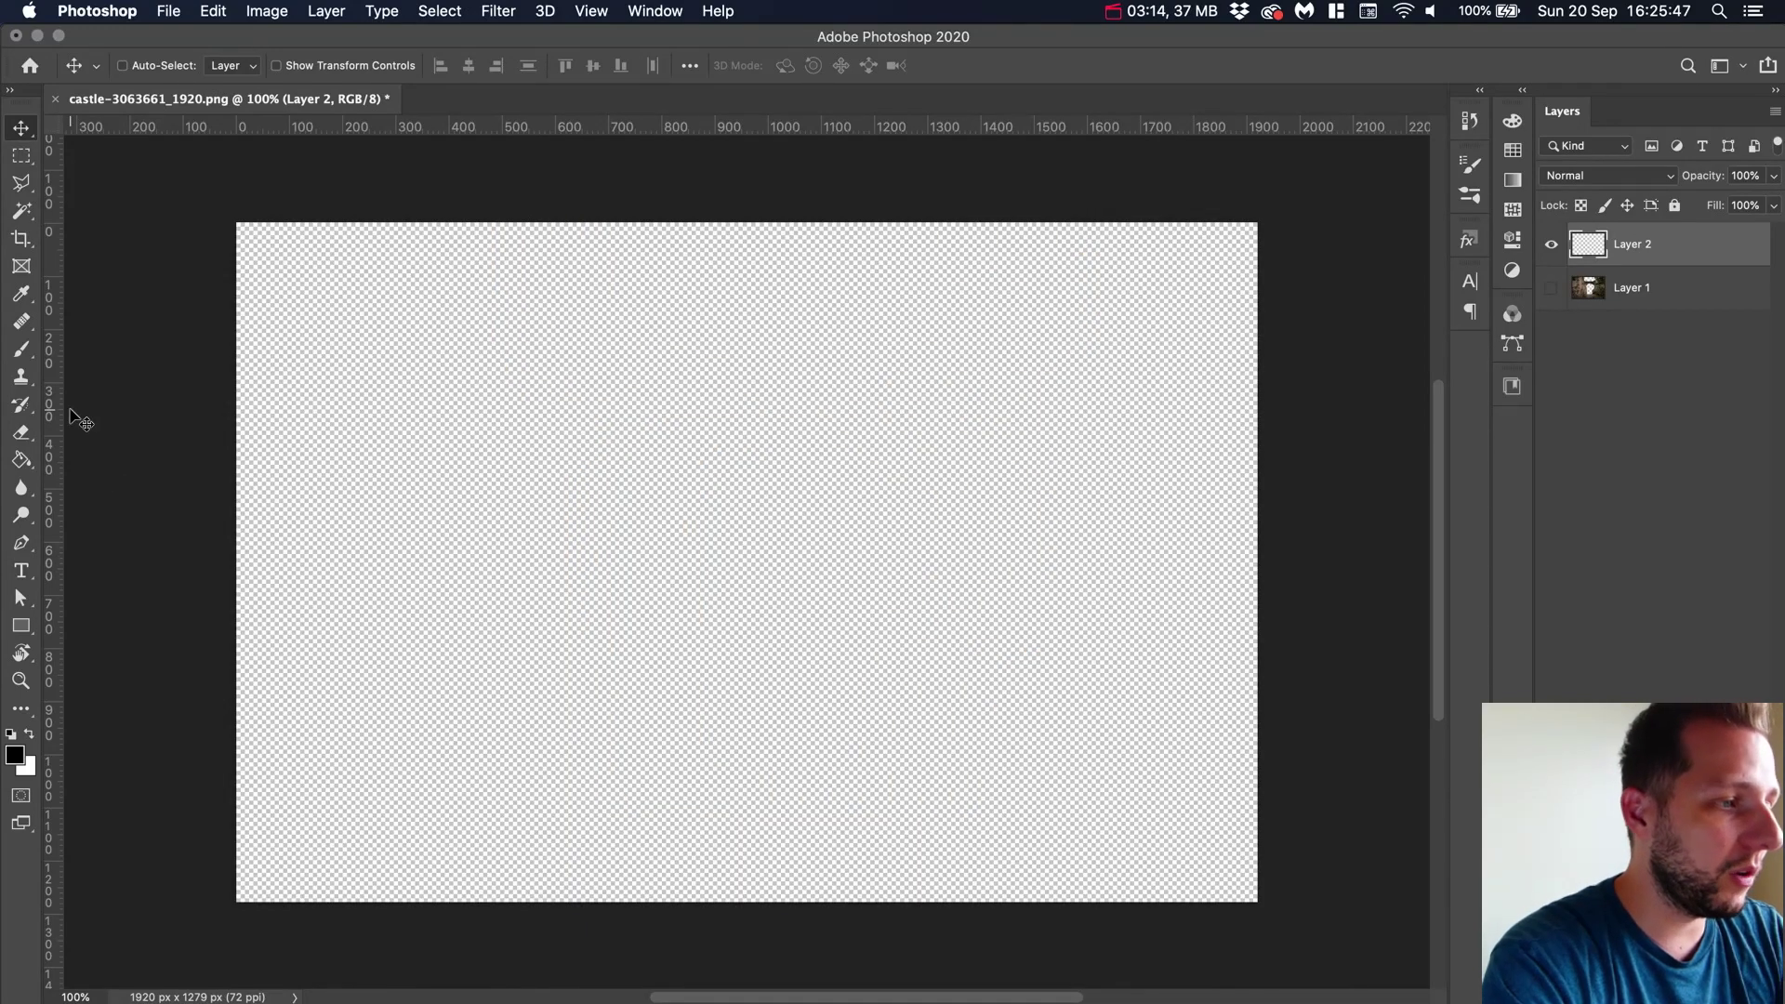
Check the document's pixel dimensions and resolution in Image Size without altering them
left_click(266, 12)
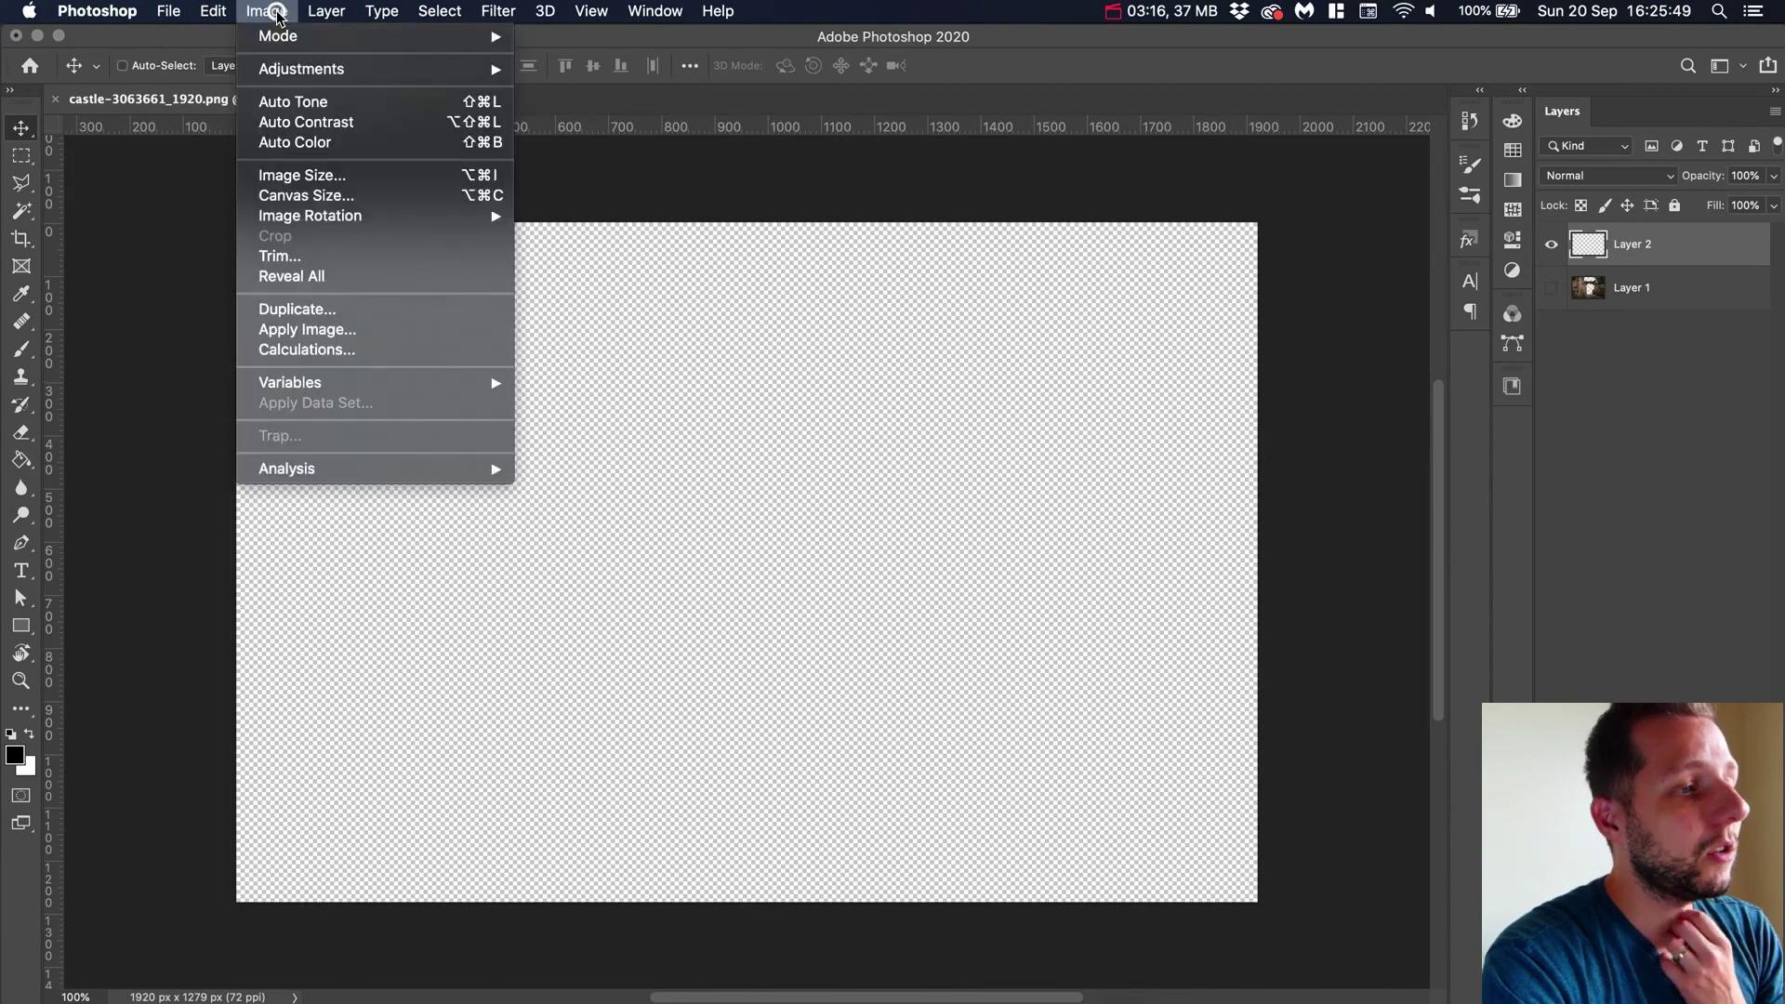
left_click(351, 176)
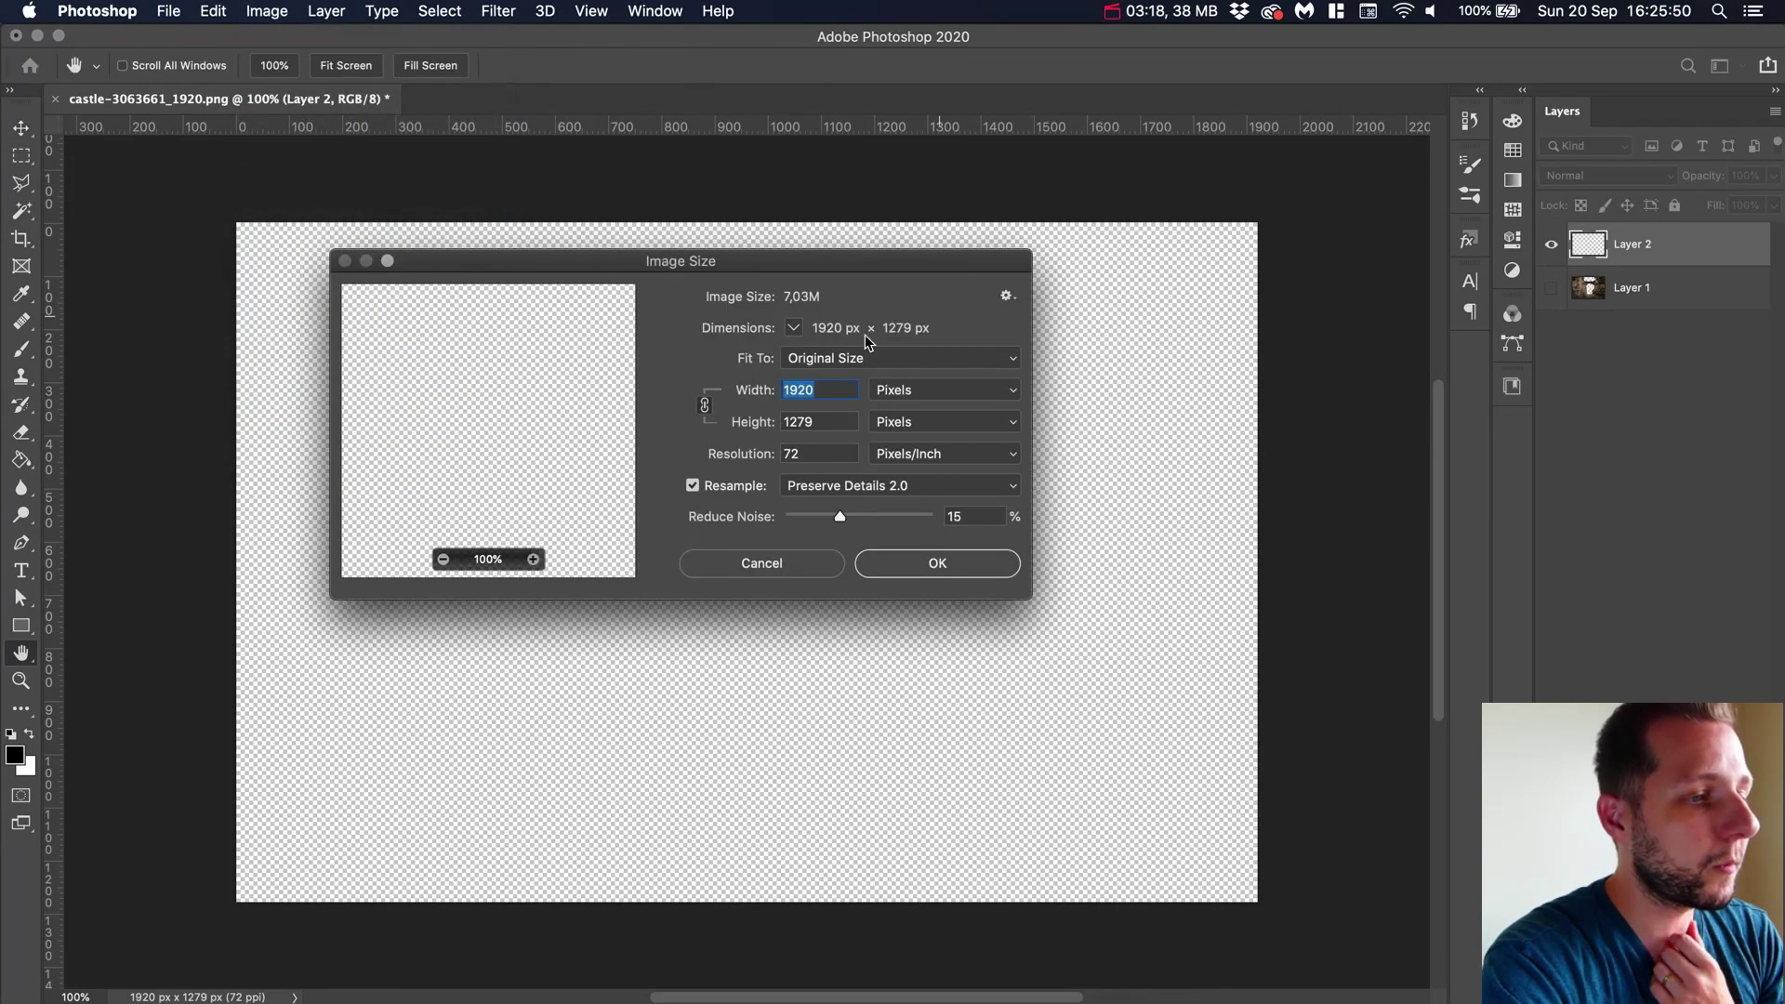
left_click(825, 458)
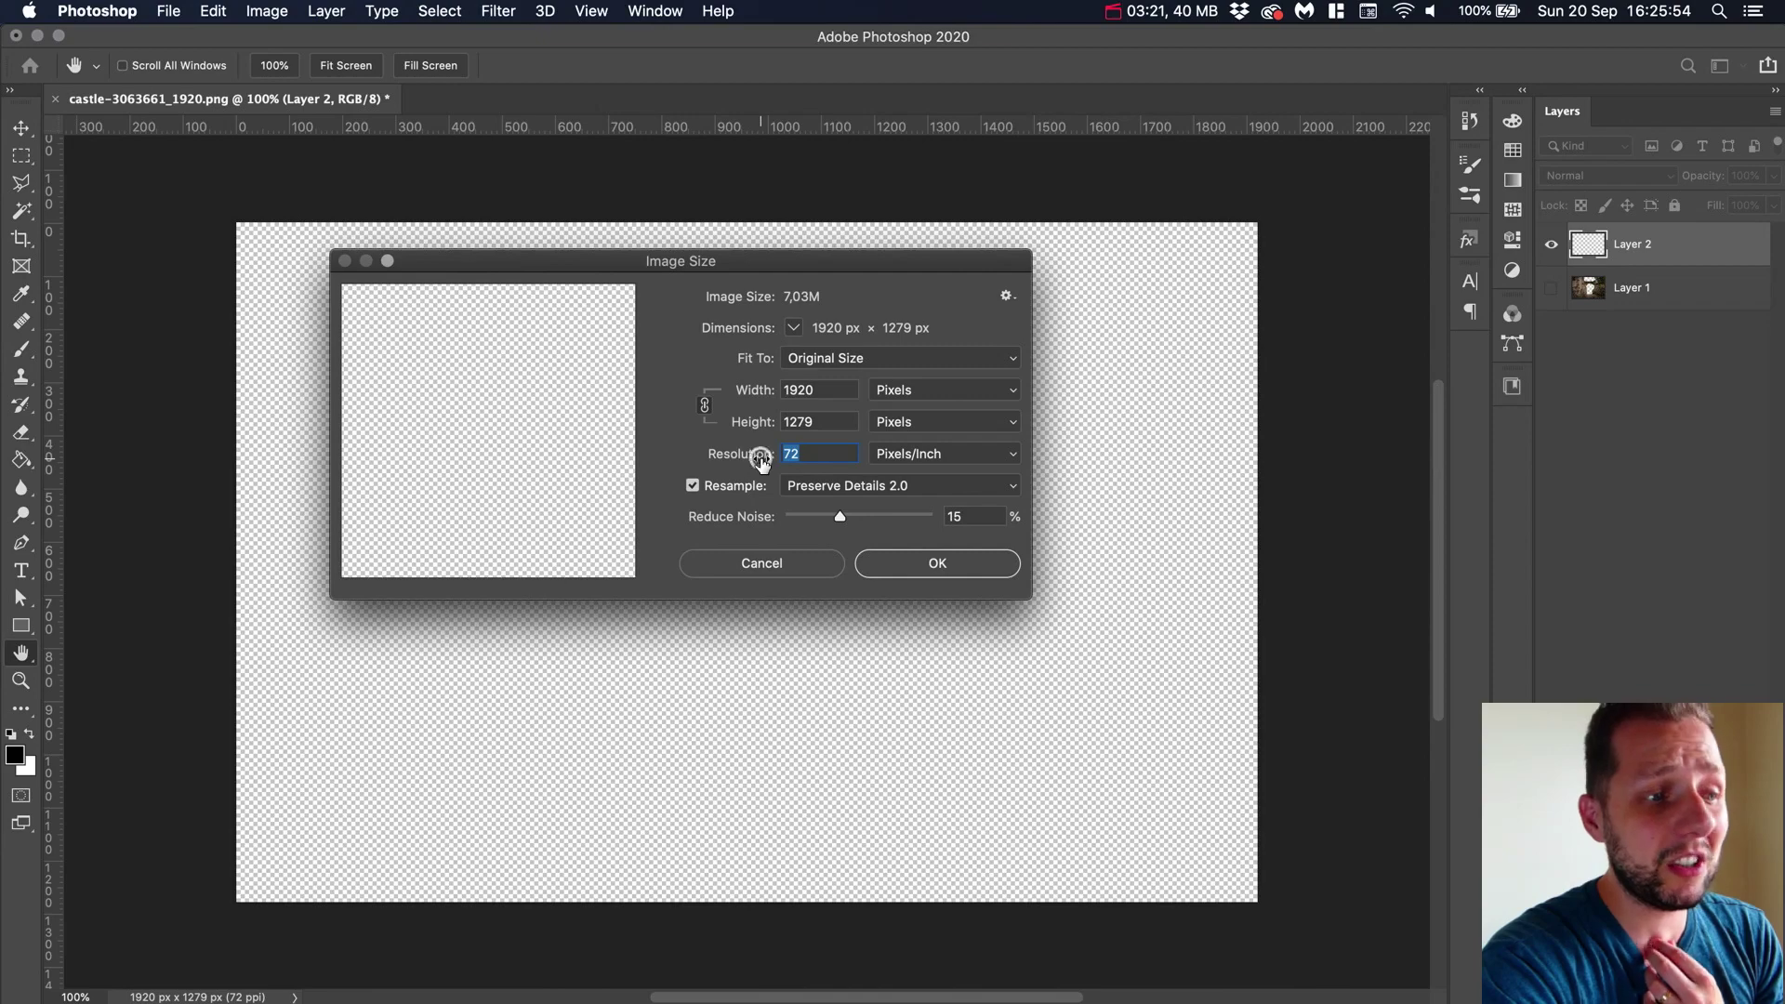
left_click(980, 566)
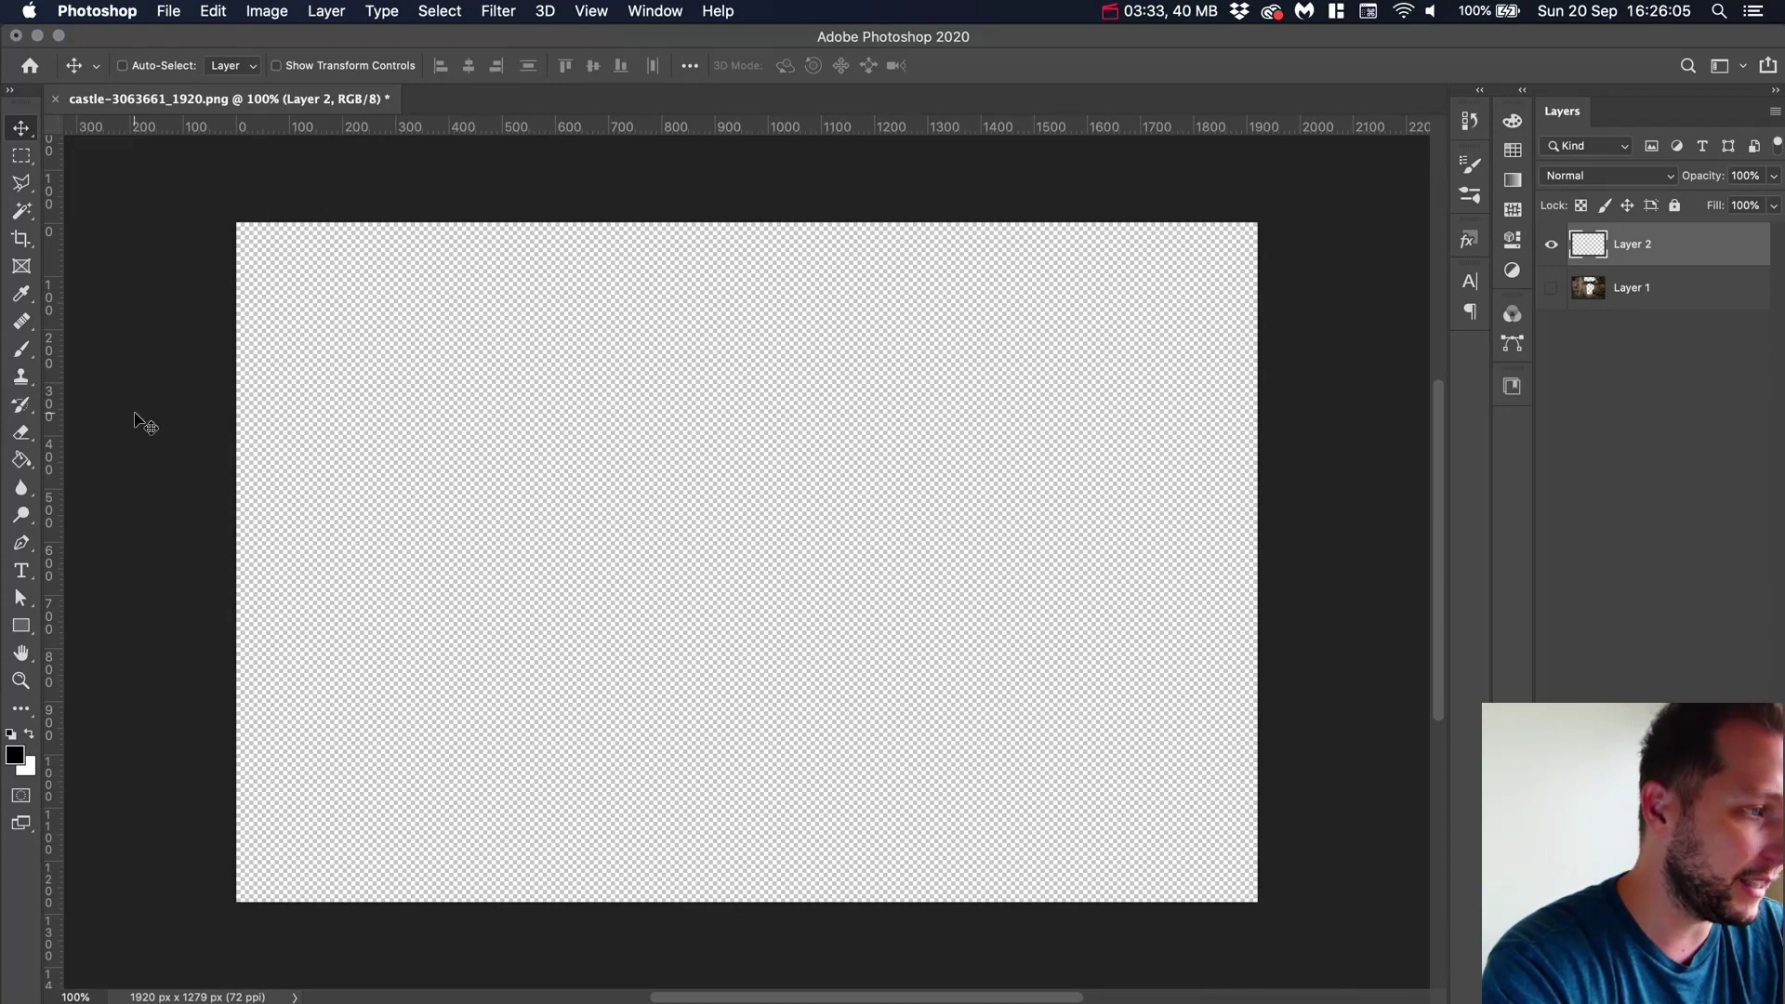
Choose the Brush tool, and preview ruin-3511259_1920.png in Finder as a reference before returning to Photoshop
key("b")
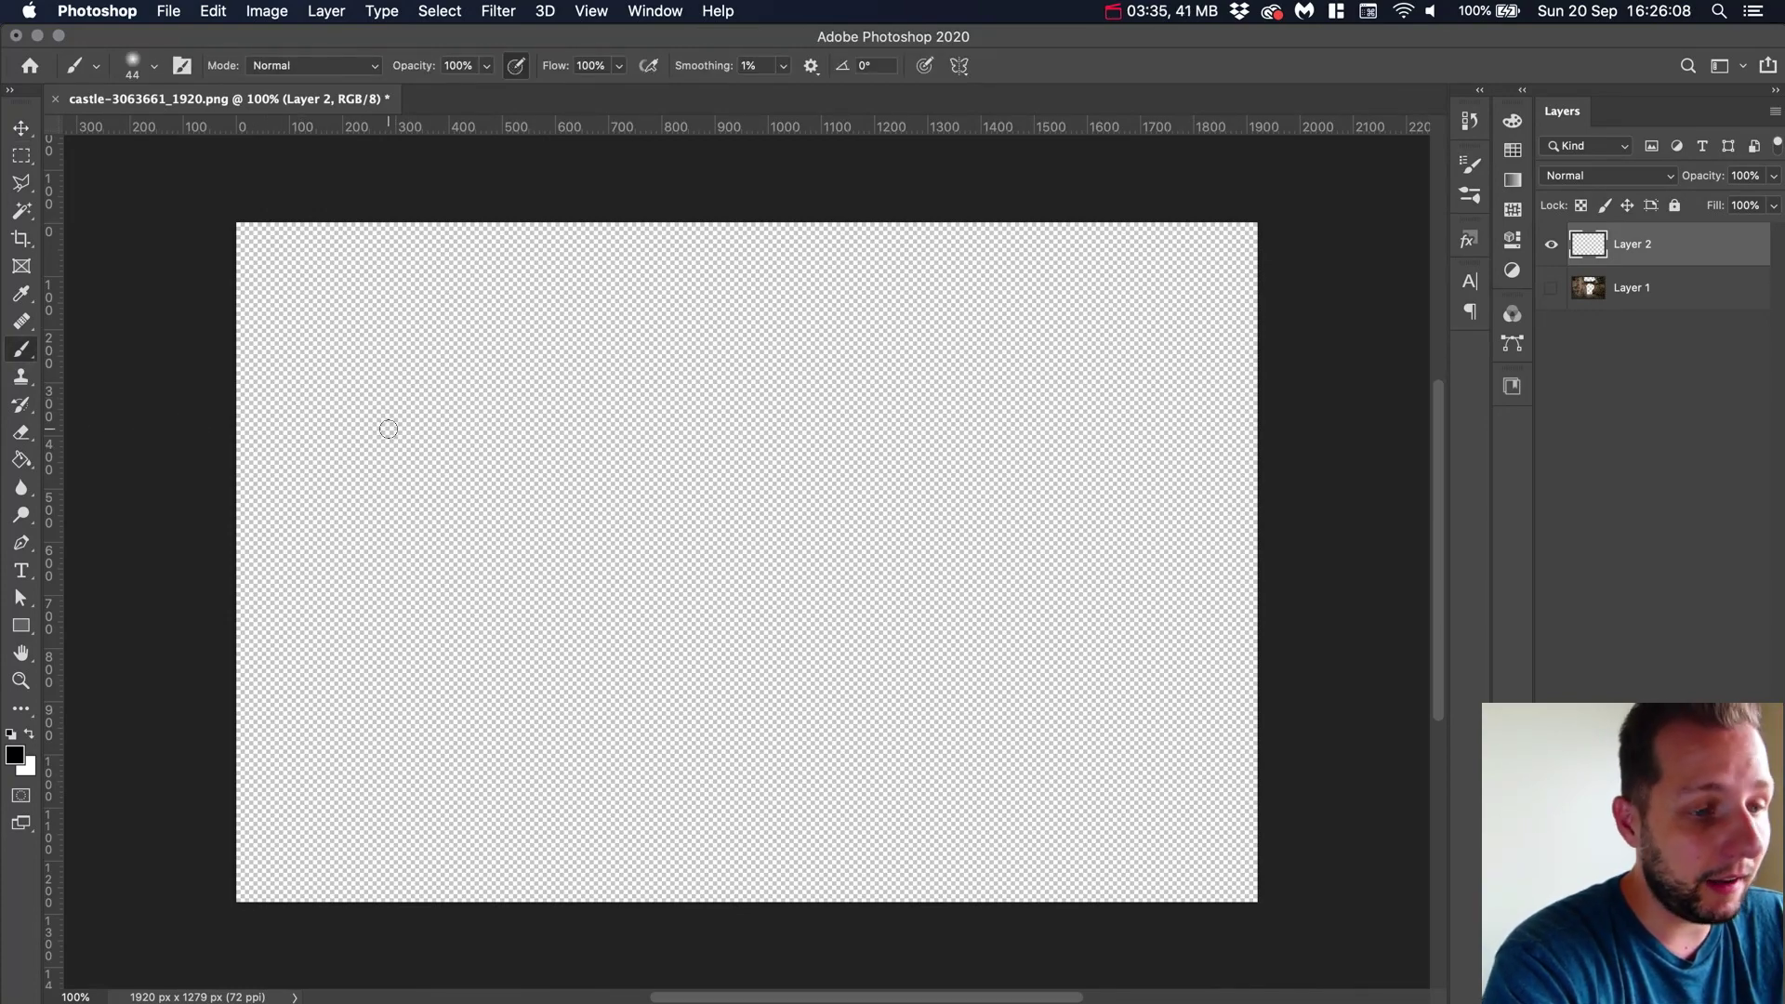
key("super+Tab")
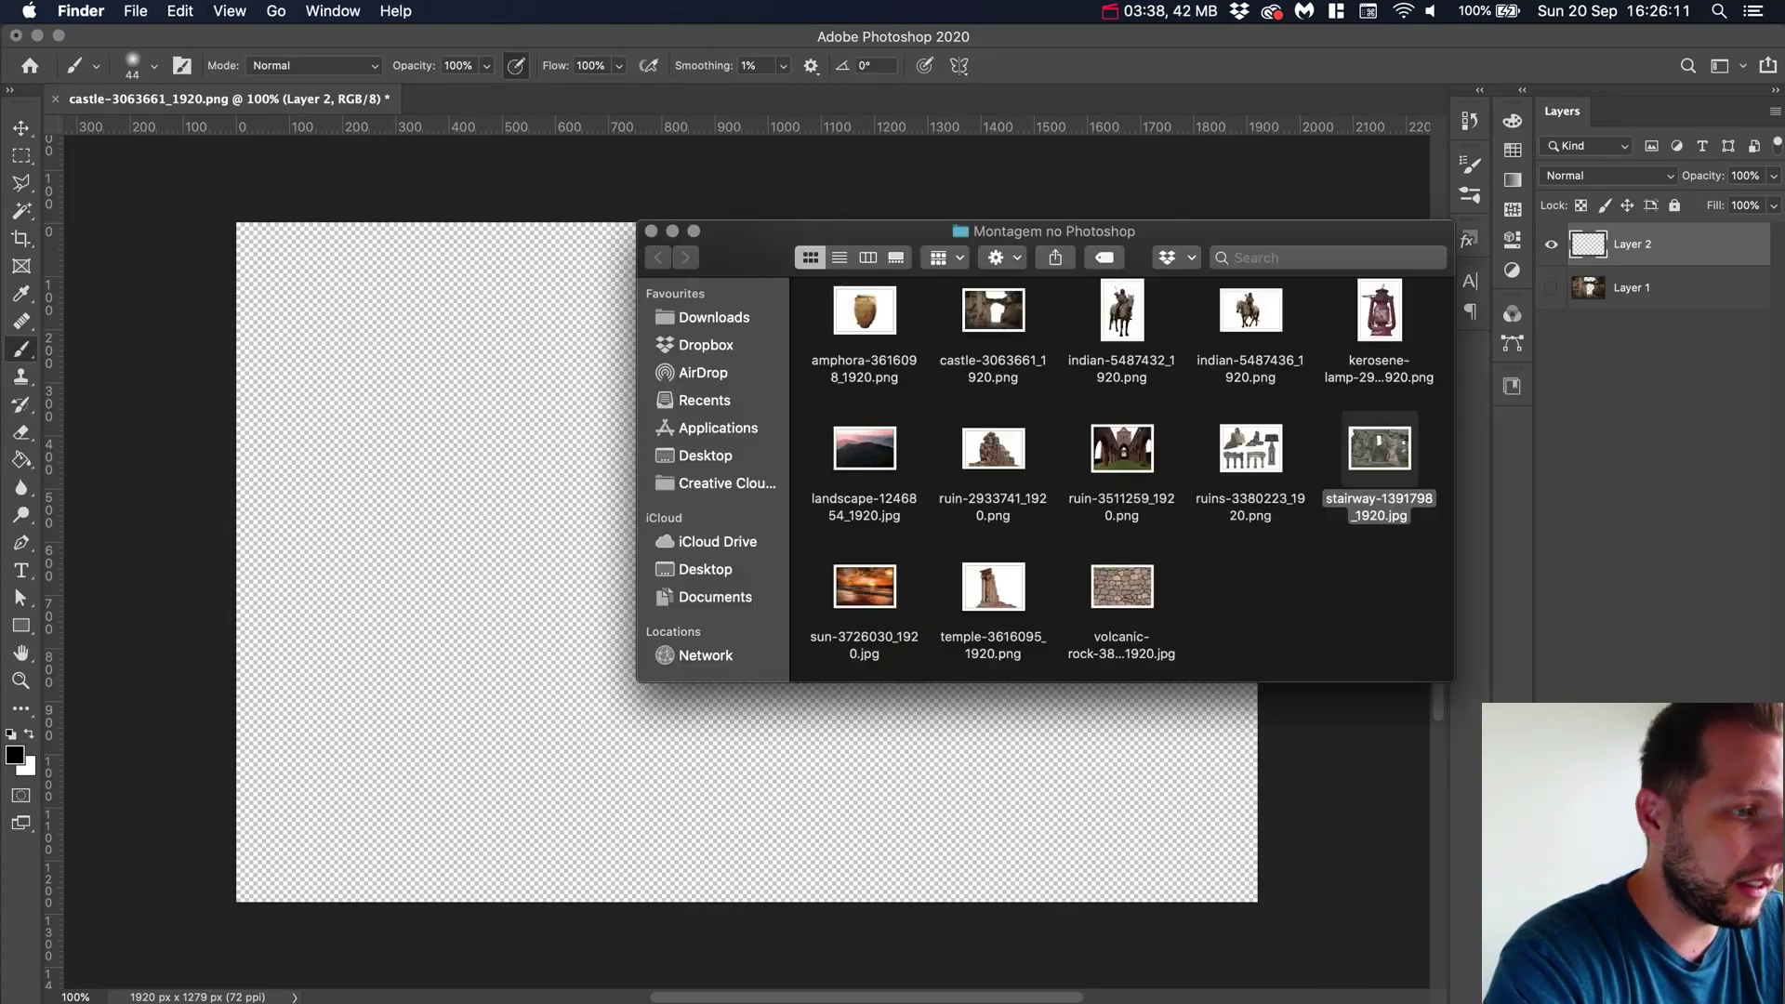
left_click(1131, 452)
key("space")
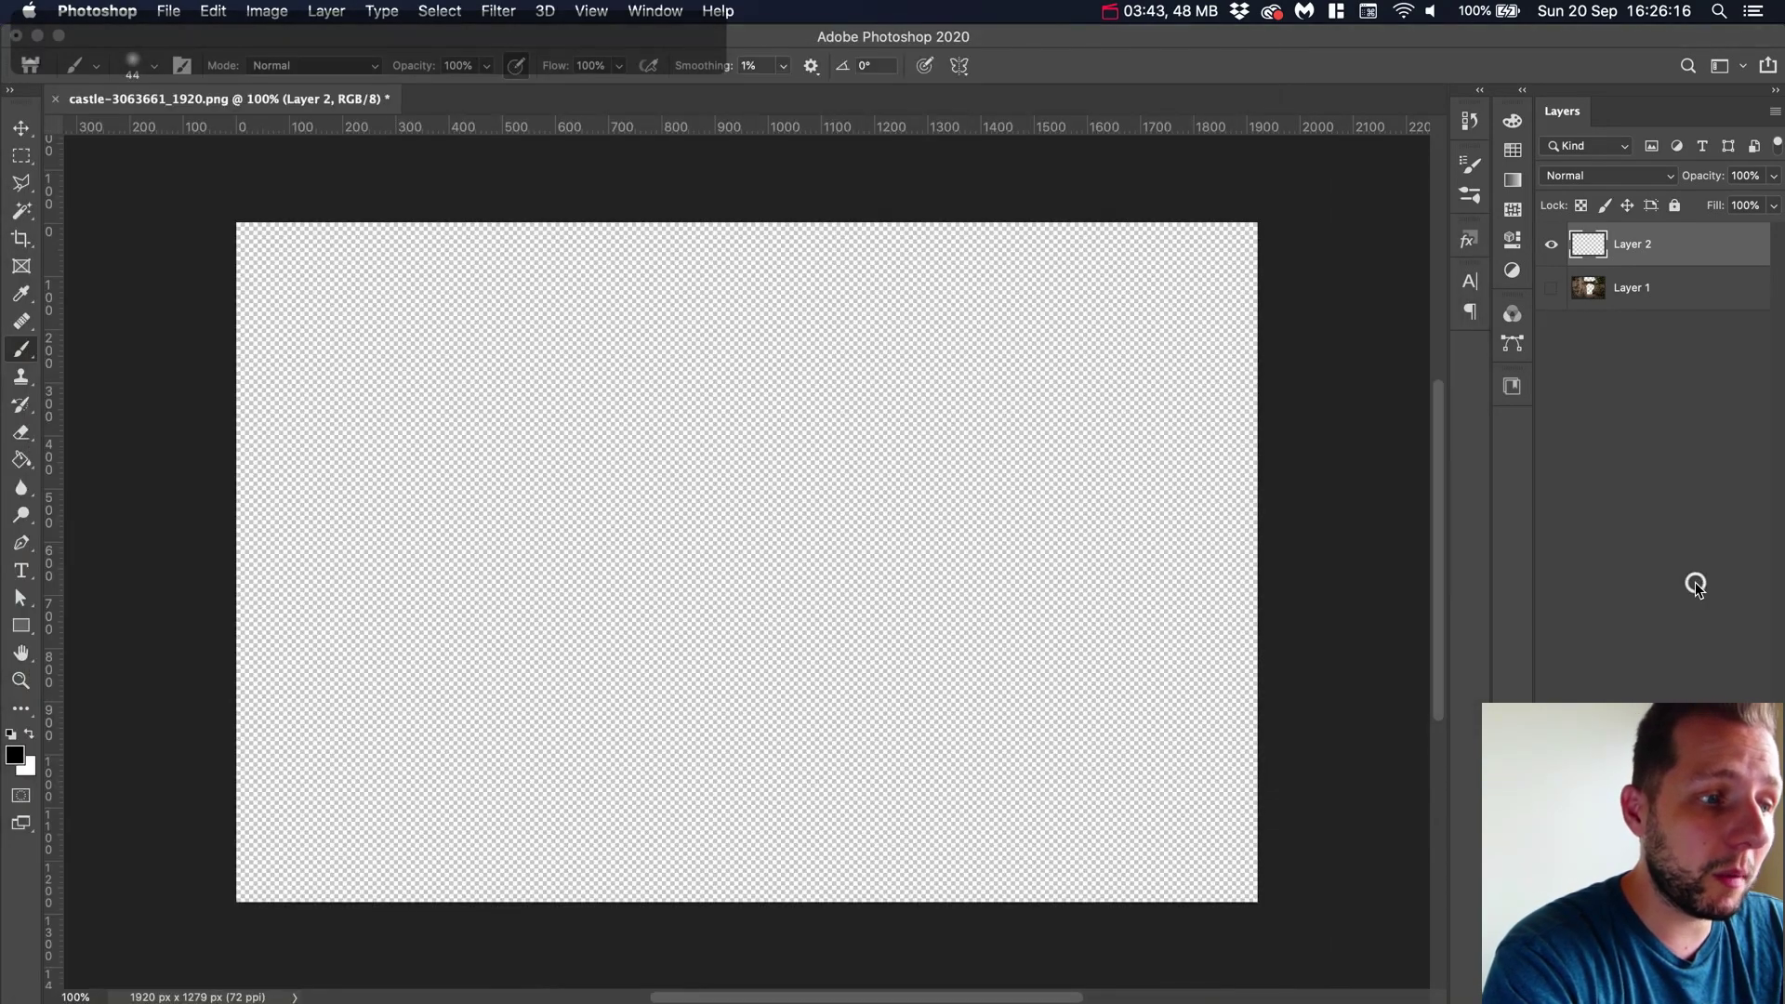
left_click(1693, 589)
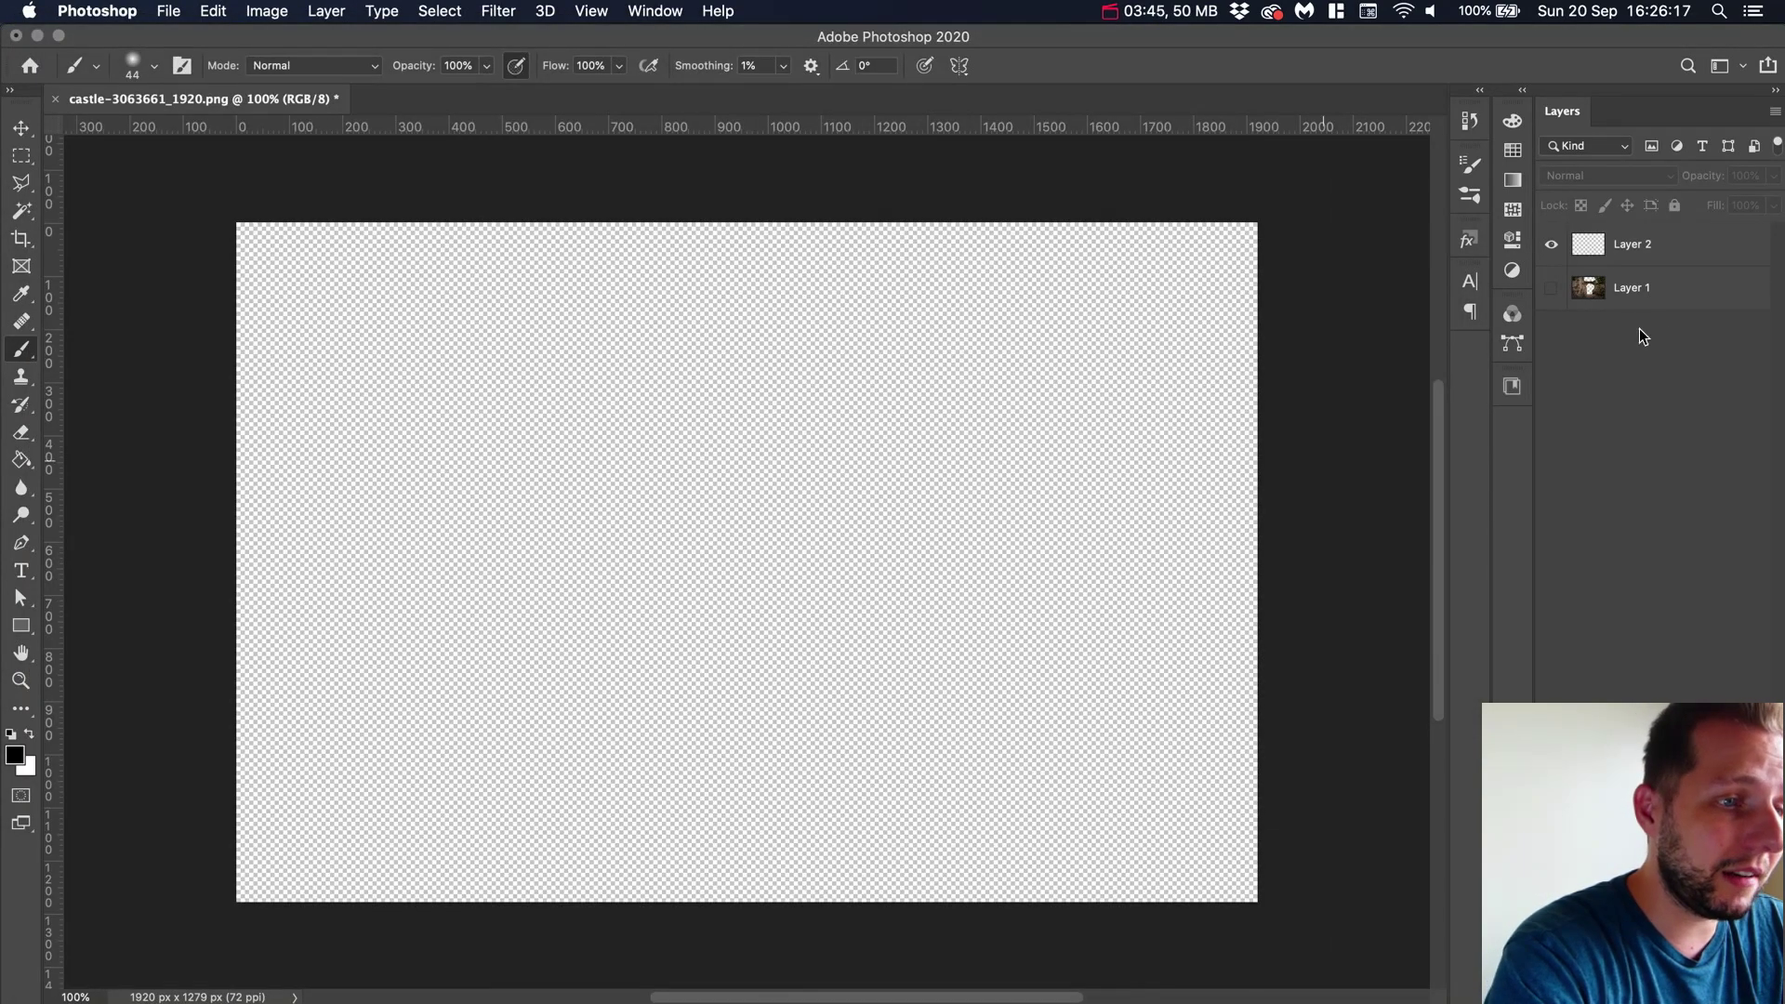
On Layer 2, brush a rough black pointed arch right of the canvas centre, with perspective lines running to the left and bottom edges
left_click(1674, 243)
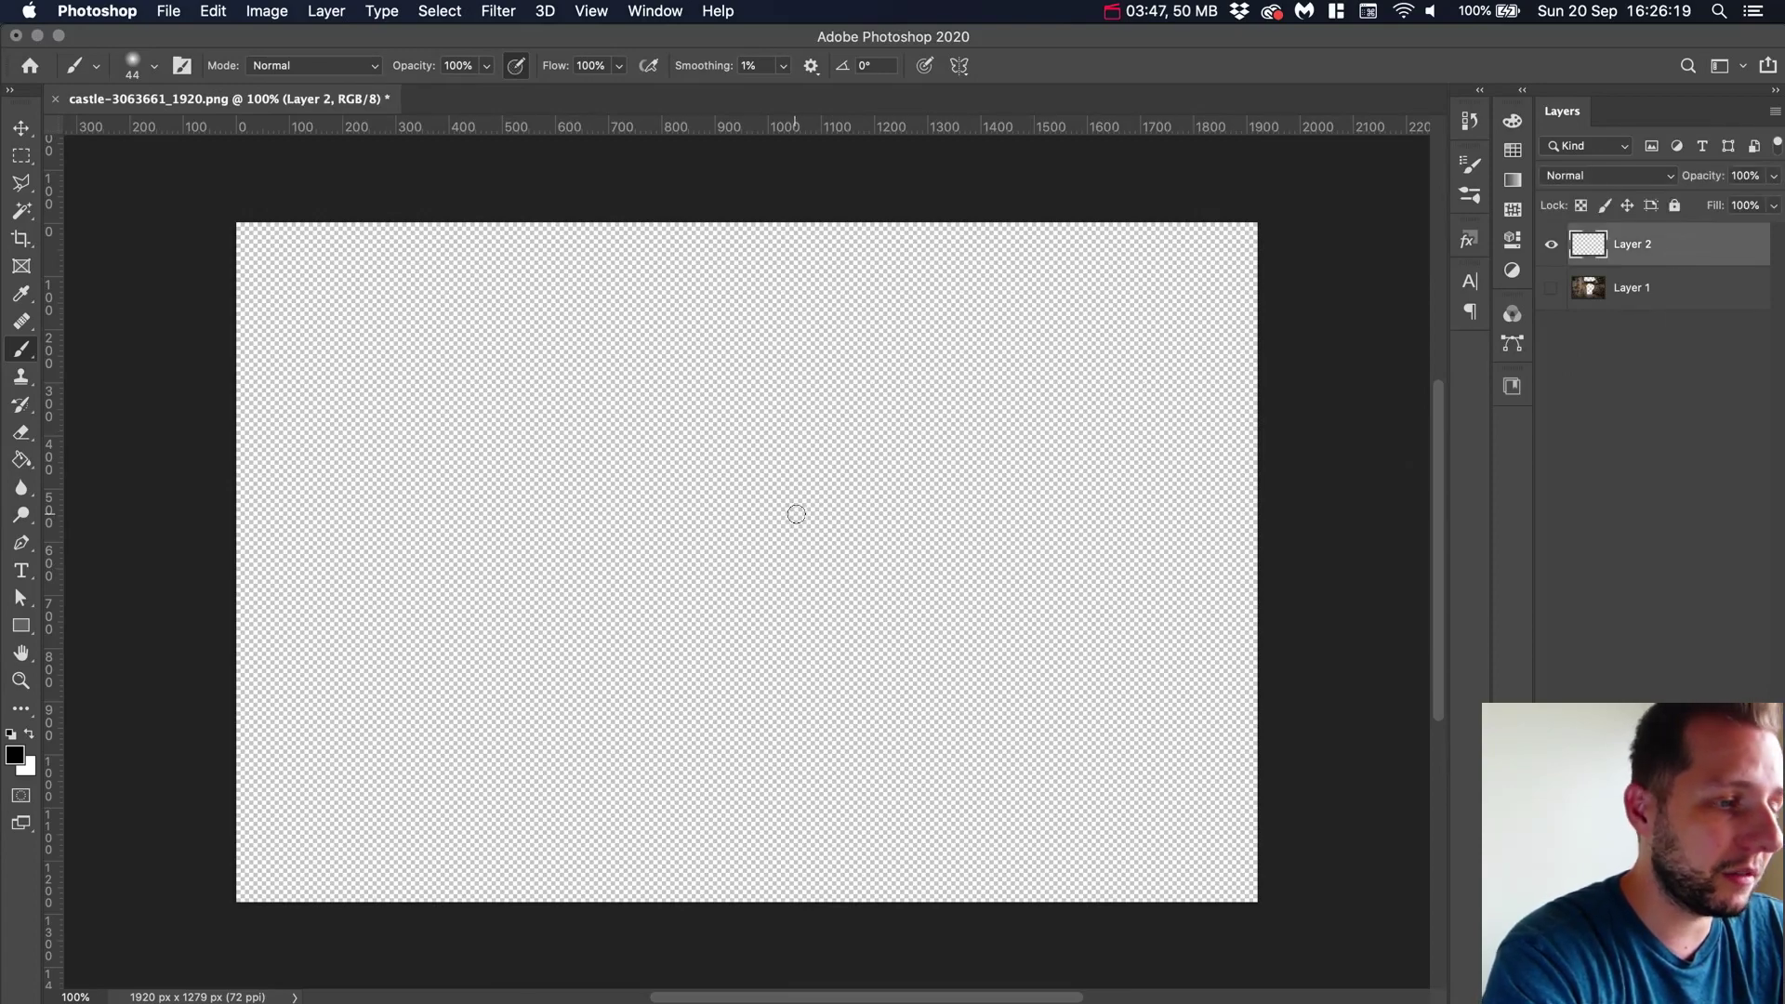
mouse_move(812, 536)
left_mouse_down()
mouse_move(919, 612)
mouse_move(930, 686)
left_mouse_up()
left_click_drag(844, 479, 835, 665)
left_click_drag(817, 562, 207, 426)
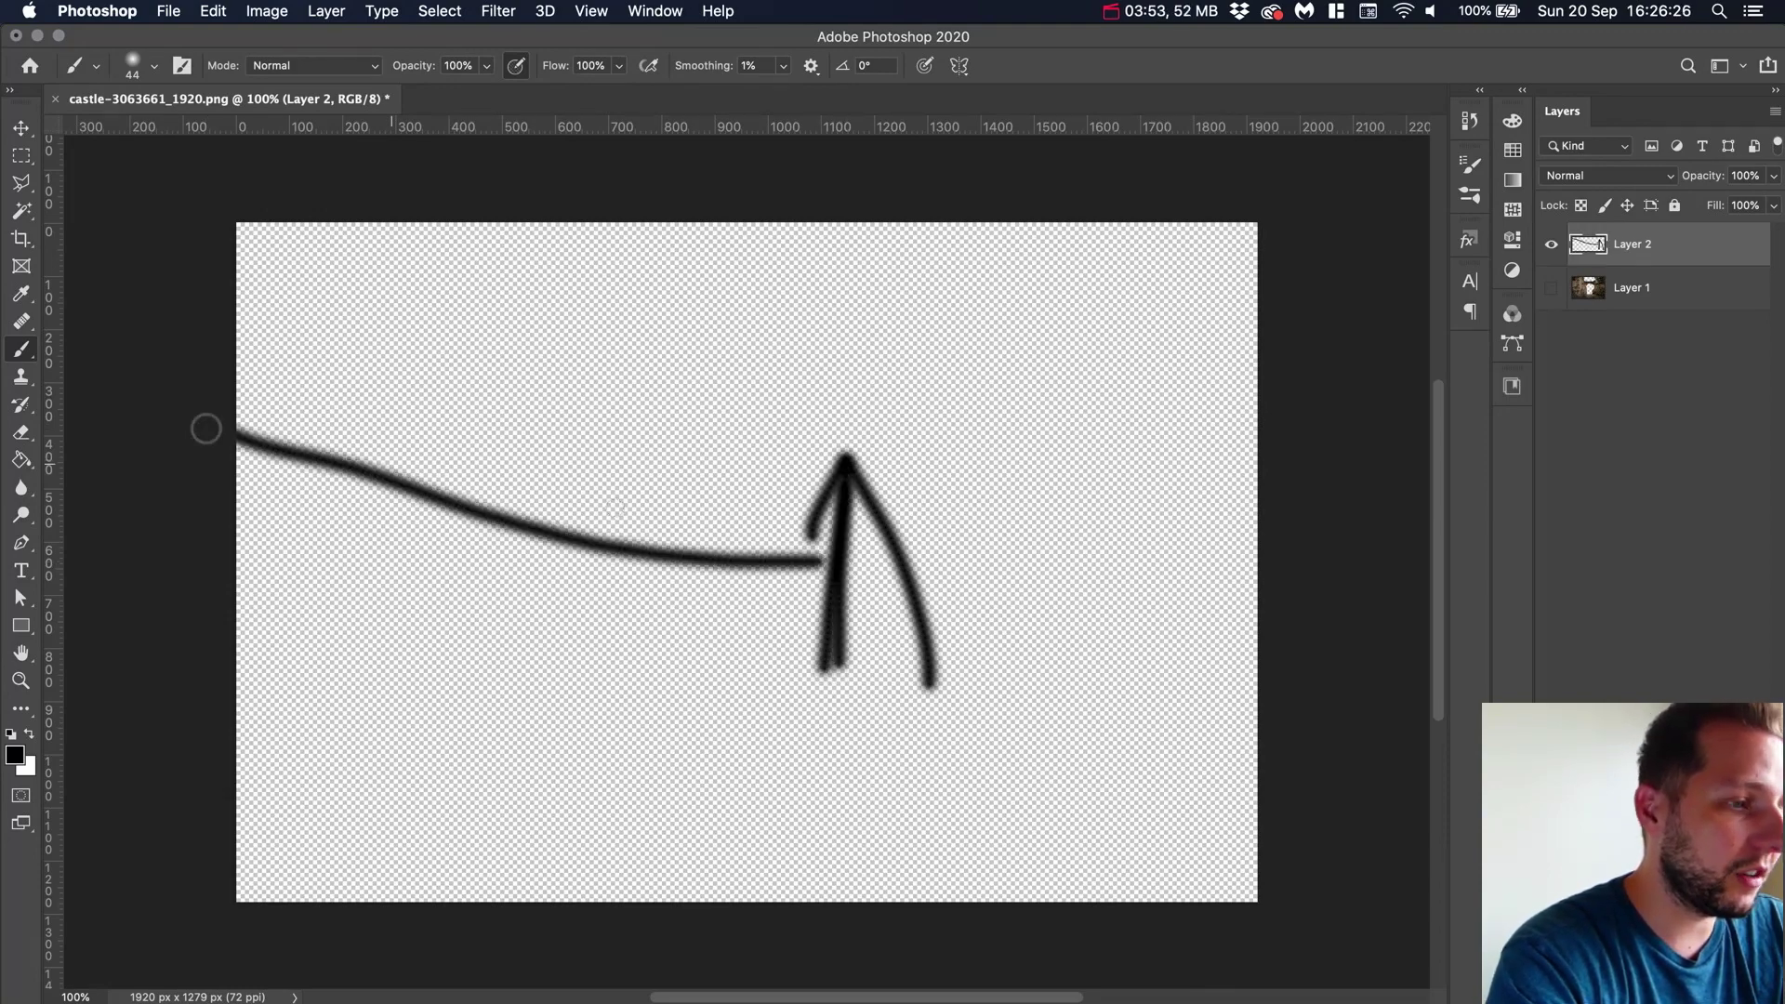
left_click_drag(833, 661, 233, 792)
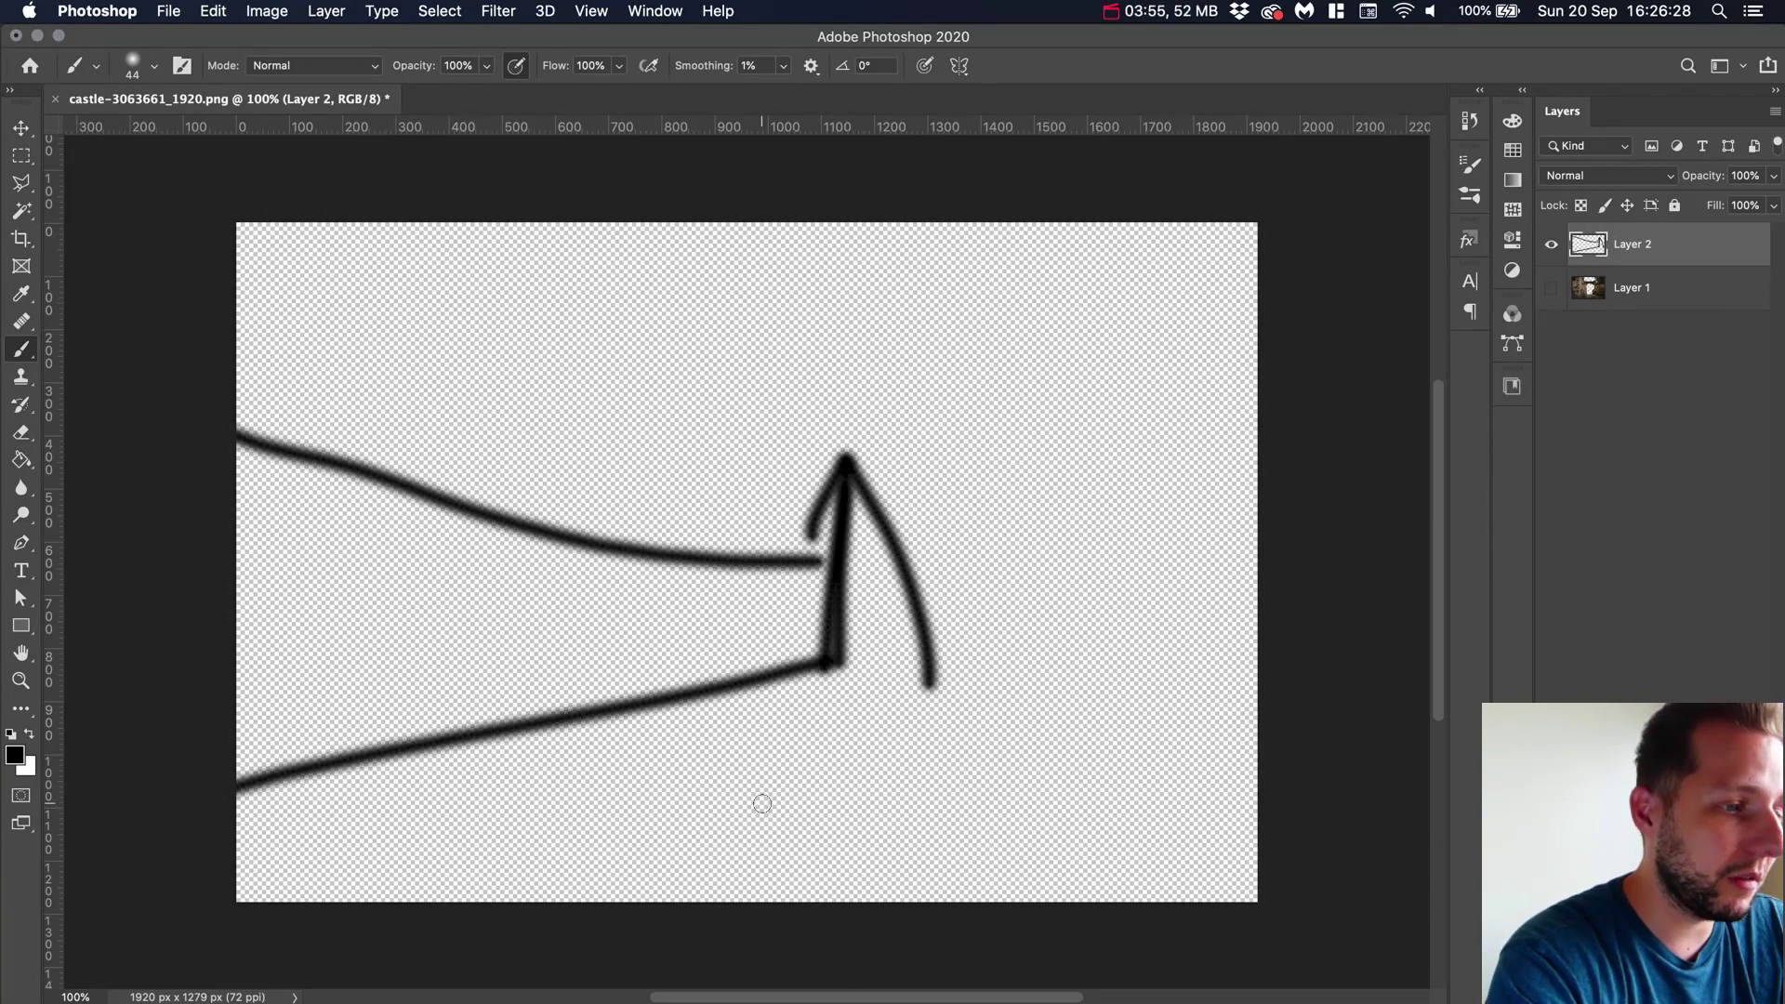
left_click(907, 671)
left_click_drag(930, 684, 1218, 907)
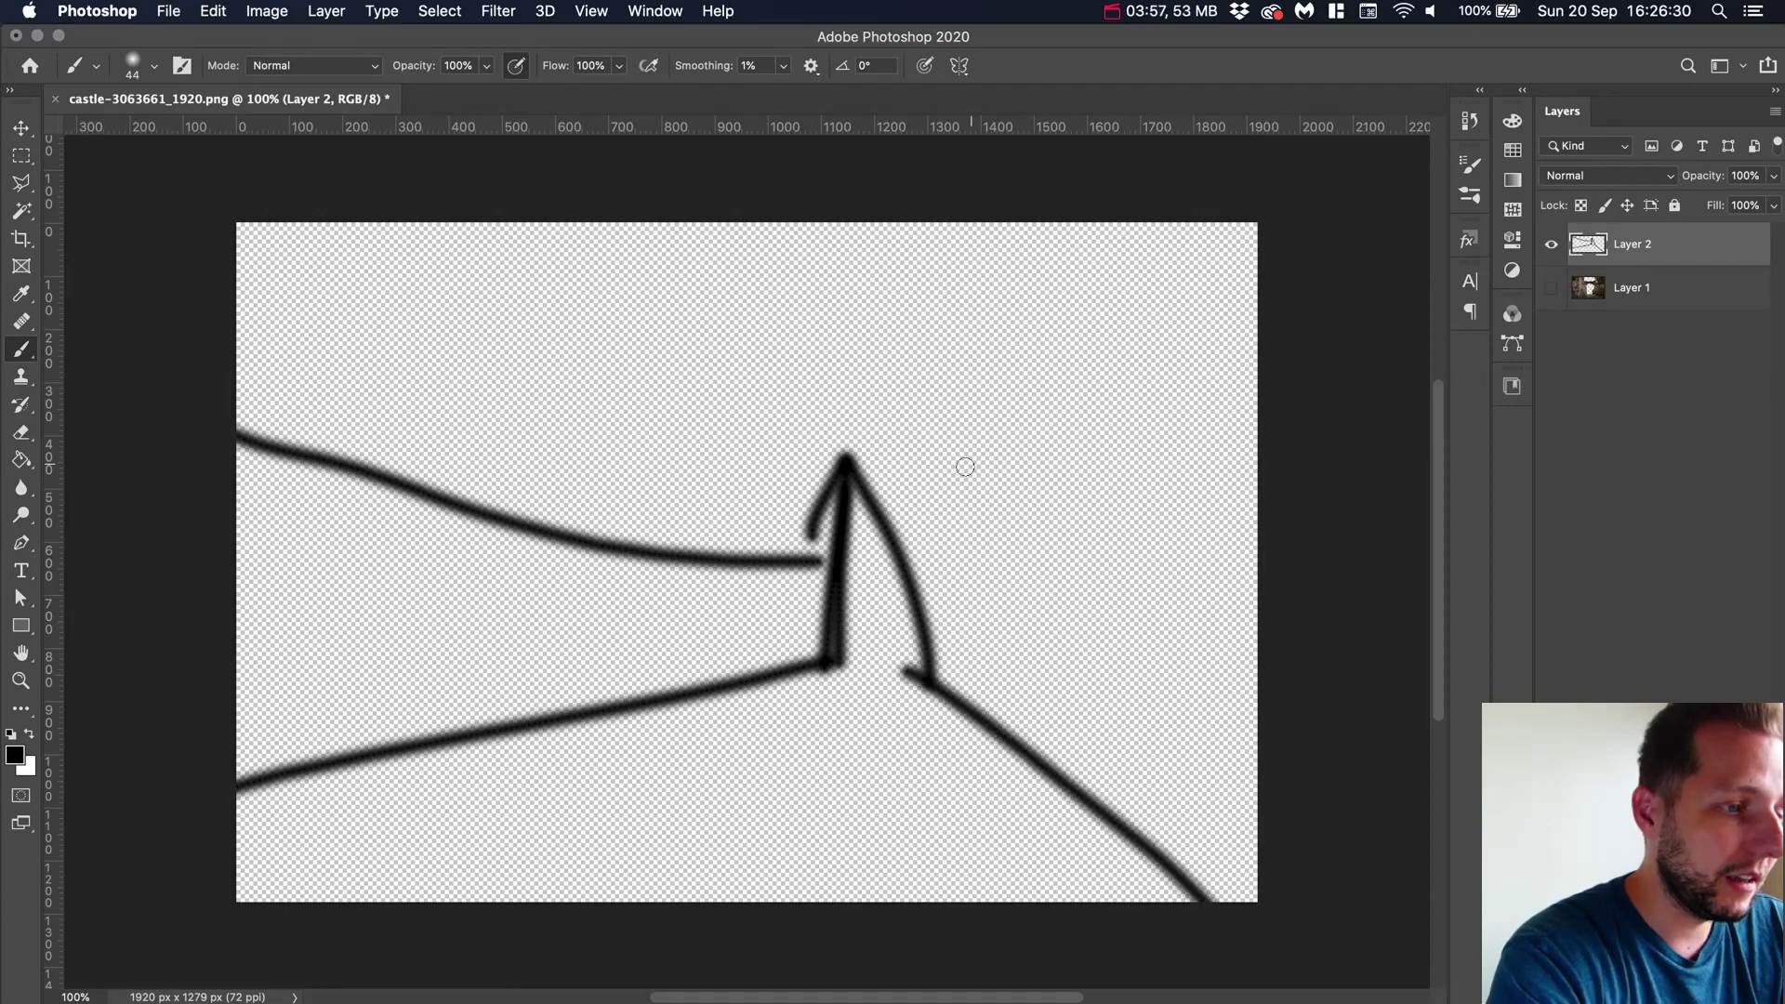
Sketch a horizon line to the right canvas edge and a narrow tower with a scribbled dark top around the arch
left_click_drag(901, 519, 1278, 498)
mouse_move(927, 662)
left_mouse_down()
mouse_move(927, 409)
mouse_move(814, 413)
mouse_move(842, 427)
mouse_move(836, 727)
mouse_move(838, 682)
mouse_move(927, 686)
left_mouse_up()
mouse_move(909, 428)
left_mouse_down()
mouse_move(897, 385)
mouse_move(849, 410)
mouse_move(852, 432)
left_mouse_up()
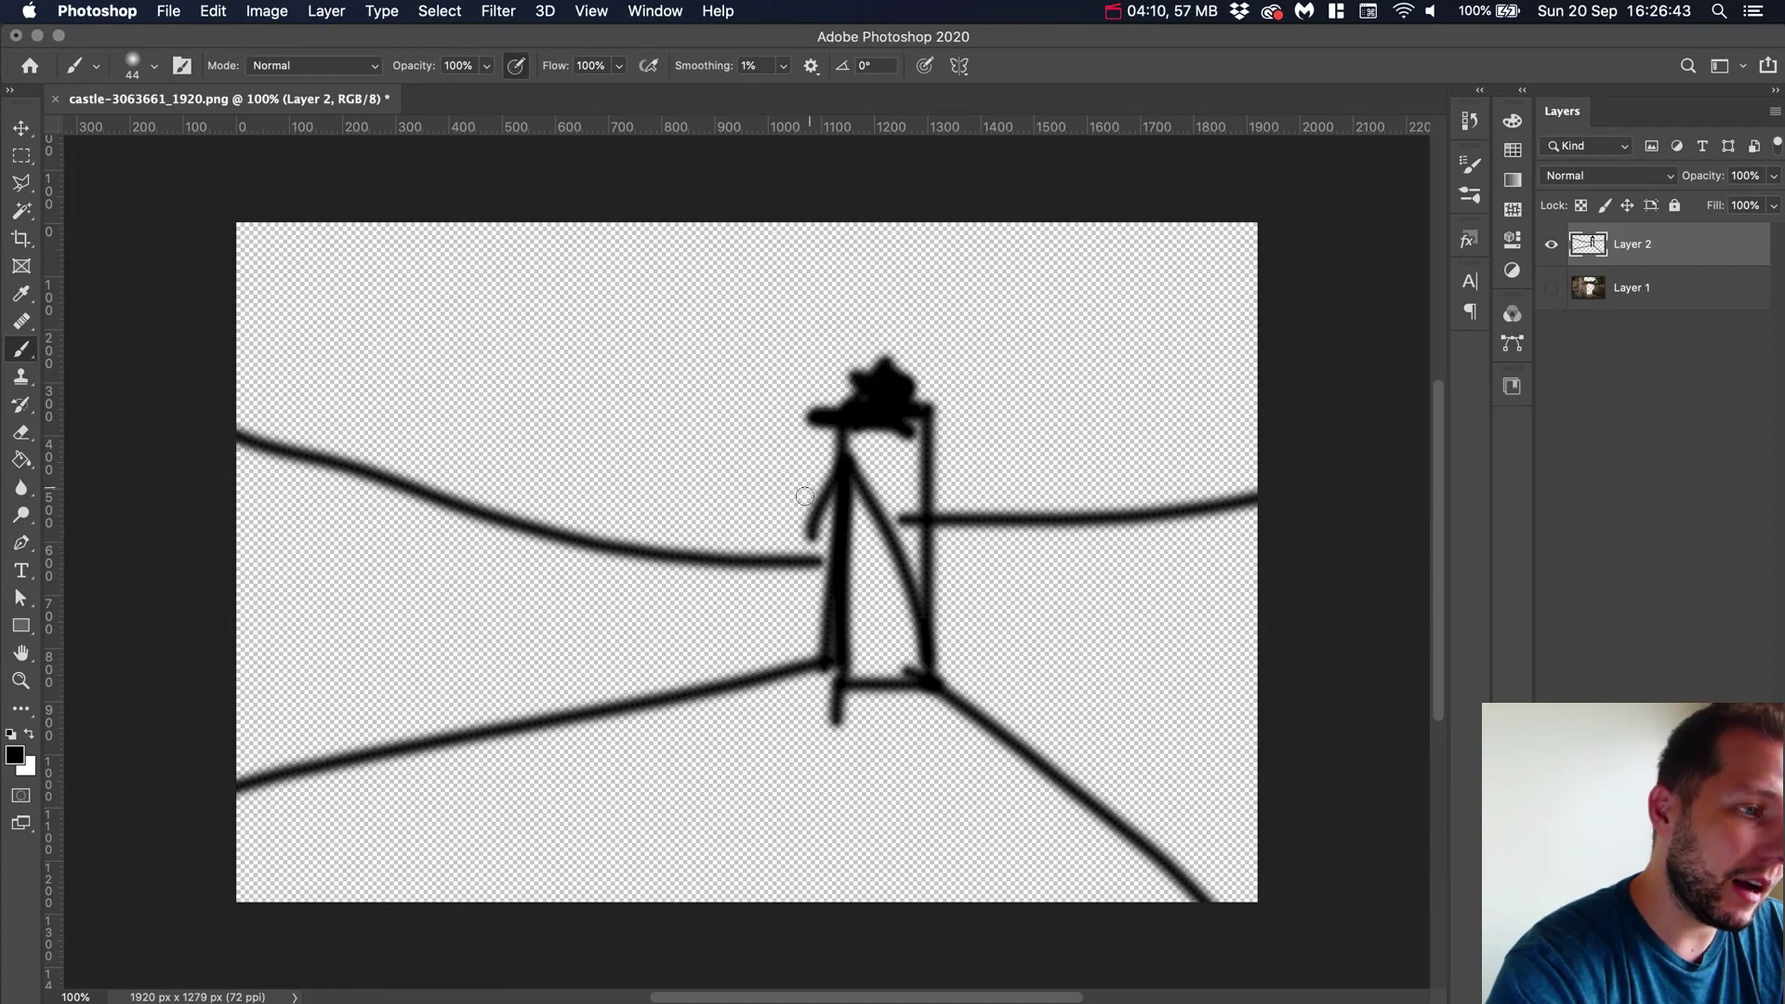
Sketch a wall's upper line extending left from the tower, with two vertical columns beneath it
left_click_drag(837, 486, 526, 467)
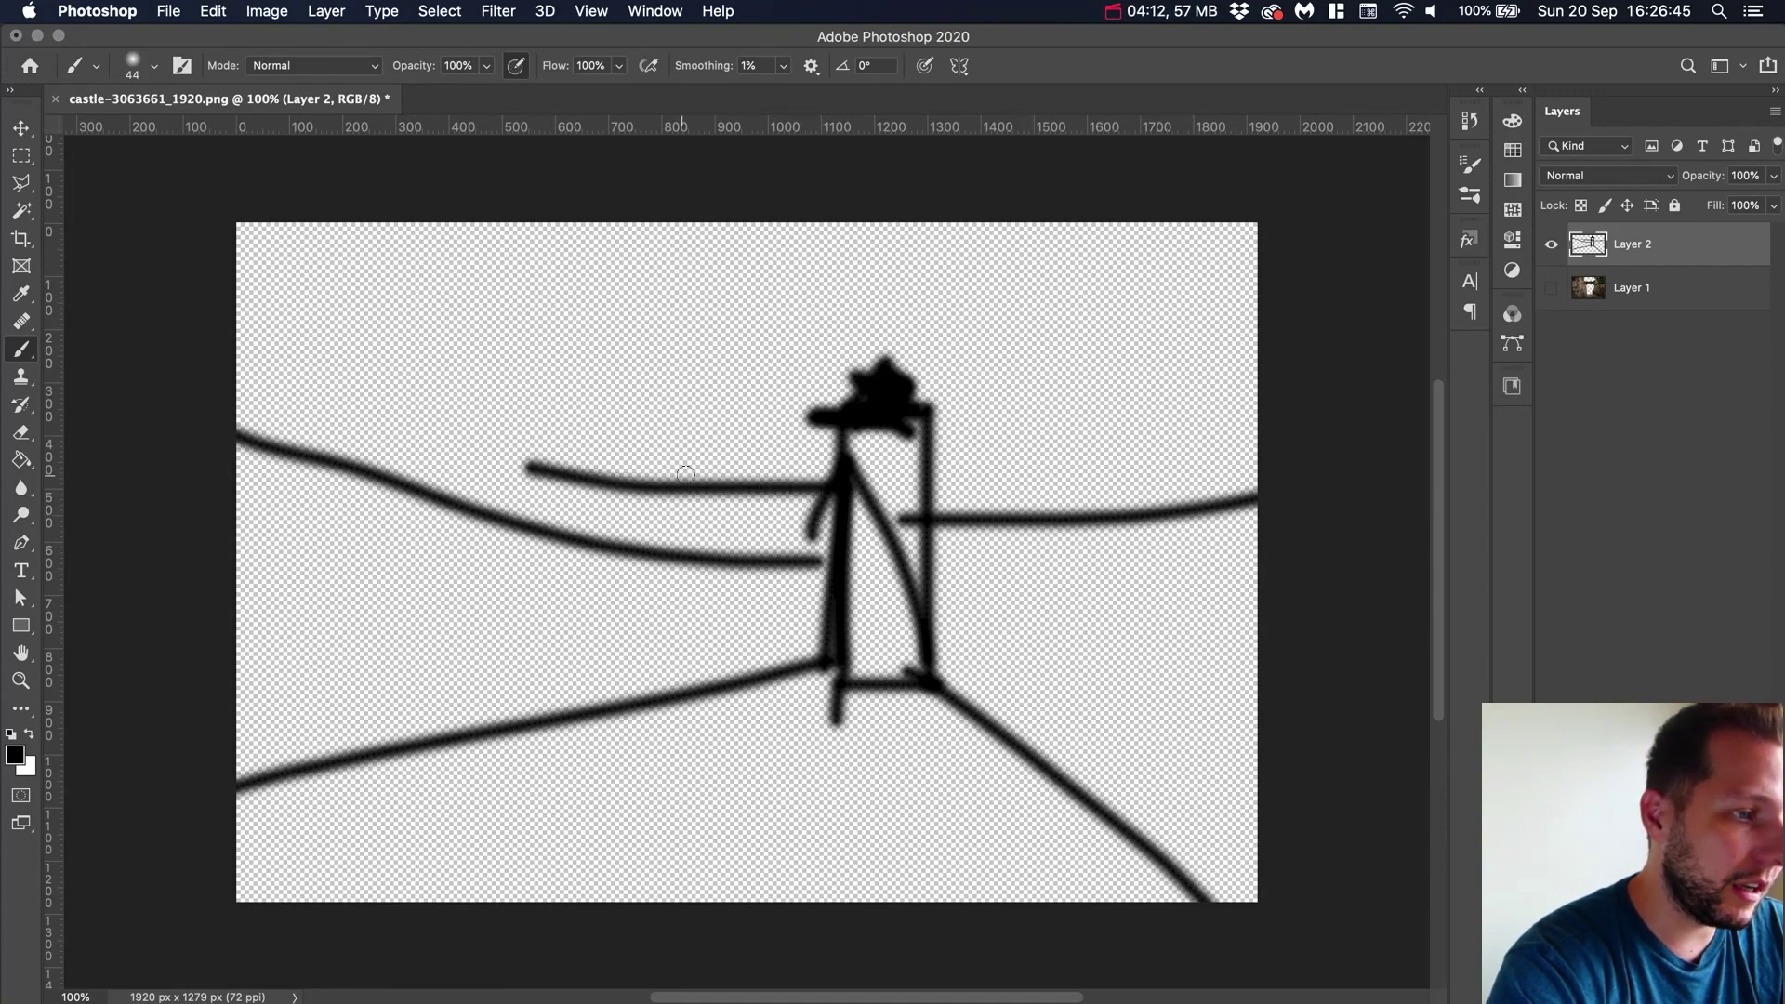
left_click_drag(711, 479, 711, 651)
left_click_drag(599, 464, 600, 679)
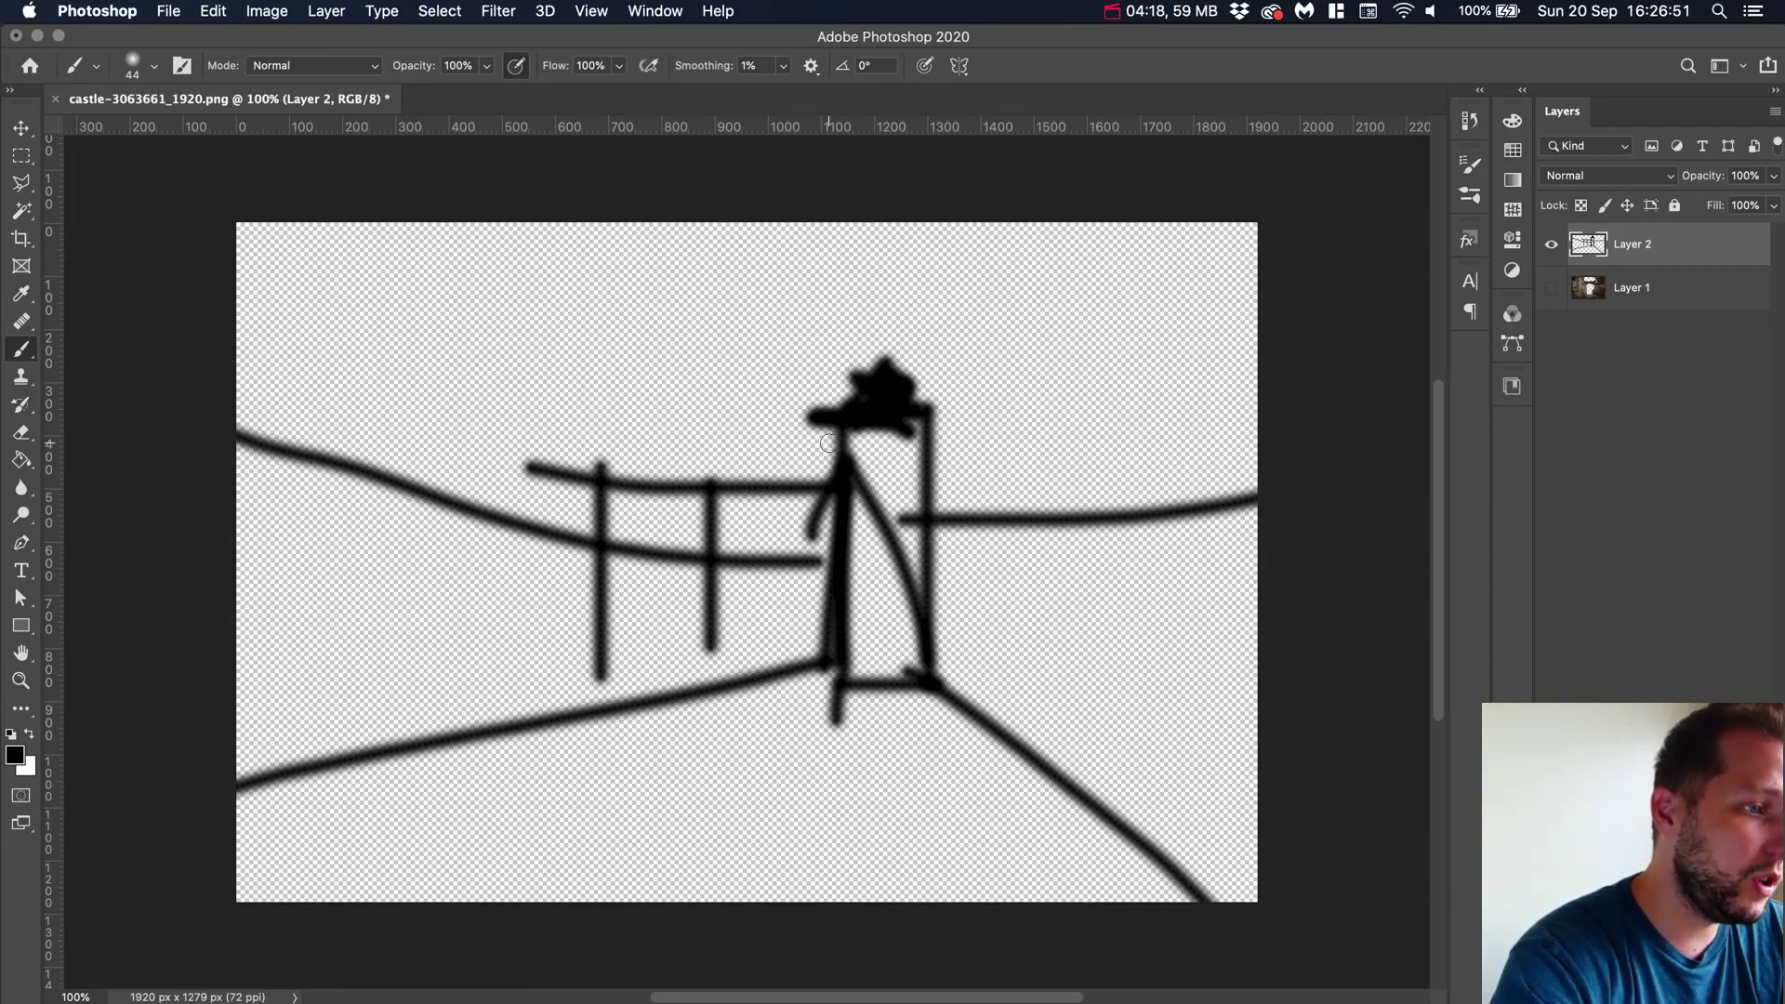
Sketch a roofline left of the tower and a wide arch on a thick pillar below it, with a horizontal line to the left canvas edge
mouse_move(825, 424)
left_mouse_down()
mouse_move(732, 433)
mouse_move(667, 485)
left_mouse_up()
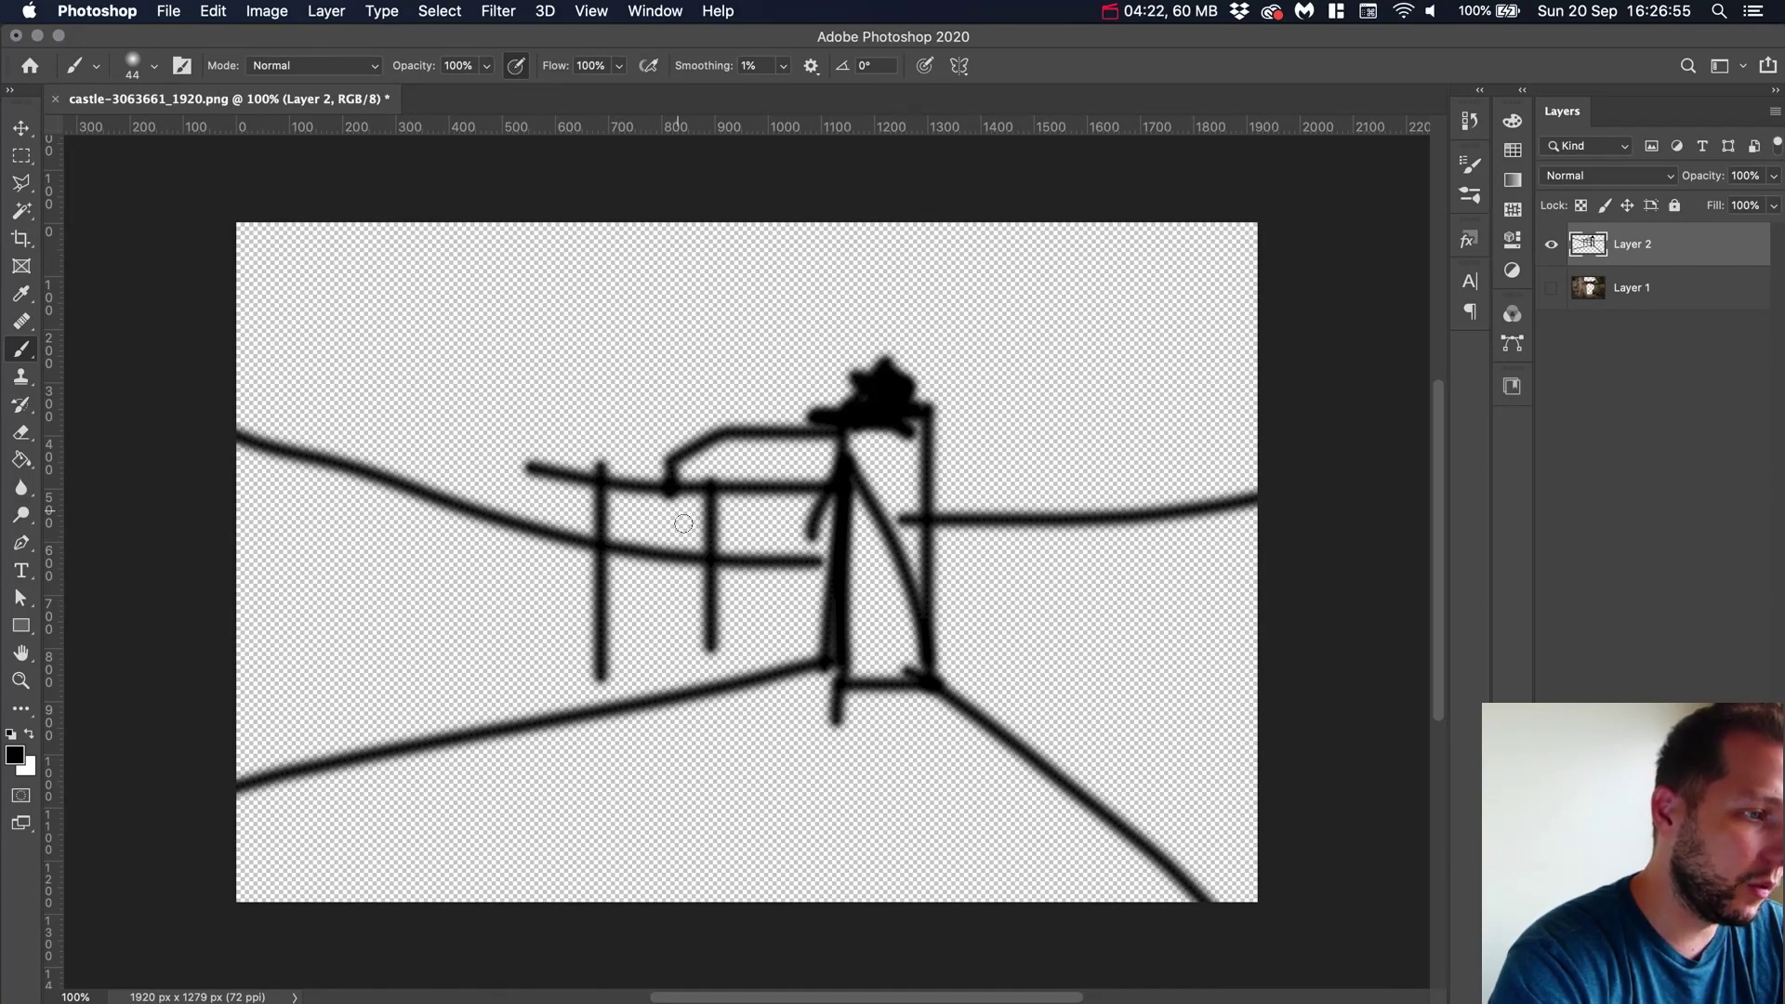
mouse_move(835, 502)
left_mouse_down()
mouse_move(701, 510)
mouse_move(641, 583)
mouse_move(193, 559)
left_mouse_up()
left_click_drag(591, 564, 602, 733)
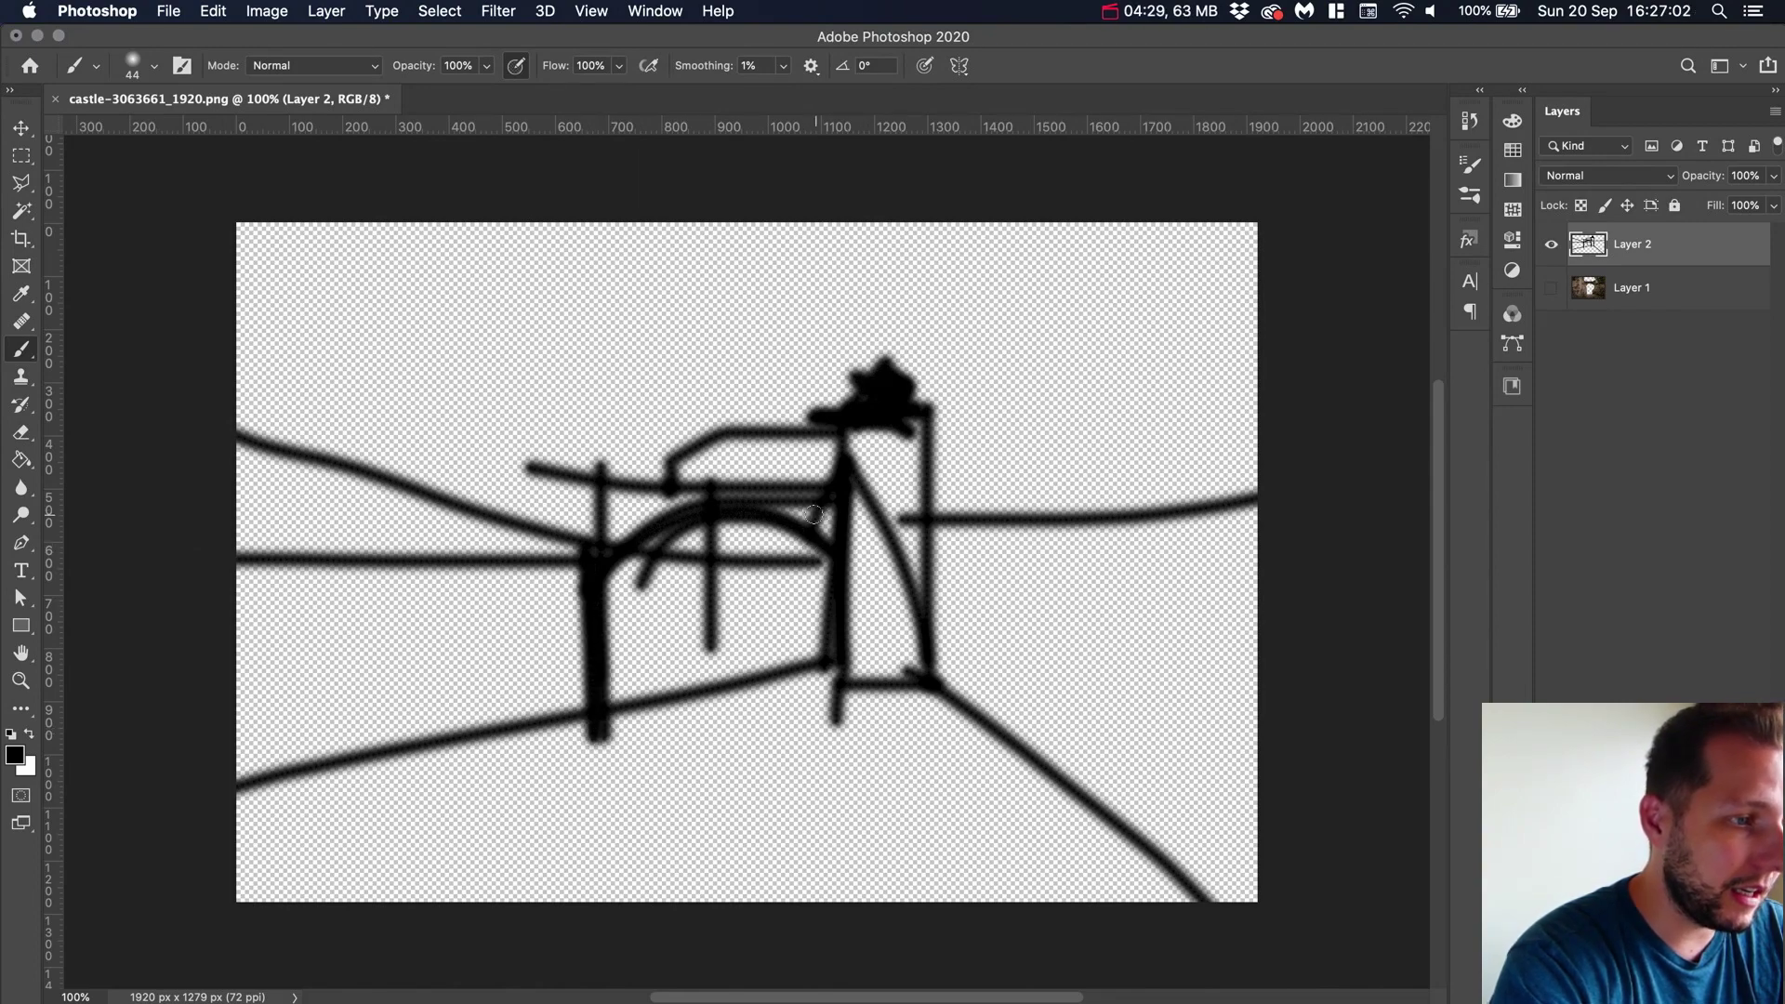
left_click_drag(763, 483, 760, 581)
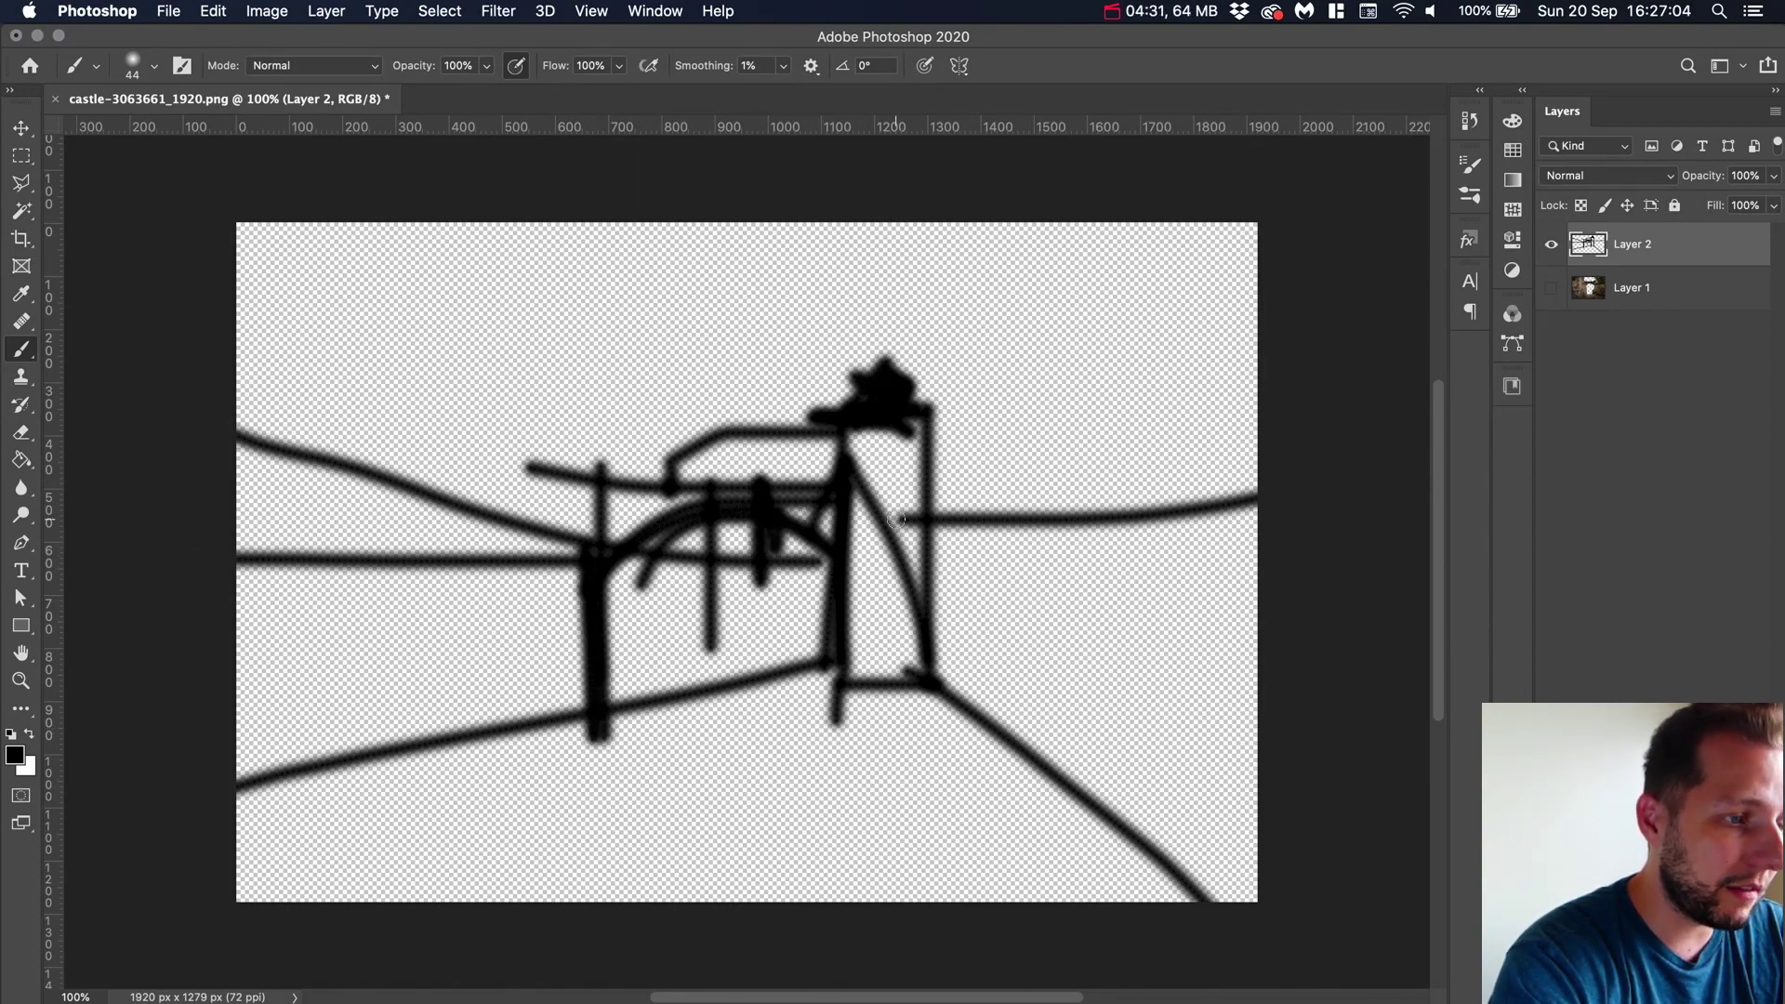
Sketch an arch and a densely hatched wall on the right side of the tower, and thicken the nearby column and perspective line
left_click_drag(938, 519, 1018, 581)
mouse_move(882, 510)
left_mouse_down()
mouse_move(998, 556)
mouse_move(983, 576)
mouse_move(1223, 530)
left_mouse_up()
left_click(958, 577)
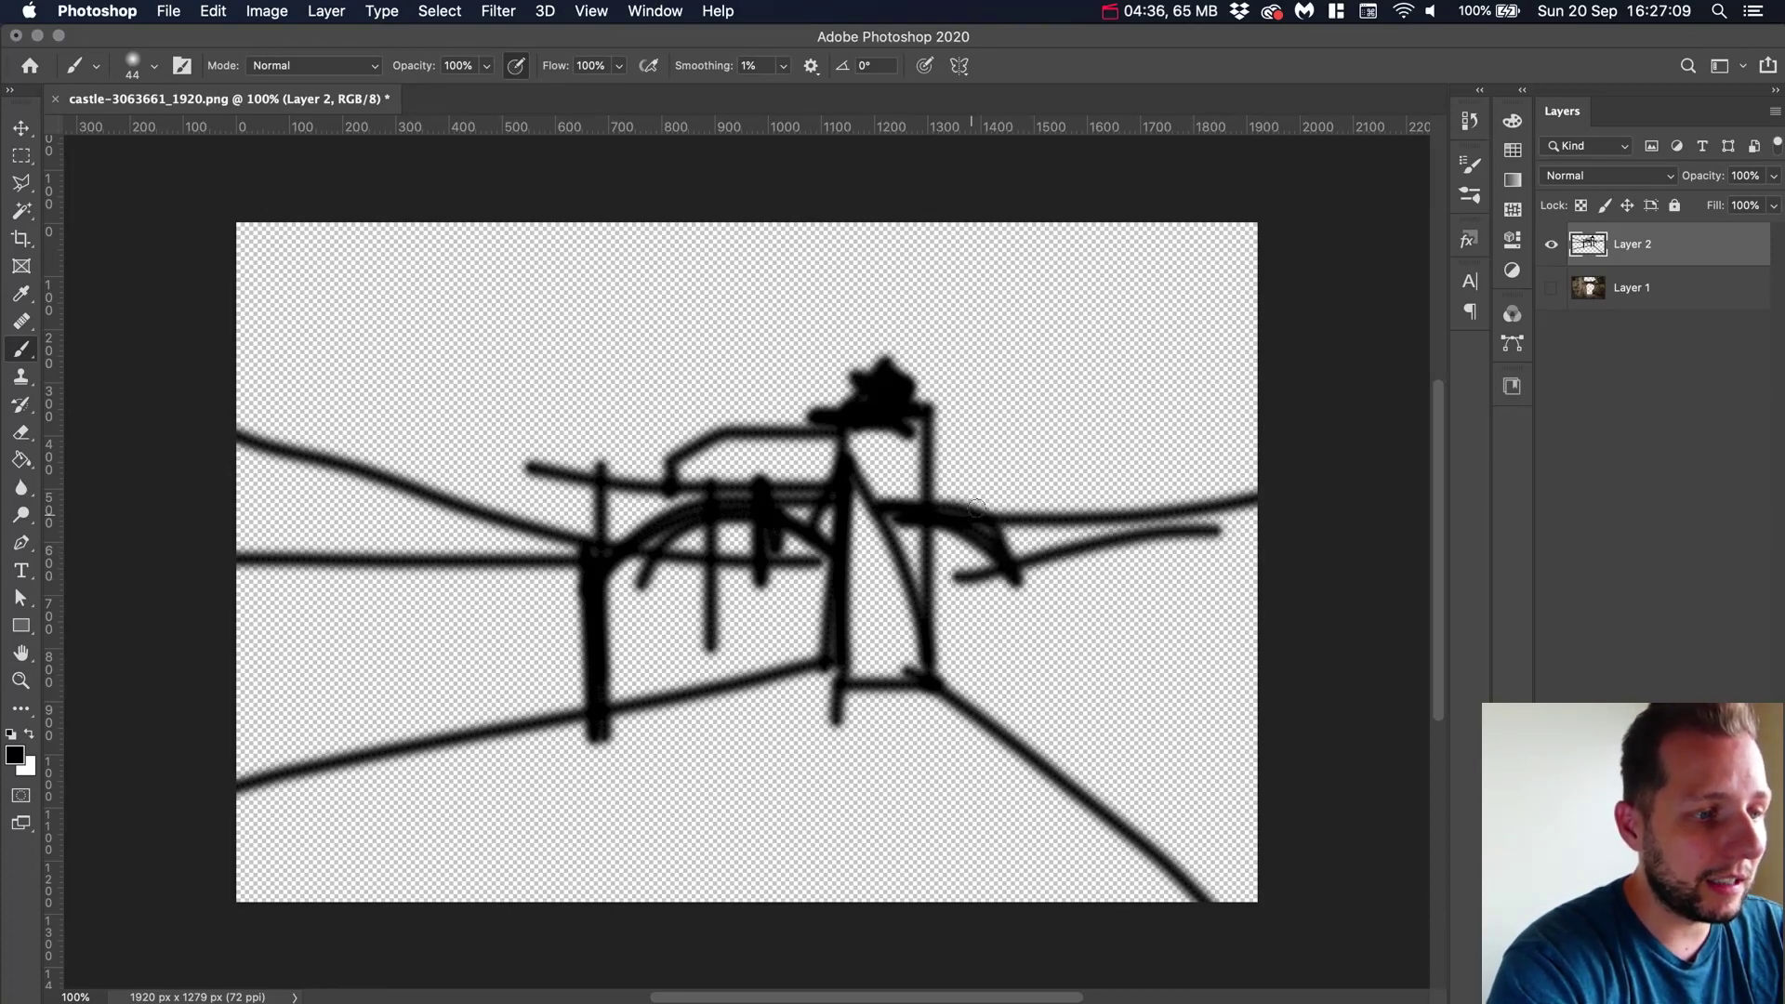
left_click_drag(938, 527, 933, 684)
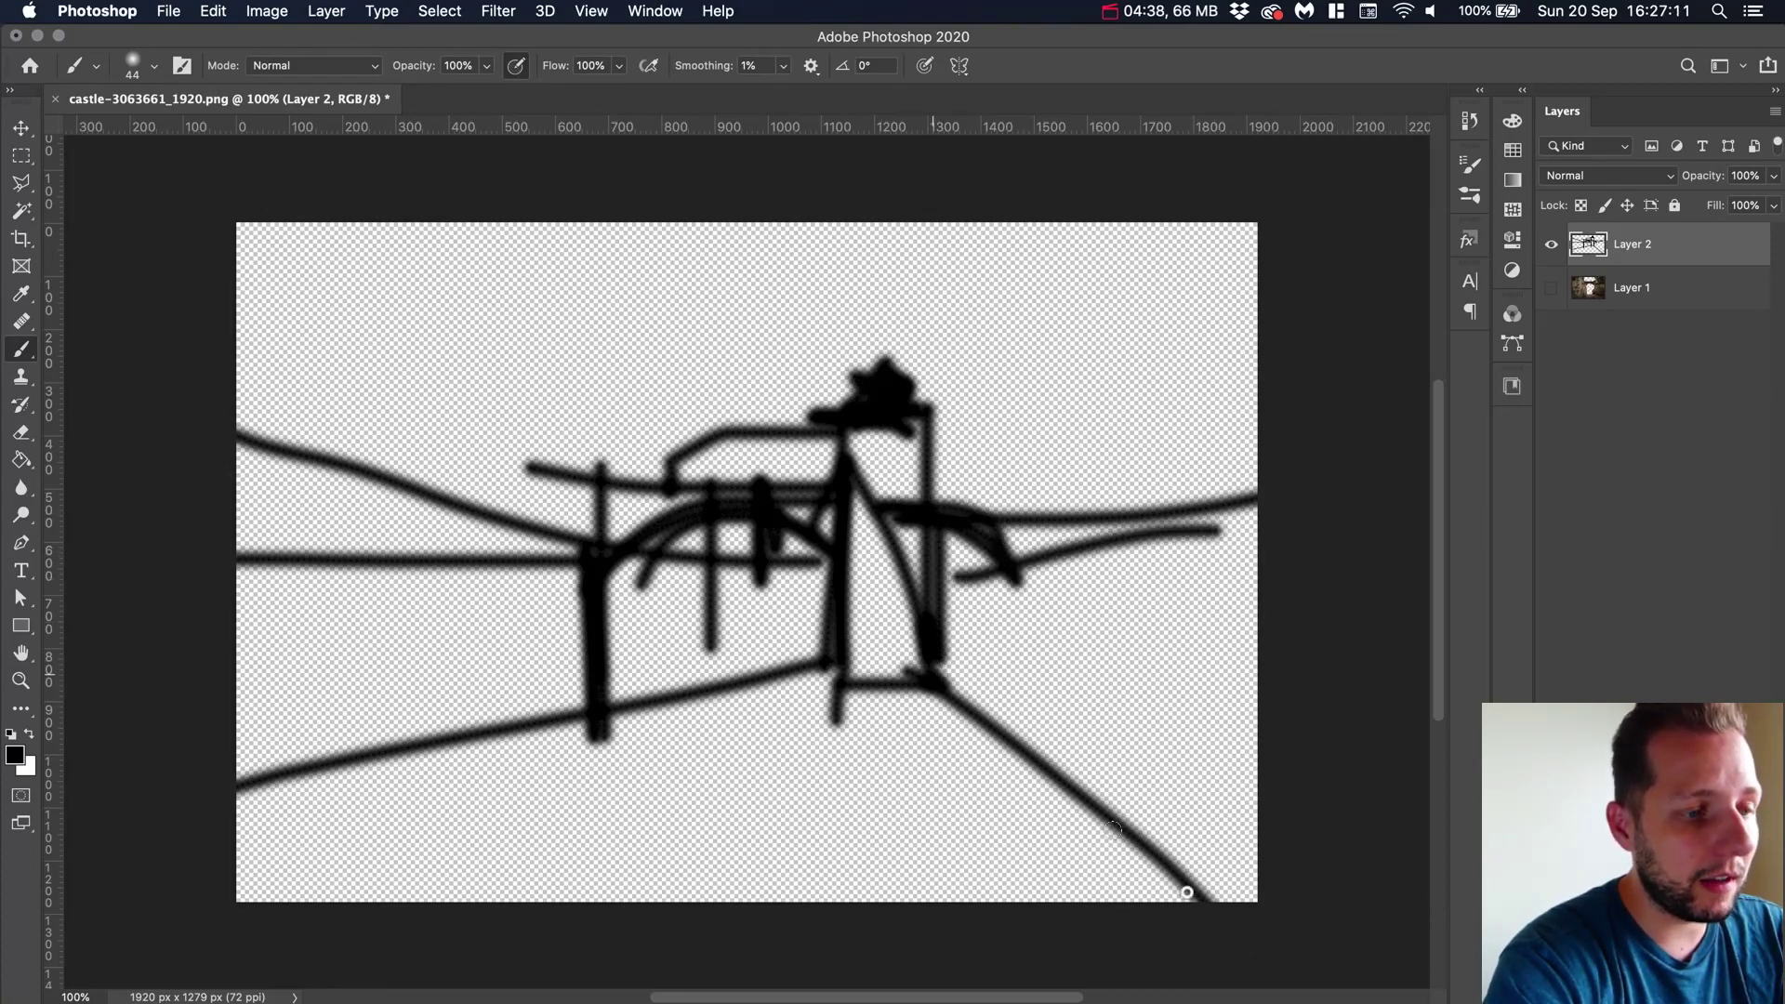
left_click(1185, 893, "shift")
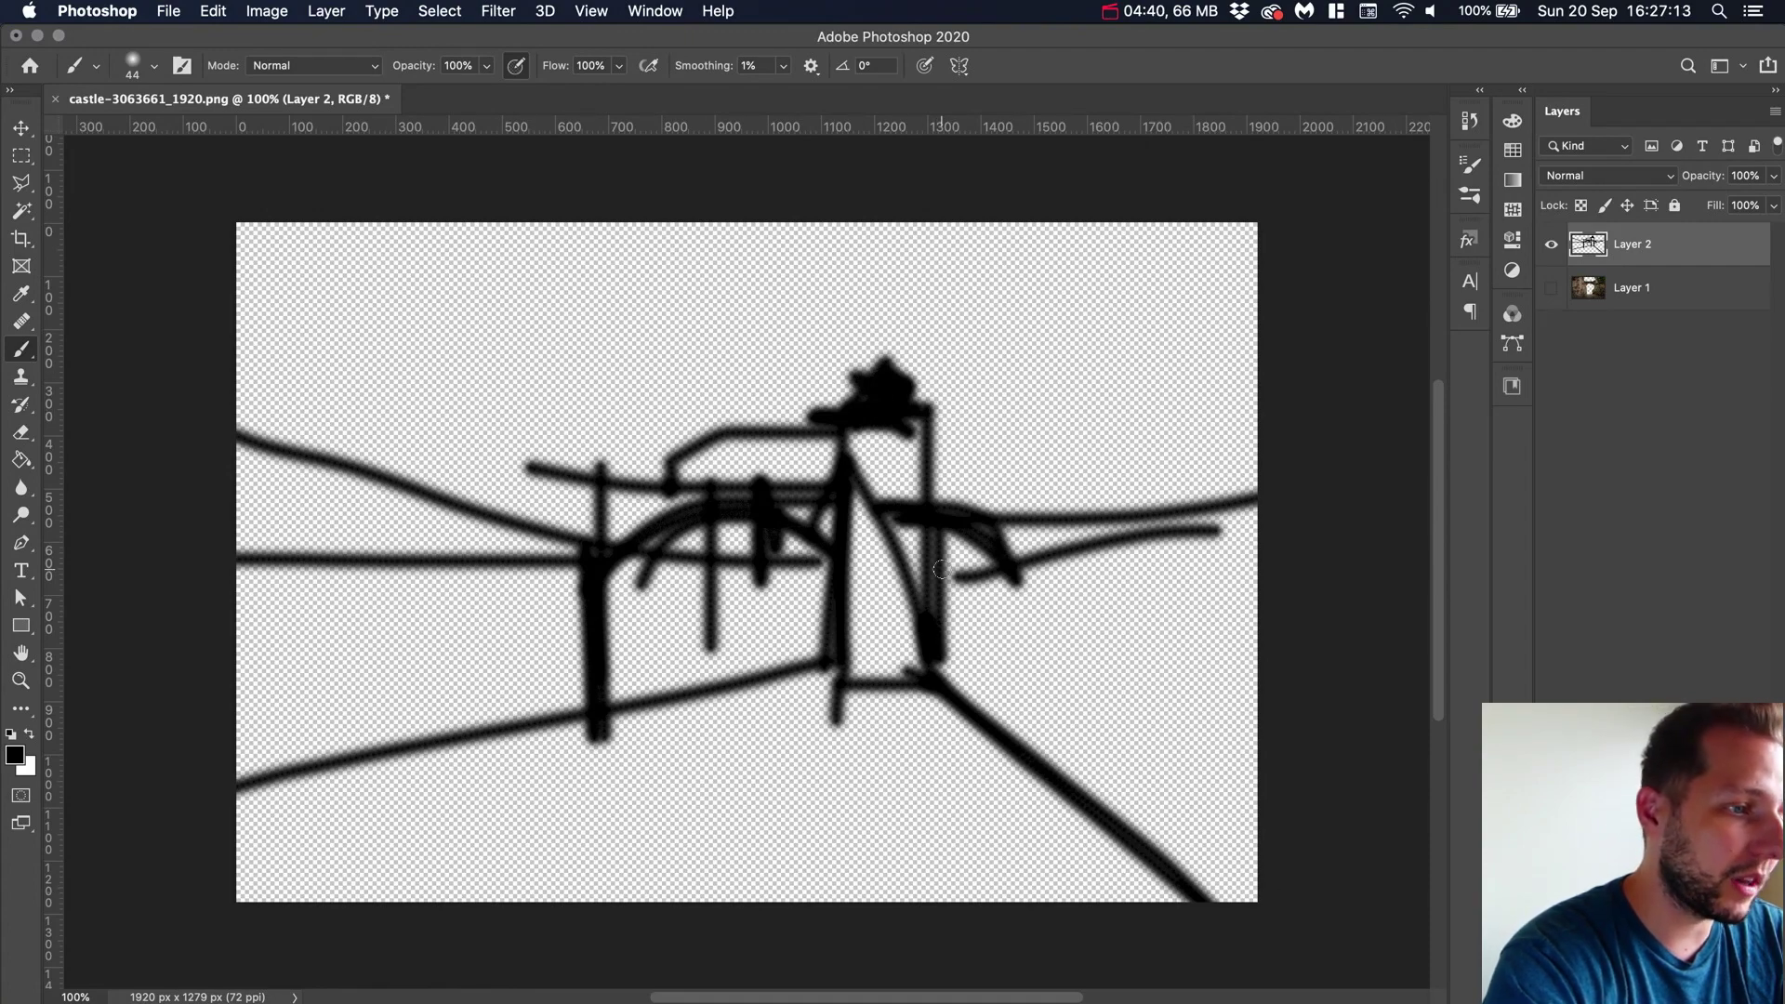
mouse_move(858, 488)
left_mouse_down()
mouse_move(1012, 573)
mouse_move(1332, 326)
mouse_move(963, 498)
mouse_move(1181, 492)
mouse_move(1041, 595)
mouse_move(1190, 455)
mouse_move(1125, 594)
mouse_move(1028, 539)
mouse_move(1237, 842)
left_mouse_up()
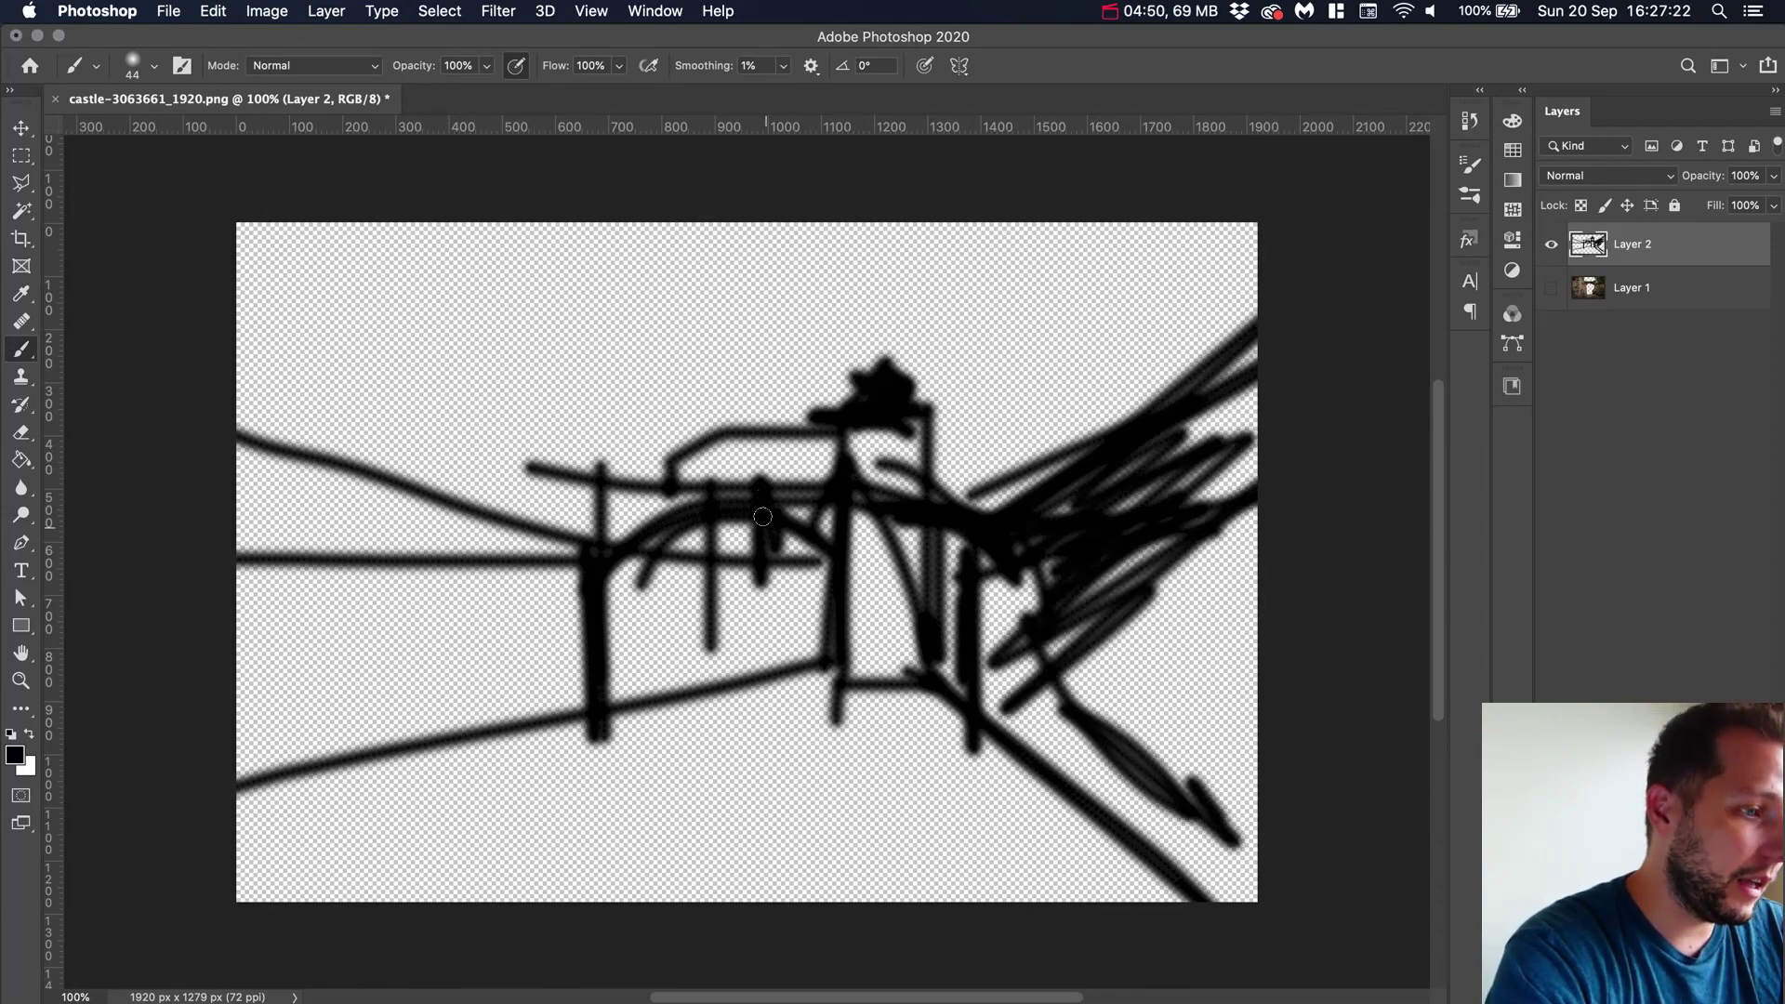
Extend the columns beneath the central arch to the ground, and sketch a second arch with its own pillar farther left
left_click_drag(763, 516, 751, 706)
left_click_drag(642, 544, 655, 768)
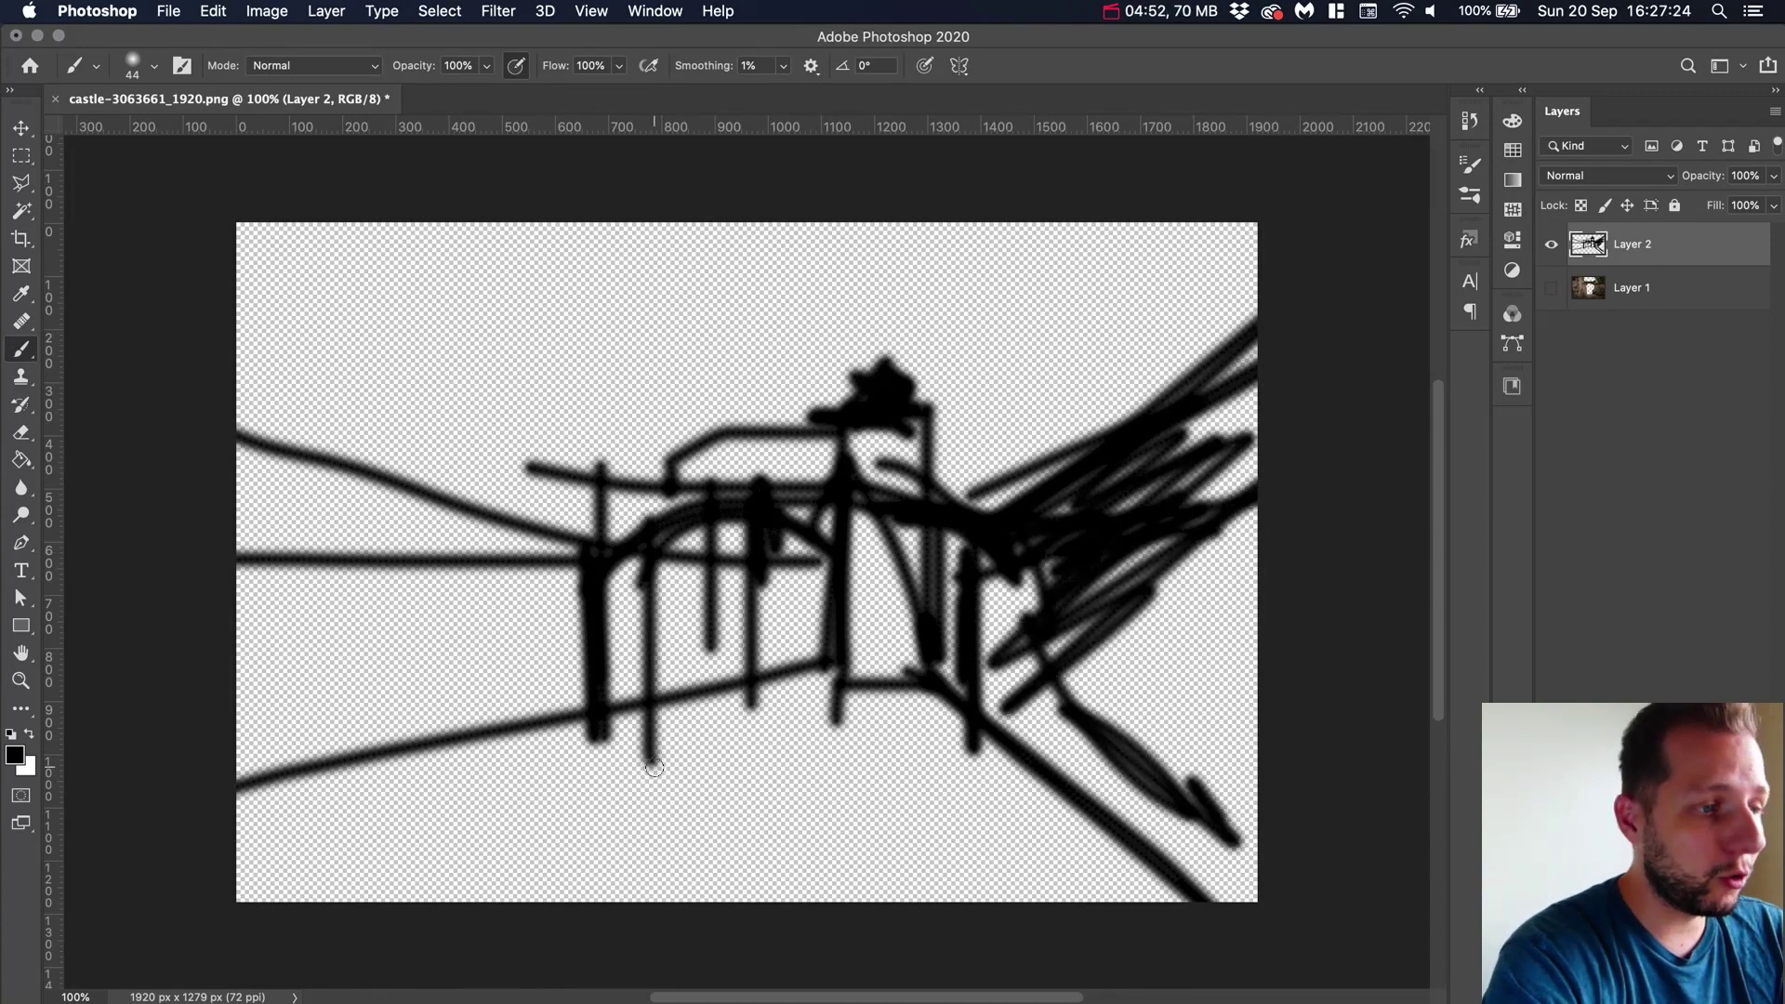
left_click_drag(595, 462, 594, 785)
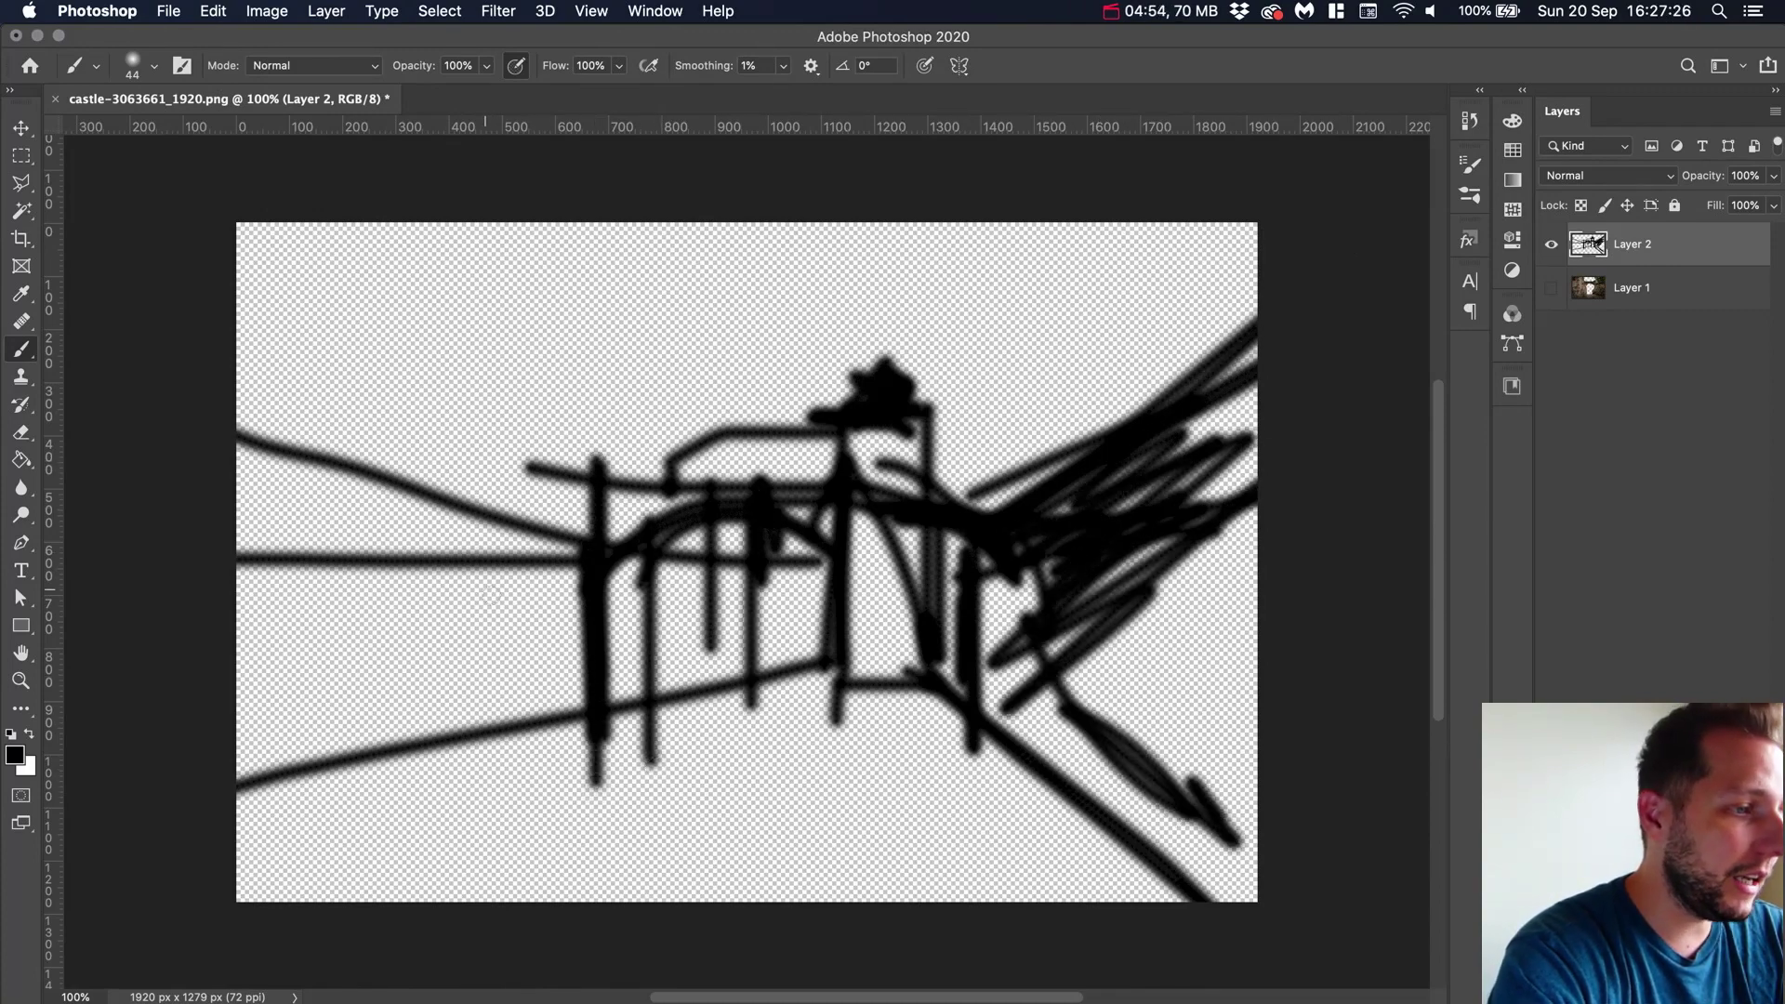
mouse_move(597, 545)
left_mouse_down()
mouse_move(442, 527)
mouse_move(549, 530)
mouse_move(621, 569)
mouse_move(417, 519)
mouse_move(593, 549)
left_mouse_up()
left_click_drag(433, 543, 423, 768)
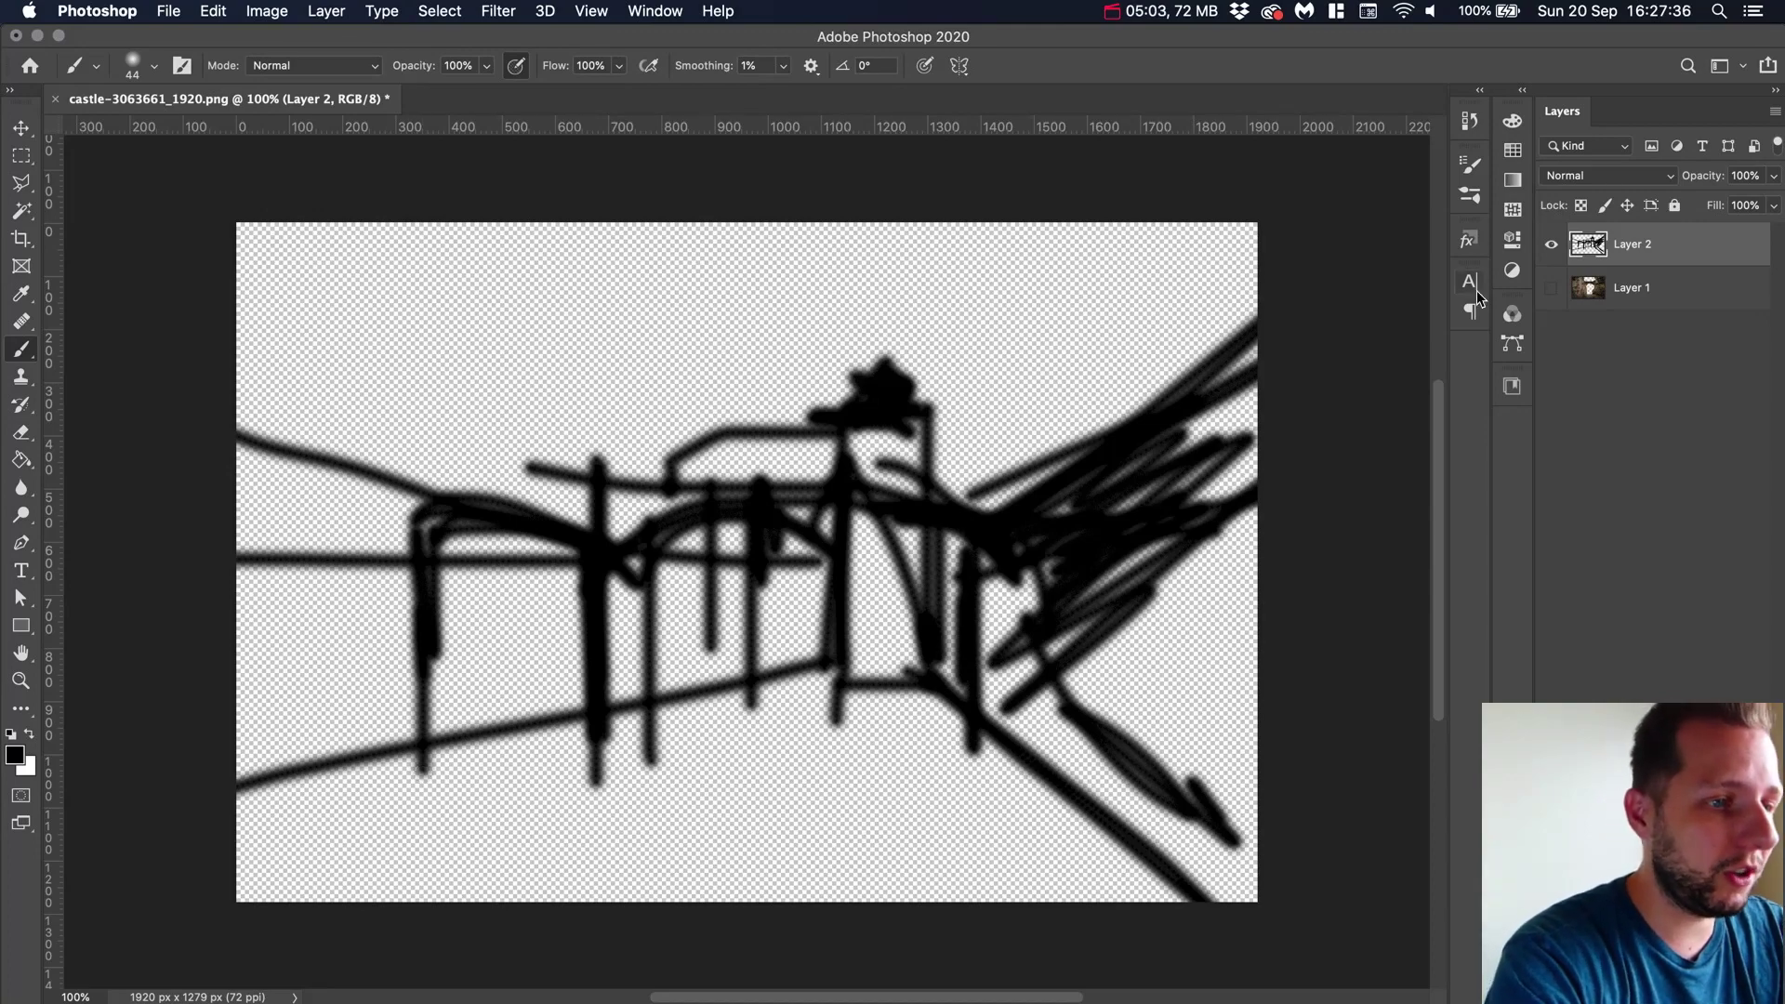
Check the sketch briefly against Layer 1, and try a horizontal brush line across the upper-left part of the canvas
left_click(1552, 289)
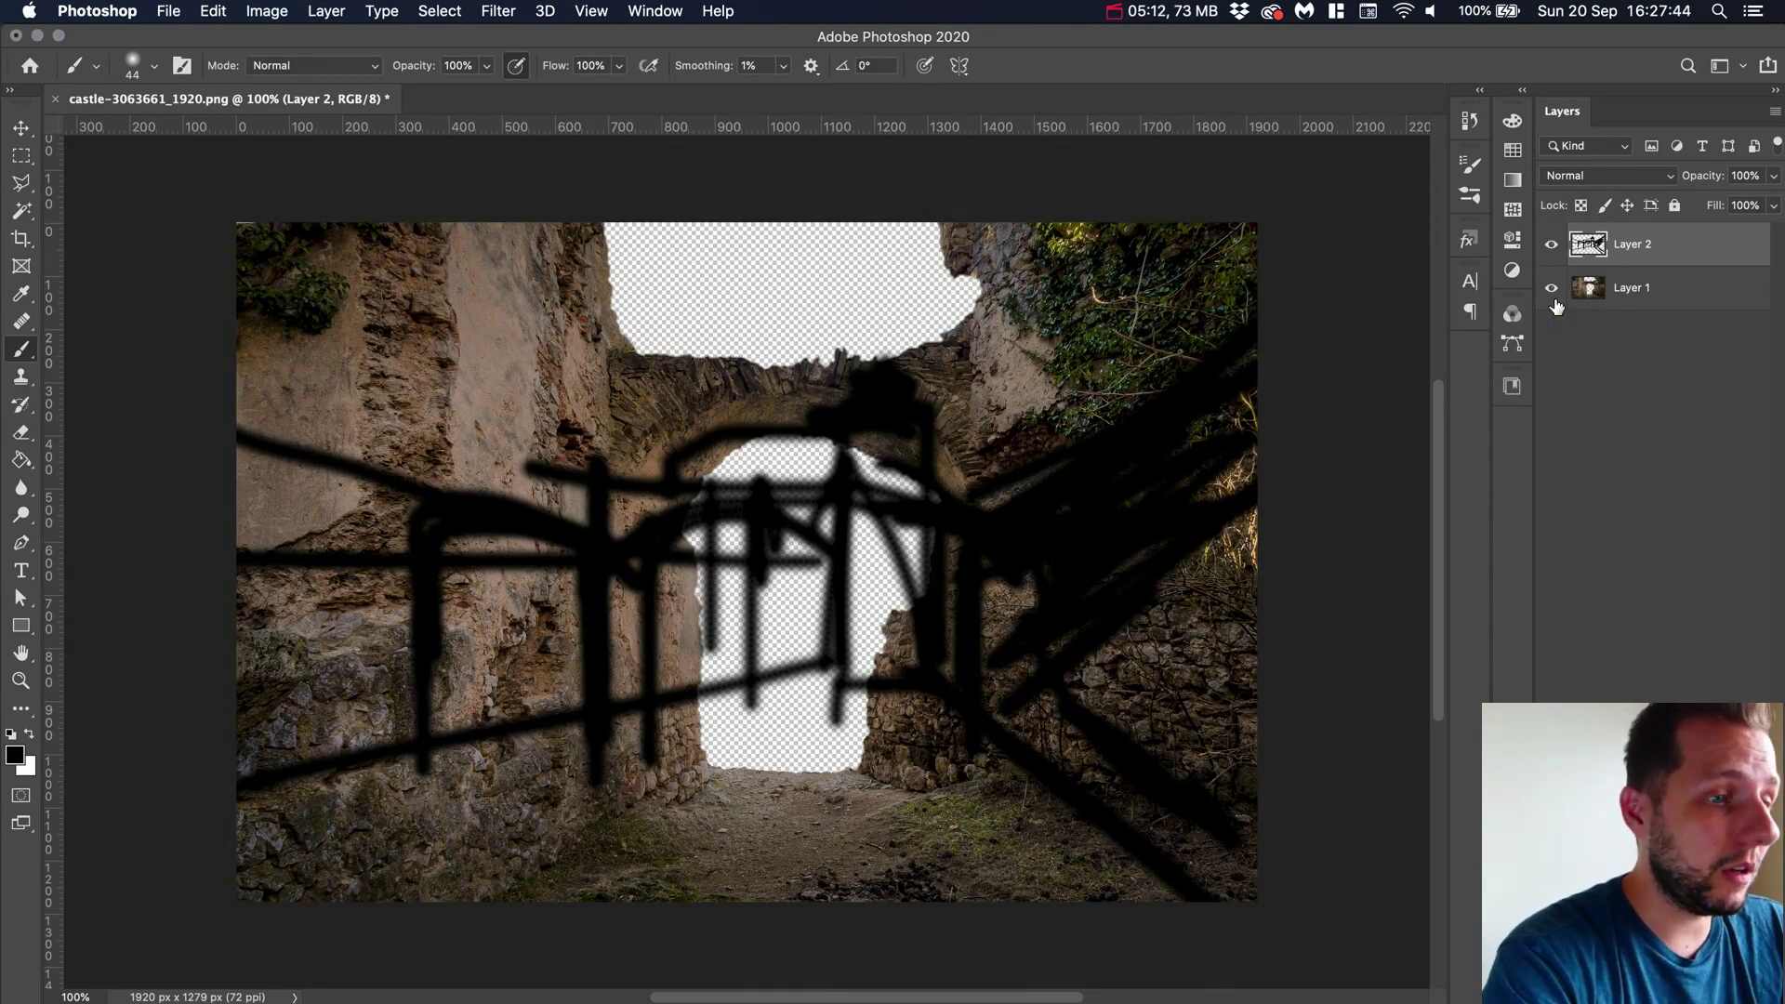
left_click(1552, 290)
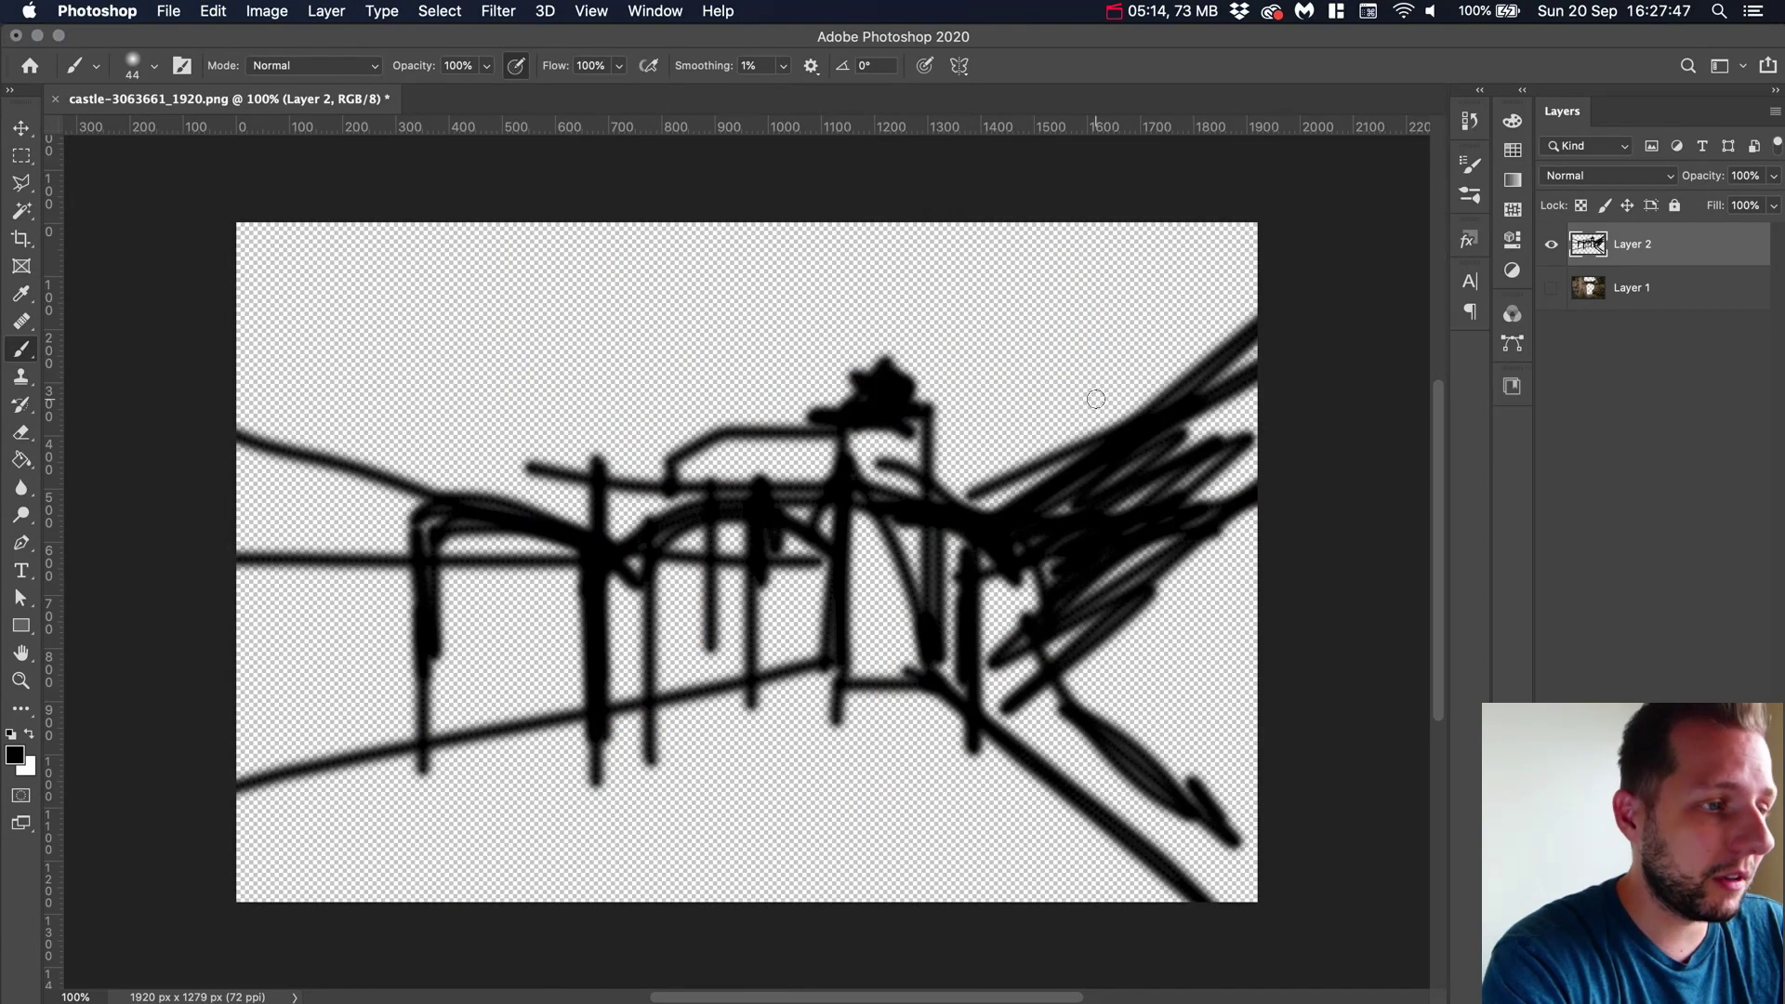
left_click_drag(240, 328, 717, 333)
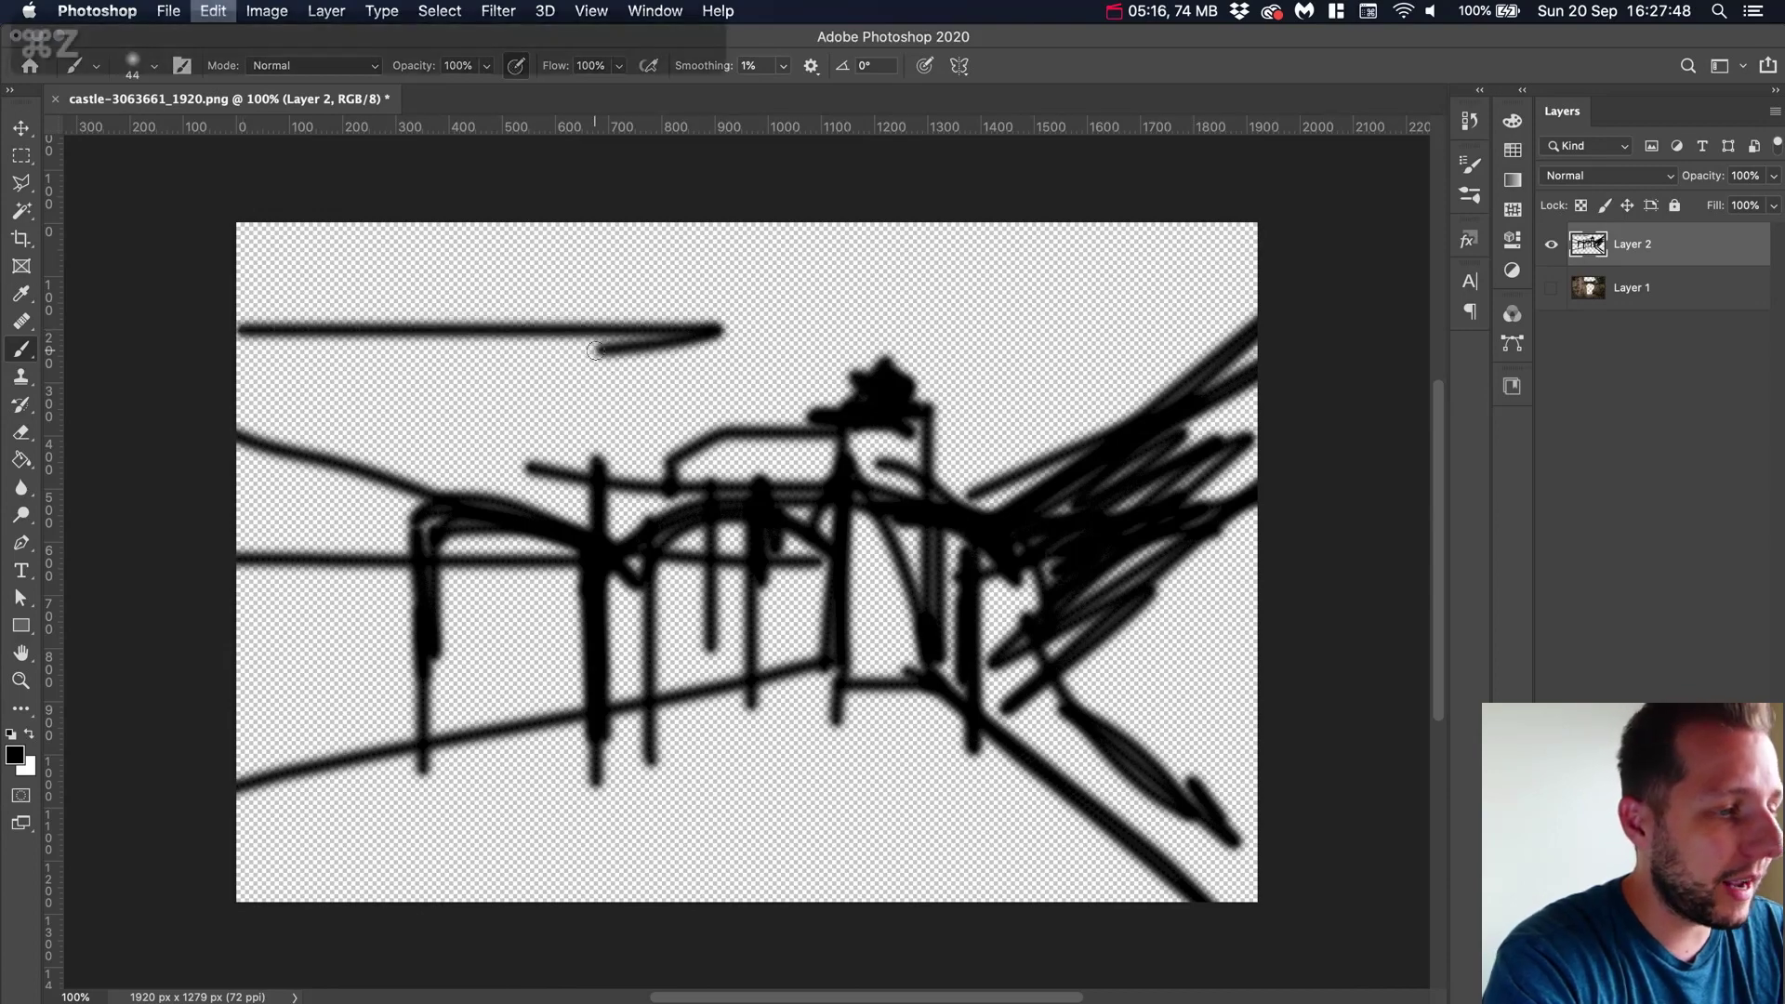
key("super+z")
Sketch a rough amphora in the lower-left foreground with a curved ground line around its base
mouse_move(442, 748)
left_mouse_down()
mouse_move(504, 805)
mouse_move(520, 869)
left_mouse_up()
mouse_move(439, 694)
left_mouse_down()
mouse_move(495, 691)
mouse_move(444, 718)
mouse_move(422, 707)
mouse_move(450, 710)
mouse_move(446, 897)
left_mouse_up()
left_click_drag(492, 720, 526, 893)
mouse_move(423, 837)
left_mouse_down()
mouse_move(498, 858)
mouse_move(441, 707)
mouse_move(492, 714)
mouse_move(465, 699)
mouse_move(416, 769)
mouse_move(620, 808)
left_mouse_up()
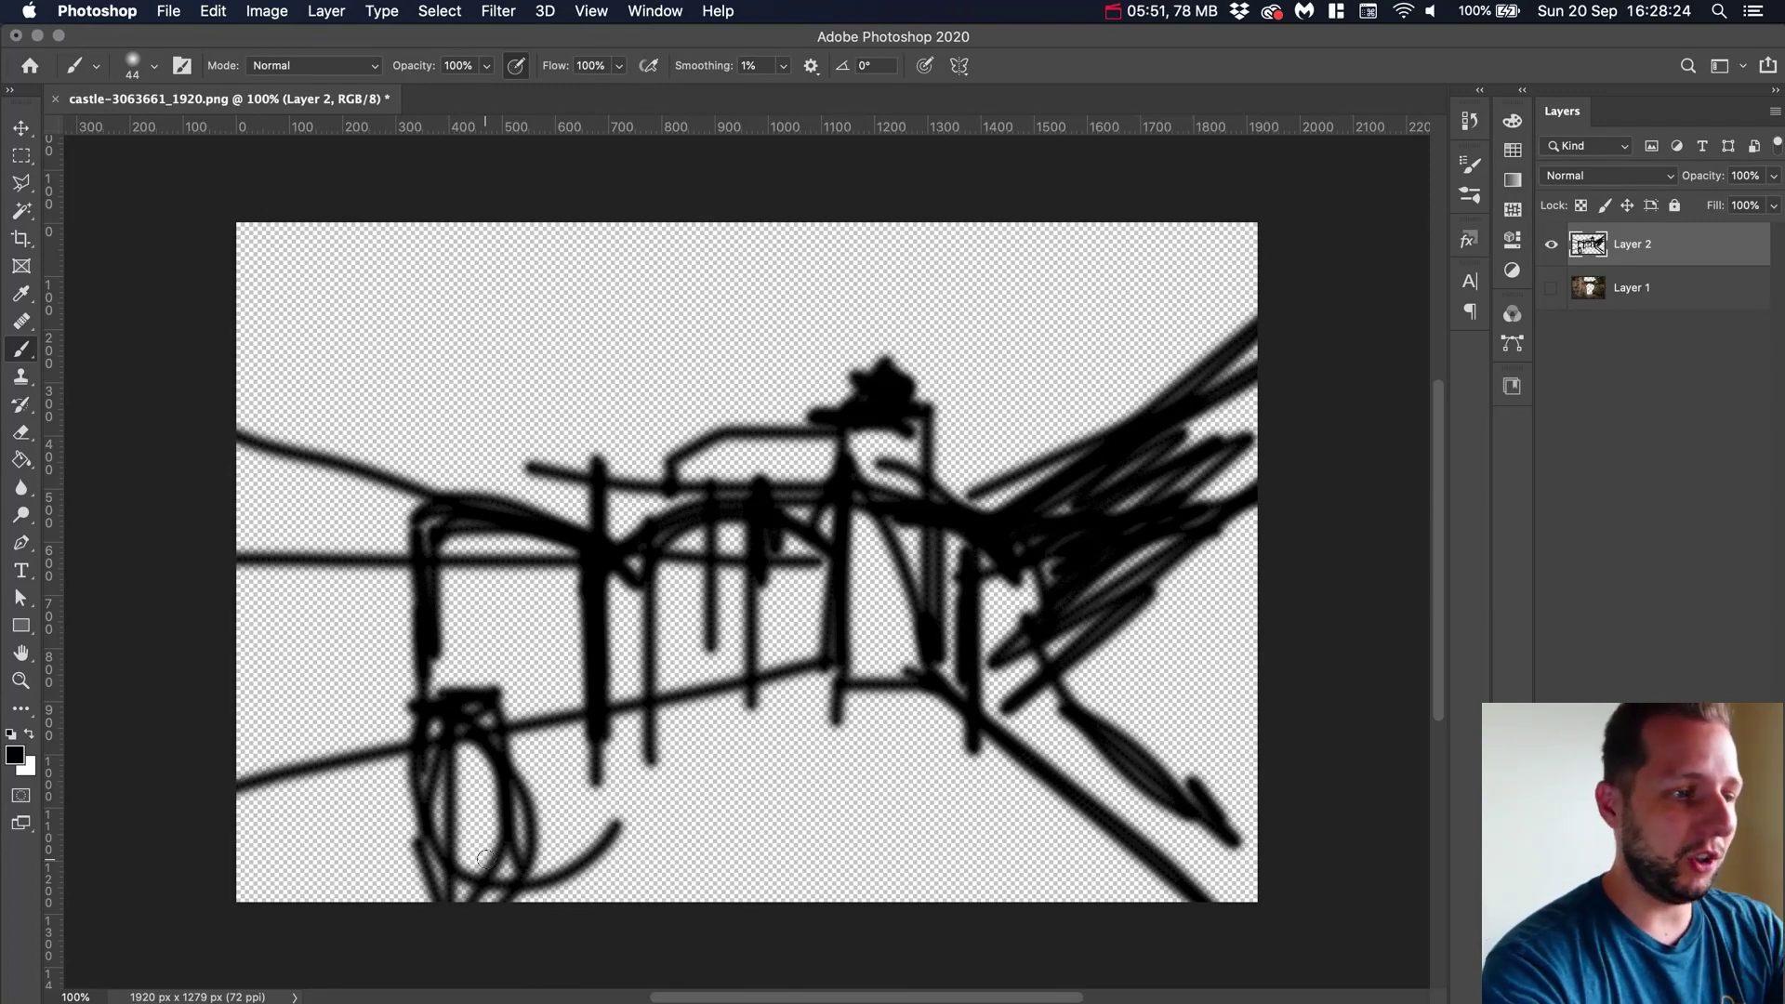
Show Layer 1 beneath the sketch, try a short stroke on the foreground path, and undo it
left_click(1551, 287)
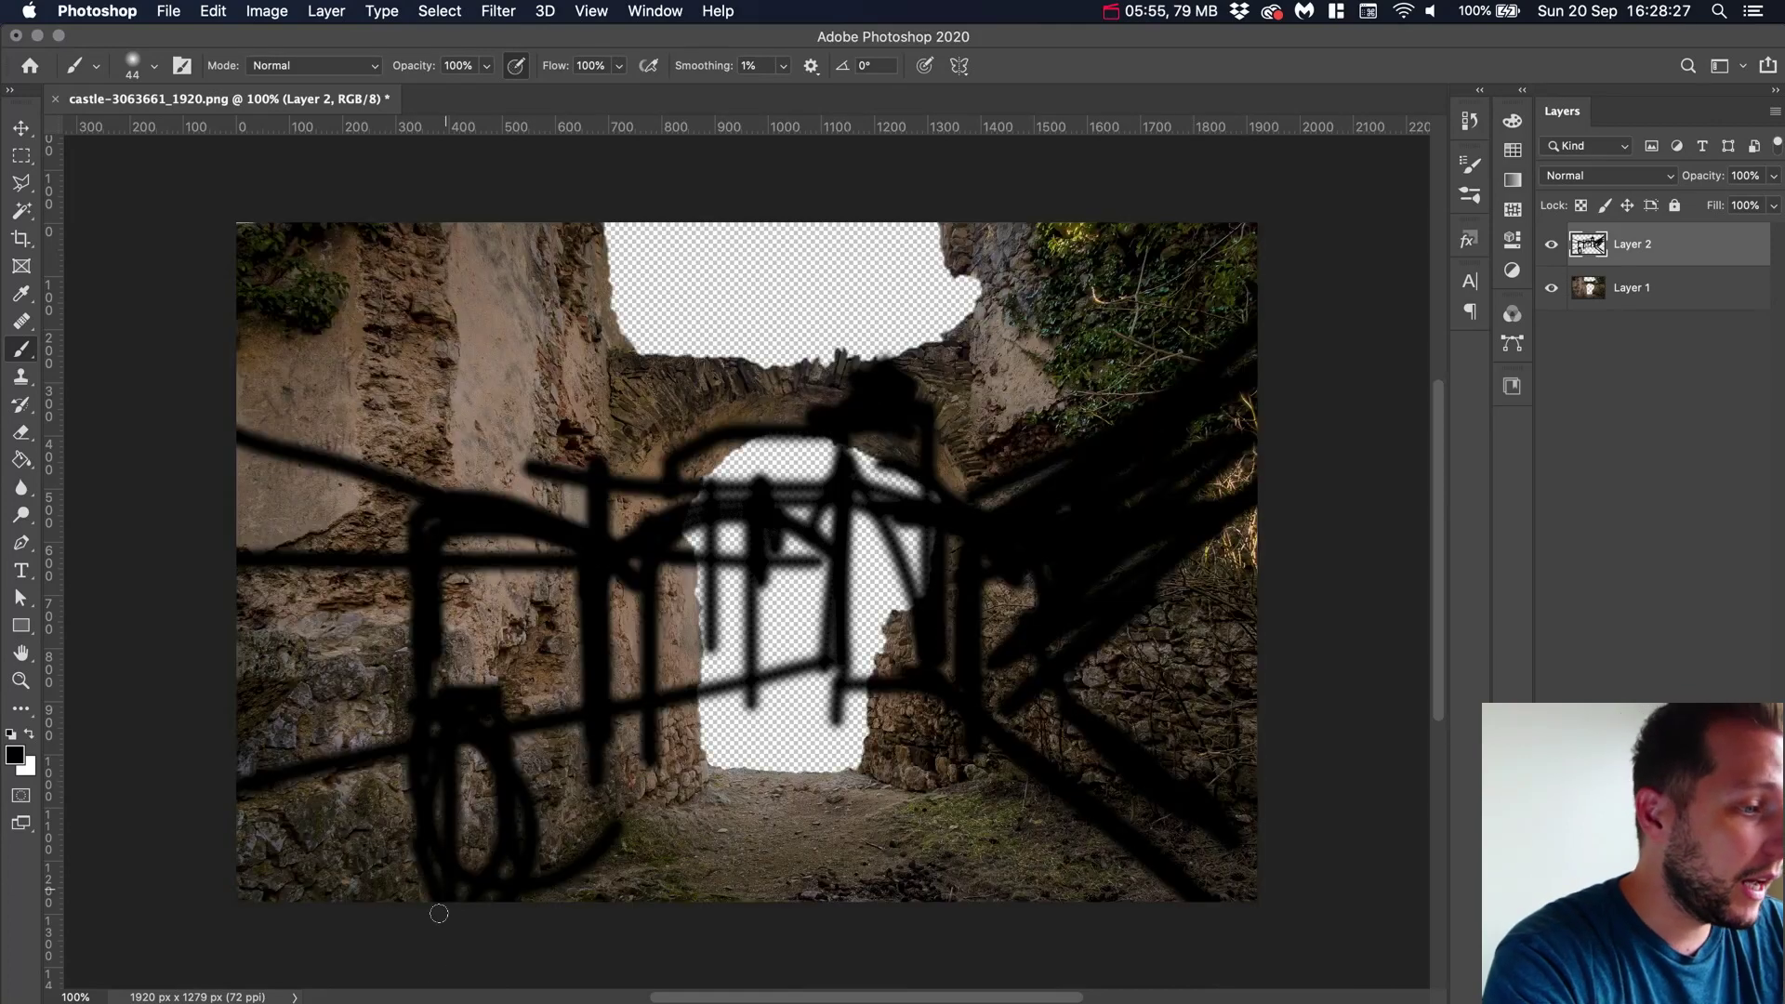
mouse_move(938, 828)
left_mouse_down()
mouse_move(847, 806)
mouse_move(668, 835)
mouse_move(875, 873)
left_mouse_up()
key("super+z")
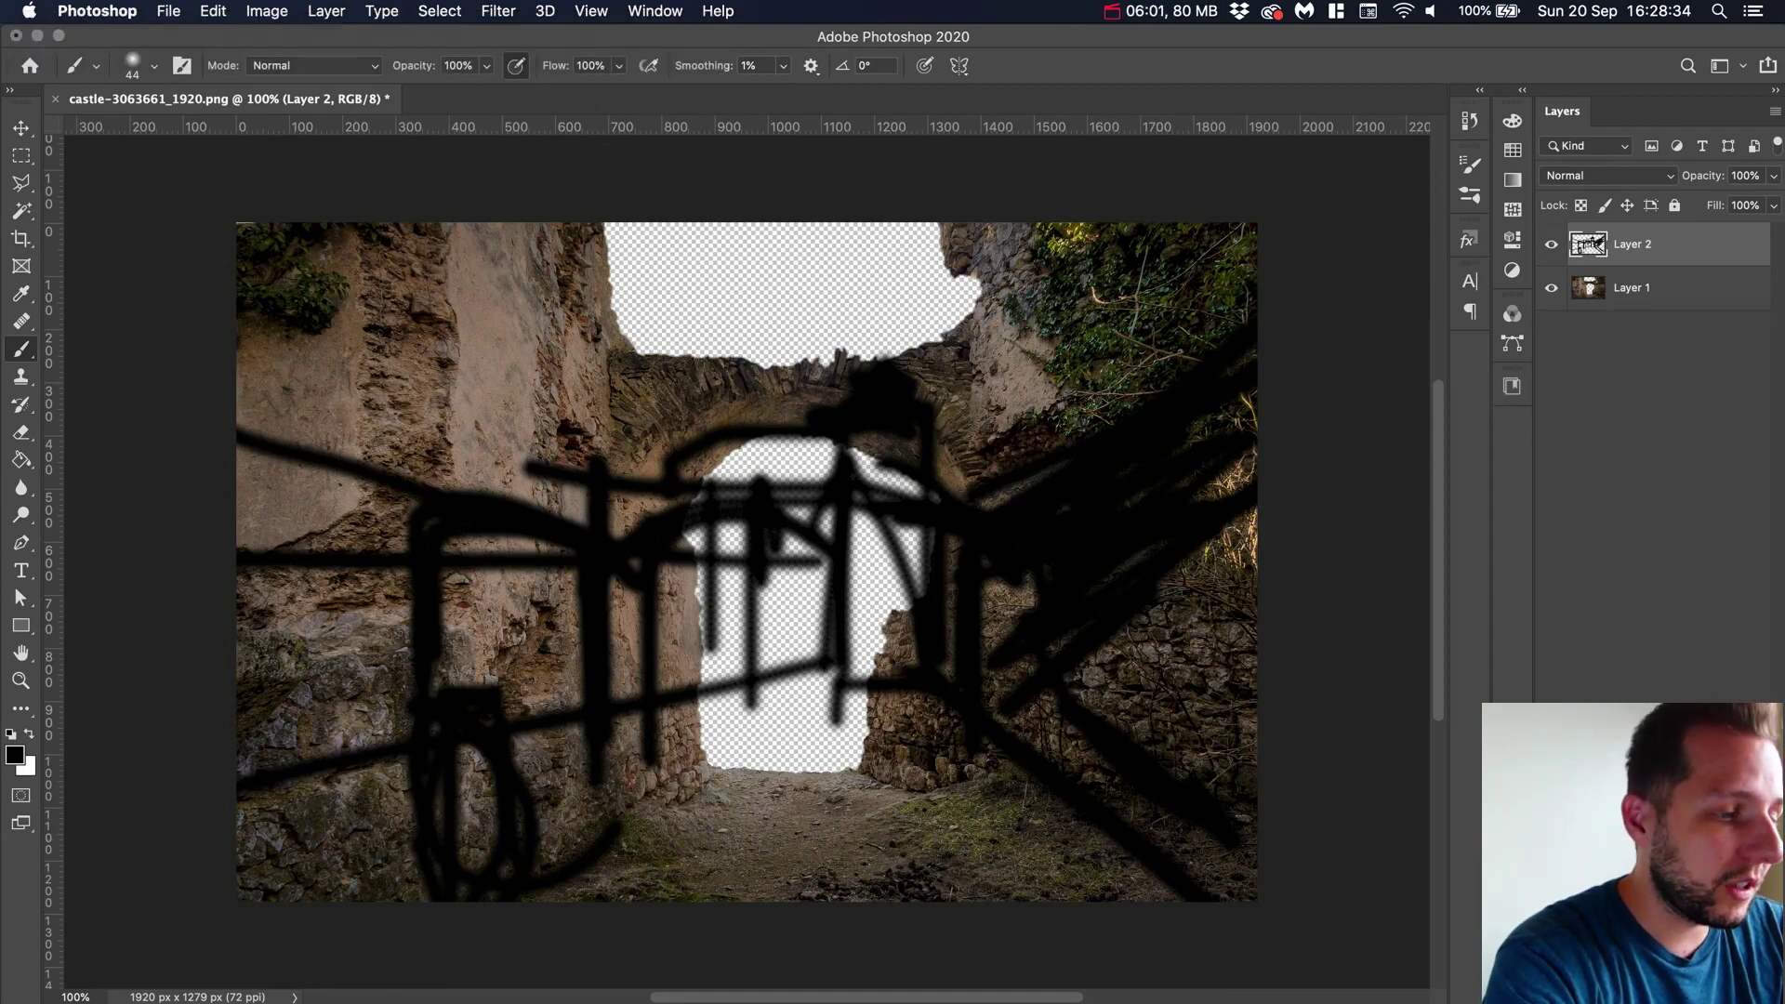
Switch to Finder, preview the volcanic-rock wall texture image as a reference, and return to Photoshop
key("super+Tab")
key("space")
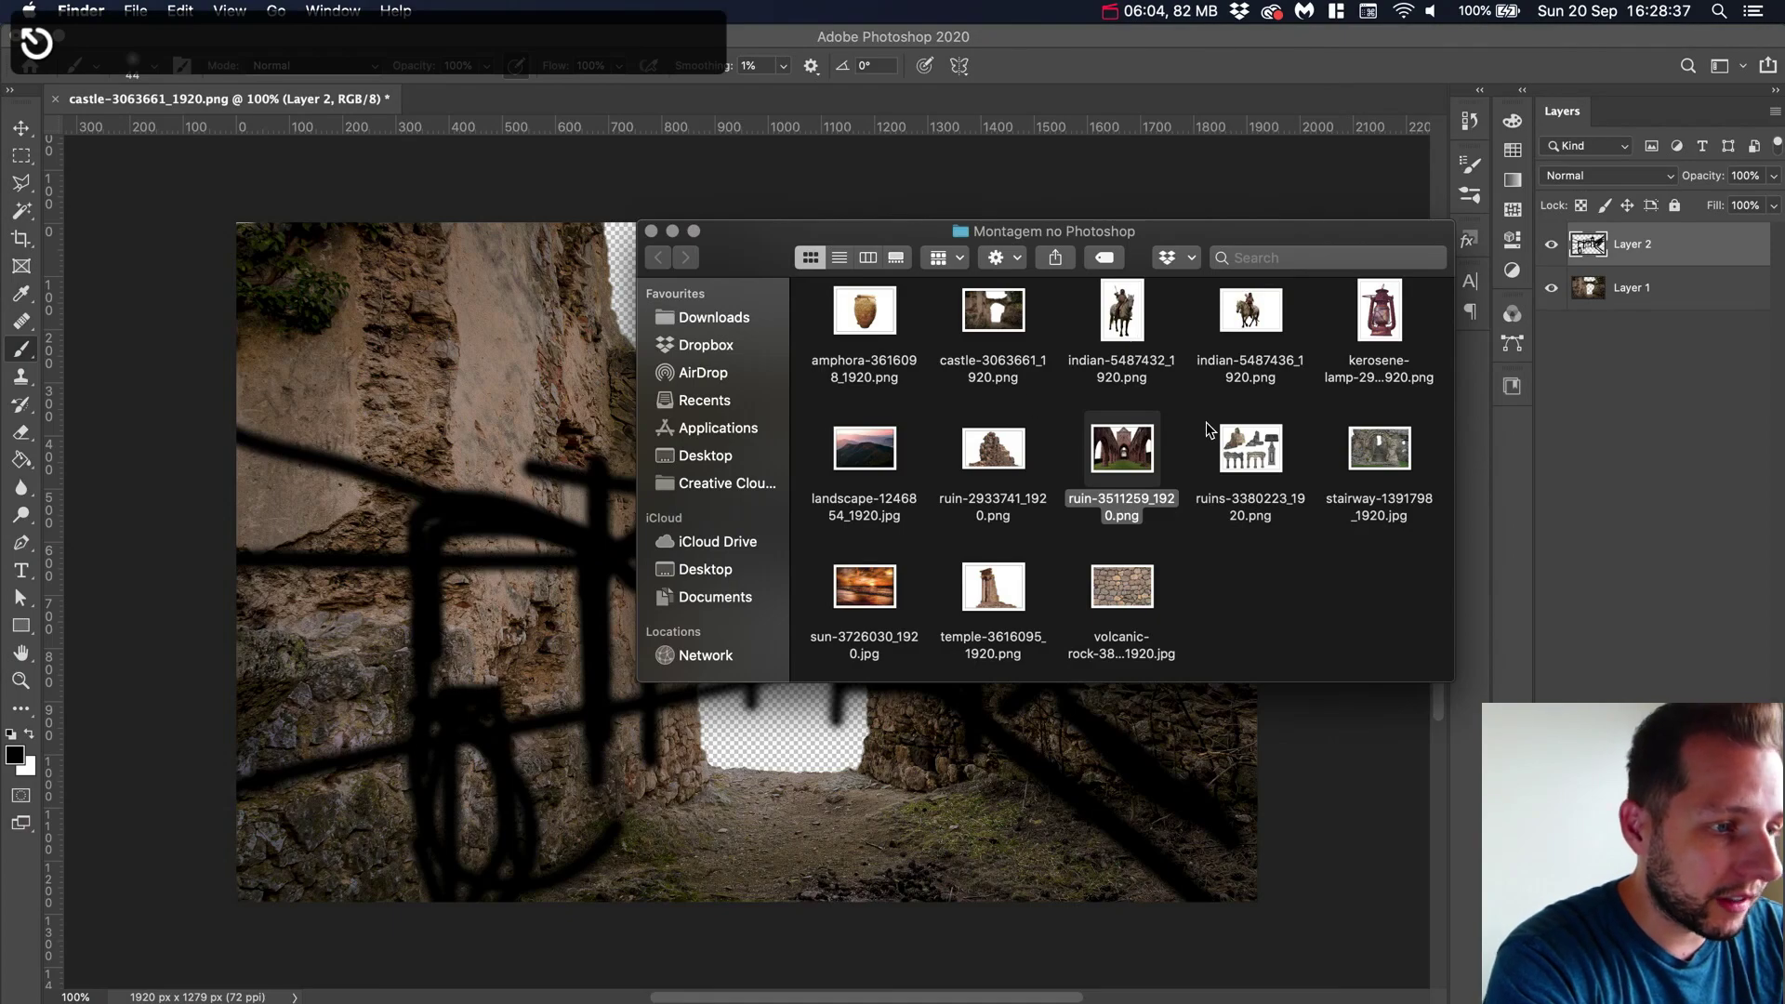
left_click(1151, 603)
key("space")
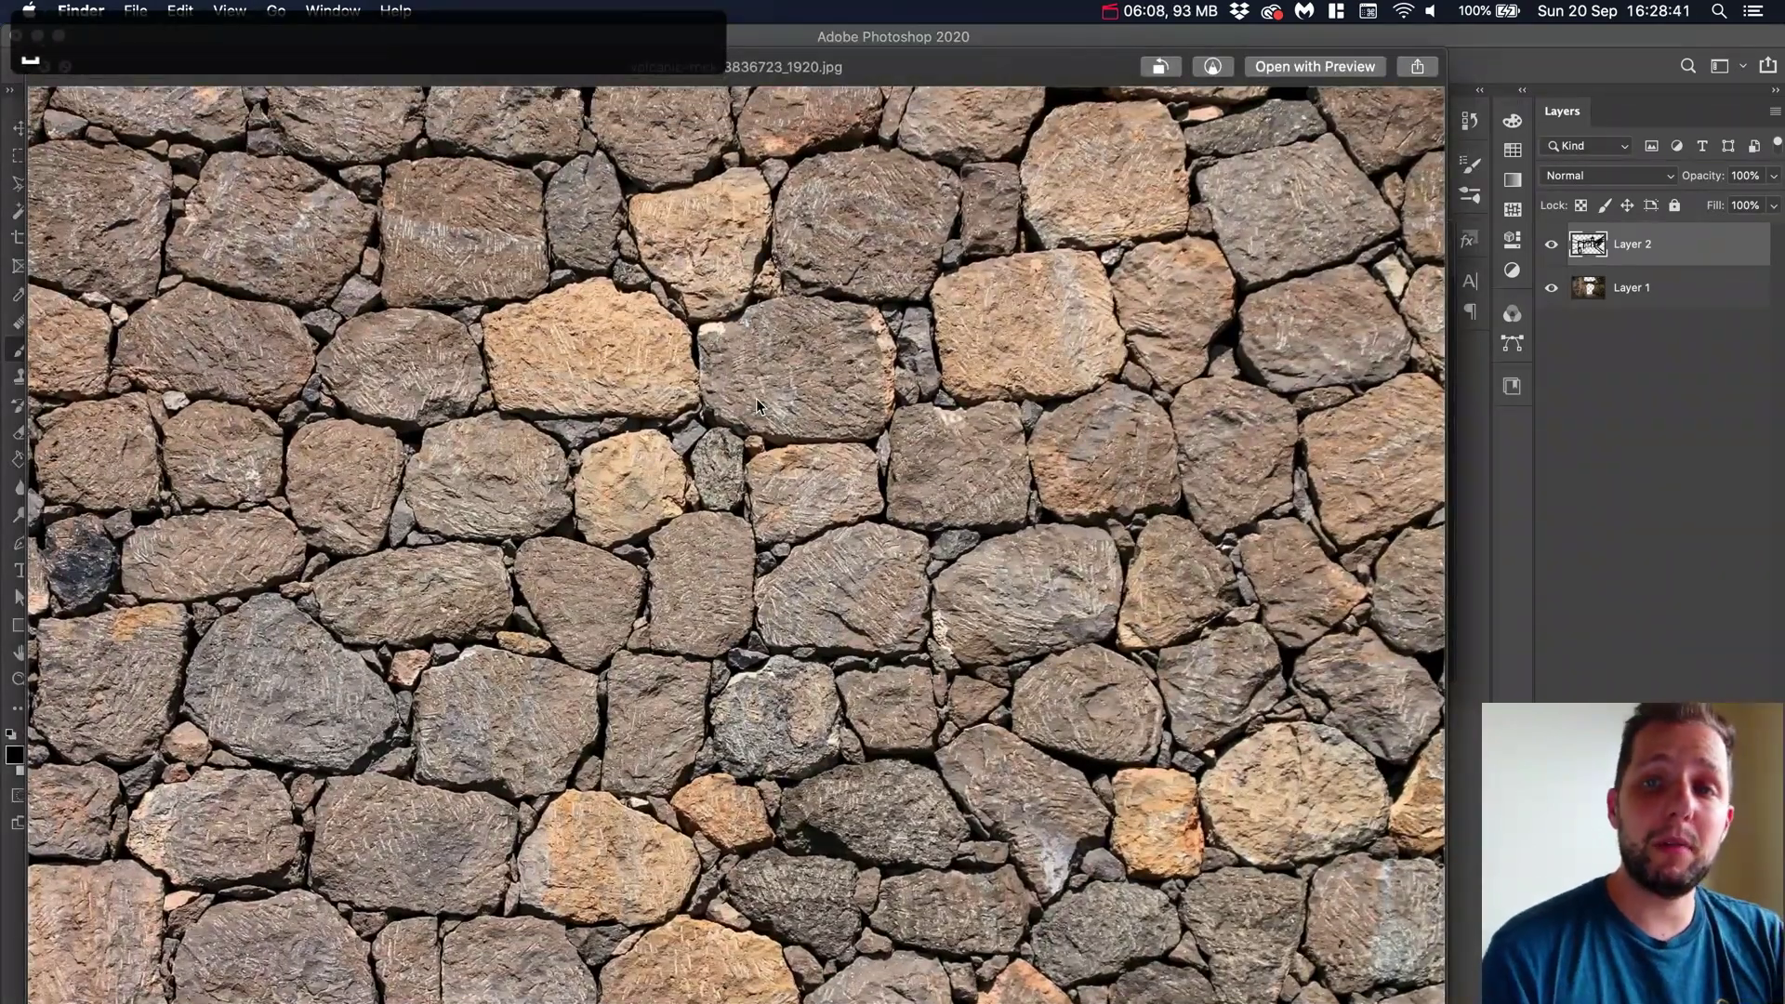
key("Escape")
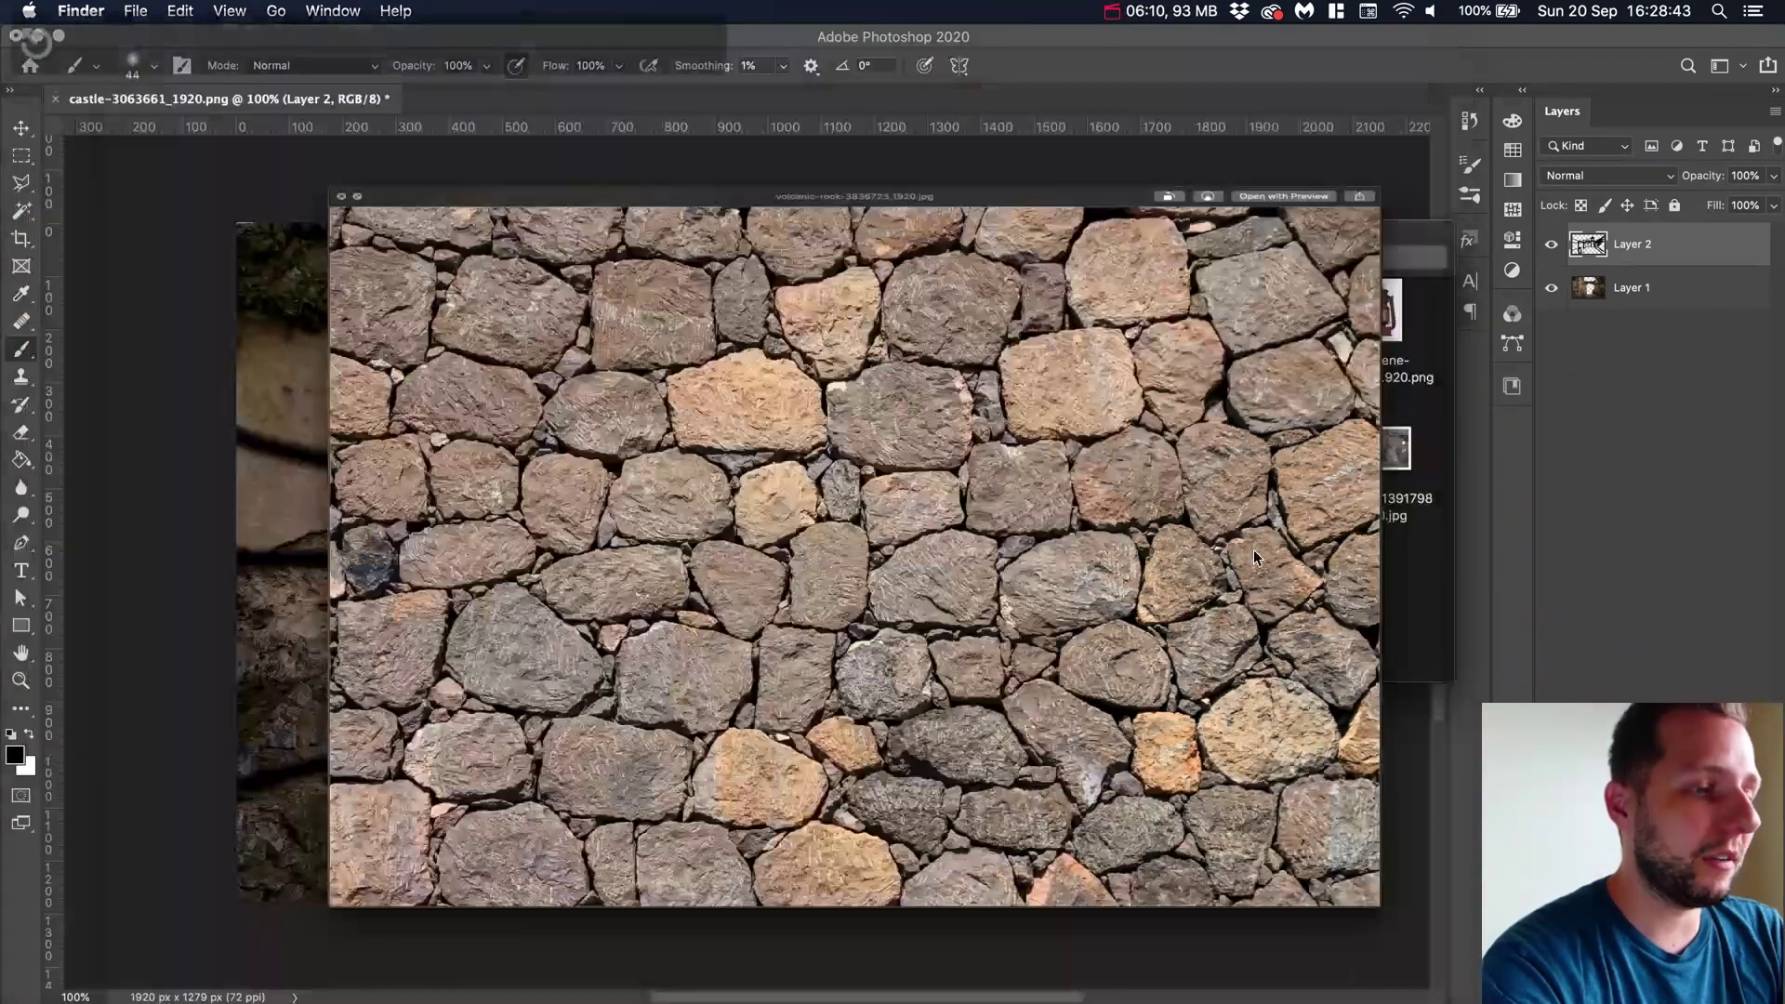
left_click(1592, 635)
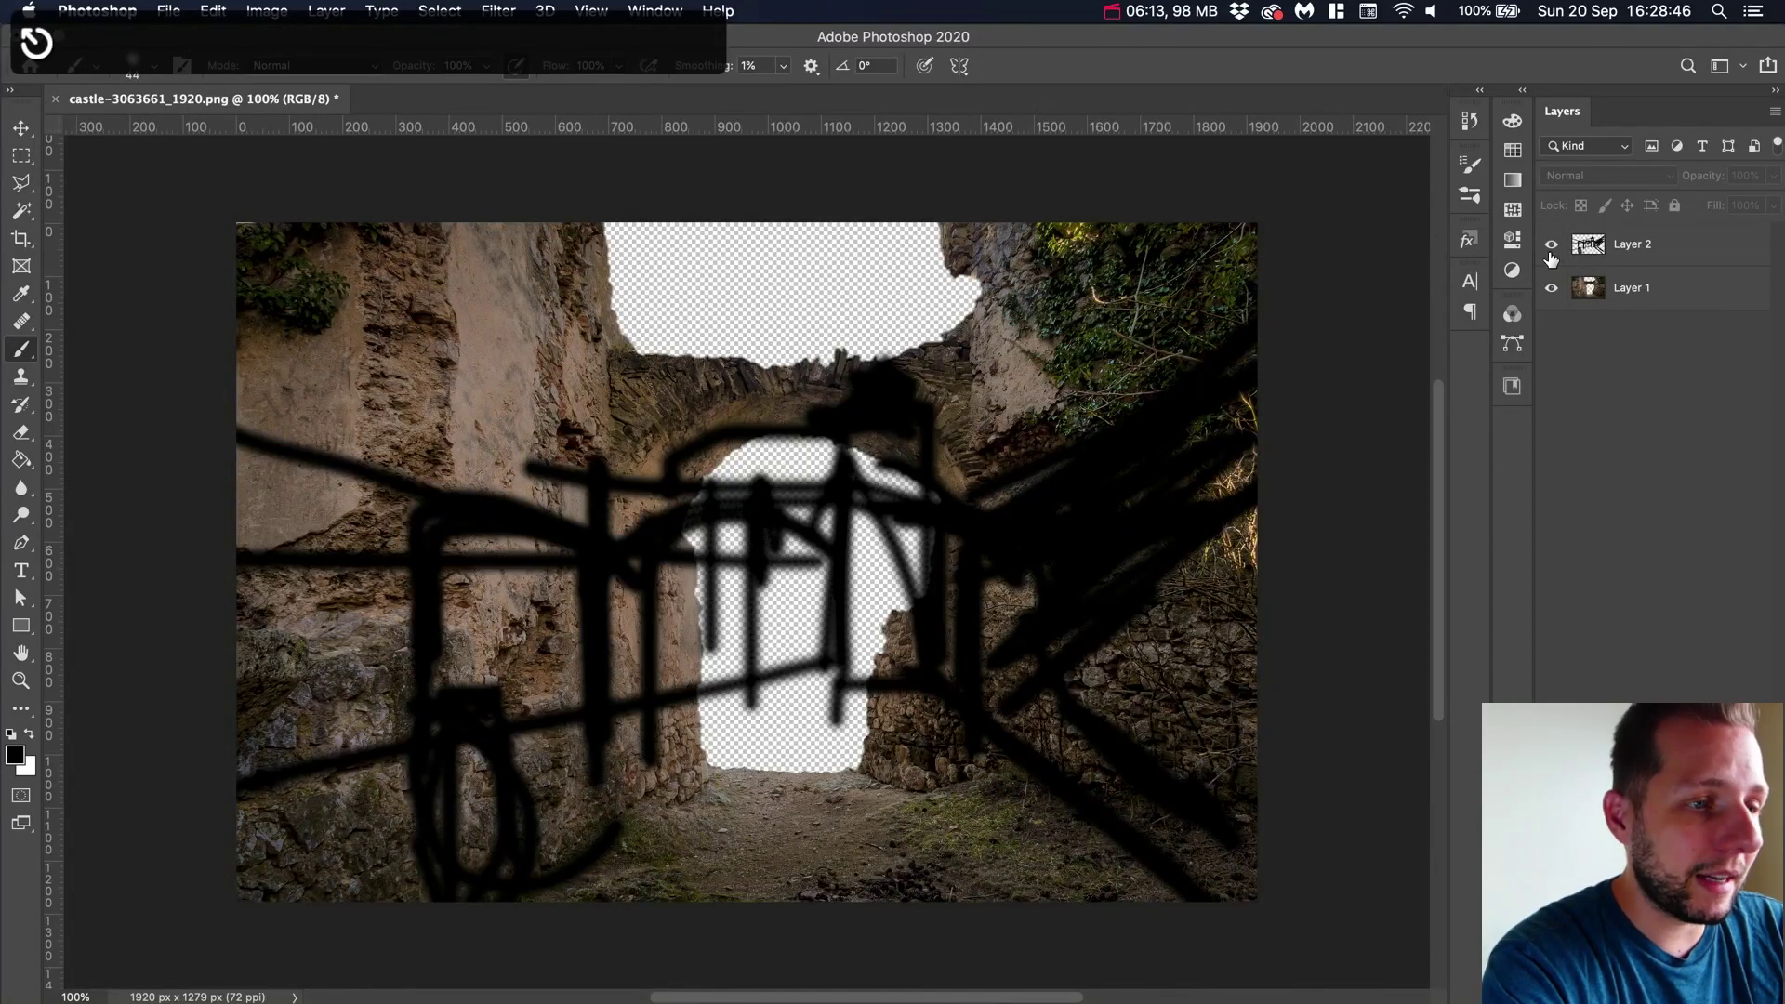
Rename Layer 2 as "composiòao" and hide it
double_click(1637, 244)
type("comp")
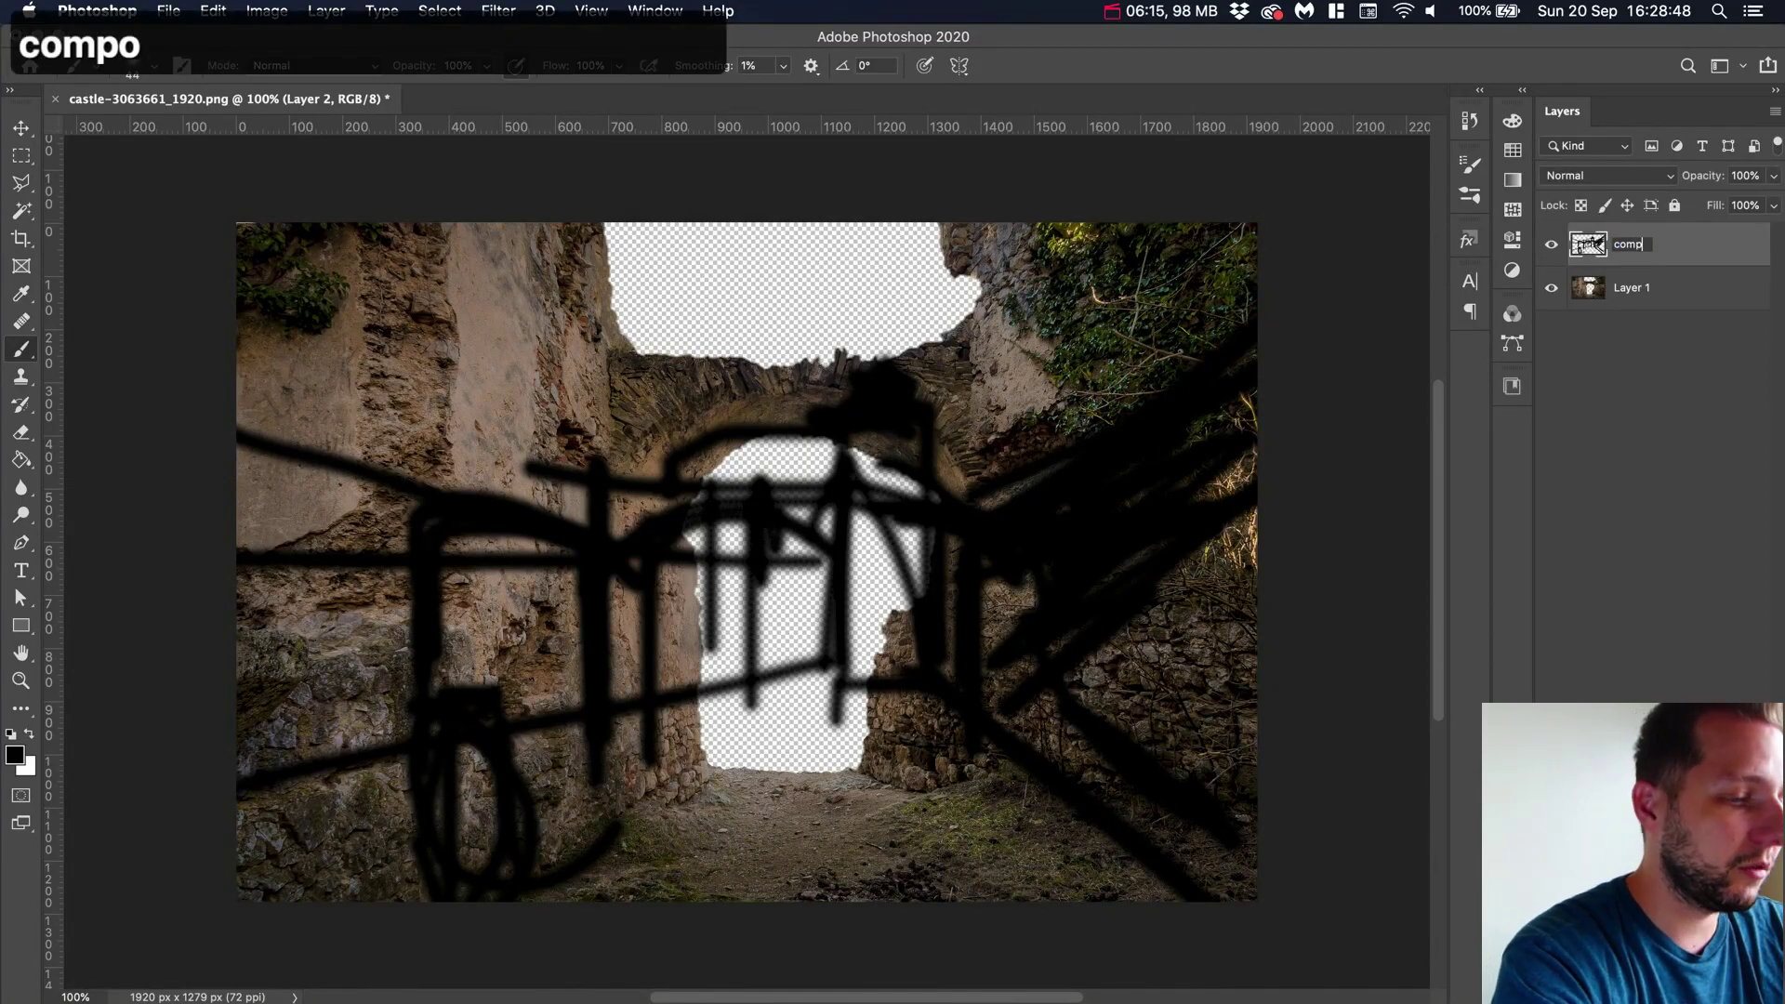
type("osiòao")
key("Return")
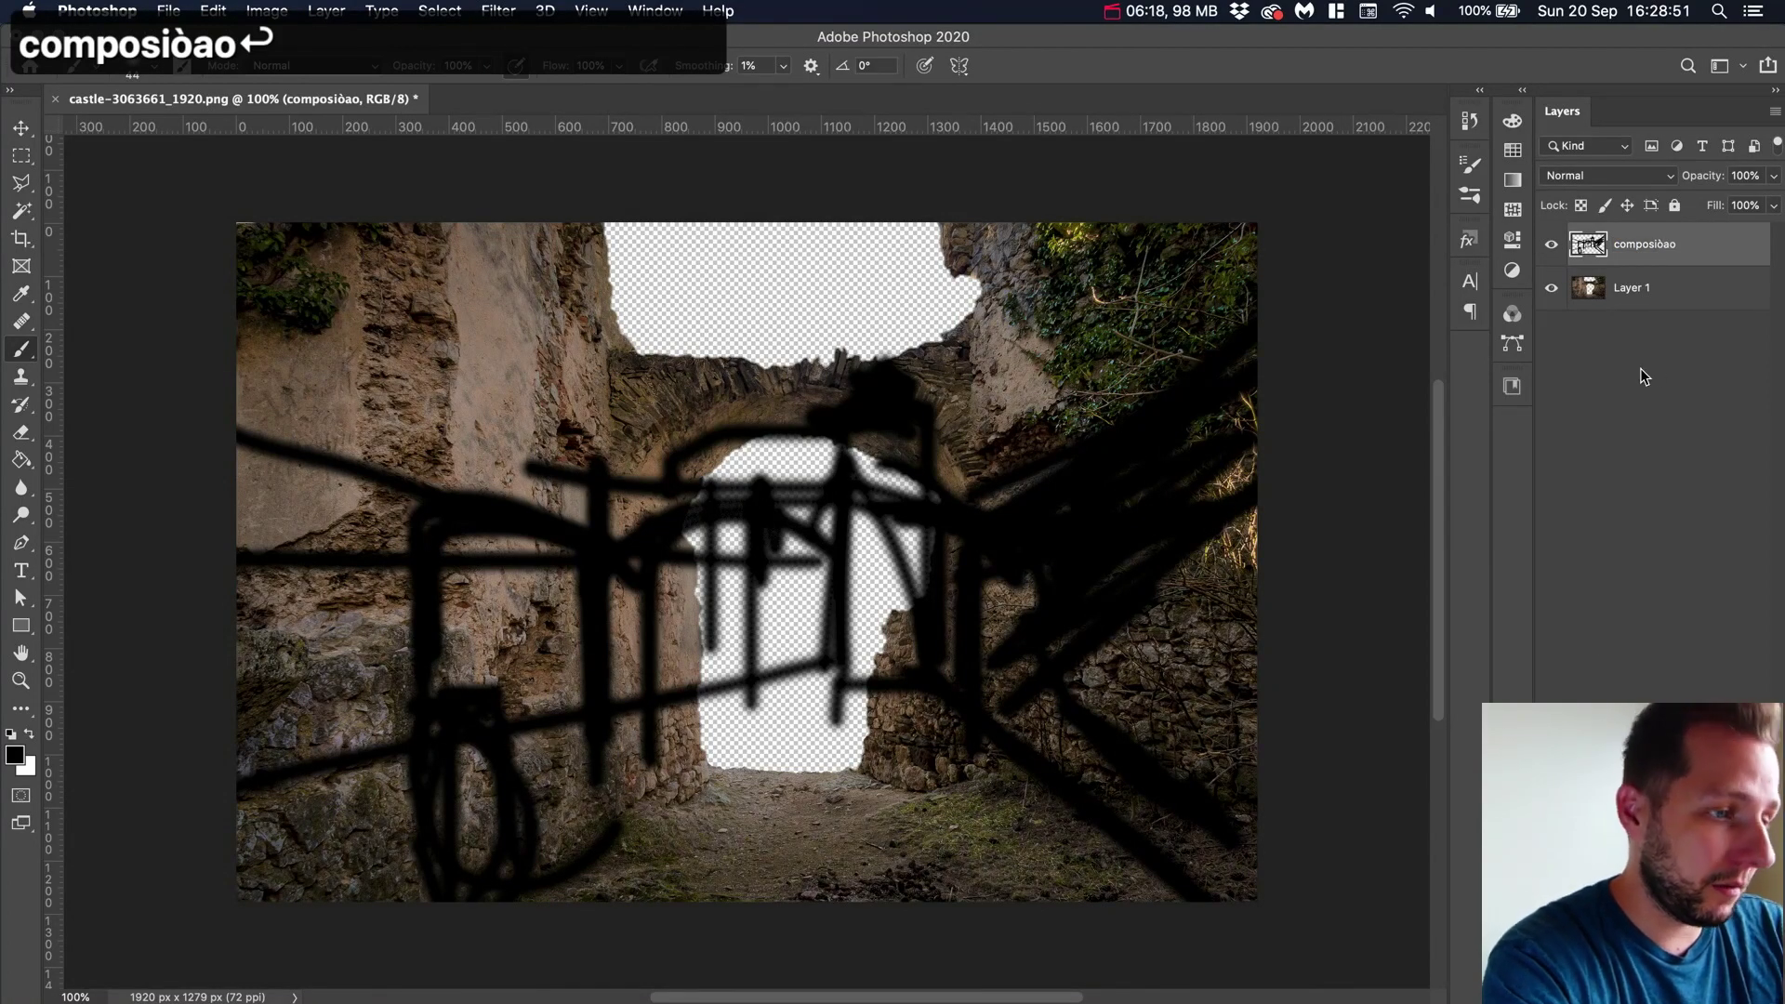
left_click(1551, 244)
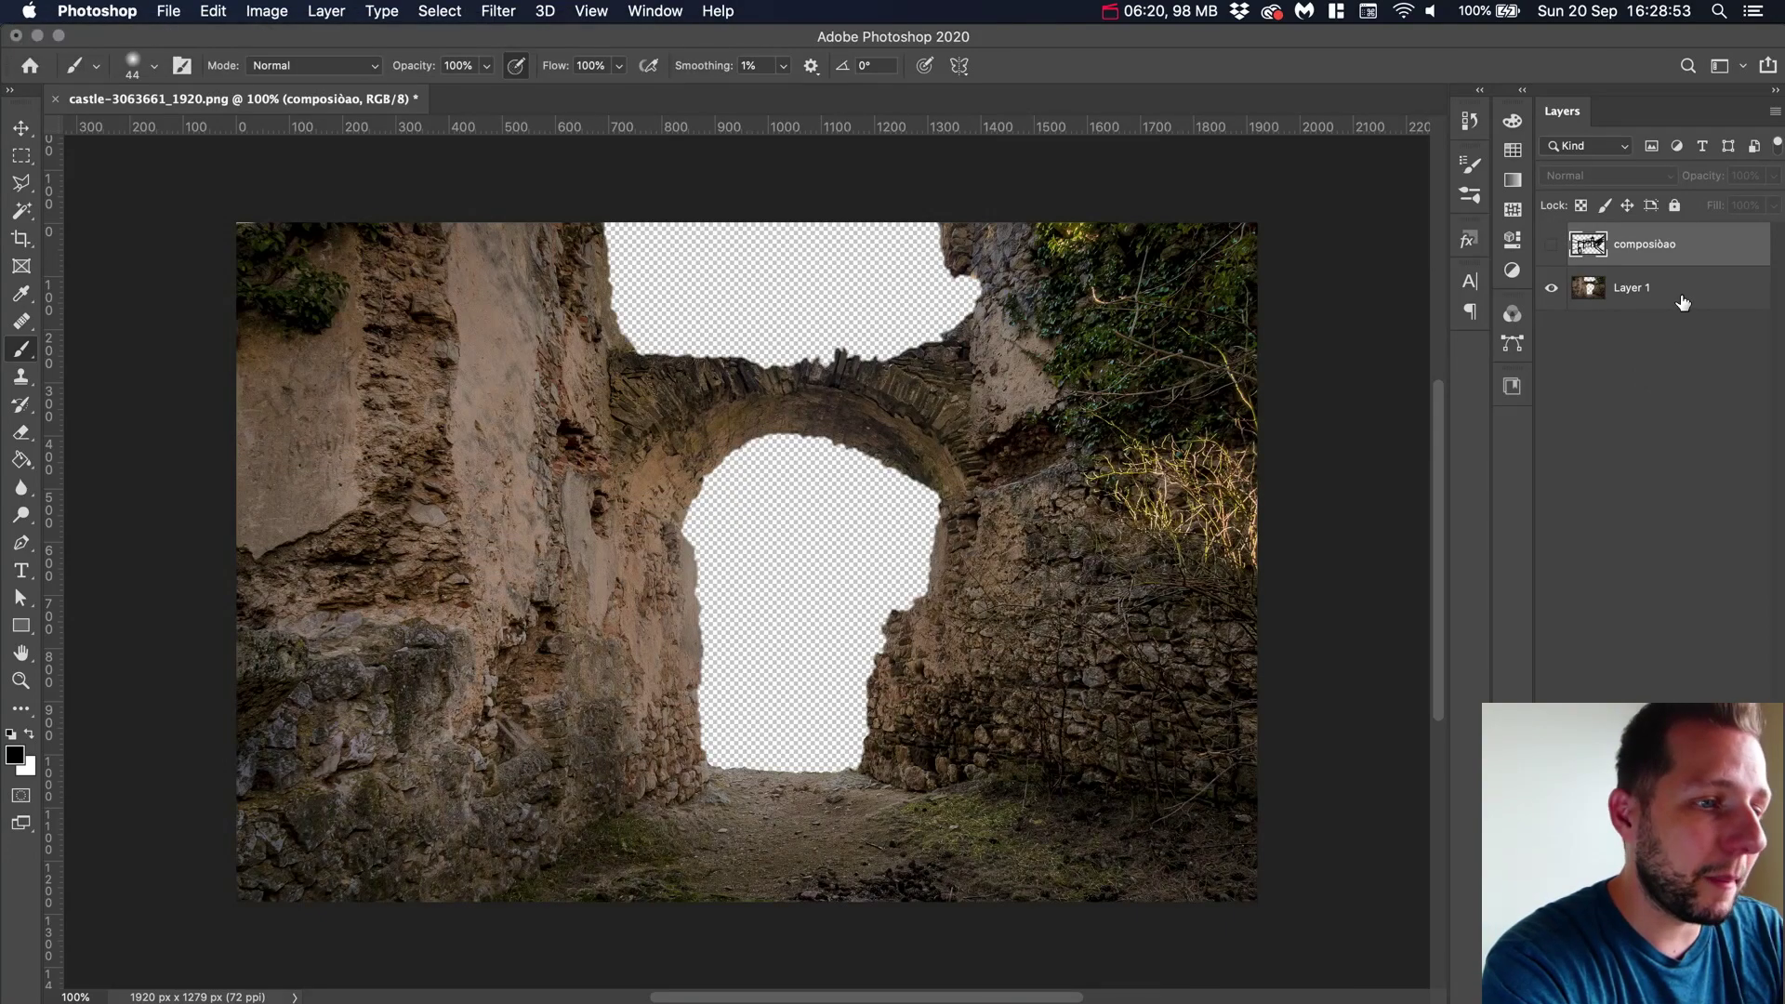
Place ruin-3511259_1920.png from Finder into the document at its default fit, and move its layer beneath Layer 1
left_click(1681, 296)
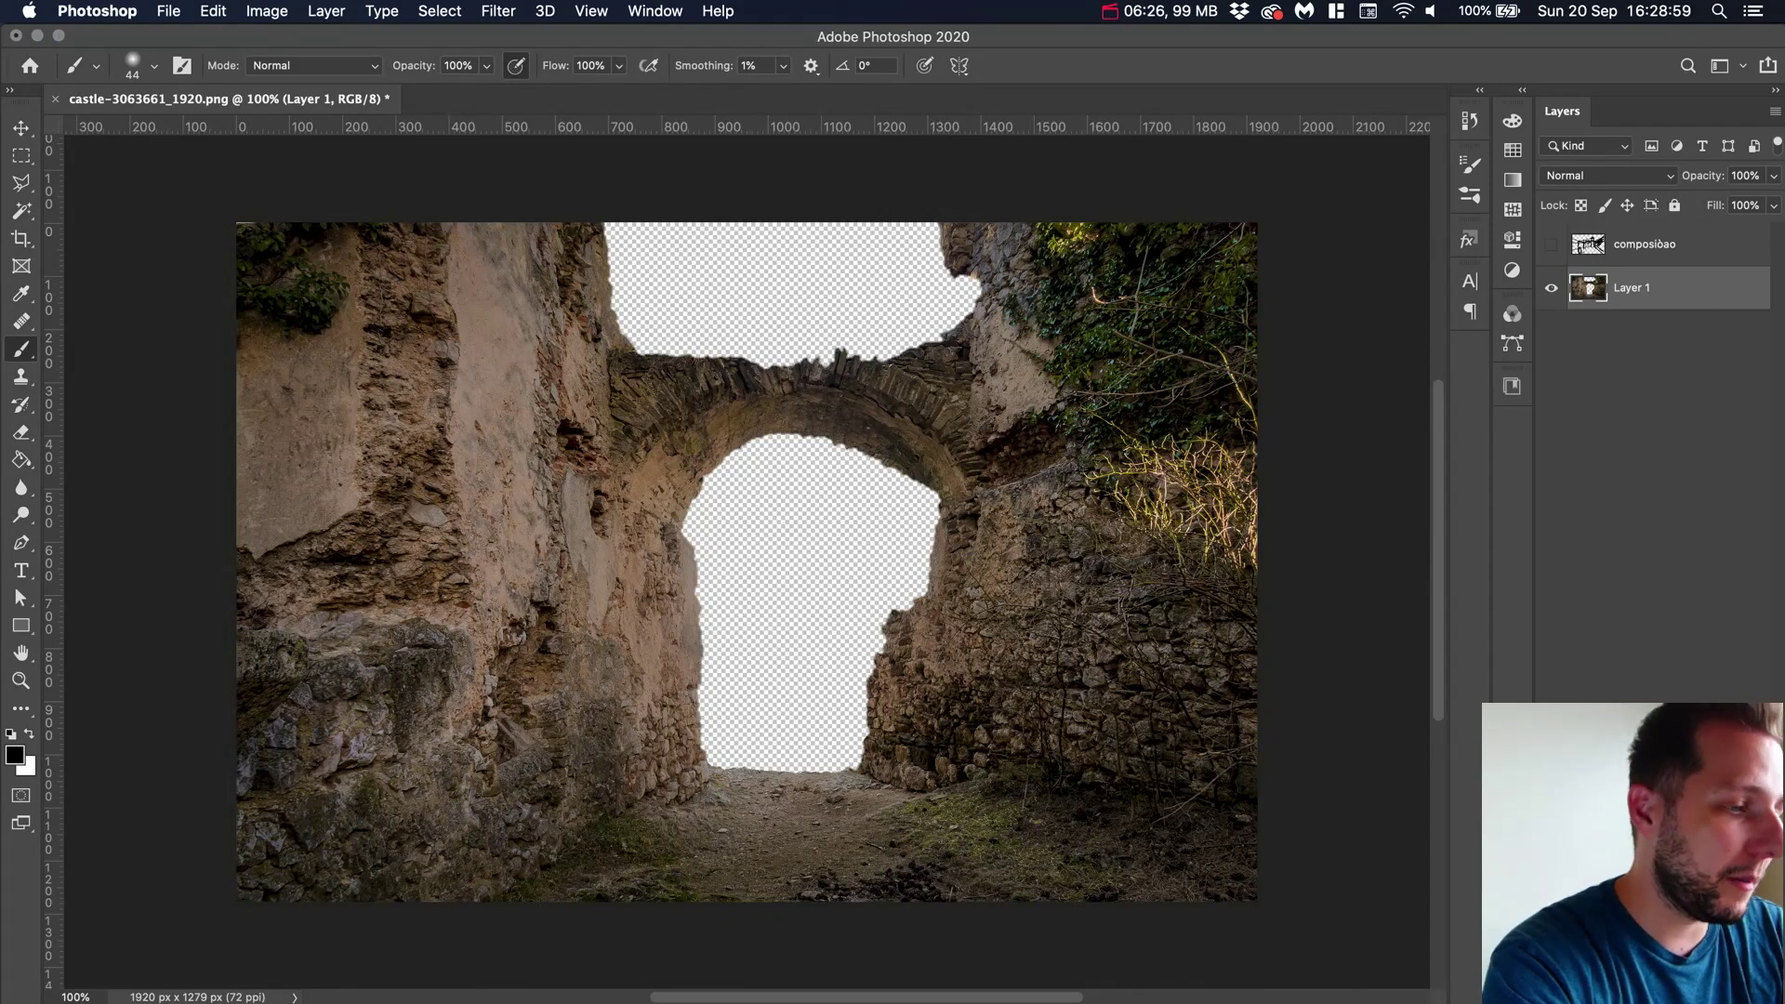
key("super+Tab")
left_click_drag(1121, 449, 828, 508)
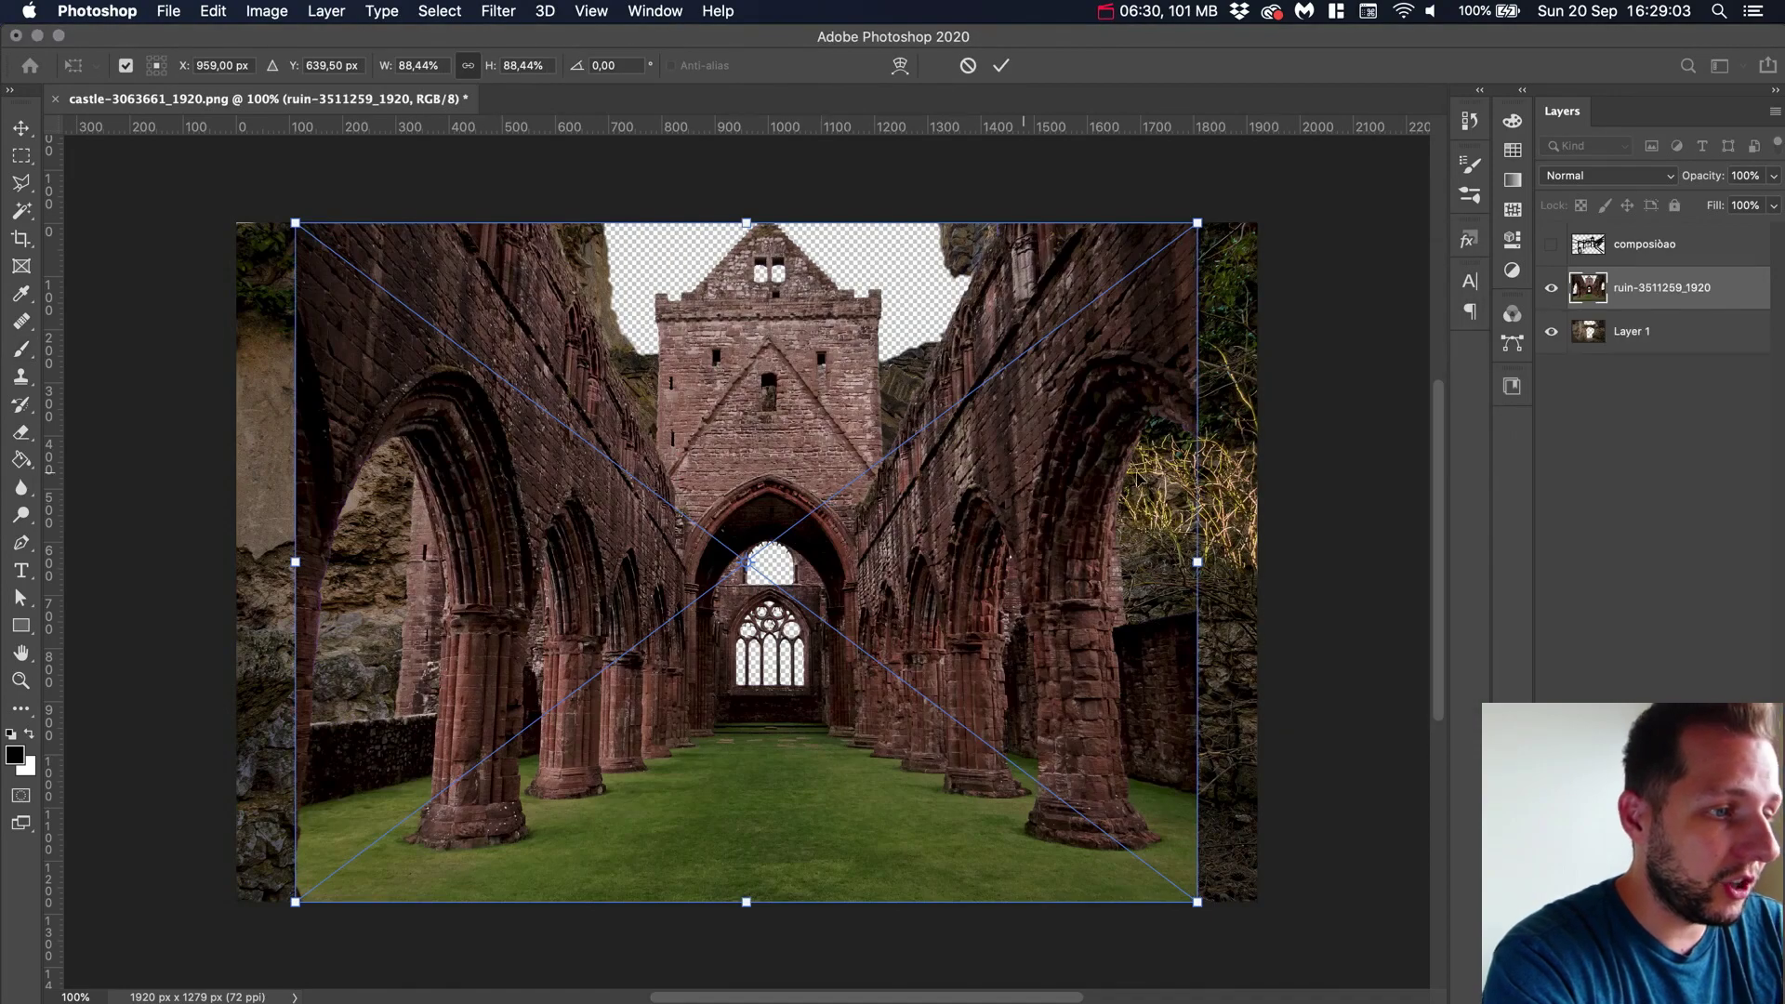
key("Return")
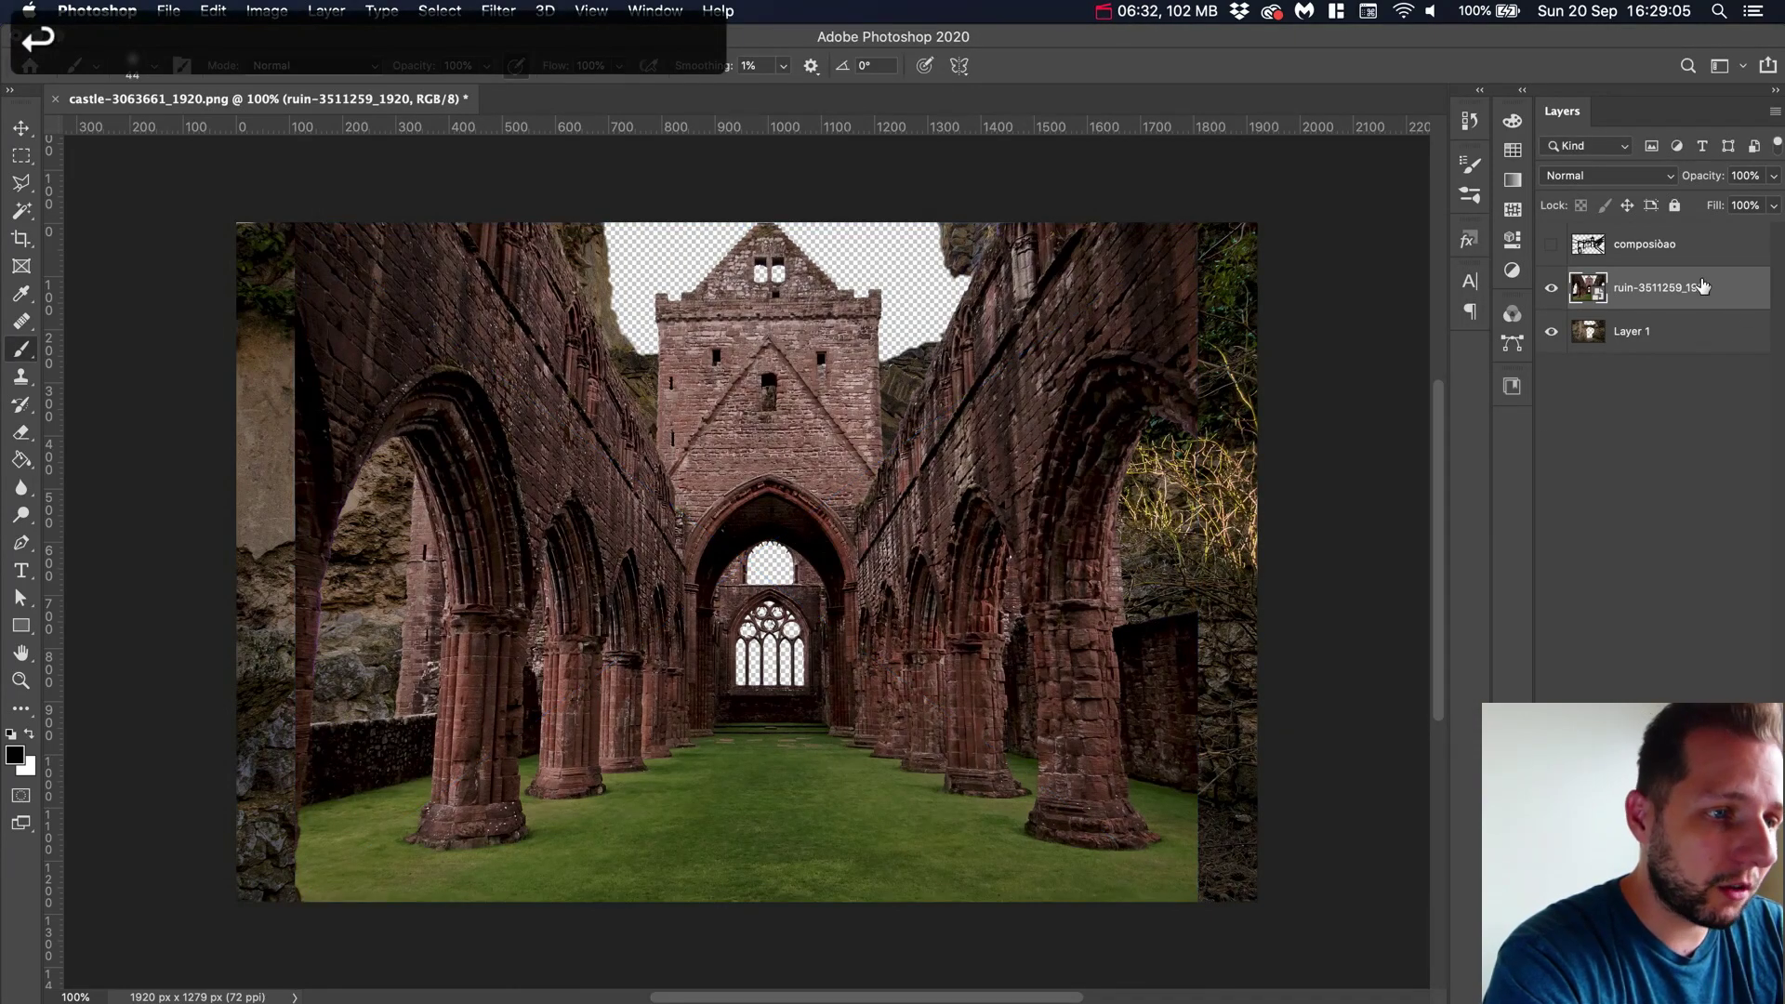
left_click_drag(1703, 286, 1706, 365)
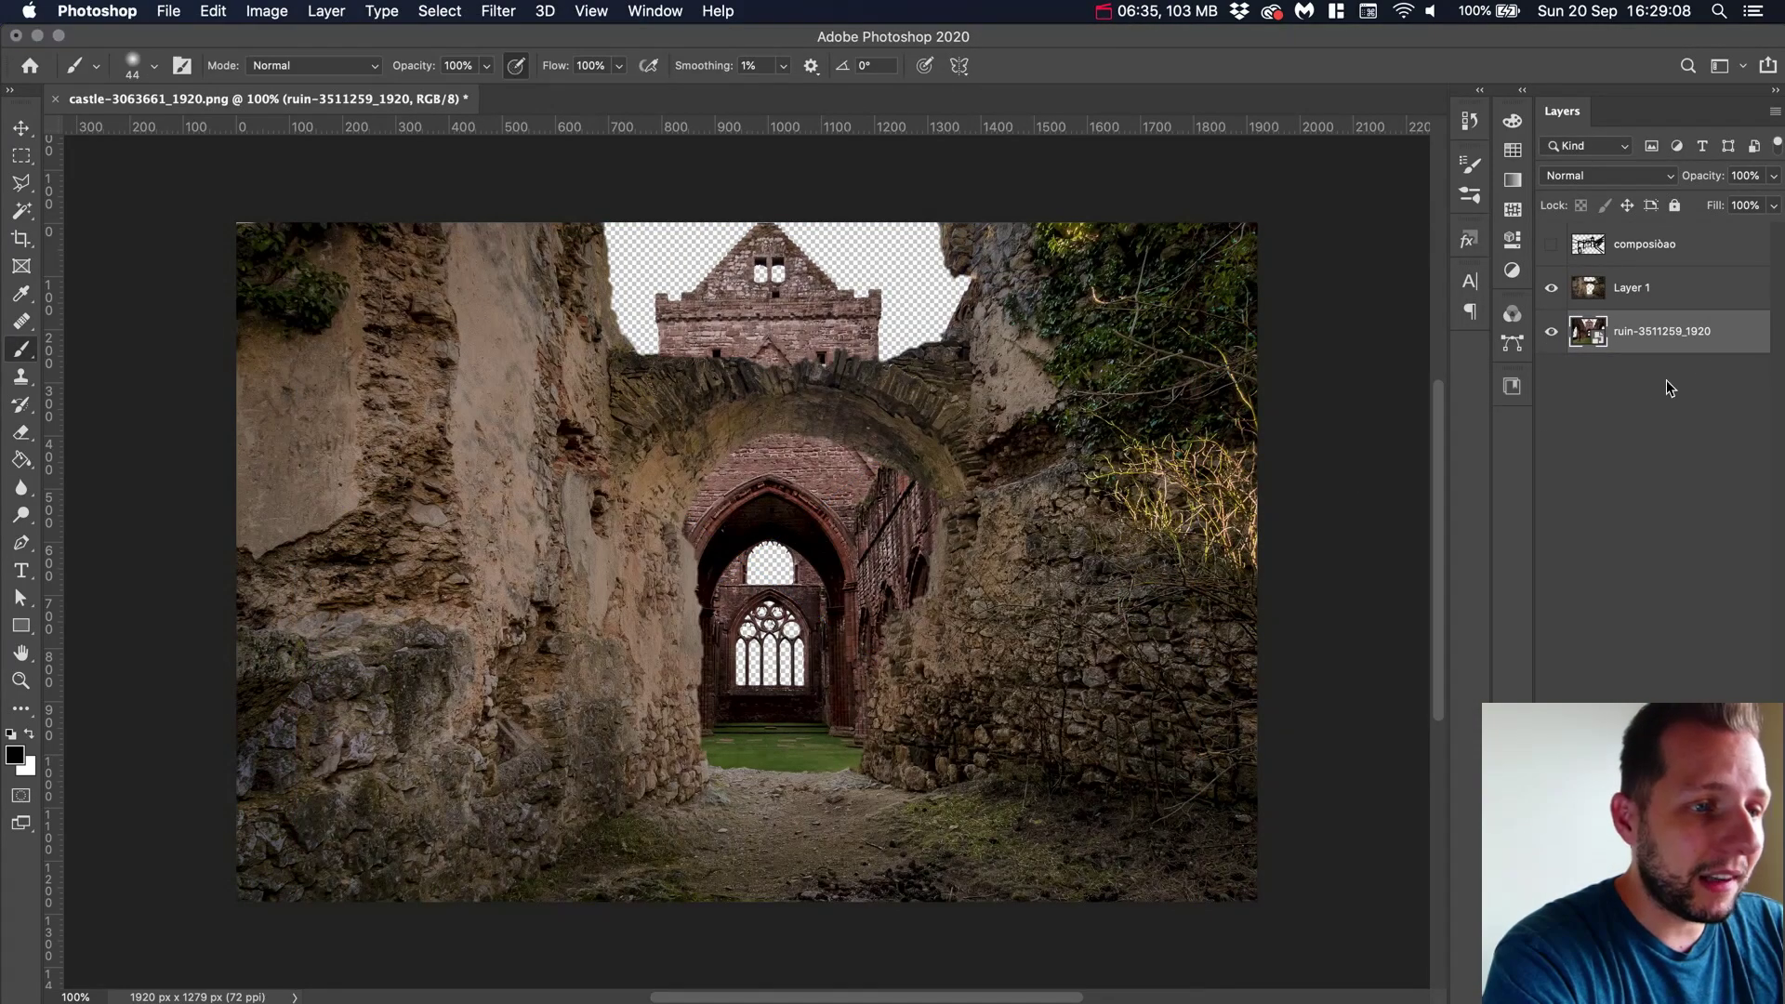
Check what Layer 1 contains by isolating its visibility, and rename the layer as "portal"
left_click(1552, 288, "alt")
left_click(1552, 288, "alt")
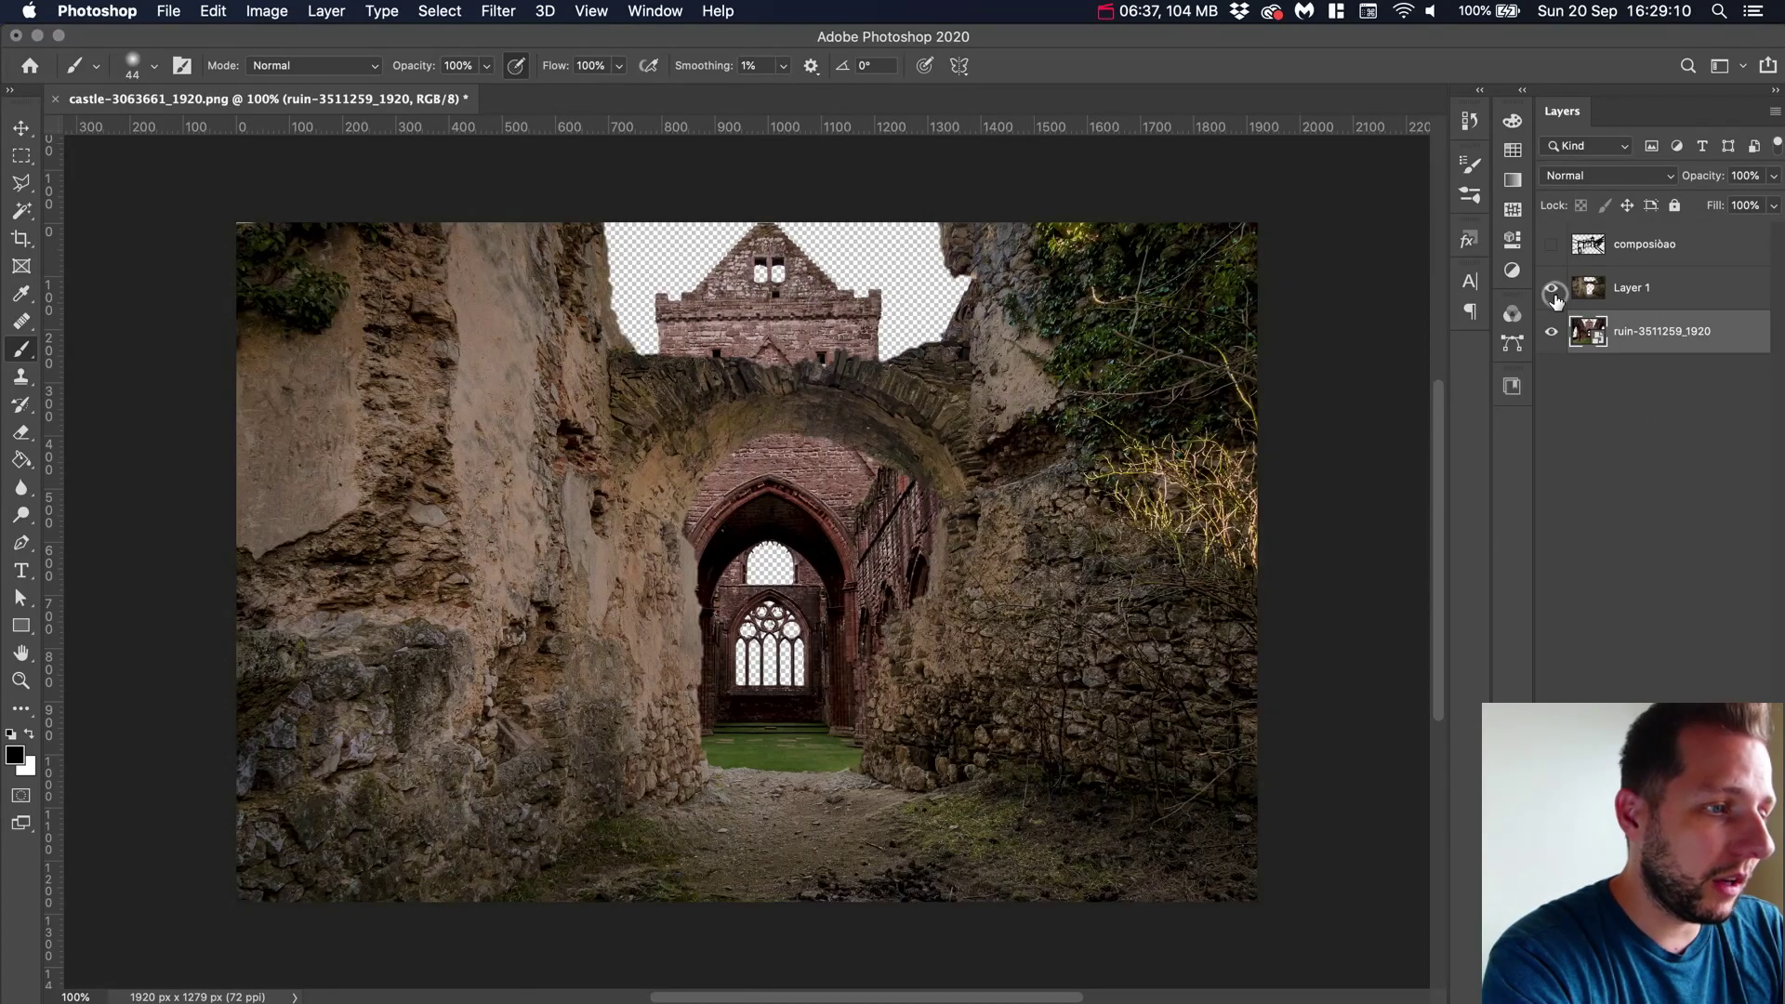
double_click(1642, 288)
type("pot")
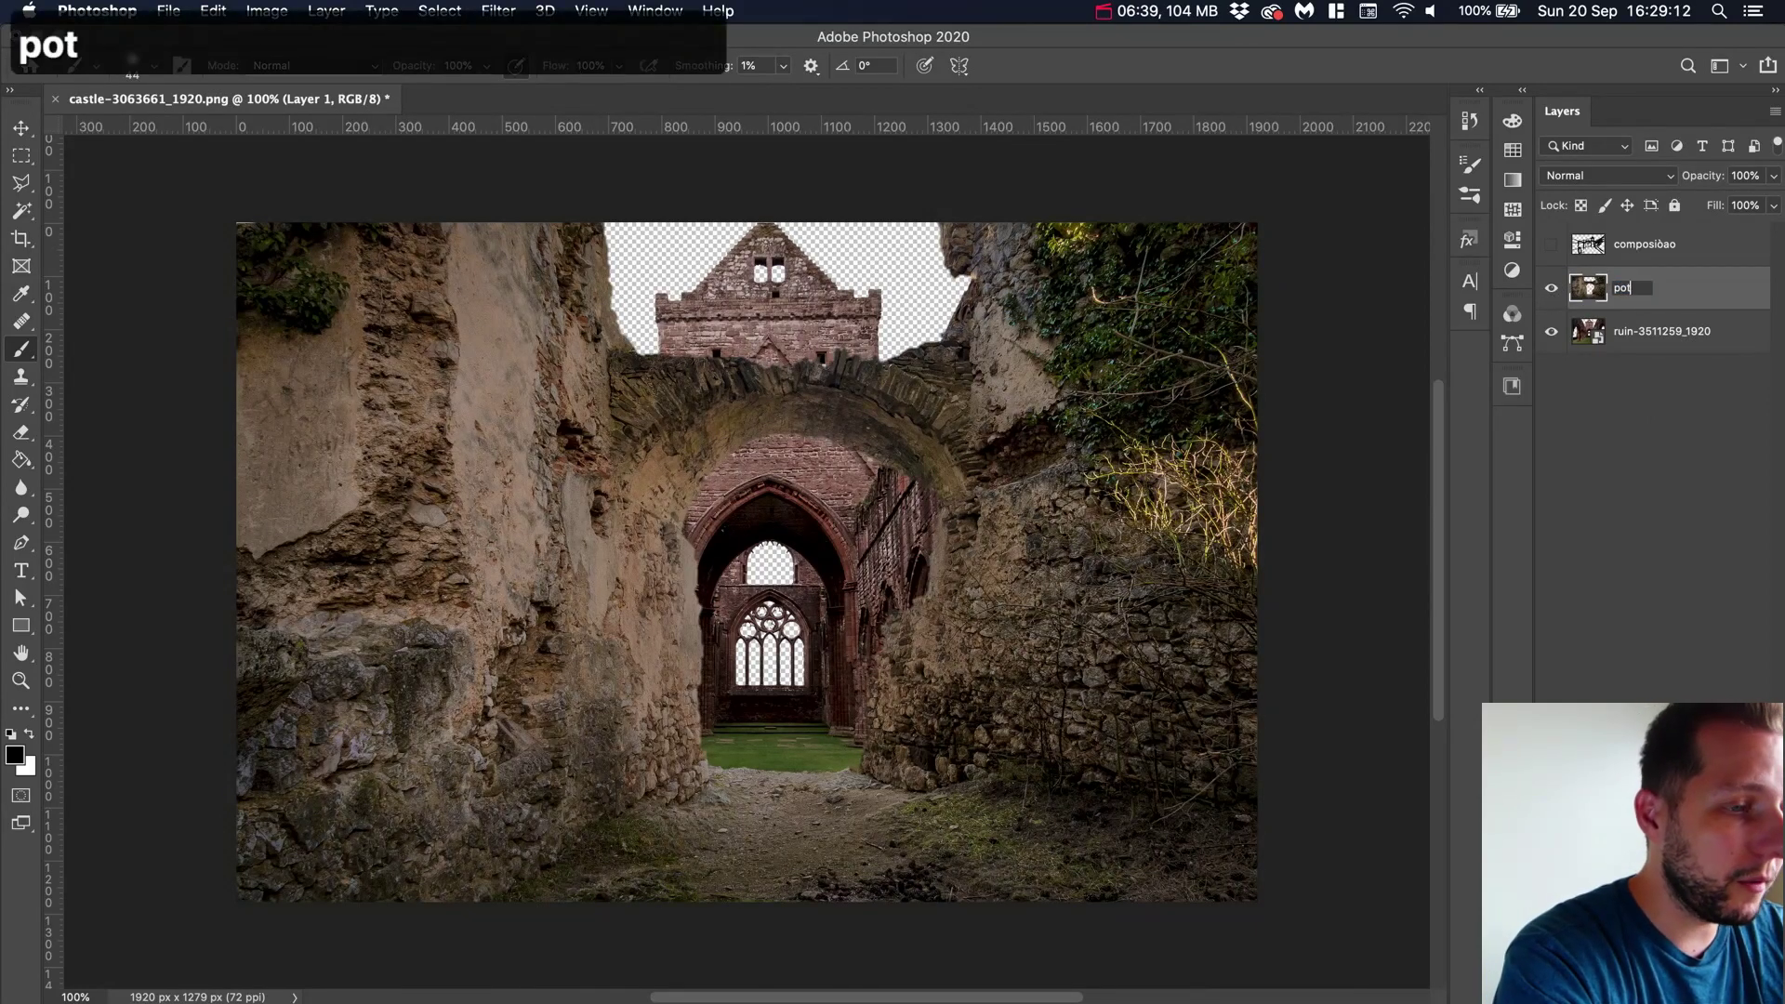
key("BackSpace")
type("rtal")
key("Return")
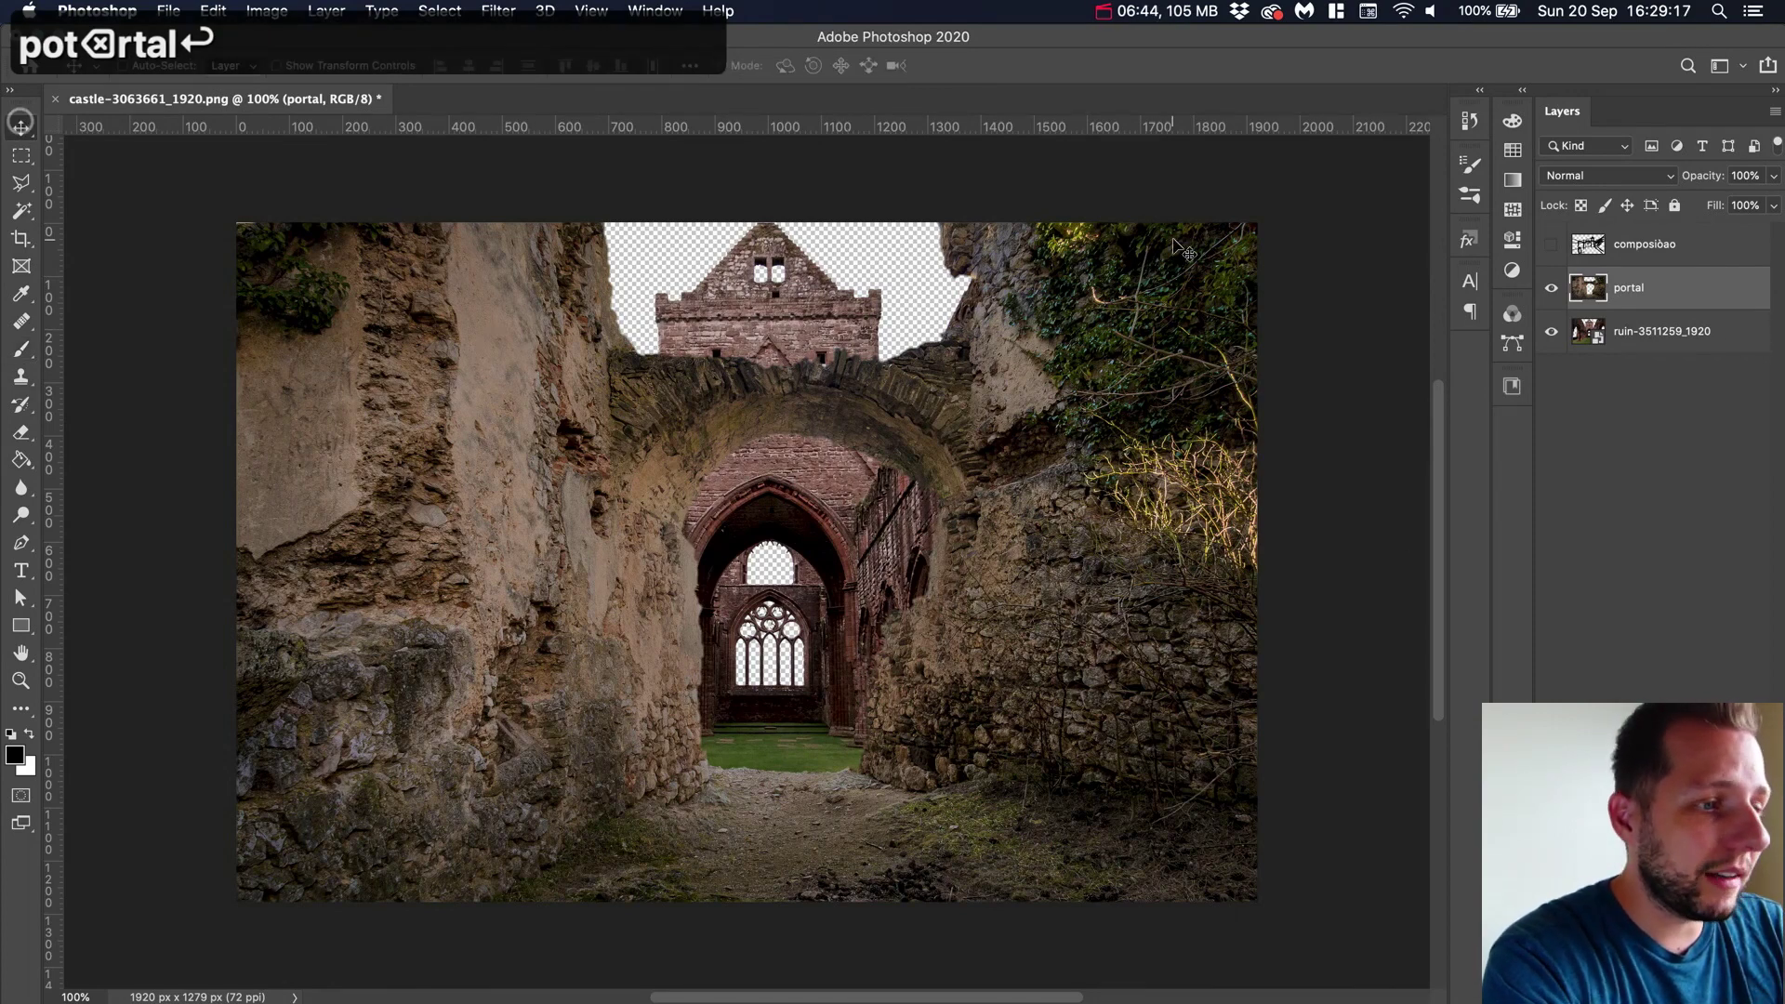
Scale the ruin-3511259_1920 layer down to about 66% and position it so its left colonnade shows through the portal arch
left_click(20, 127)
left_click(1609, 322)
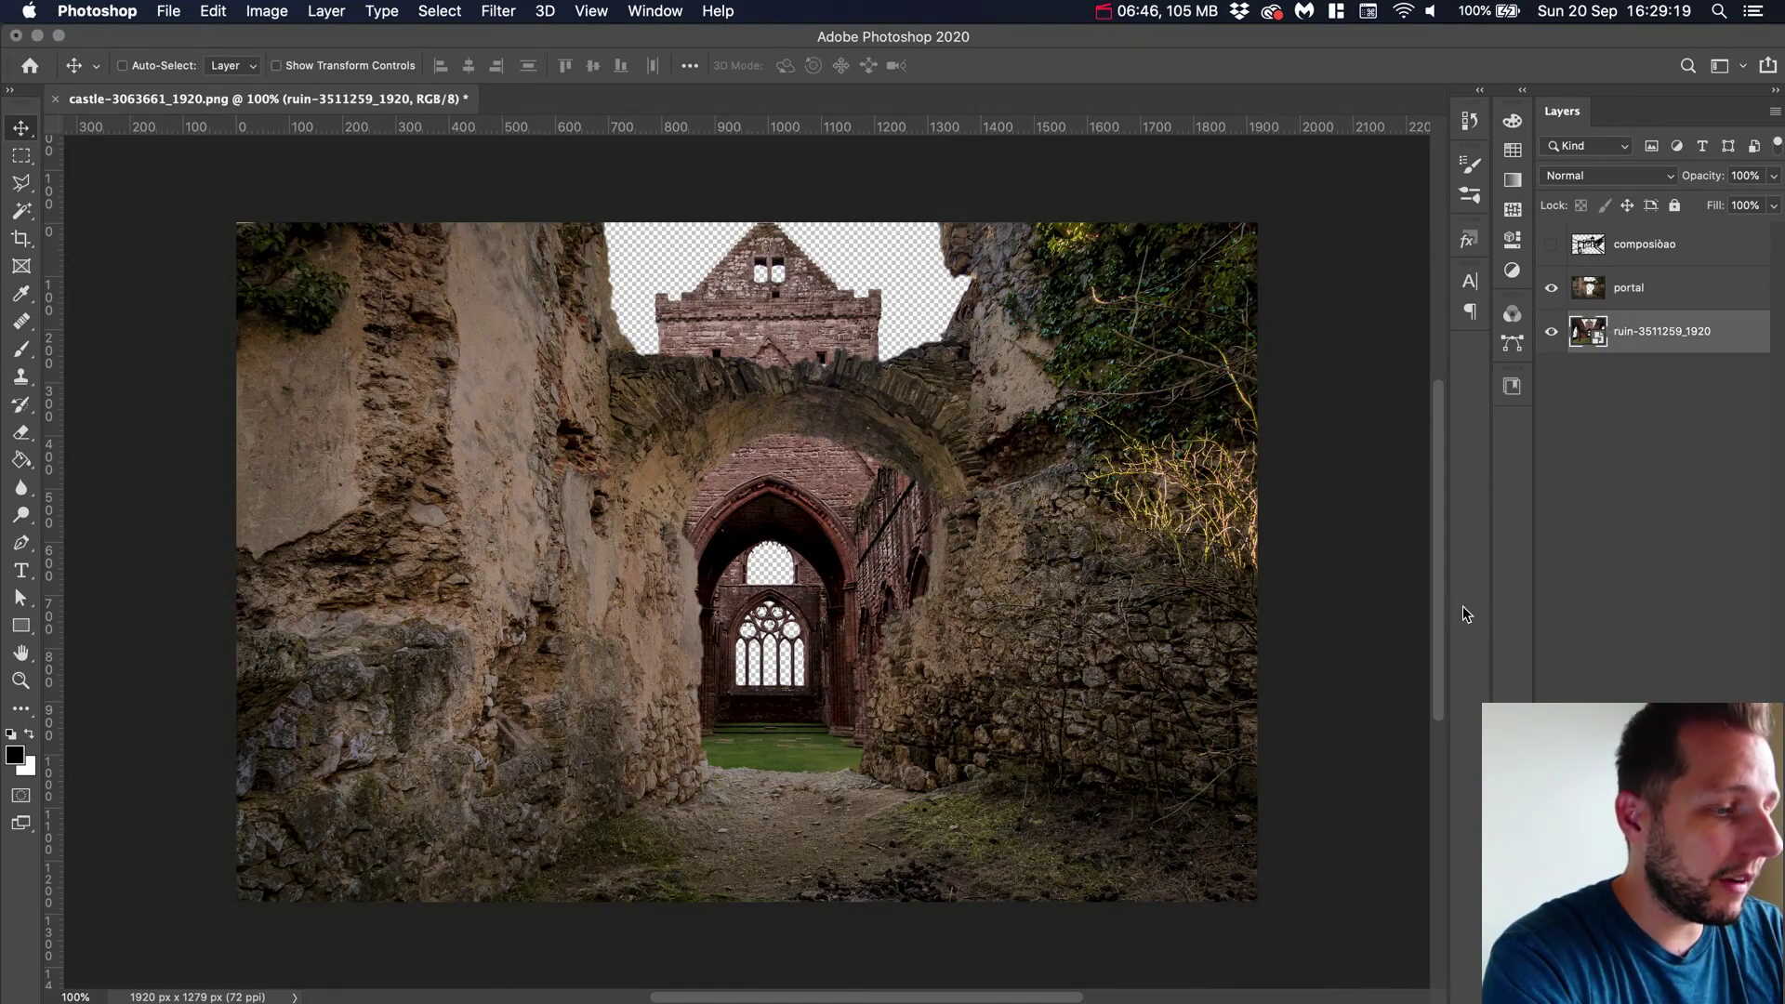
key("super+t")
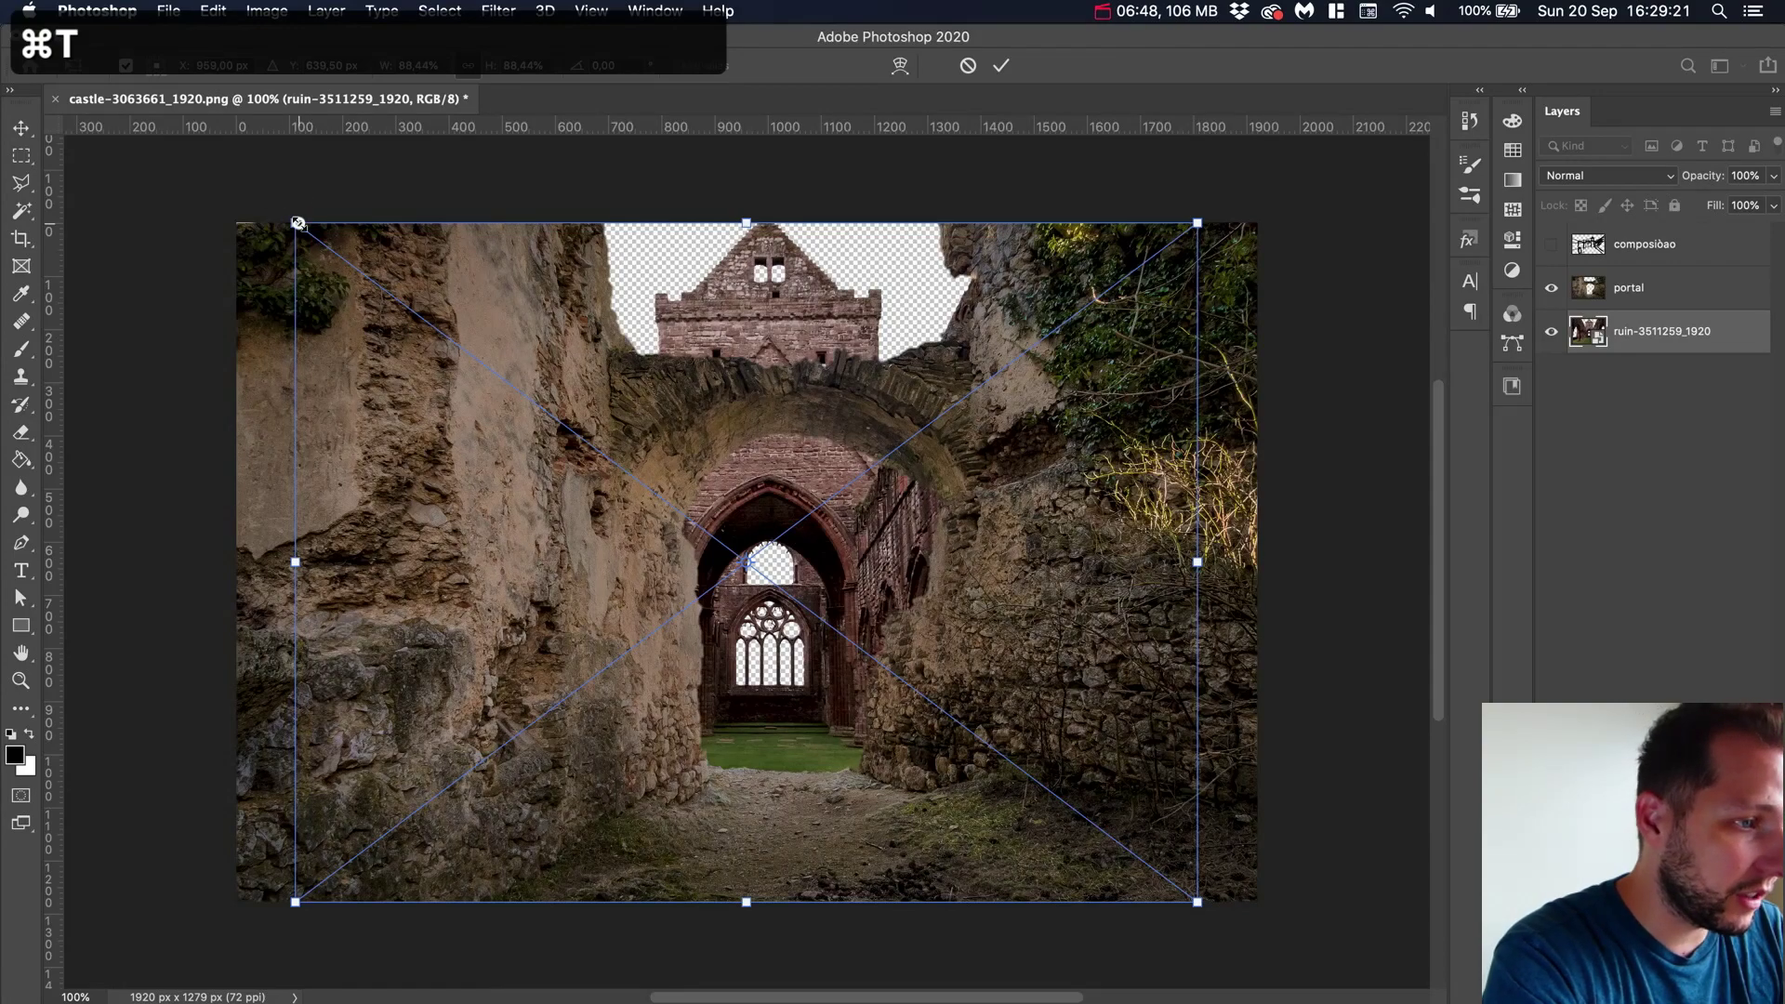
left_click_drag(295, 223, 446, 305)
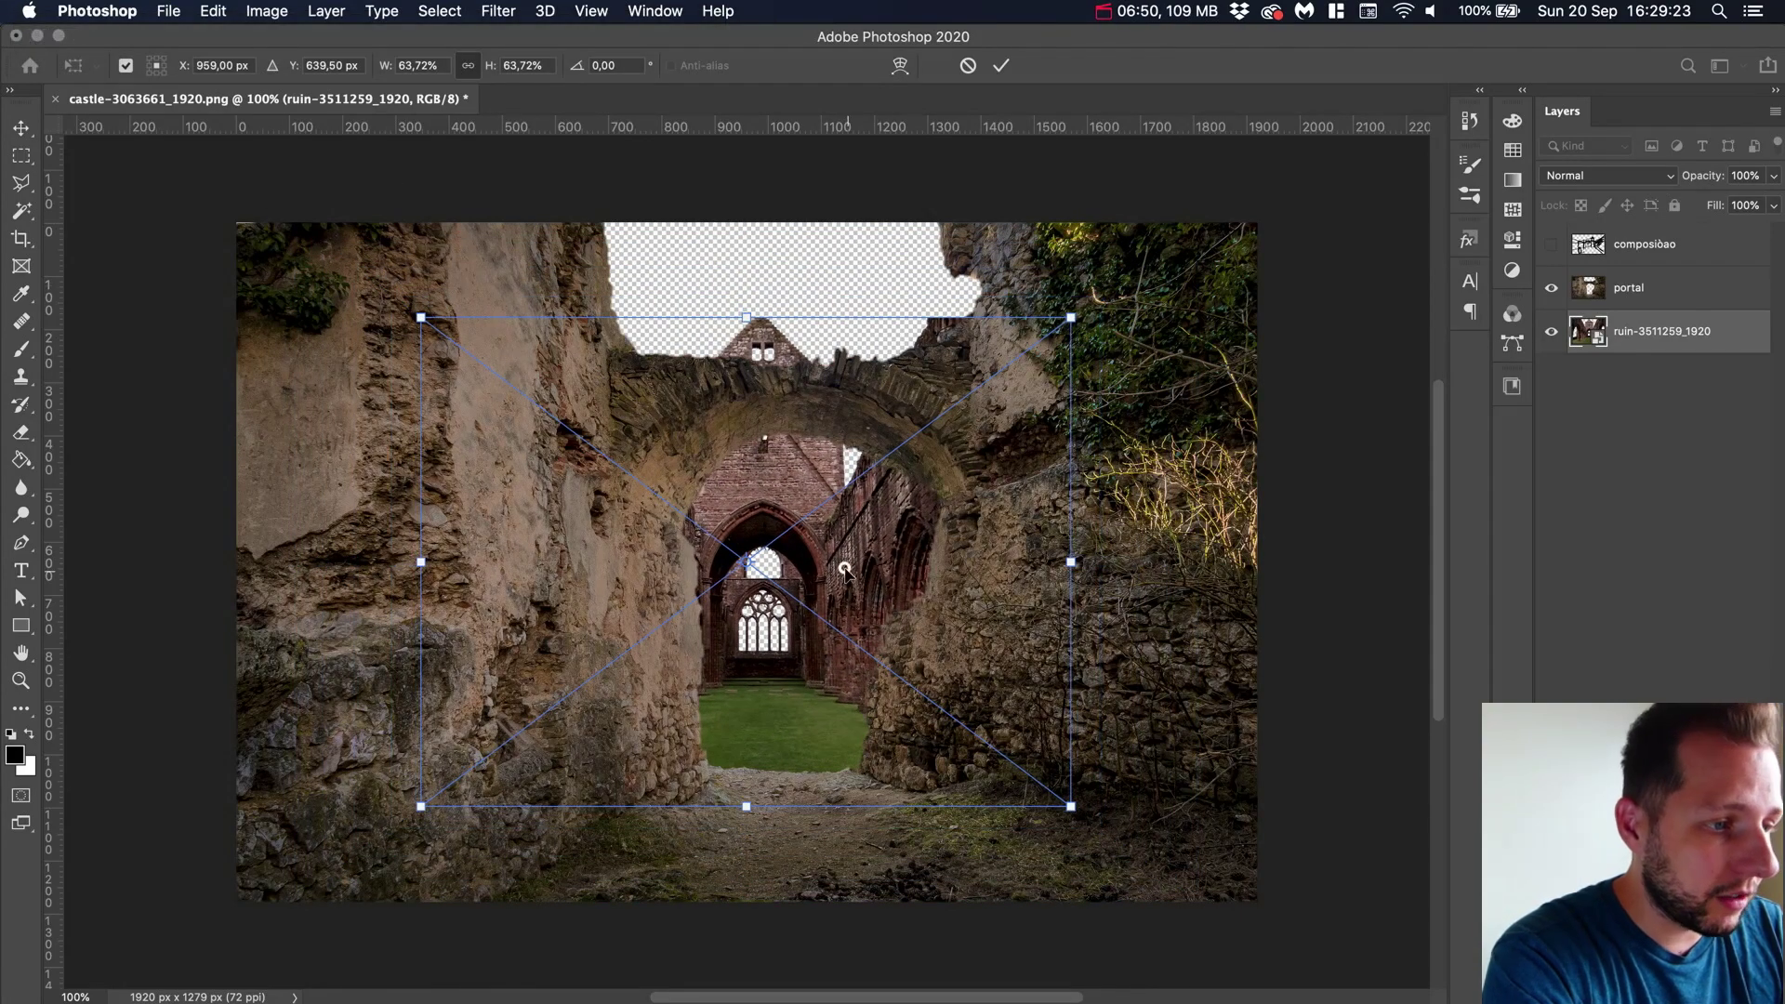
left_click_drag(844, 570, 1060, 549)
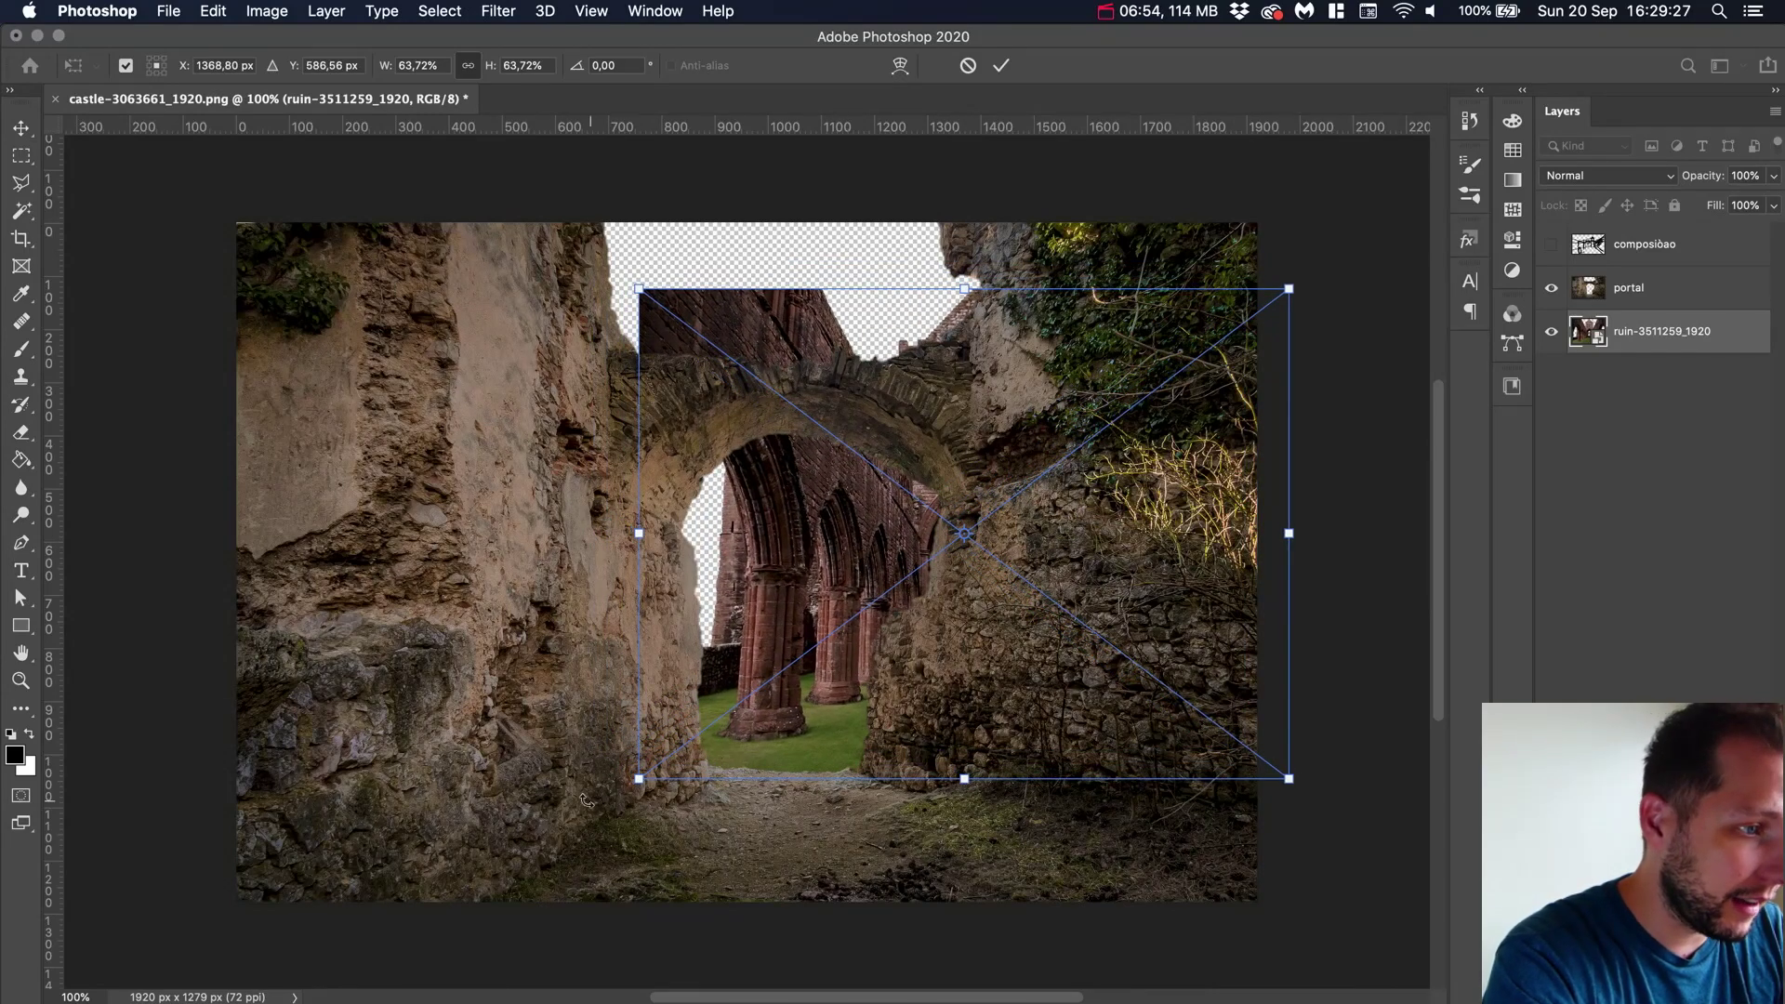
left_click_drag(758, 722, 703, 732)
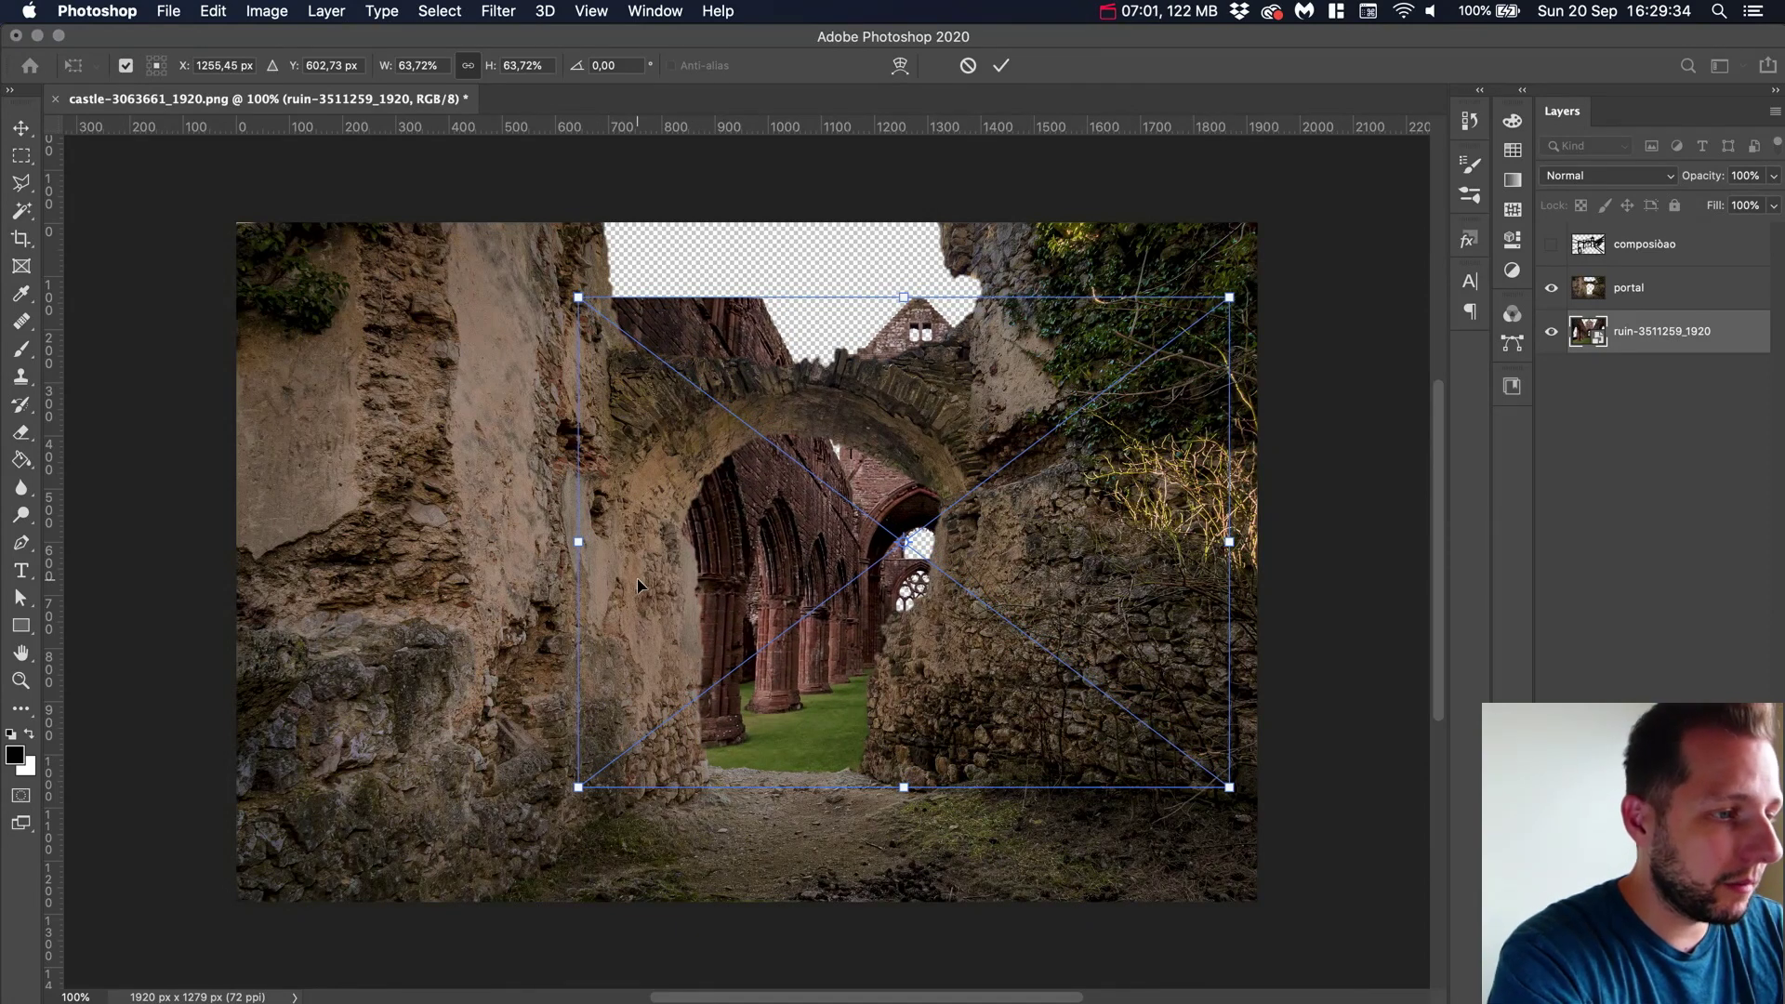
left_click_drag(1219, 307, 1252, 279)
left_click_drag(1111, 397, 1109, 409)
key("Return")
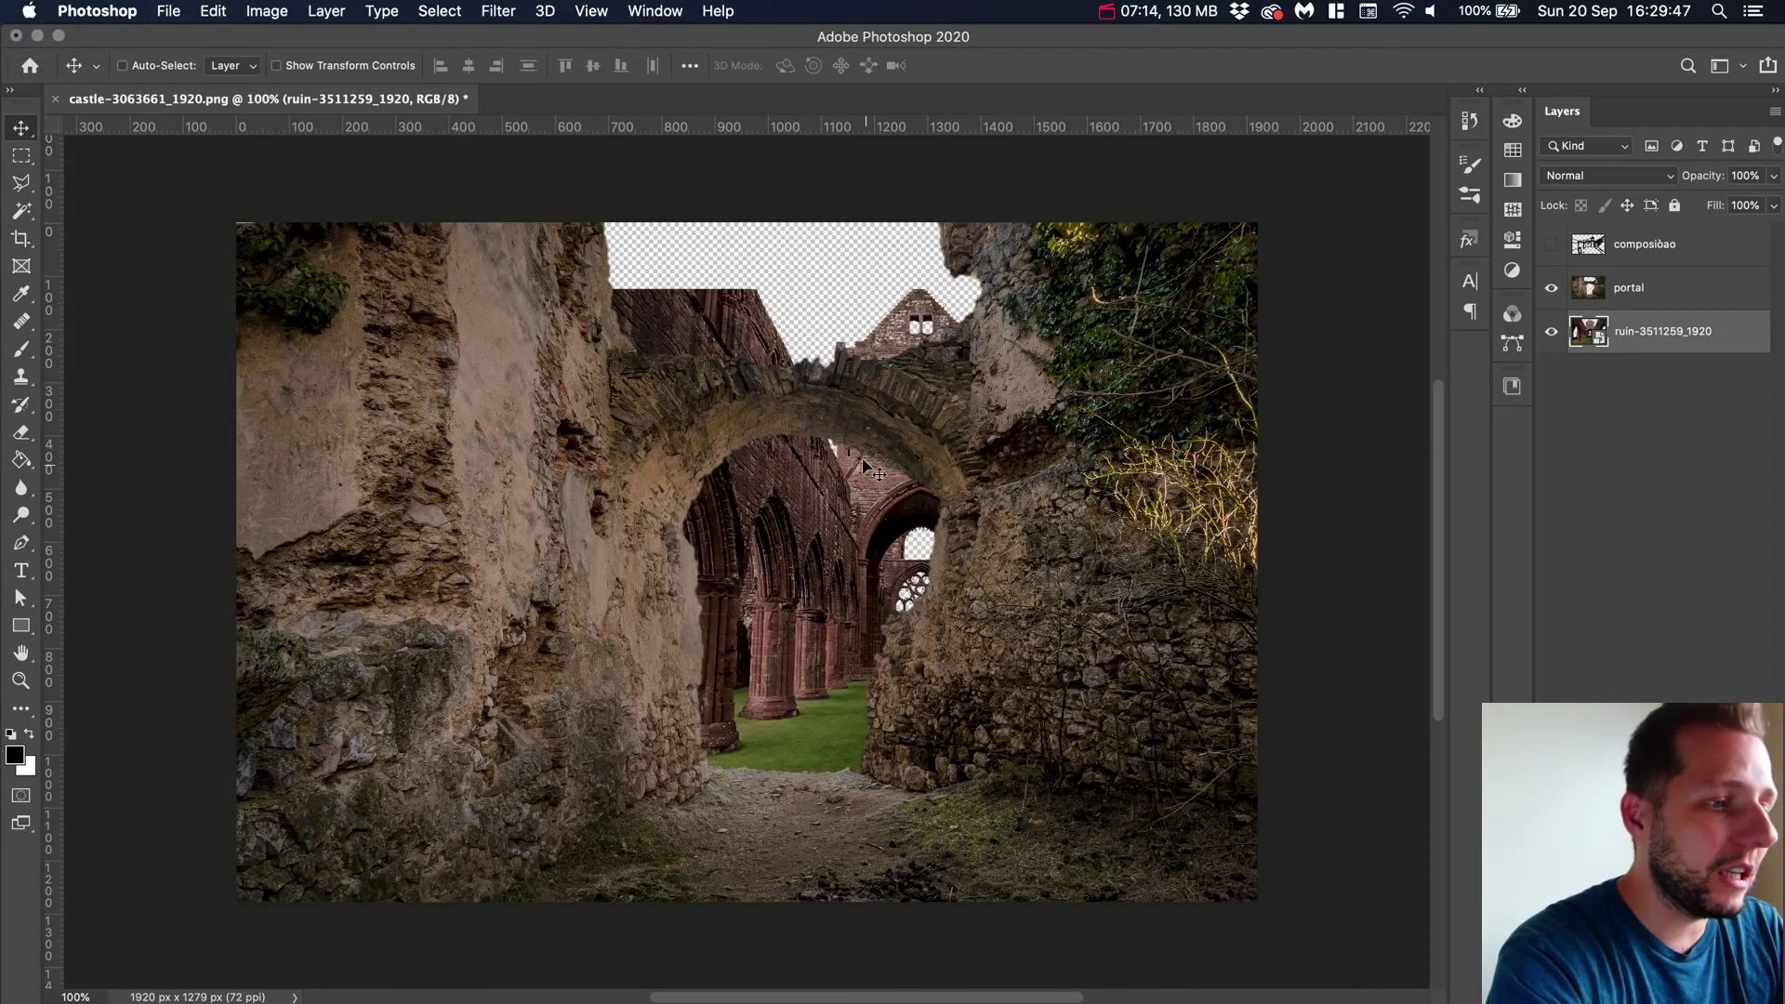
Cut the right half of the portal layer out with a rectangular selection, paste it as a new layer, and place it farther right to widen the archway
left_click(20, 155)
left_click(1581, 292)
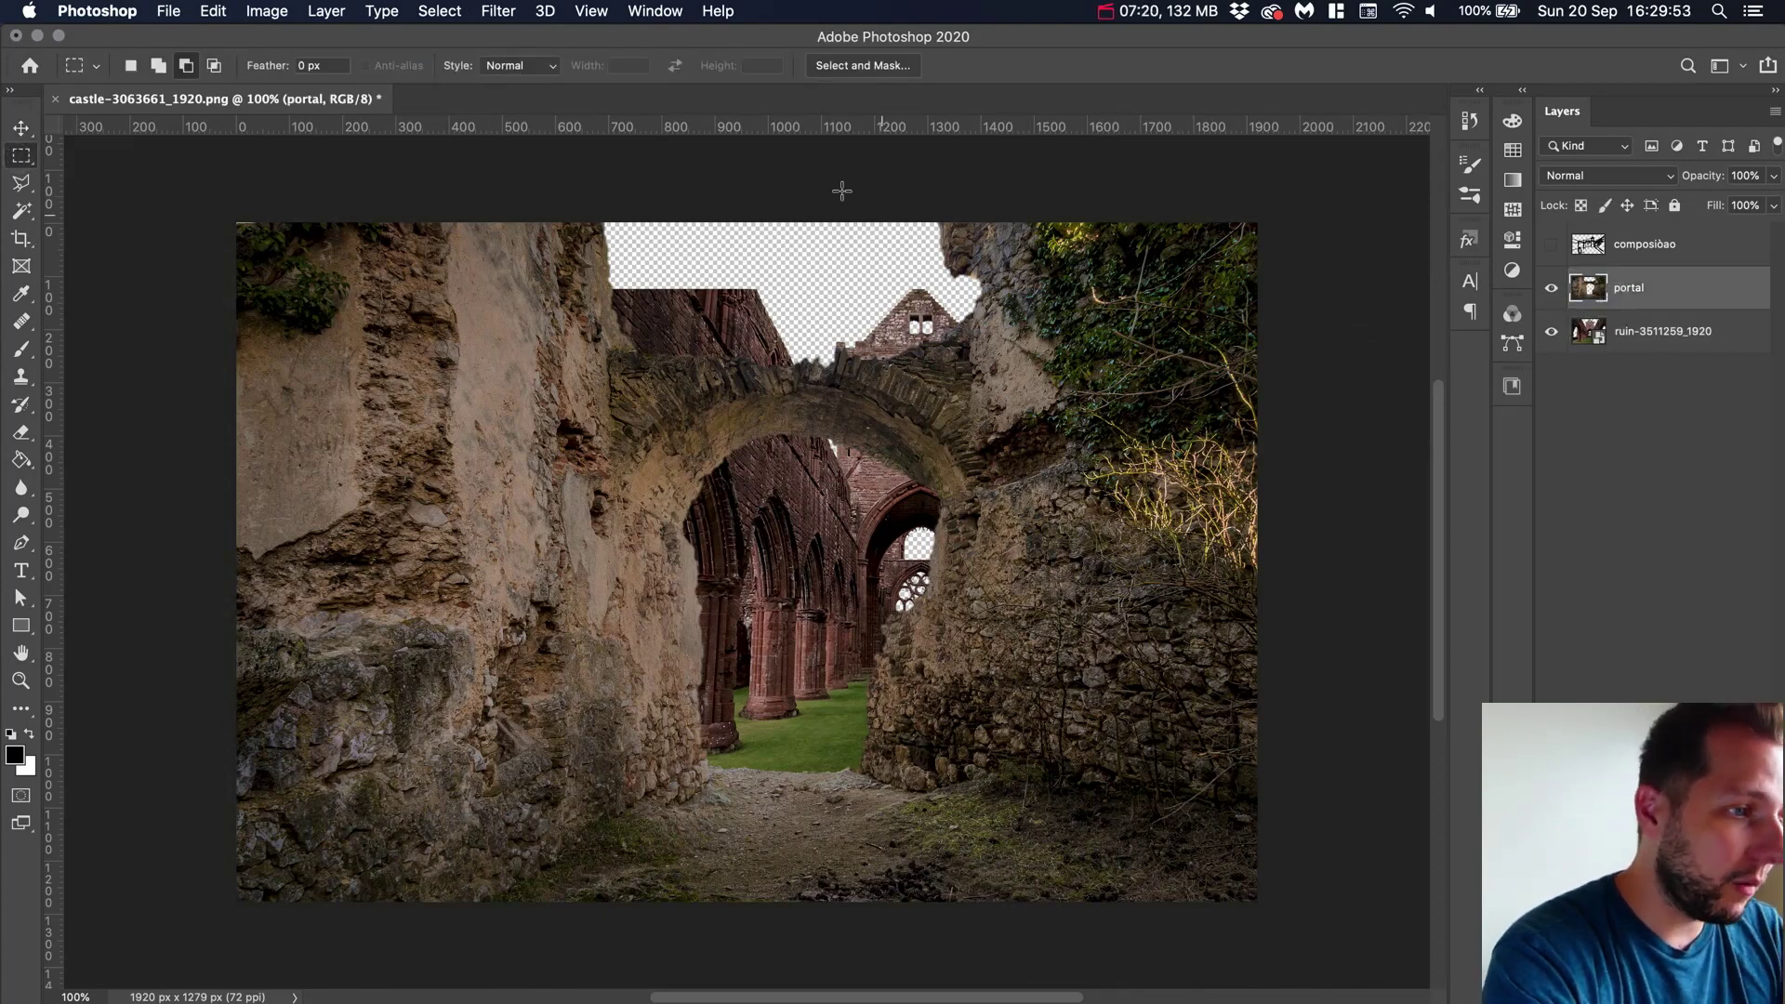
left_click_drag(821, 223, 1357, 799)
key("super+x")
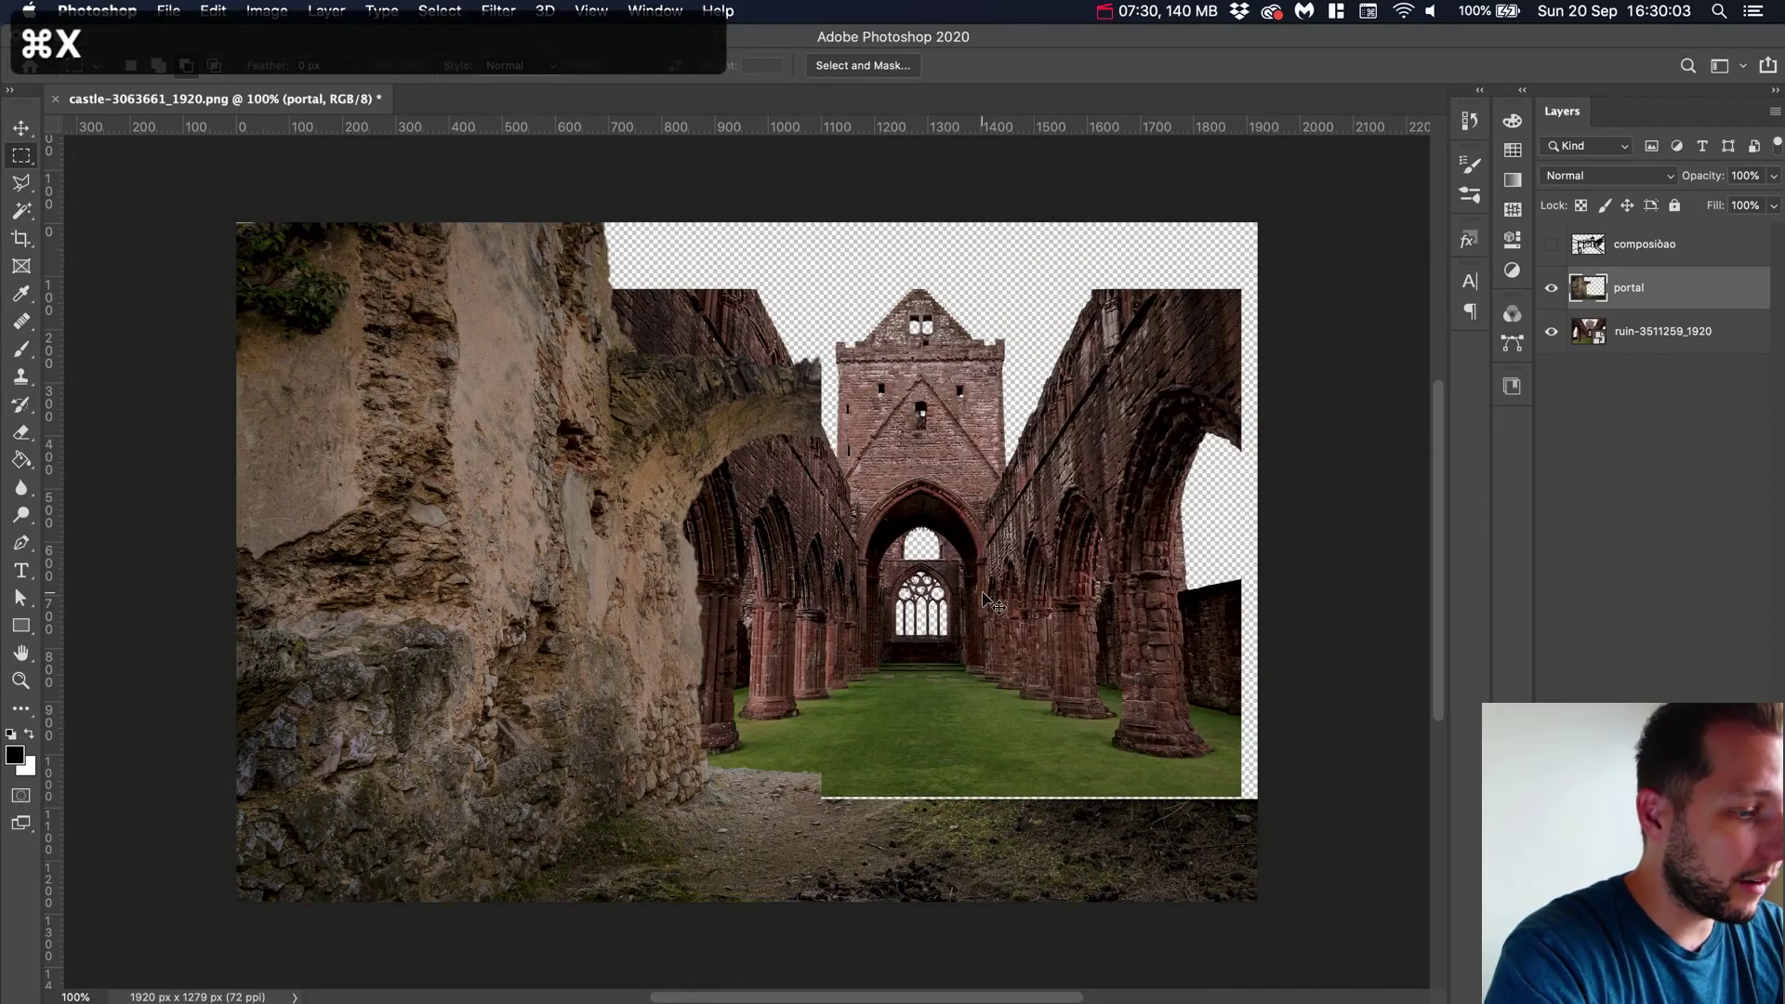
key("super+v")
key("v")
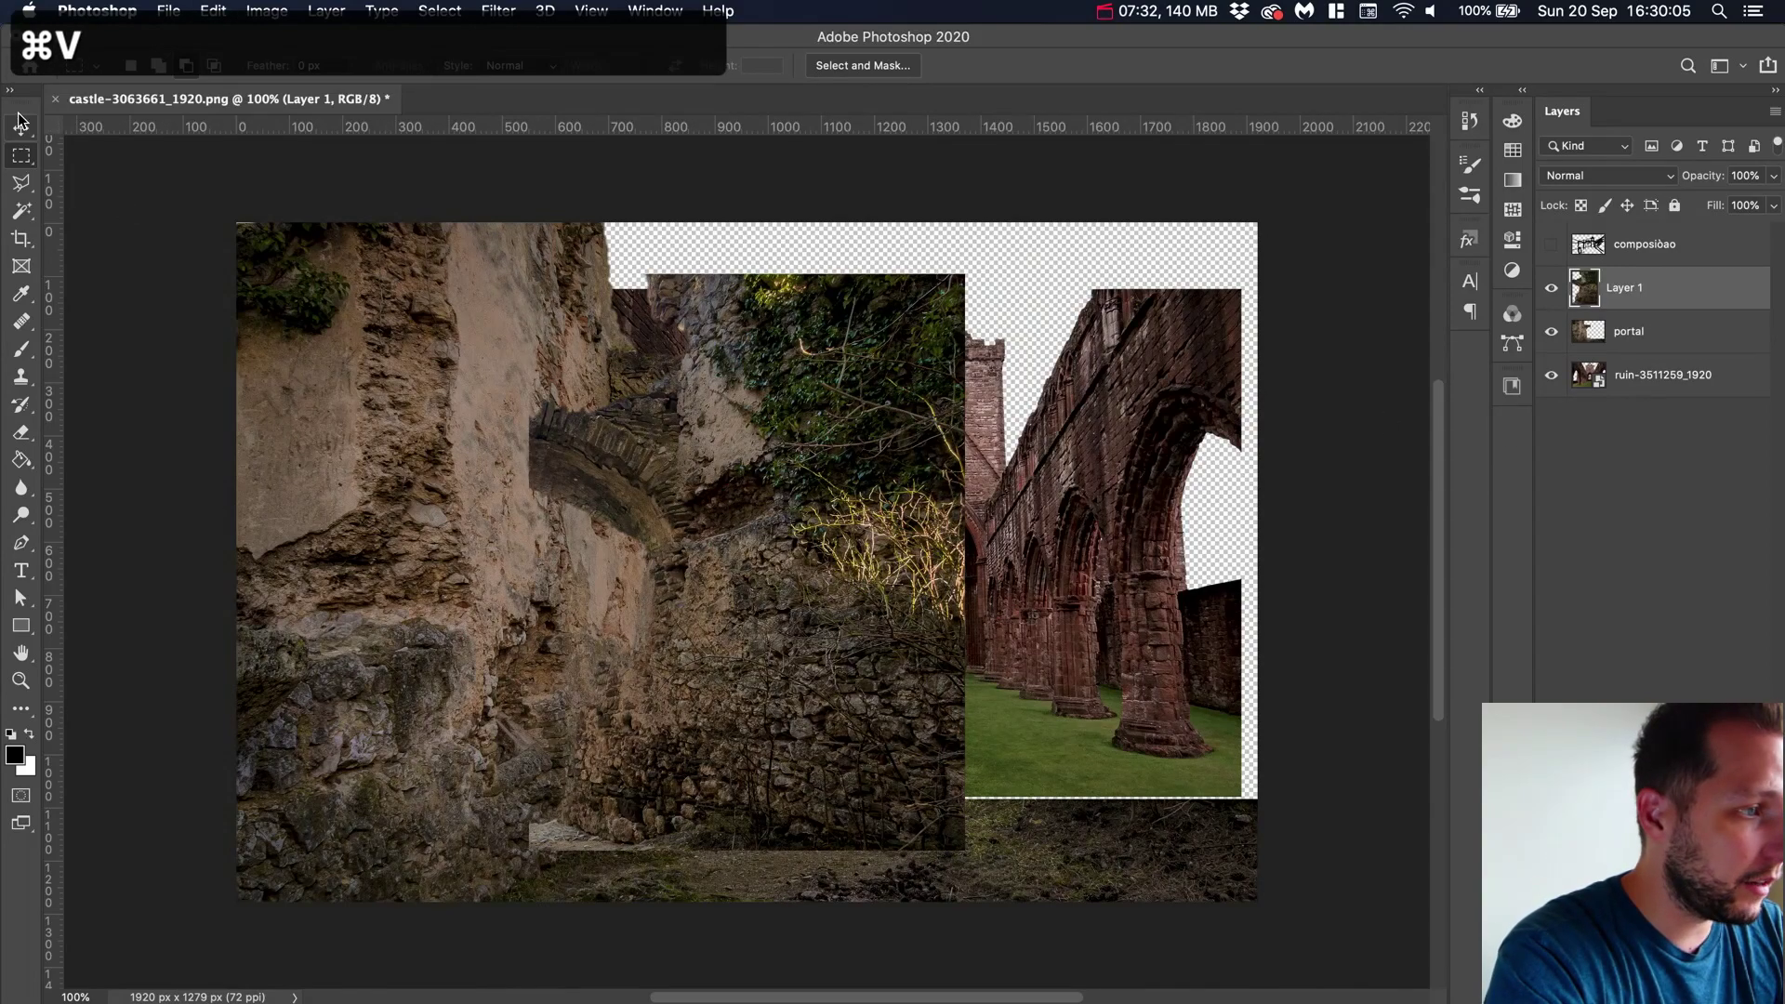
left_click_drag(1029, 602, 1130, 593)
Shift the portal layer and Layer 1 together slightly to the left over the ruin
left_click(1620, 387)
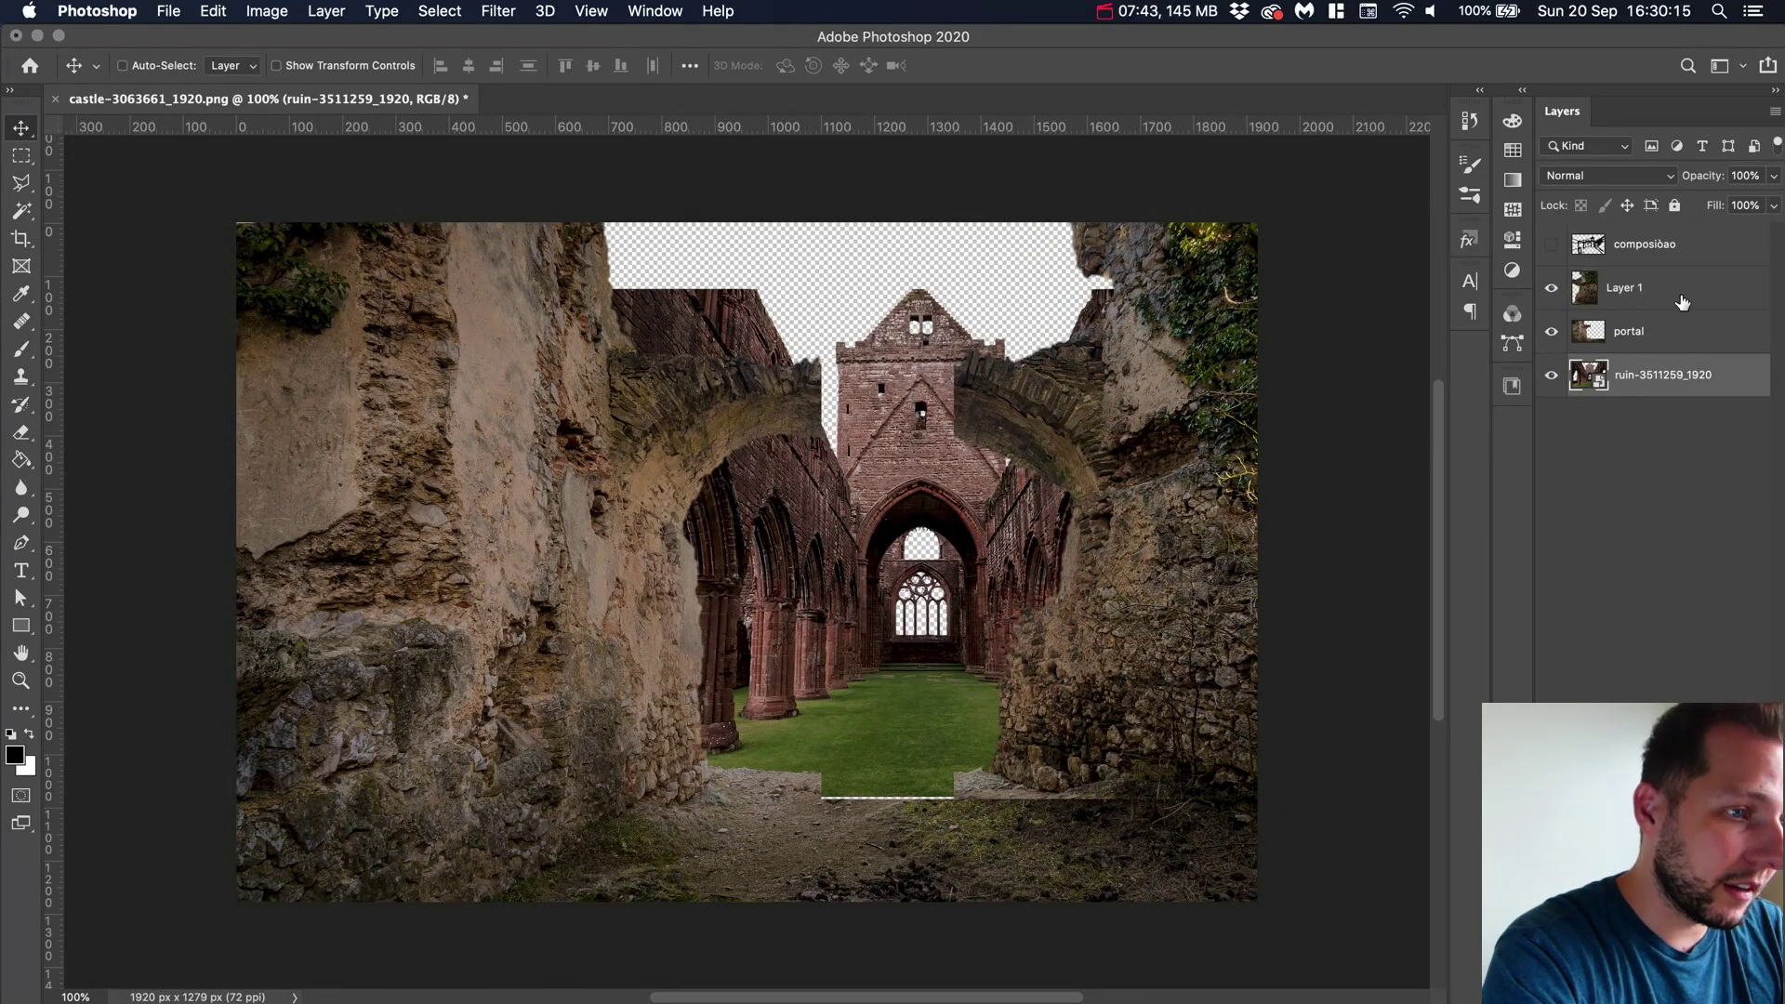
left_click(1667, 332)
left_click(1695, 291, "shift")
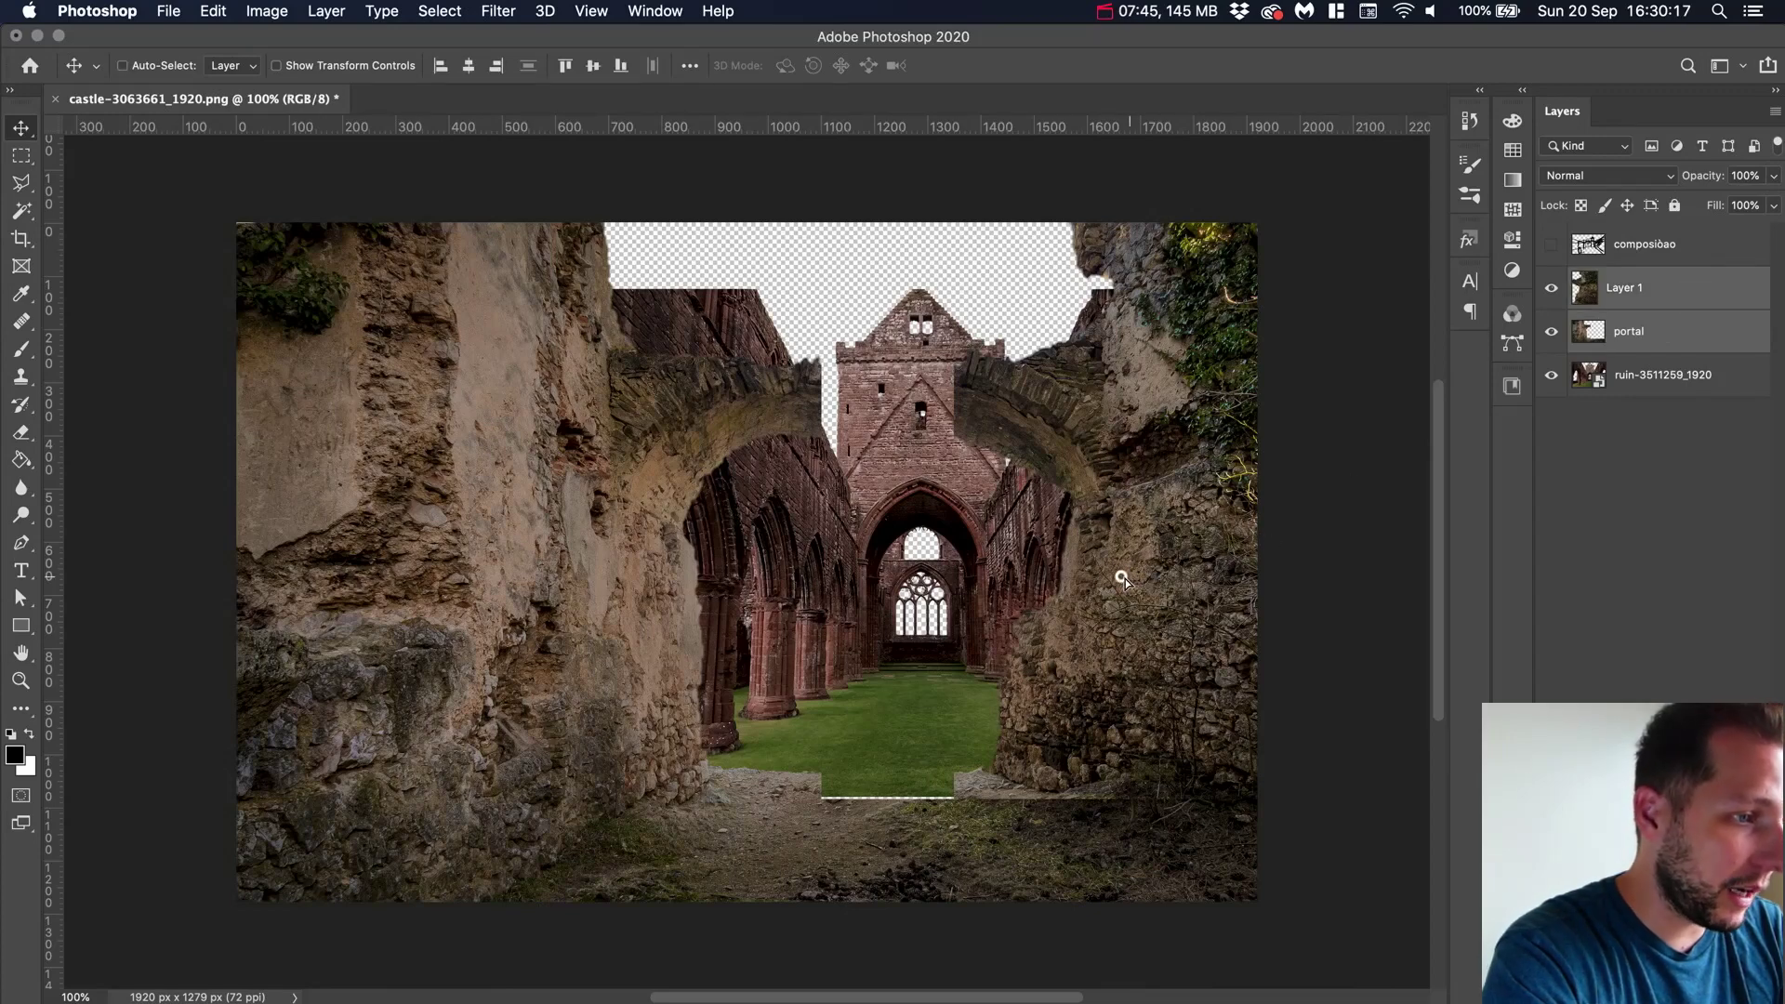
mouse_move(1125, 579)
left_mouse_down()
mouse_move(1090, 574)
mouse_move(1112, 578)
left_mouse_up()
key("Return")
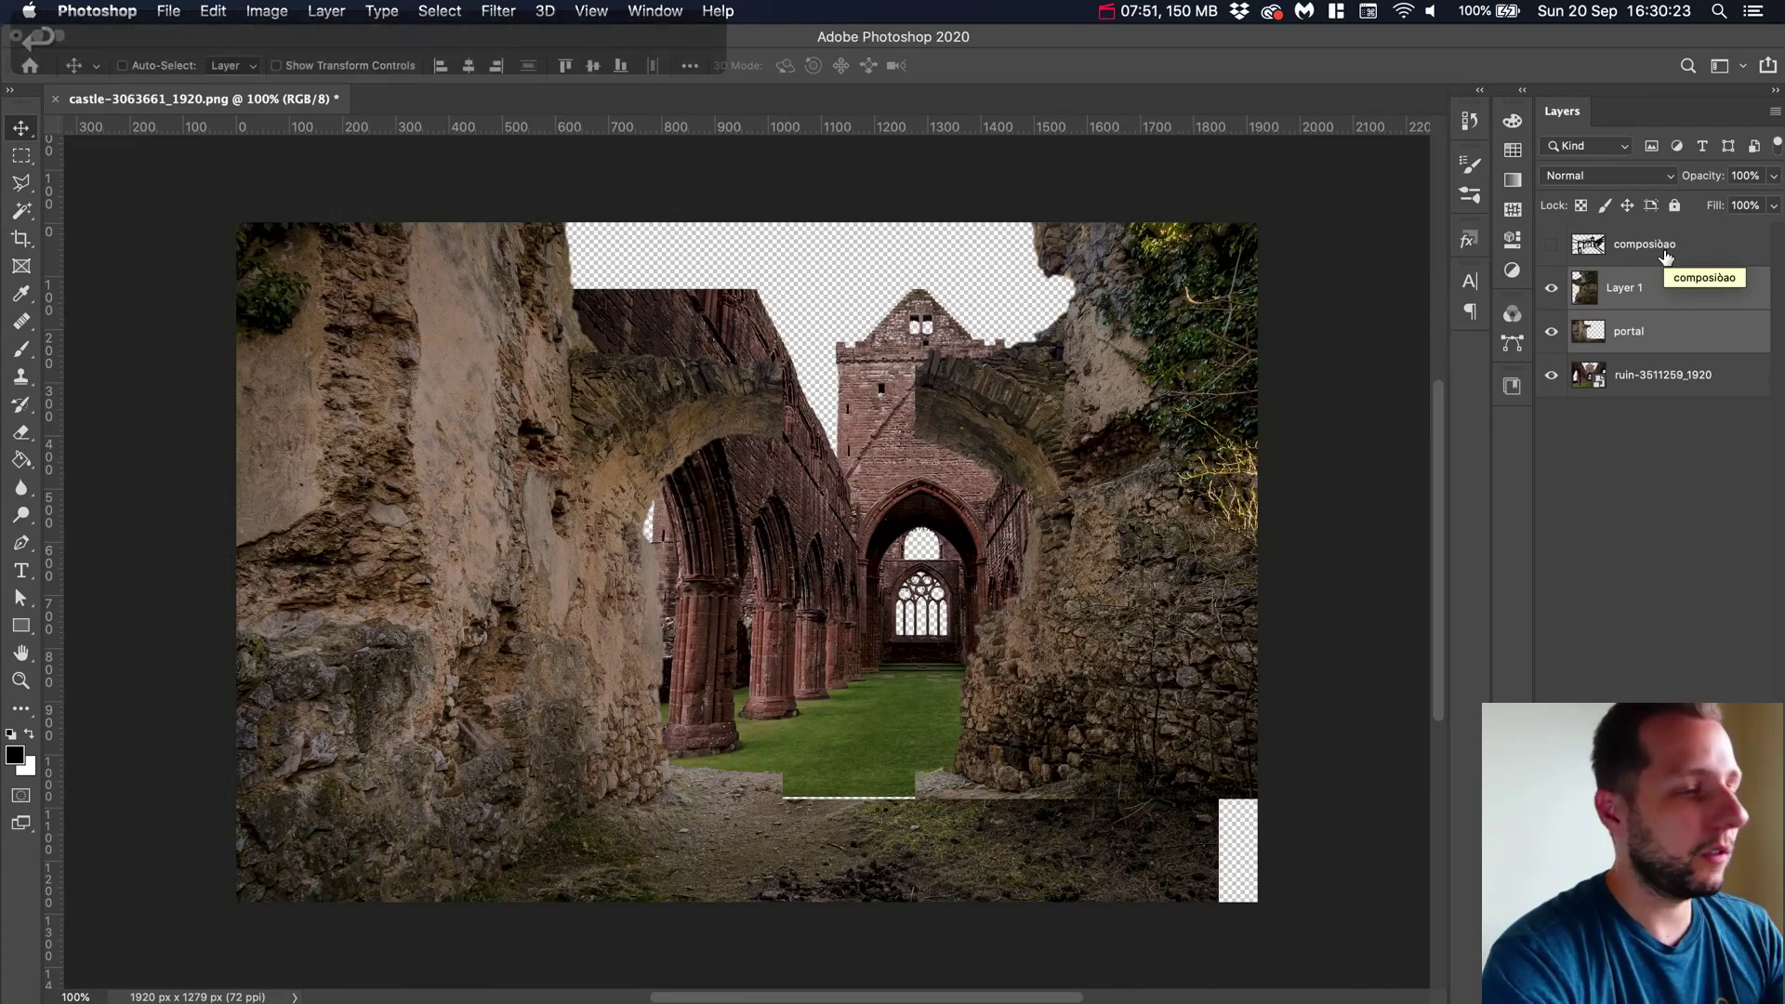
Move only Layer 1 slightly right and down, fine-tuning the right portal half against the ground
left_click(1656, 296)
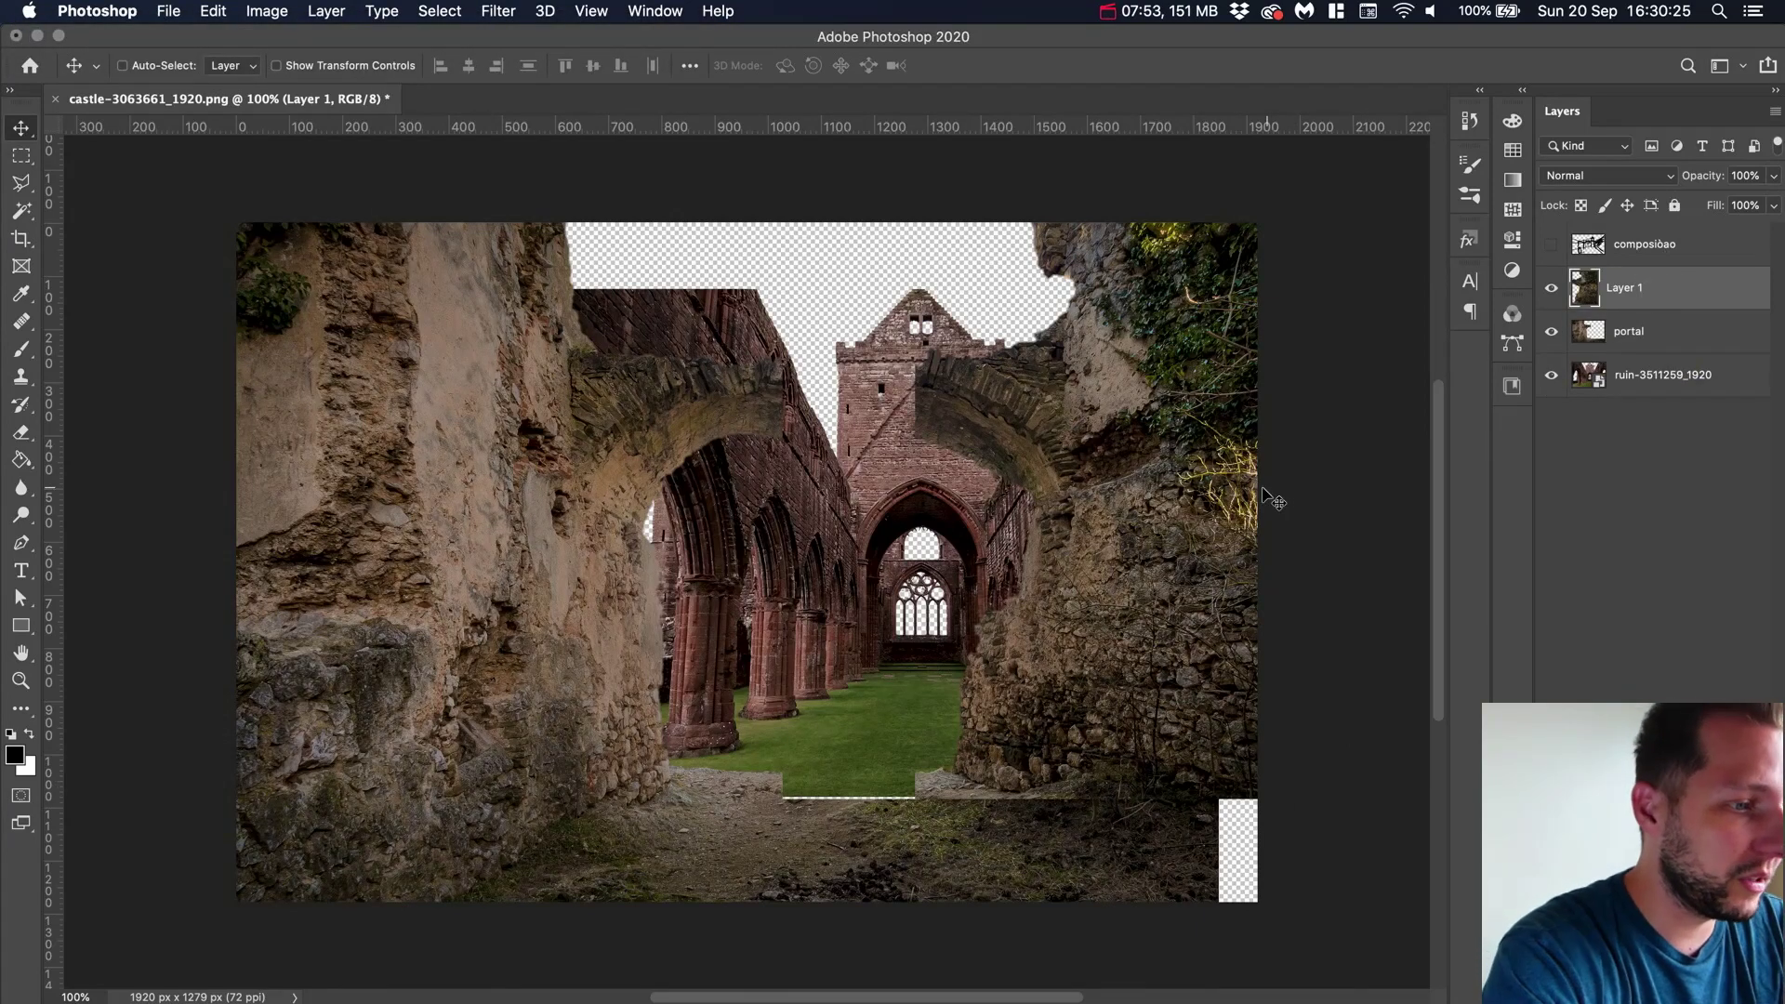
left_click_drag(1089, 641, 1098, 648)
key("Down")
key("Down")
key("Up")
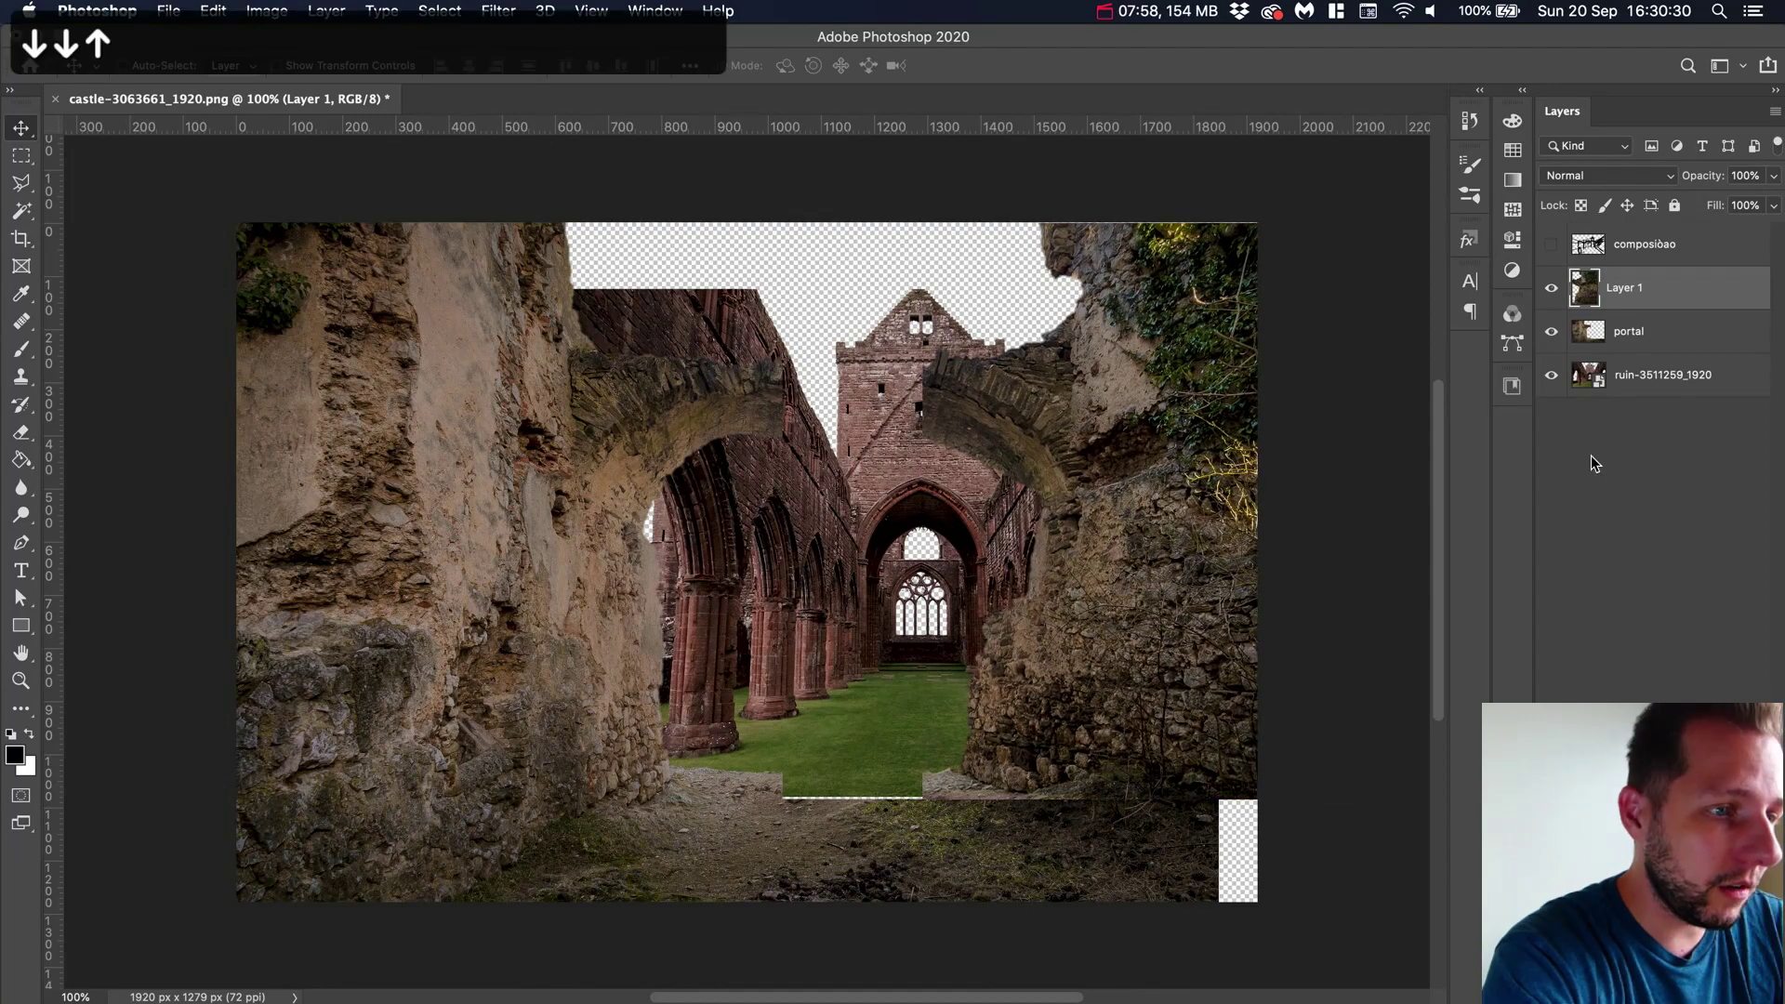
Enlarge the ruin-3511259_1920 layer to 70.82% and reposition it horizontally so it fills the widened archway
left_click(1665, 377)
left_click_drag(919, 514, 891, 514)
key("super+t")
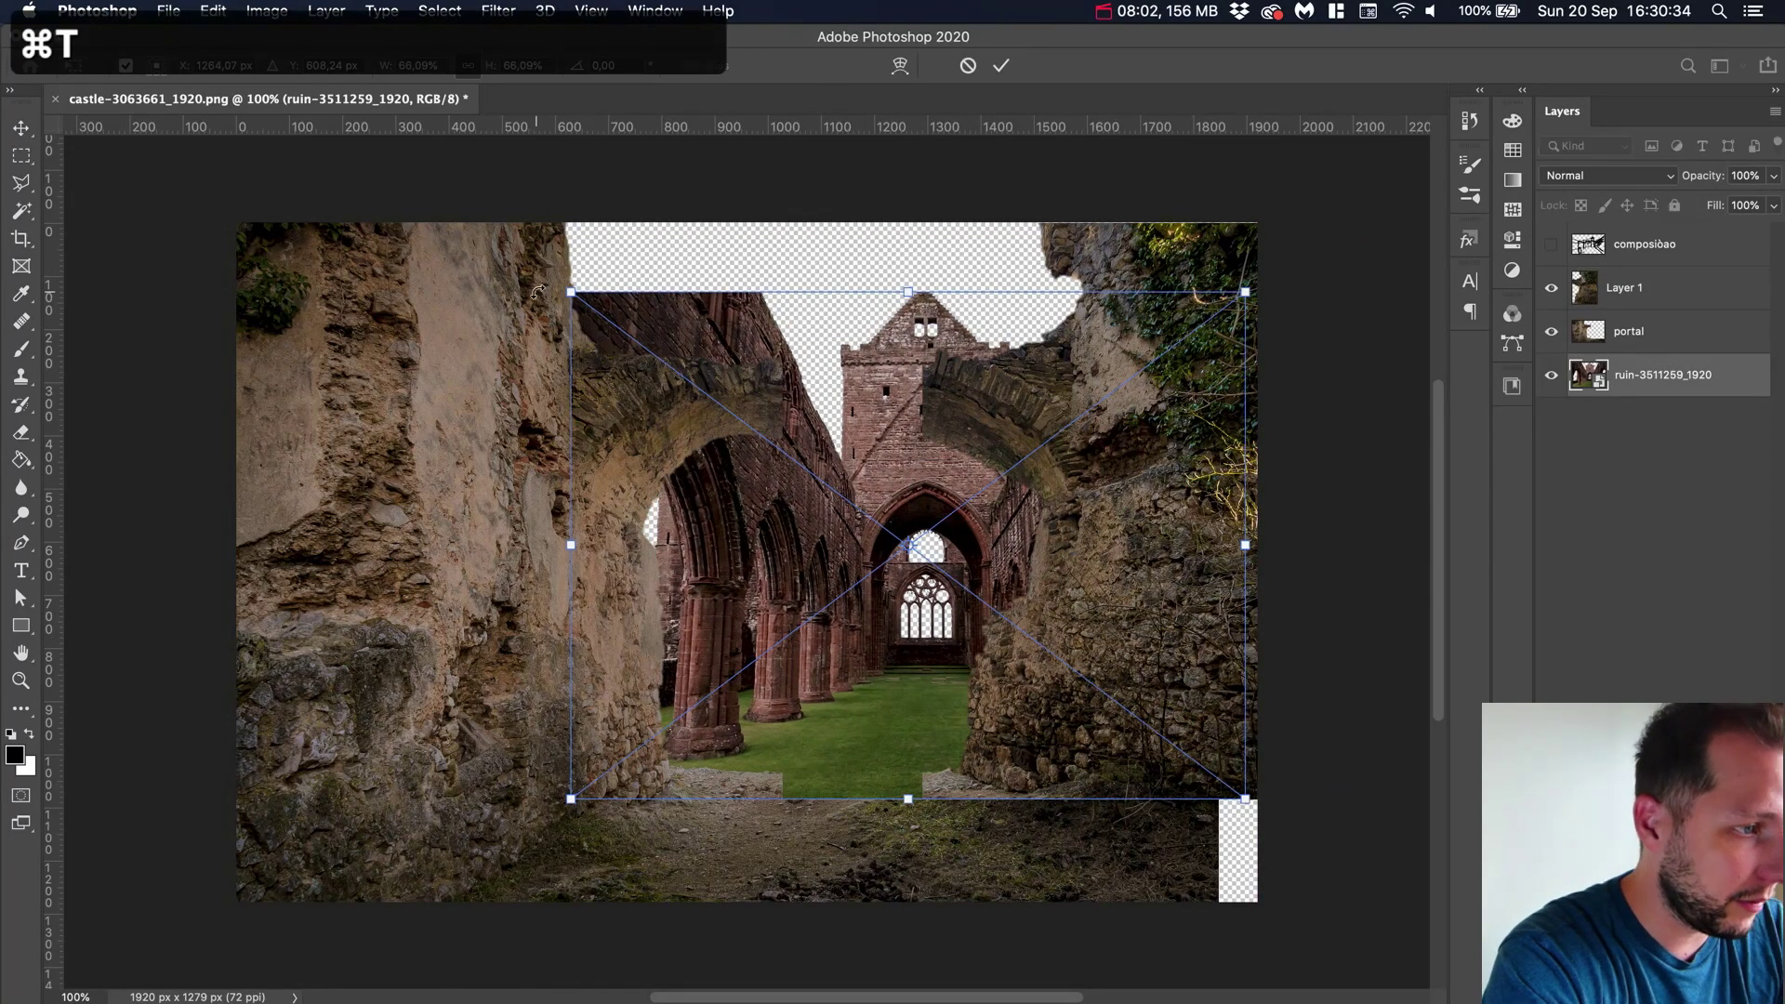
left_click_drag(564, 289, 521, 251)
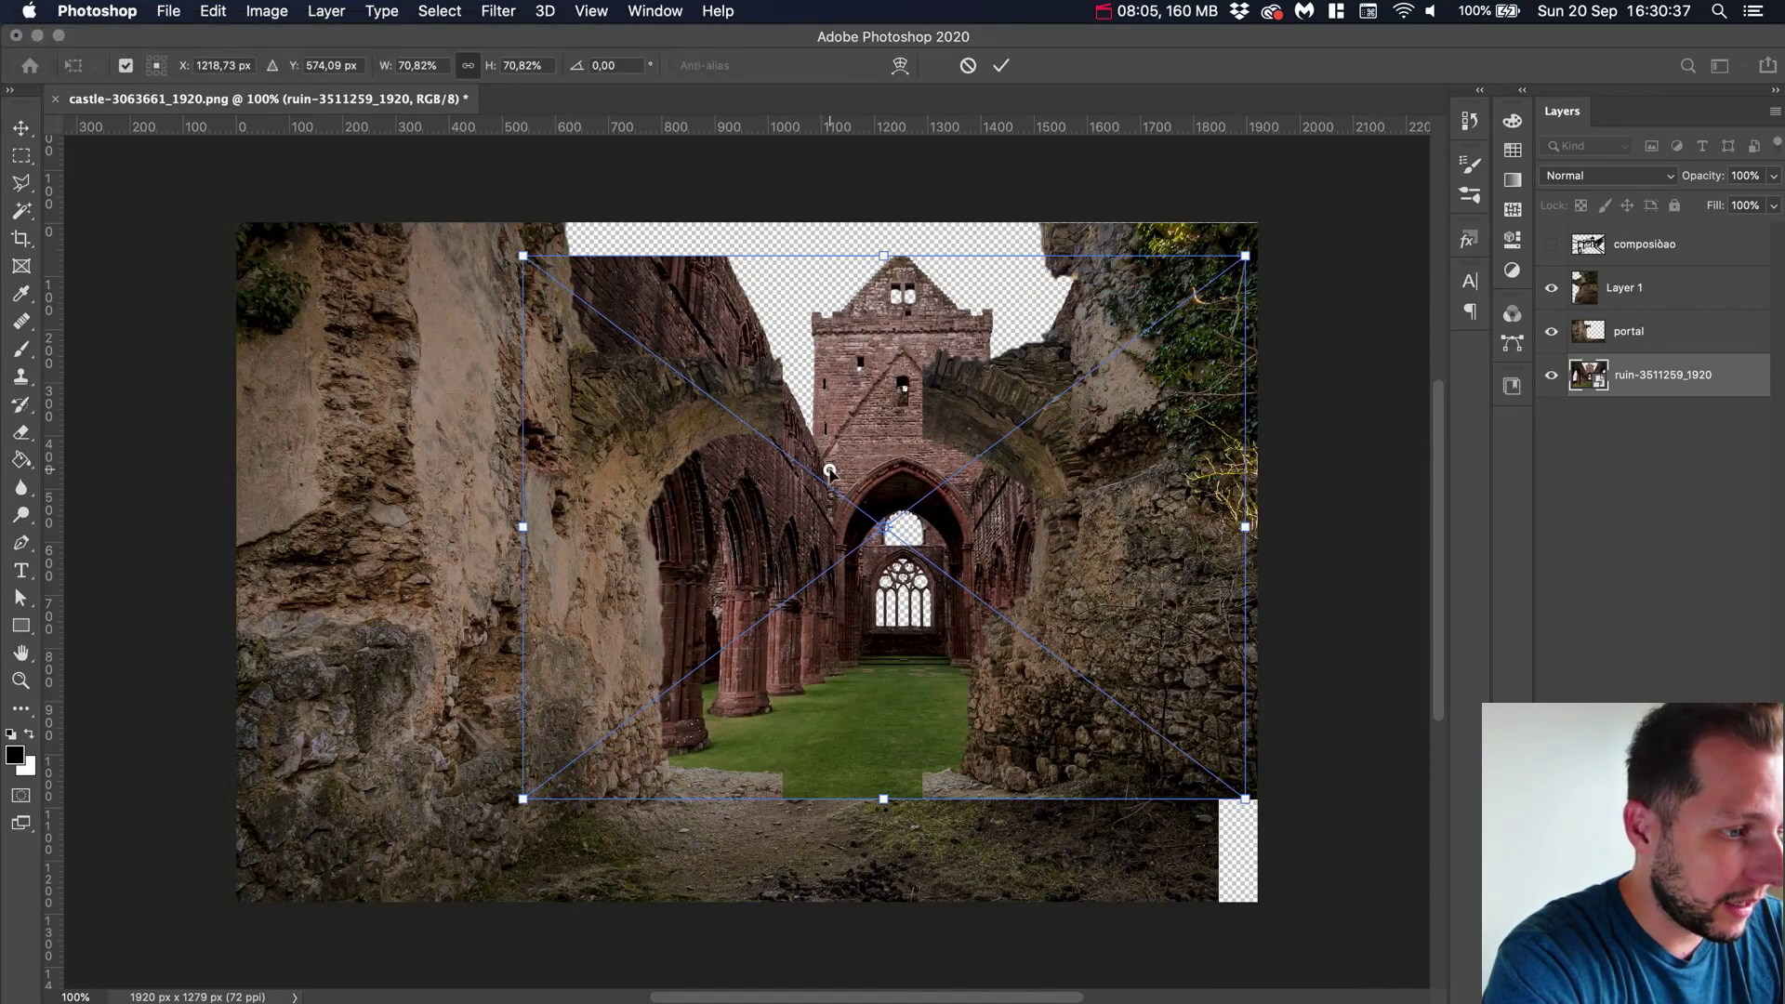
left_click_drag(818, 476, 836, 479)
key("Return")
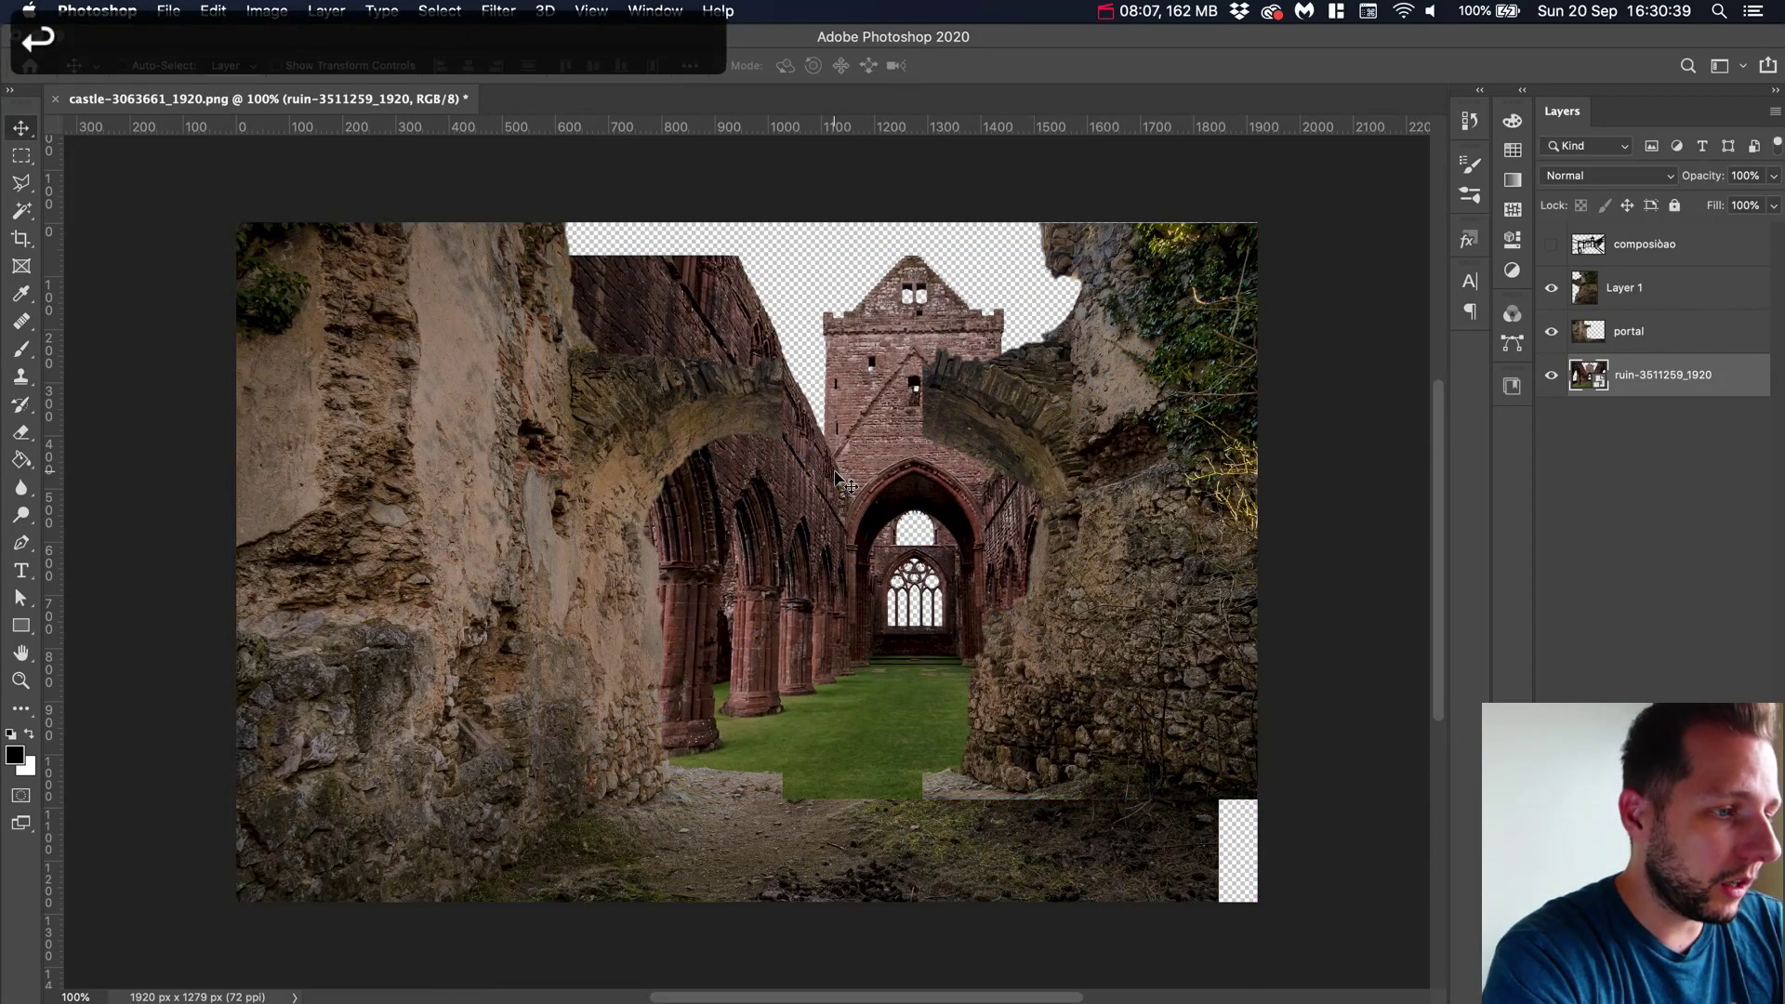
Nudge the ruin-3511259_1920 layer down about 13 px behind the portal
key("Down")
key("Down")
key("Down")
key("Down")
key("Down")
key("Down")
key("Down")
key("Down")
key("Down")
key("Down")
key("Down")
key("Down")
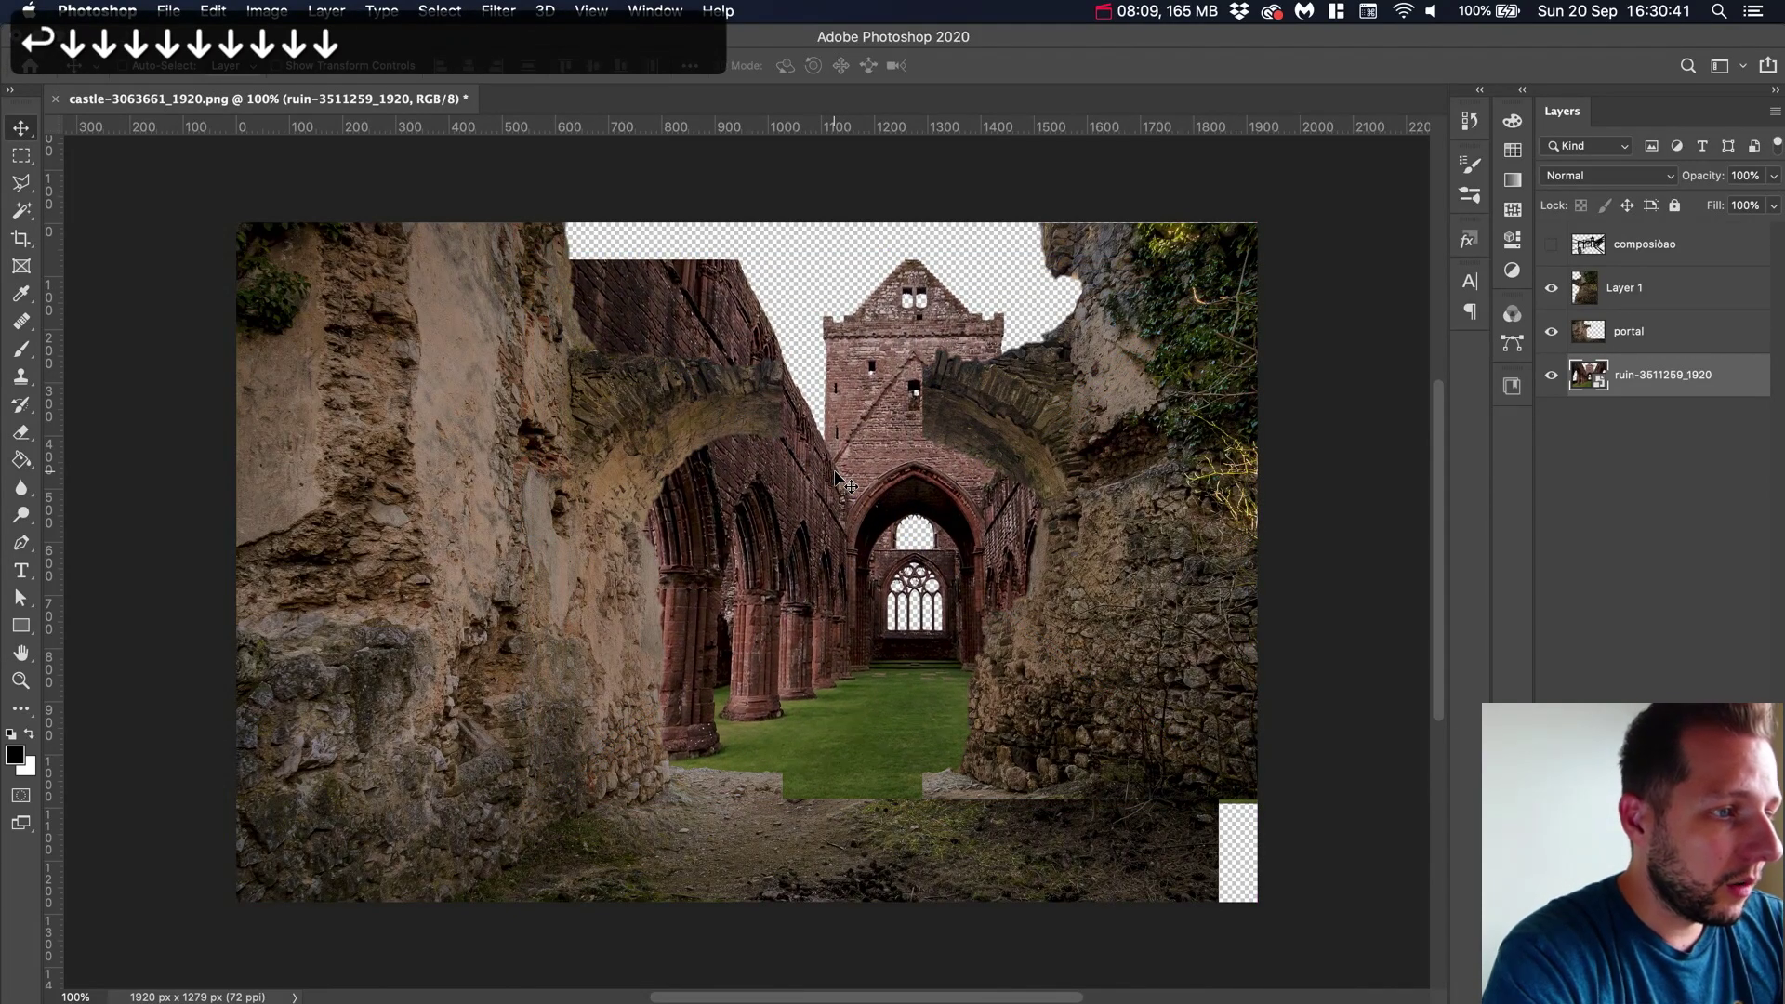
key("Down")
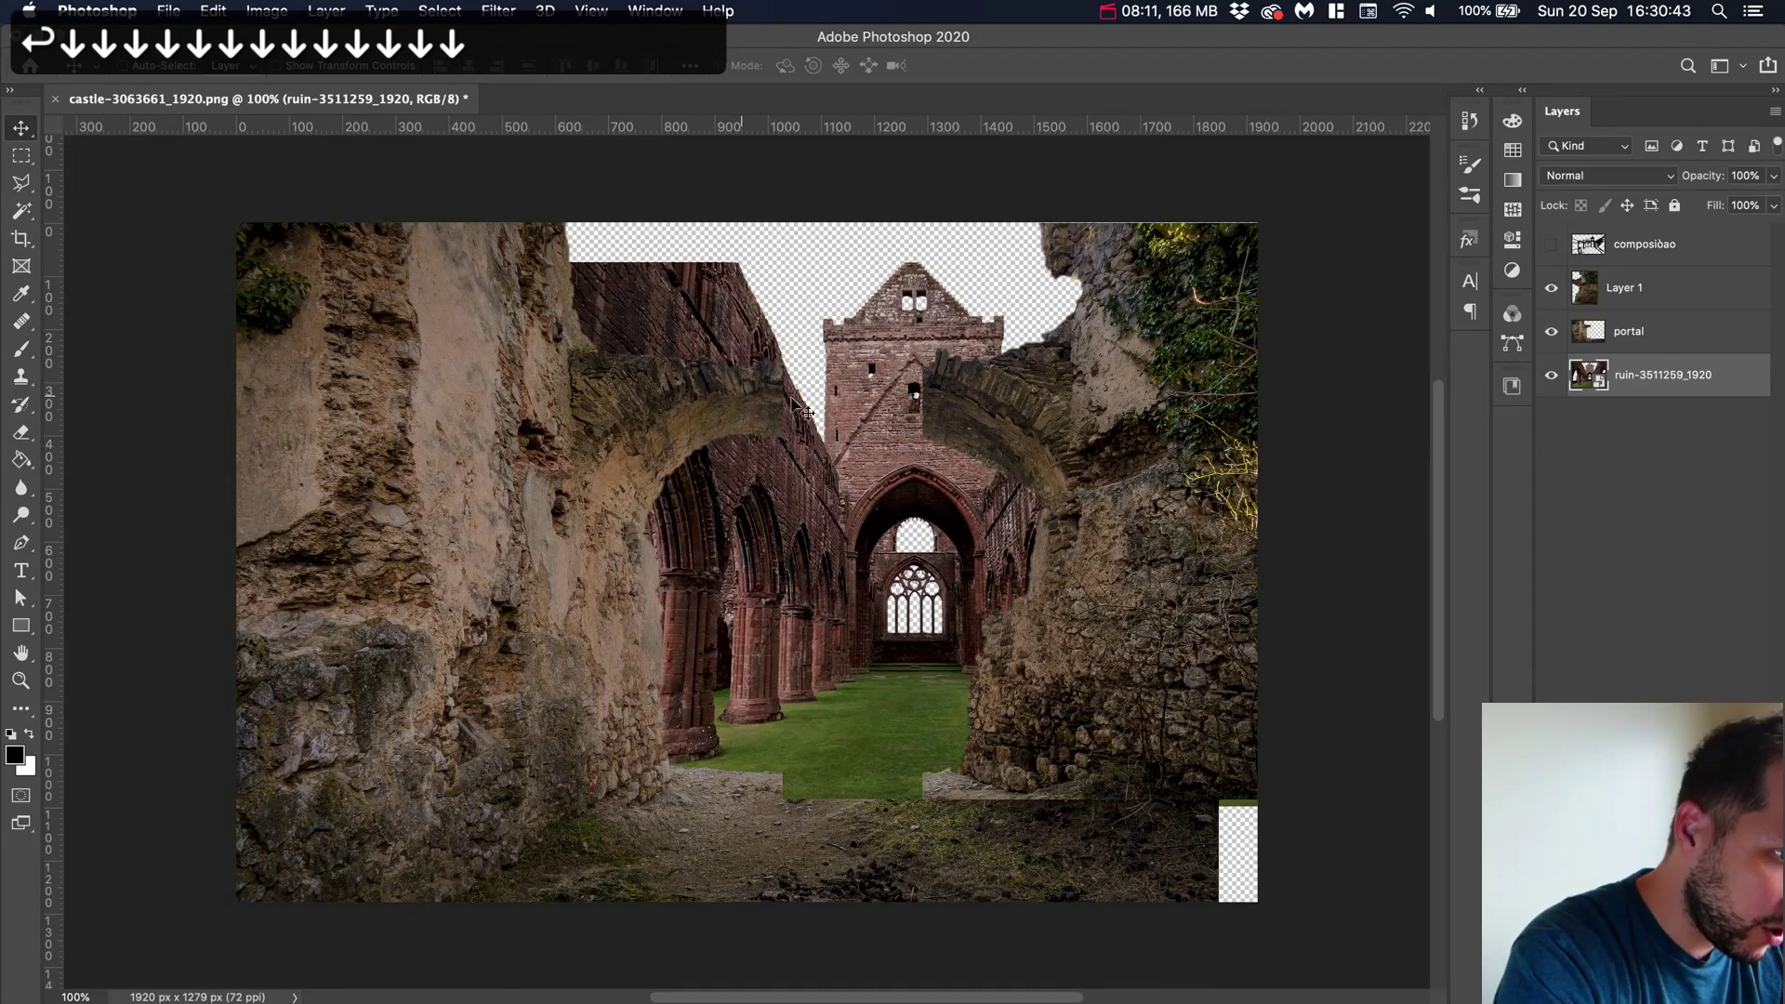
Check the left arch's cut edge with the ruin layer hidden and shown, and nudge the ruin about 3 px down and 3 px left
left_click(1551, 375)
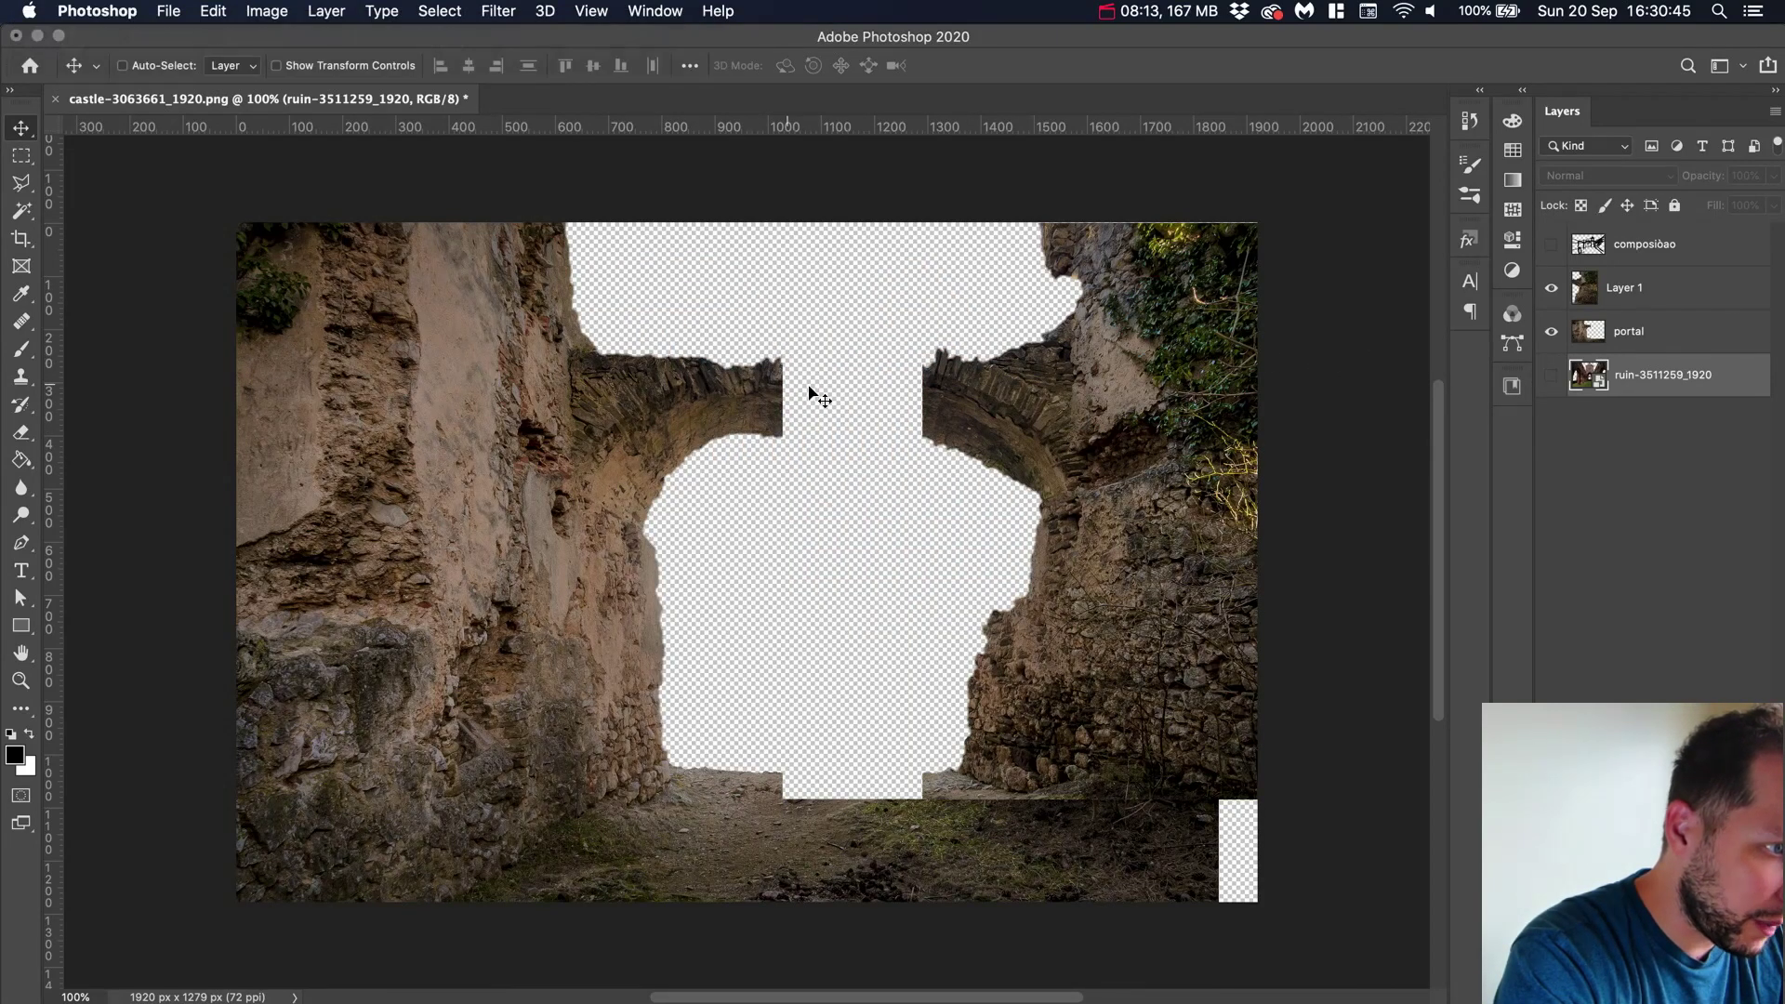
left_click(1552, 370)
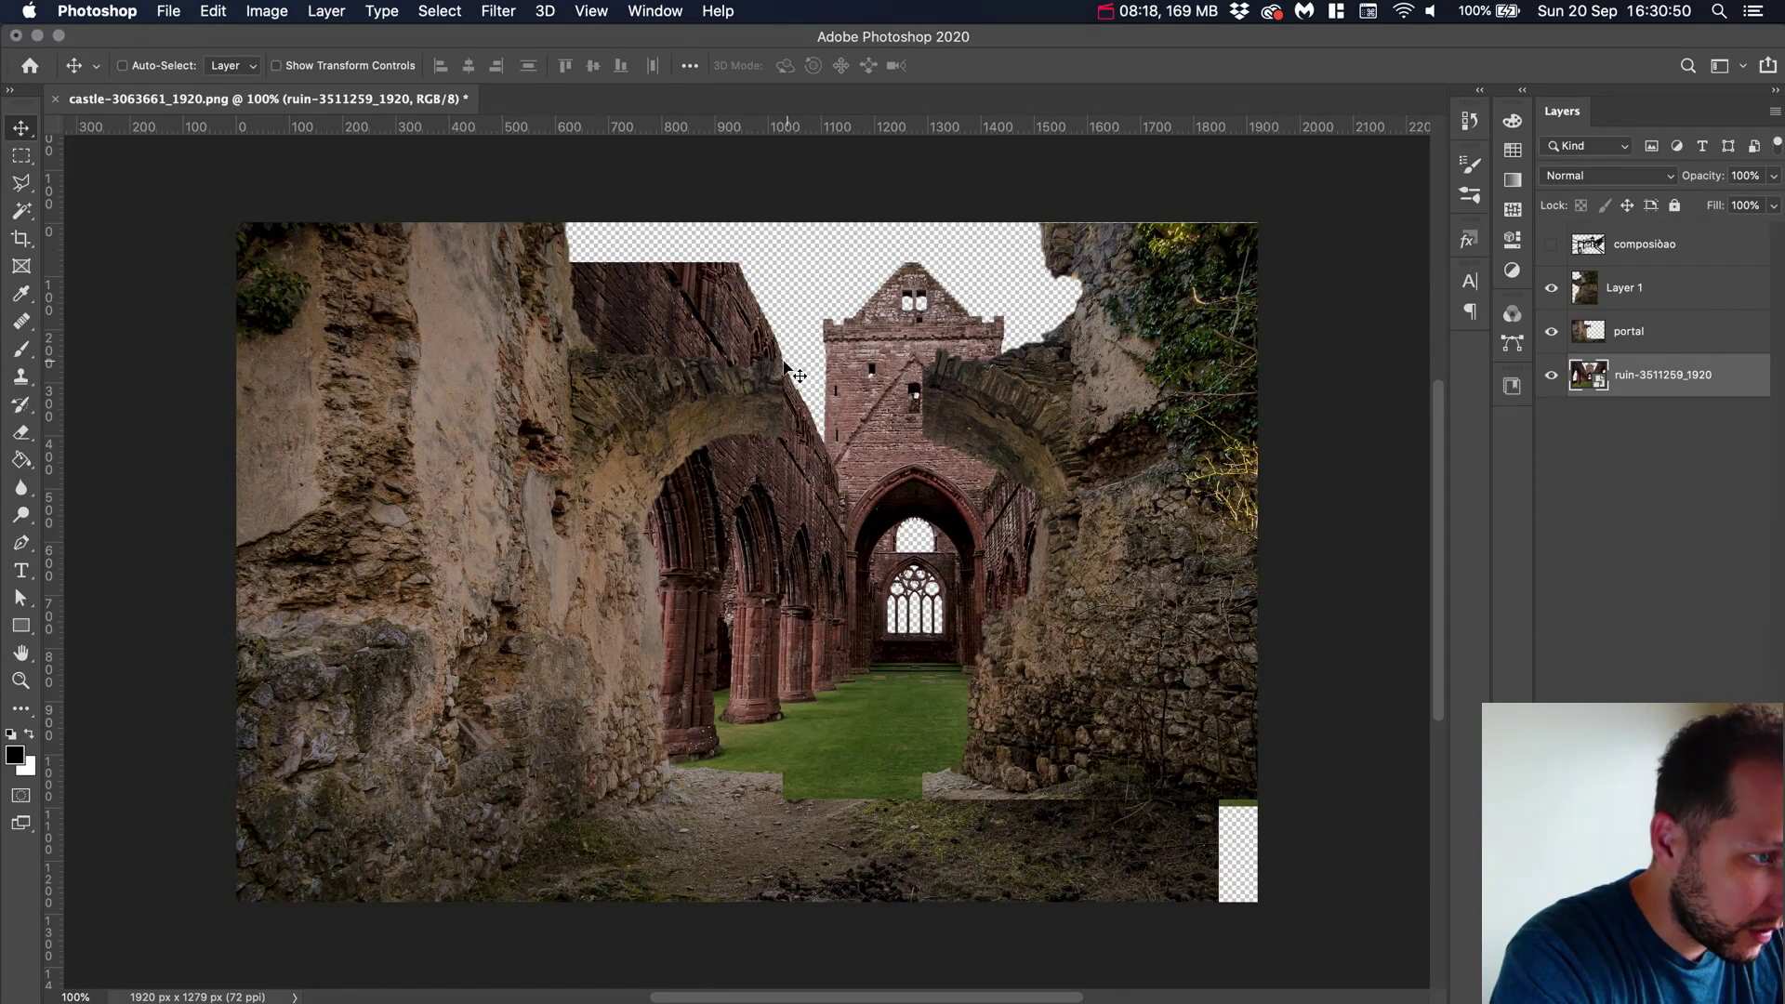
key("super+plus")
key("super+plus")
key("super+plus")
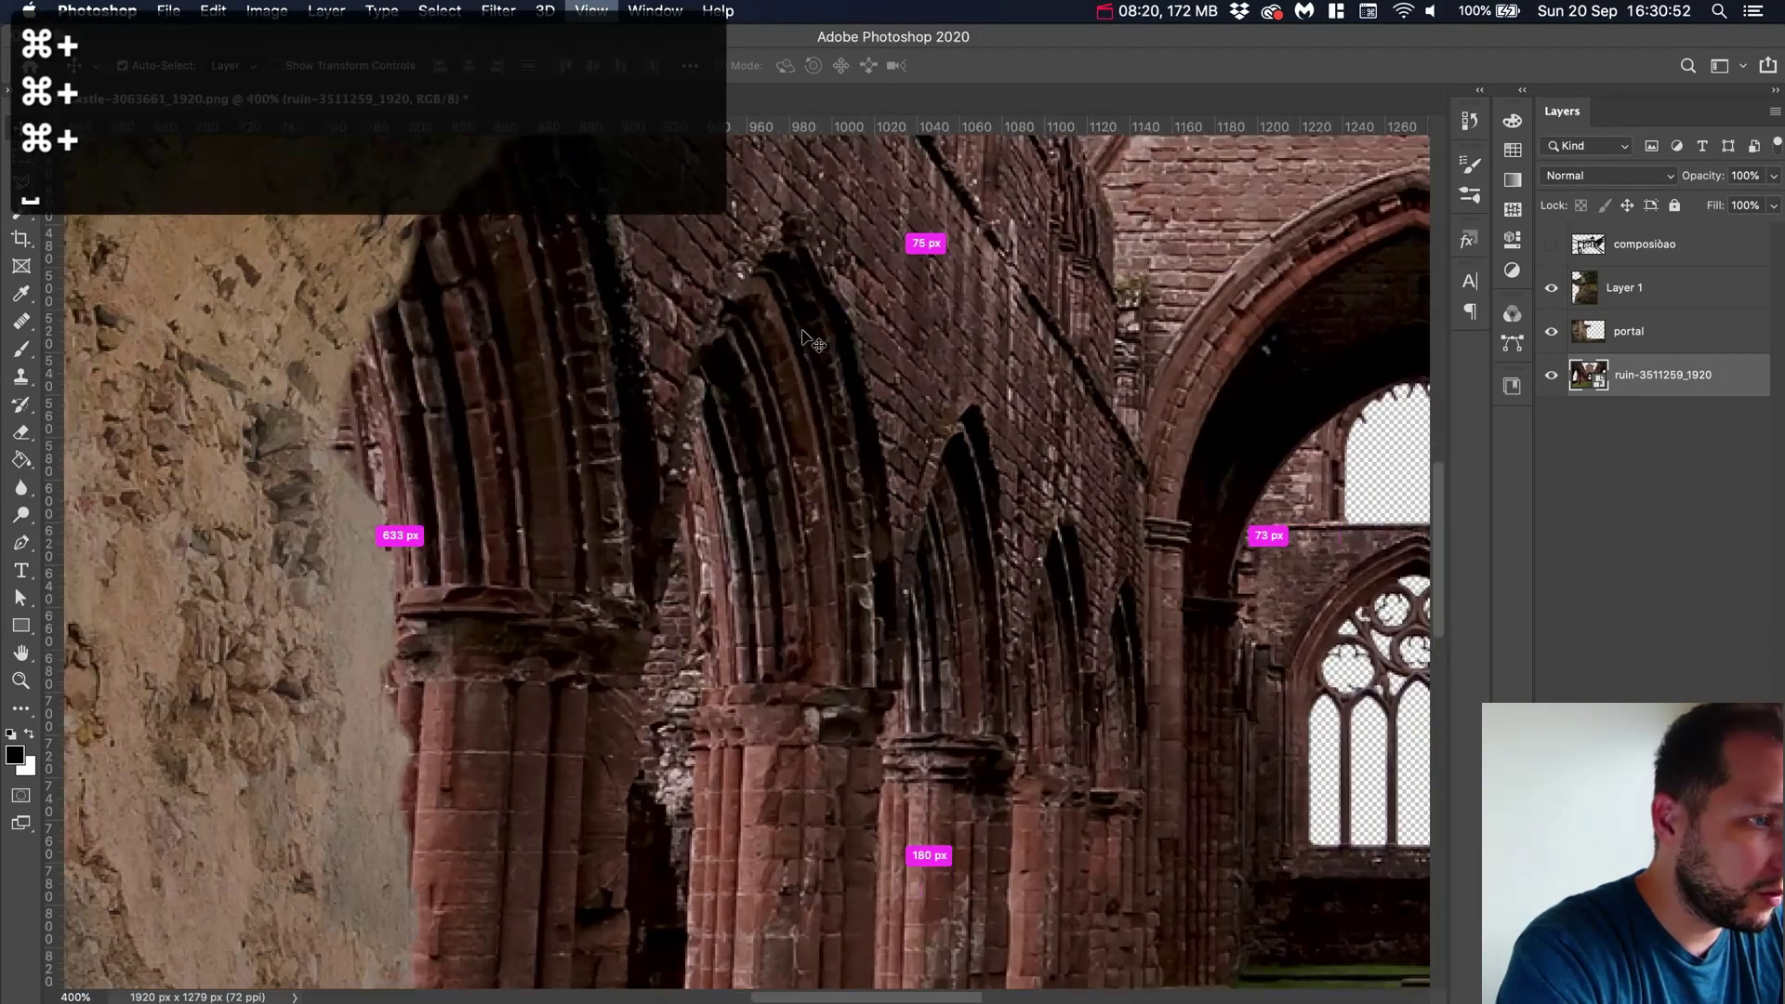
key("space")
left_click_drag(804, 330, 877, 626)
left_click_drag(998, 333, 995, 575)
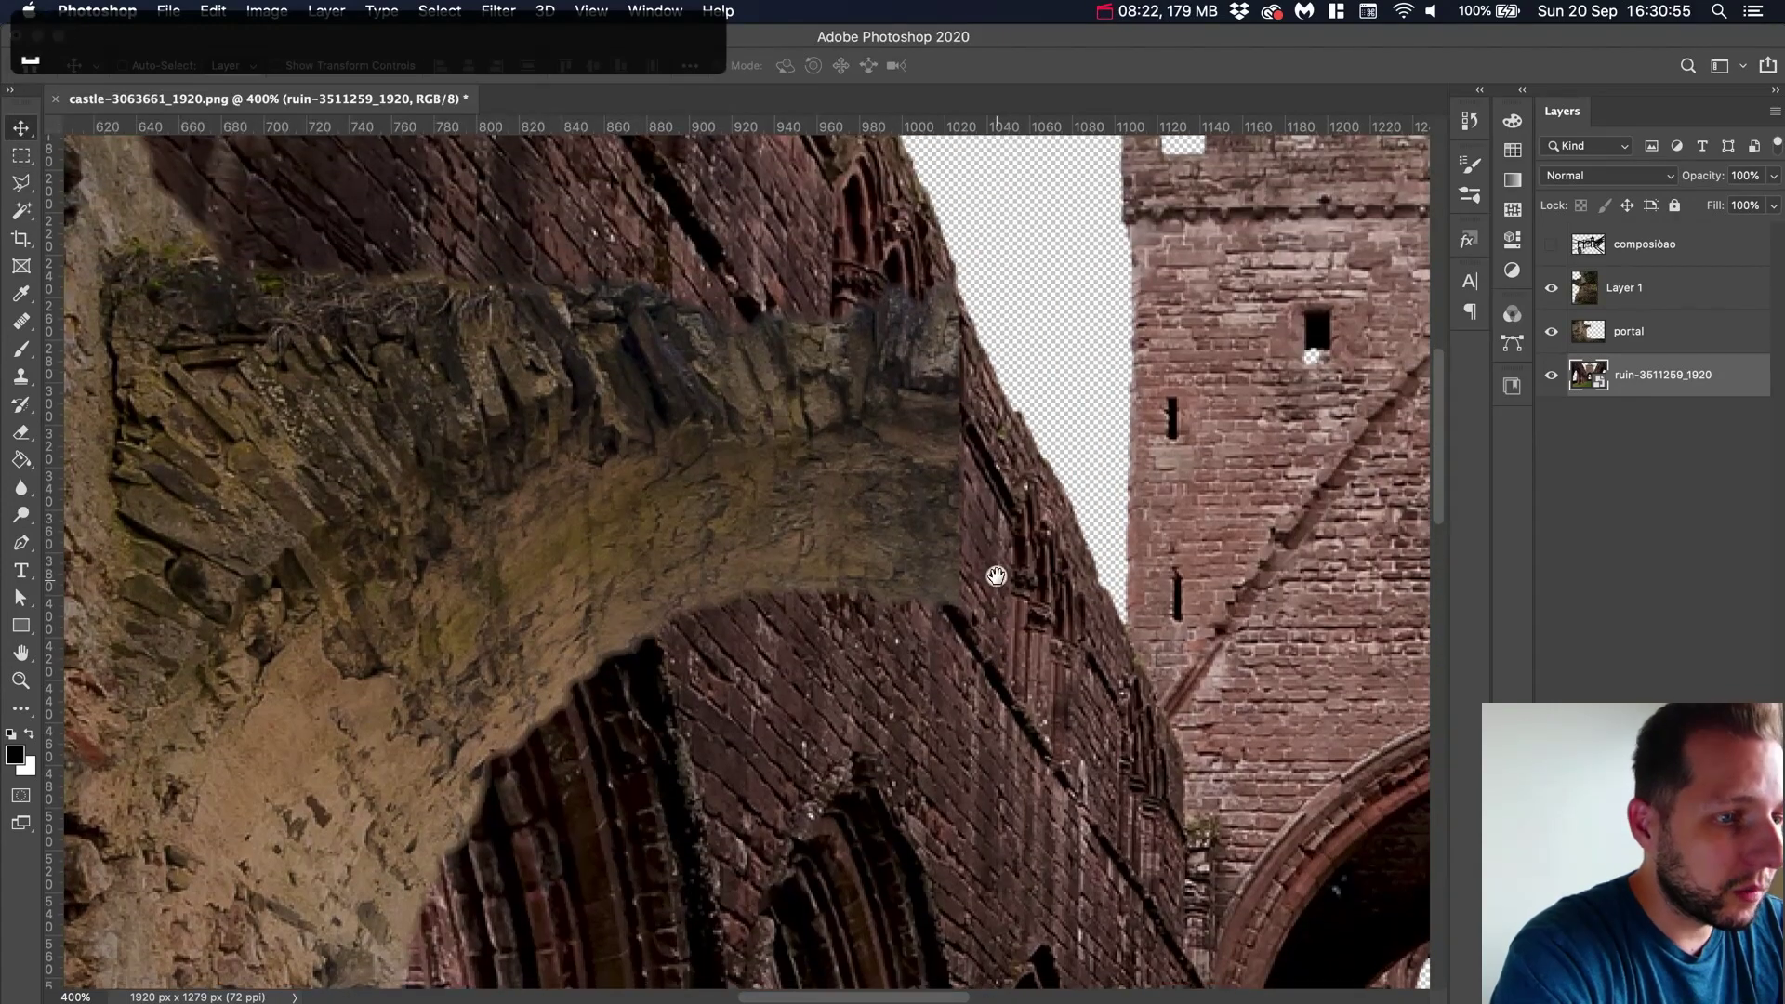
key("Down")
key("Down")
key("Down")
key("Left")
key("Left")
key("Left")
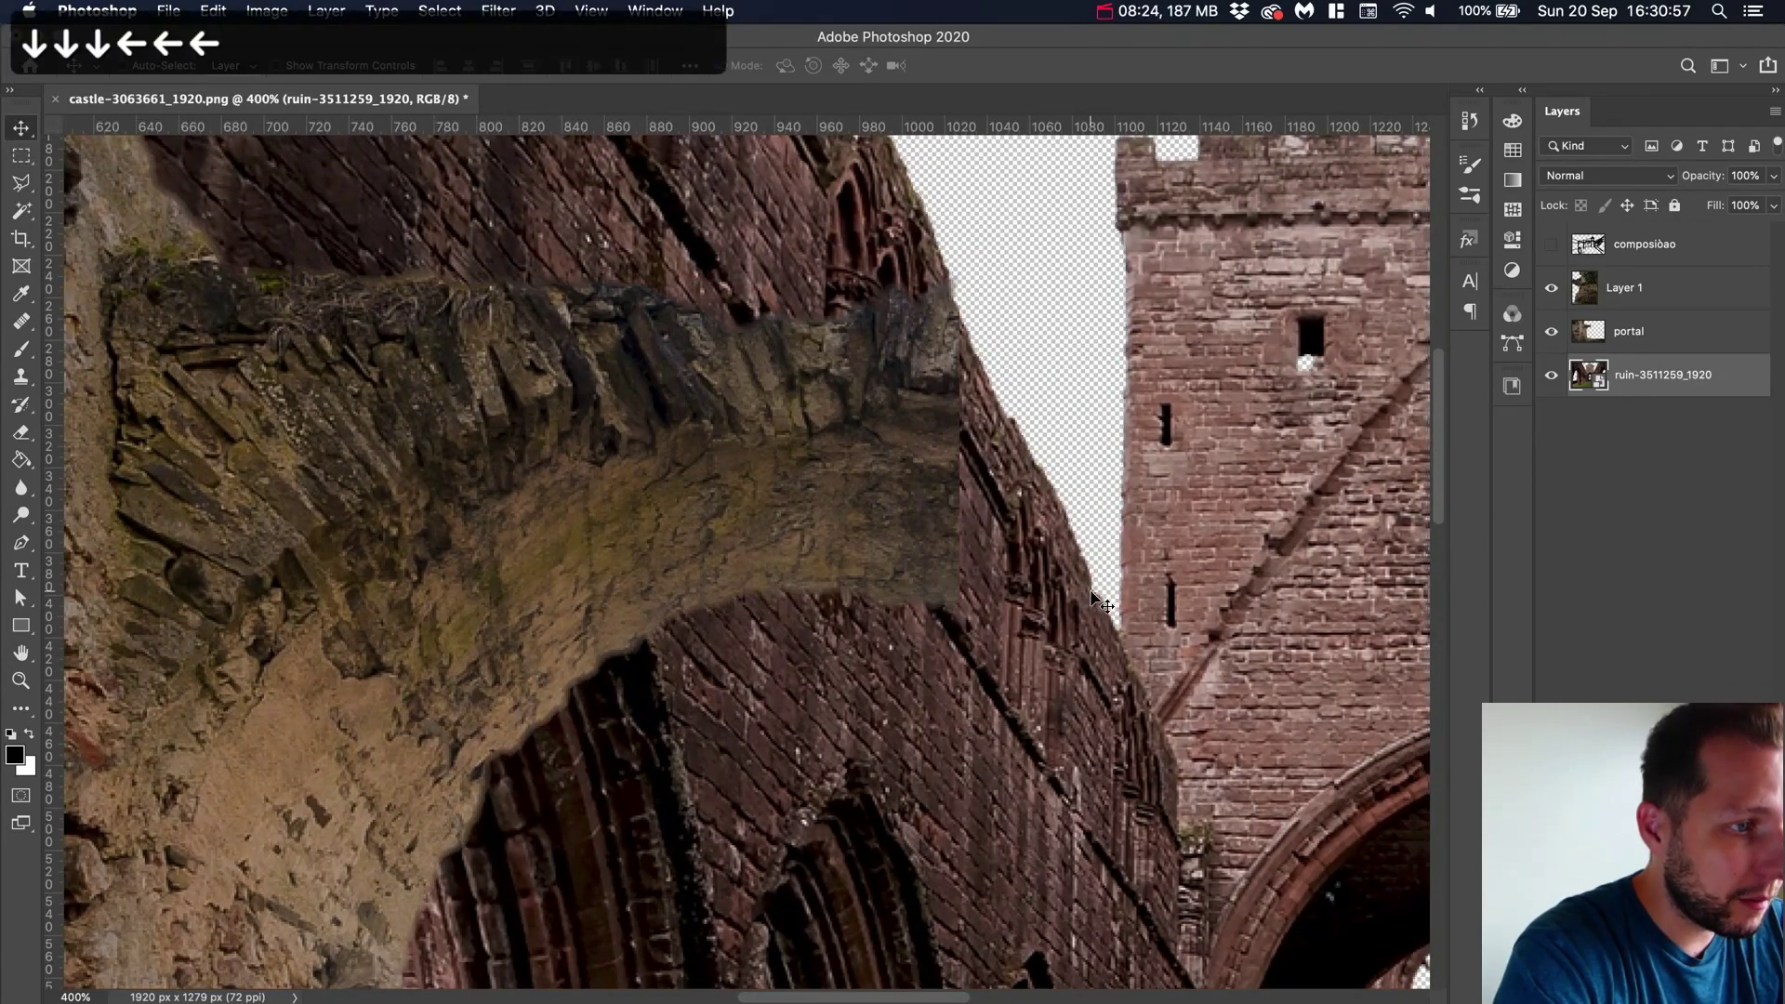
key("super+0")
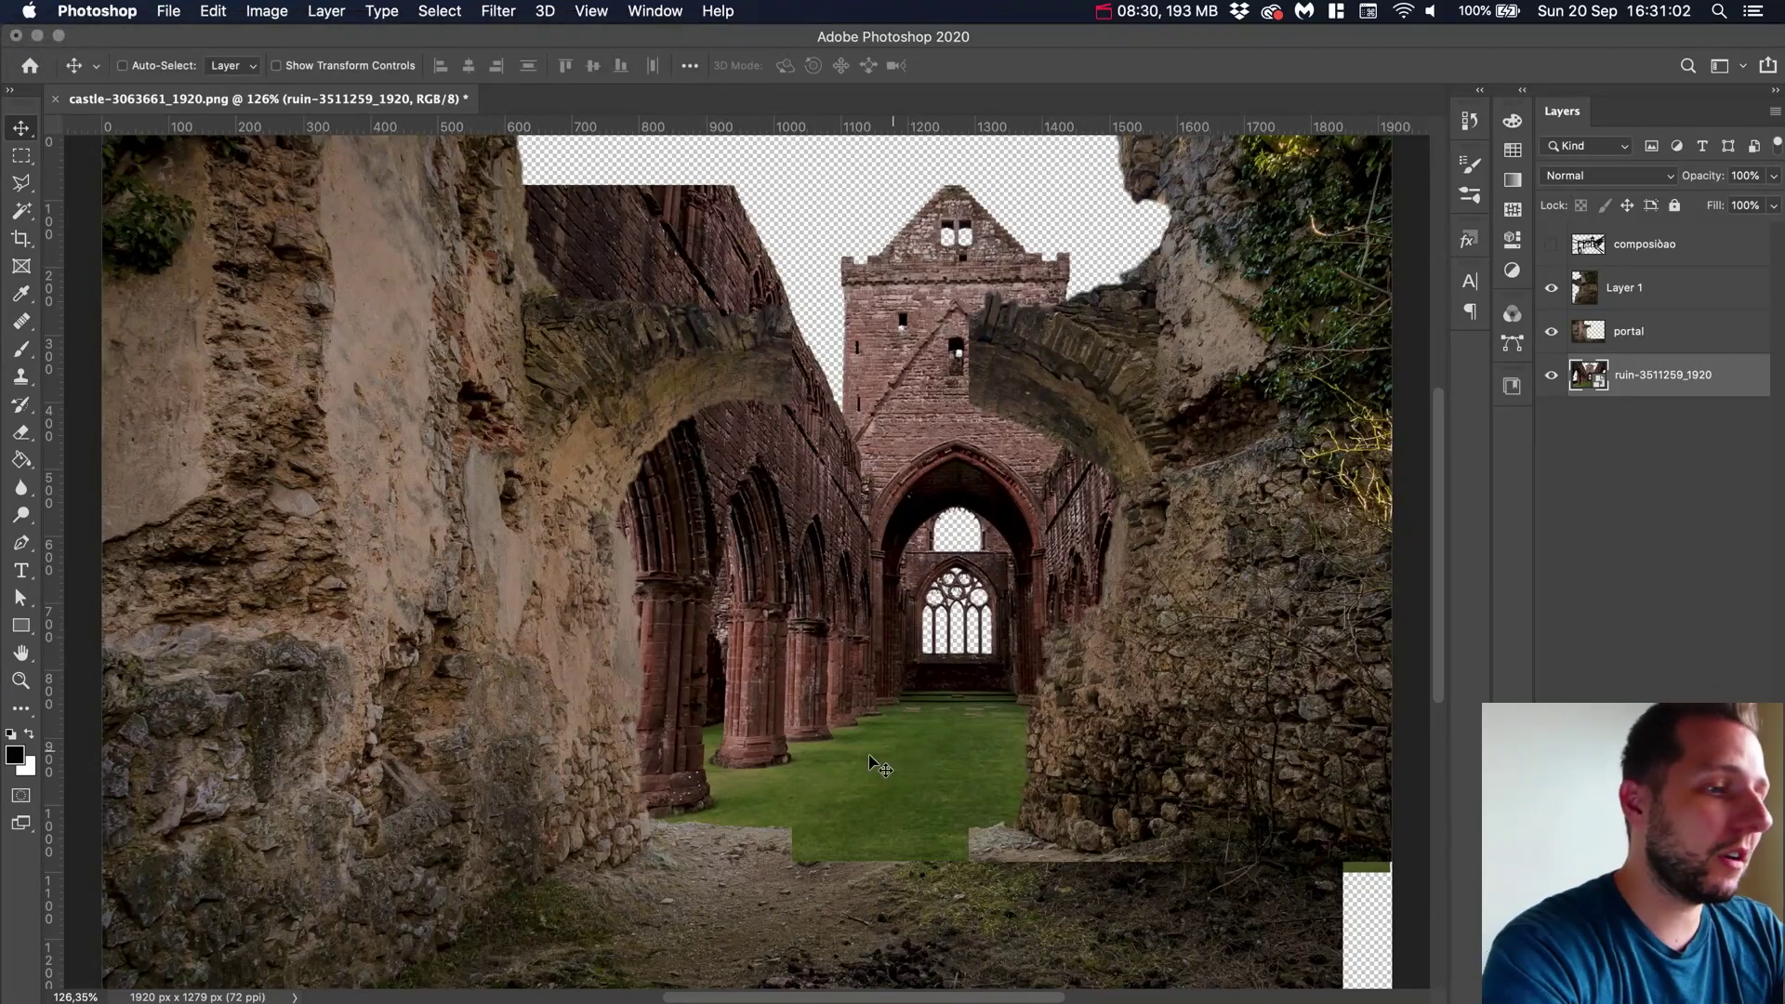
Place indian-5487436_1920.png from Finder into the document, scale it to 44.05%, and position the rider on the grass inside the archway
key("super+Tab")
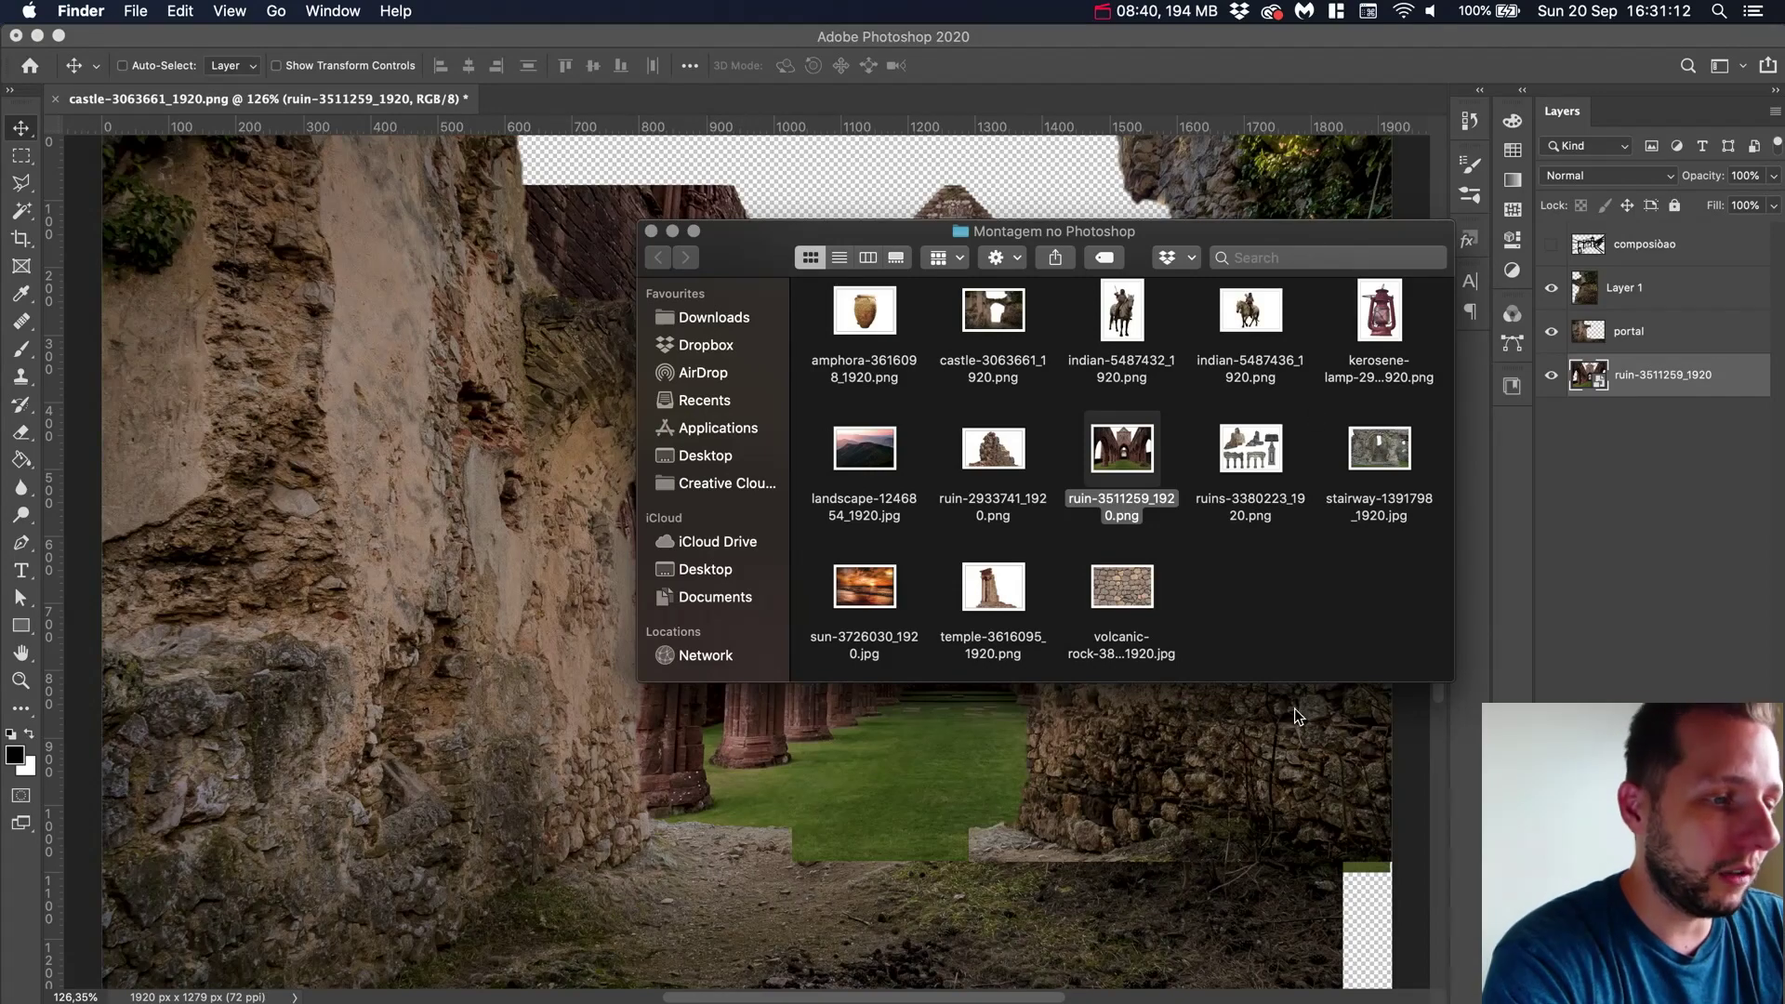
left_click_drag(1250, 311, 1079, 172)
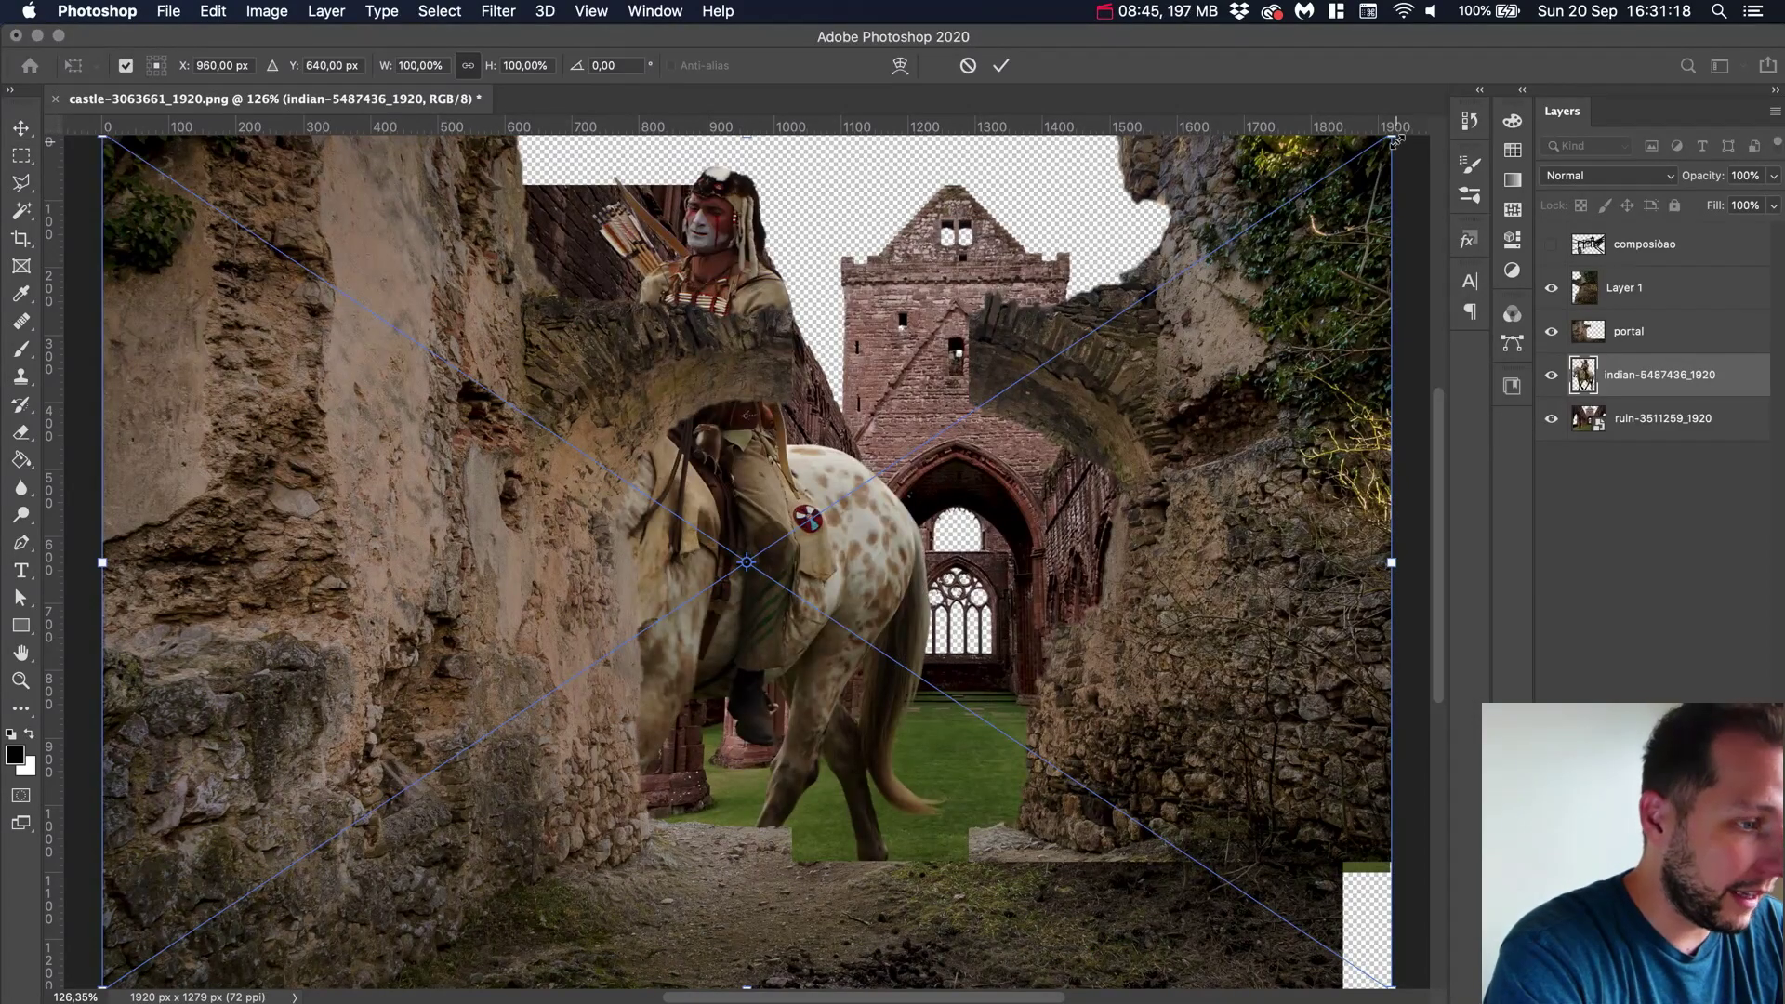
left_click_drag(1395, 139, 1083, 339)
left_click_drag(867, 471, 1088, 516)
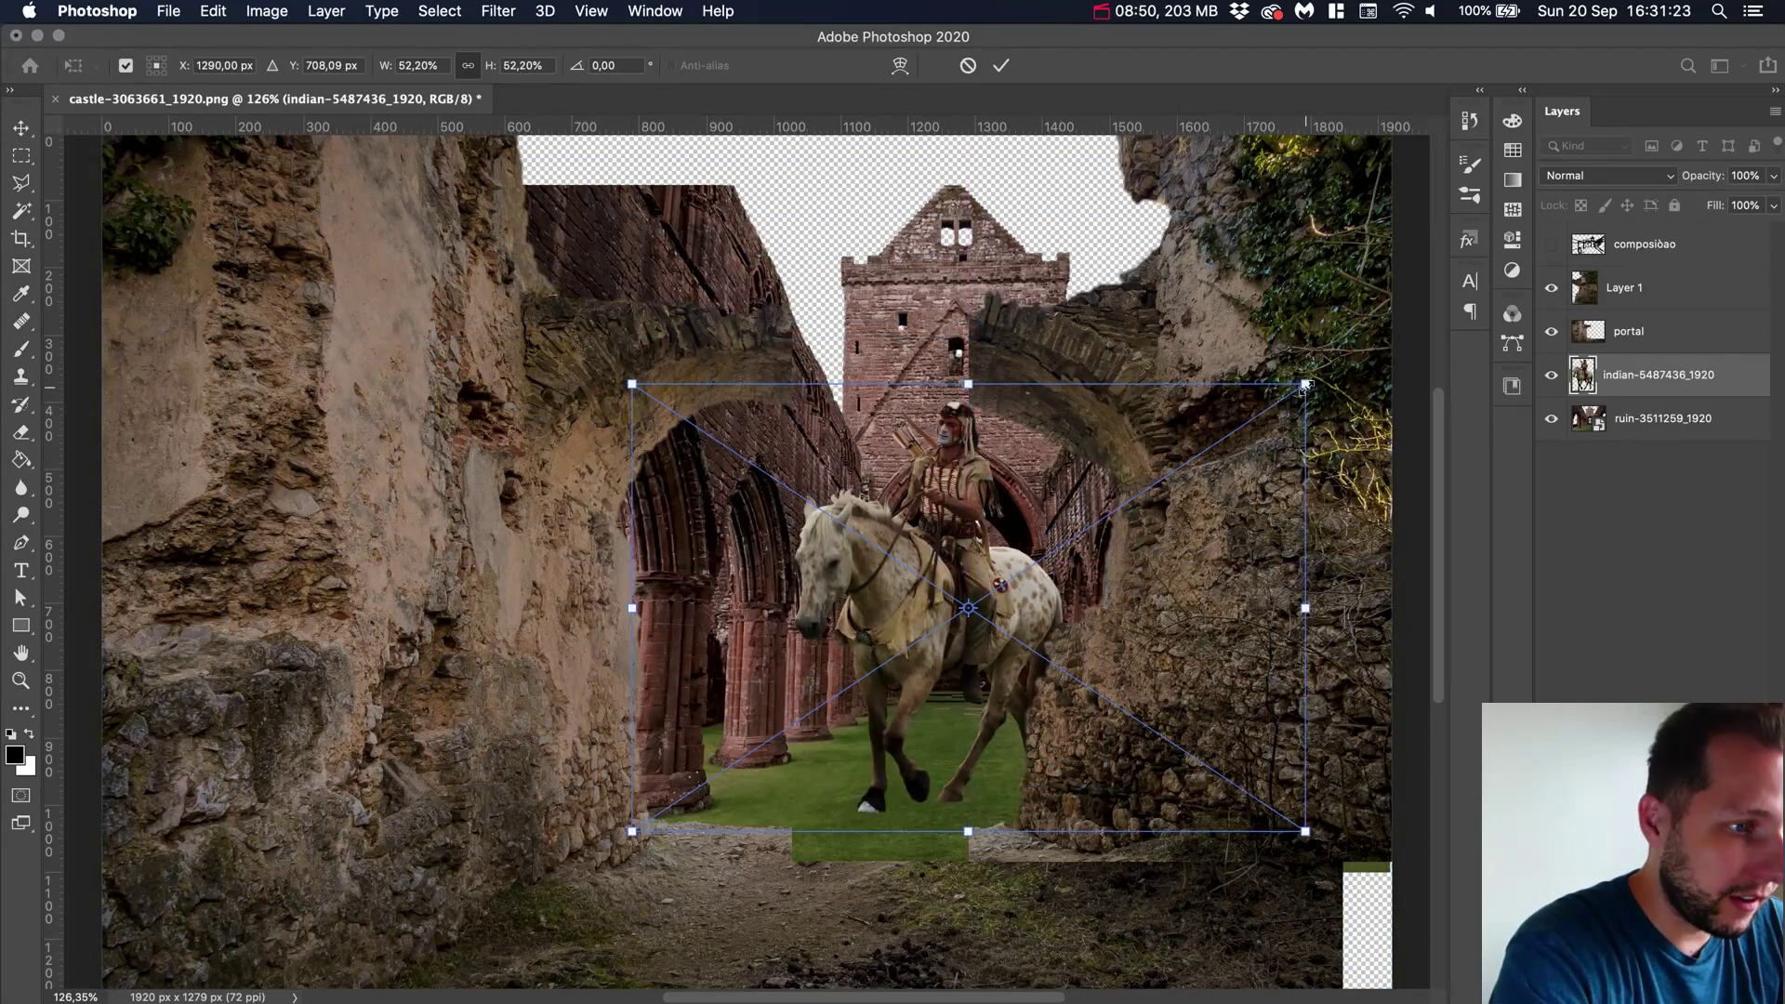
left_click_drag(1305, 384, 1252, 419)
left_click_drag(1020, 510, 1012, 537)
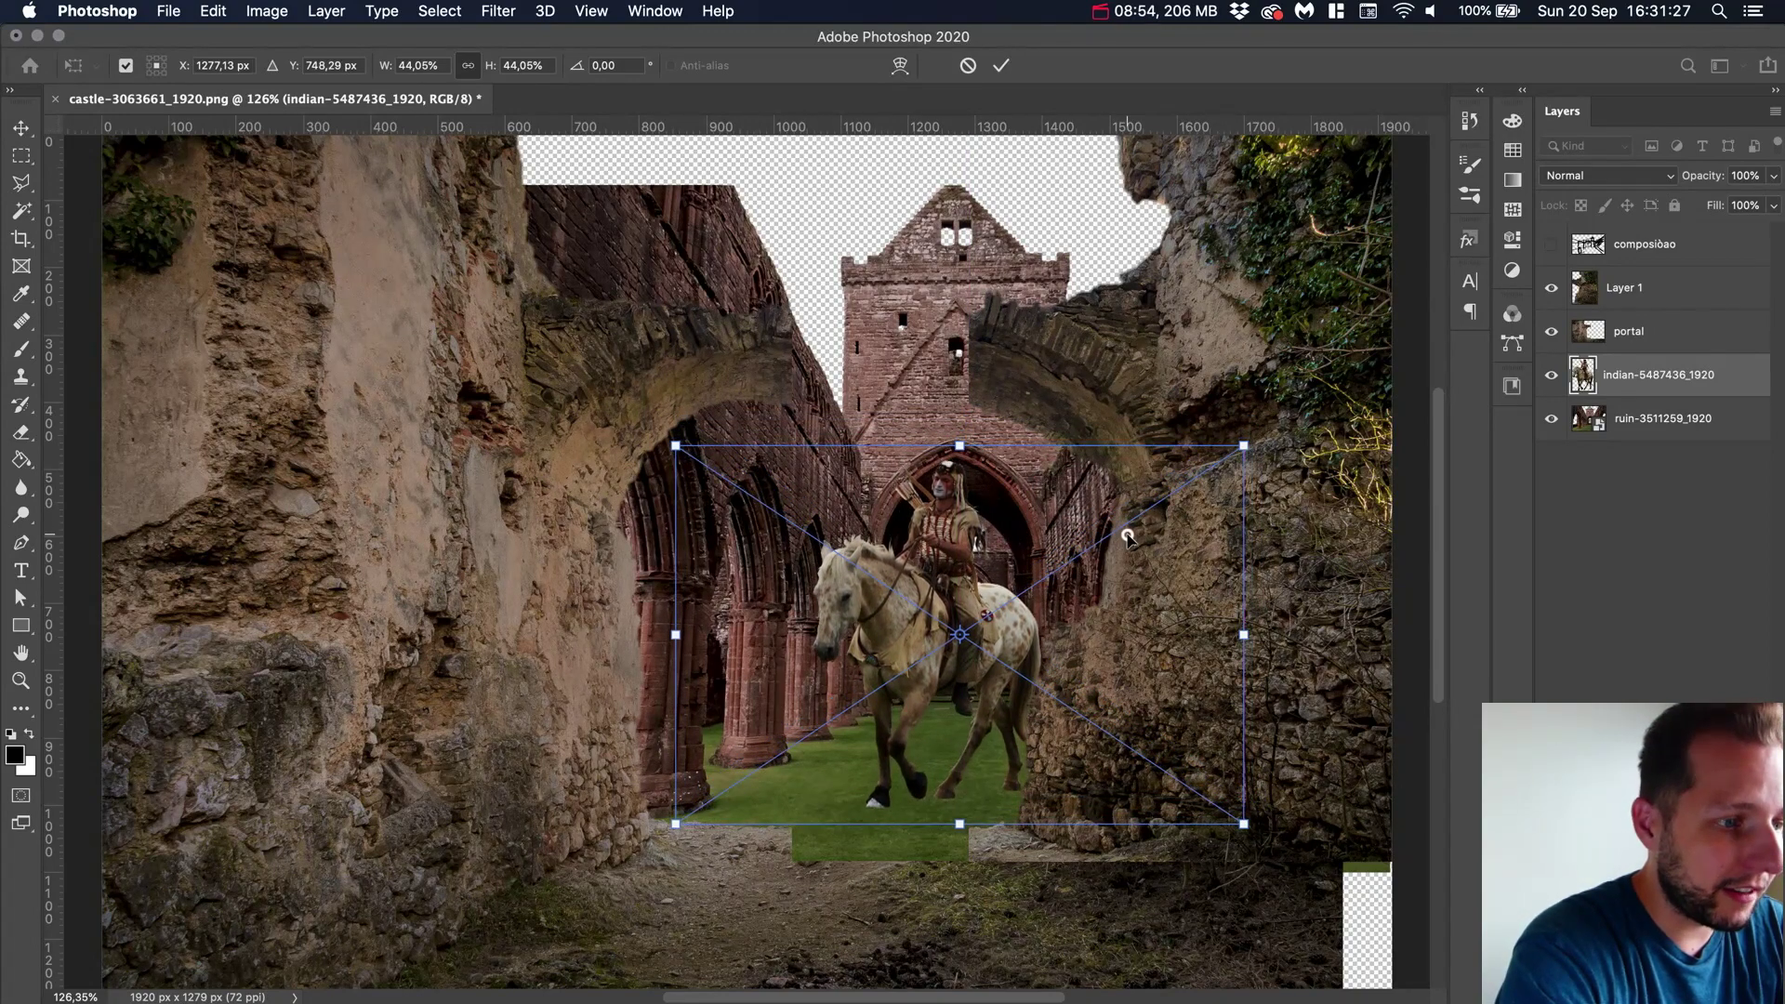
left_click_drag(1127, 536, 1143, 564)
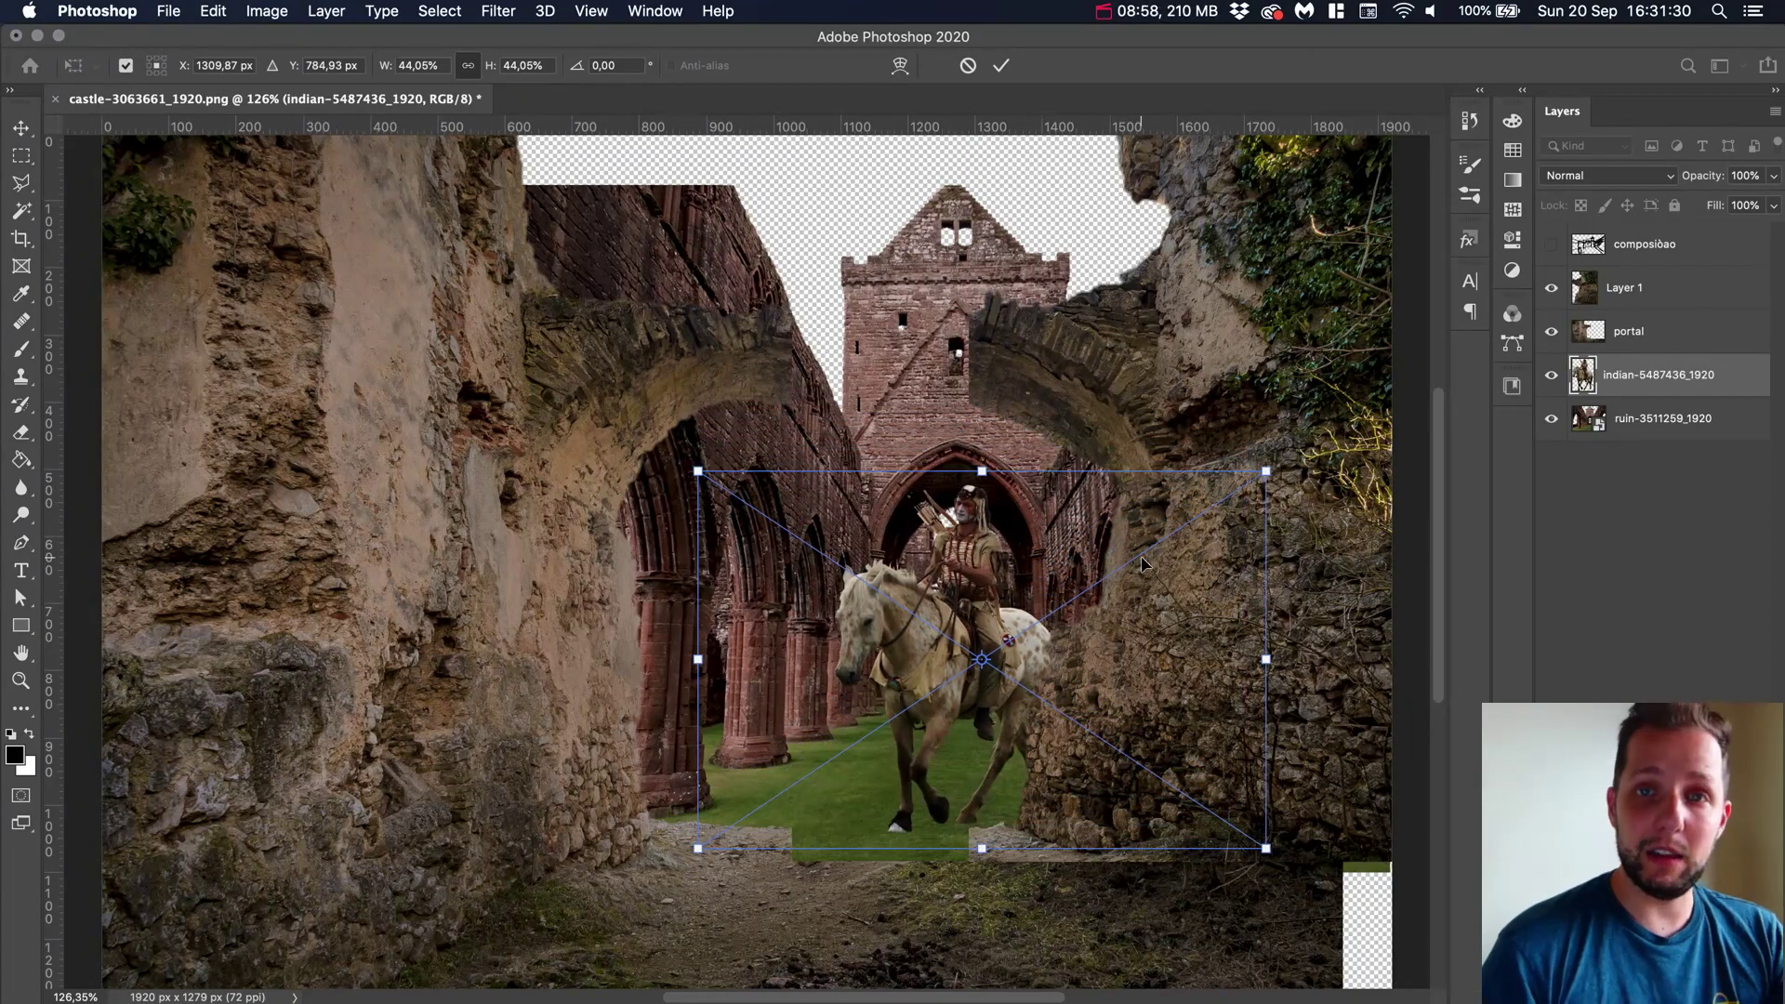
key("Return")
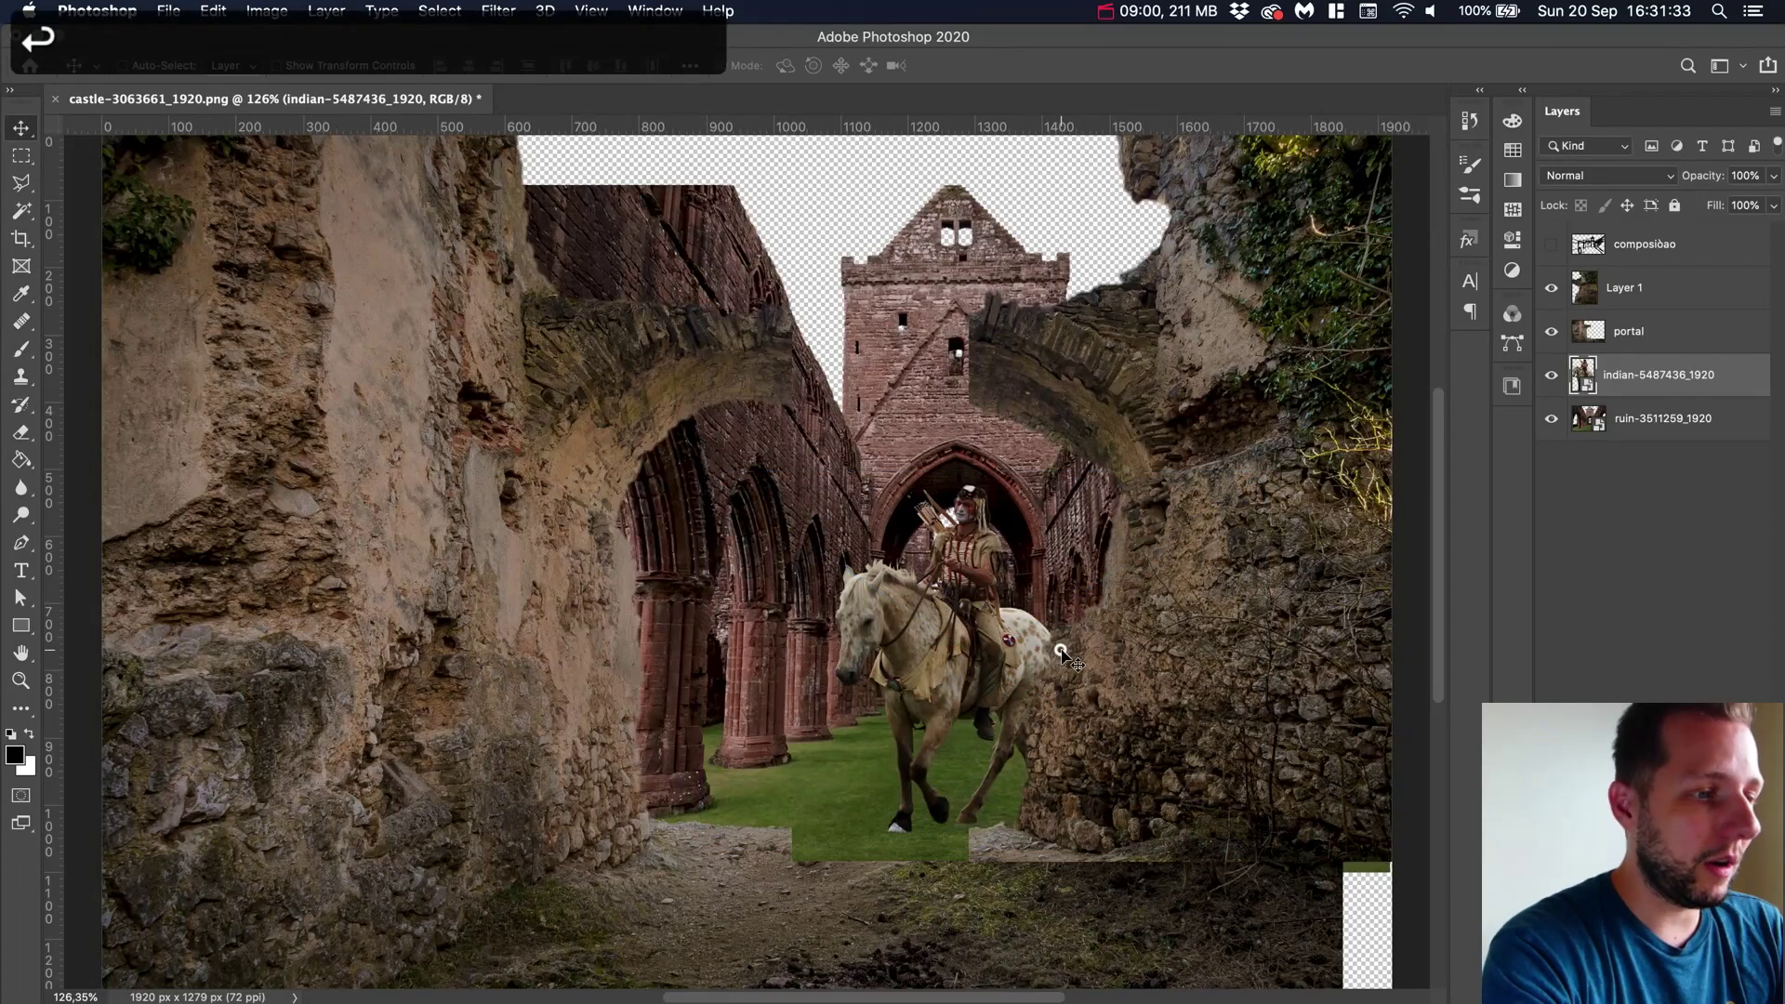
left_click_drag(1071, 657, 1049, 650)
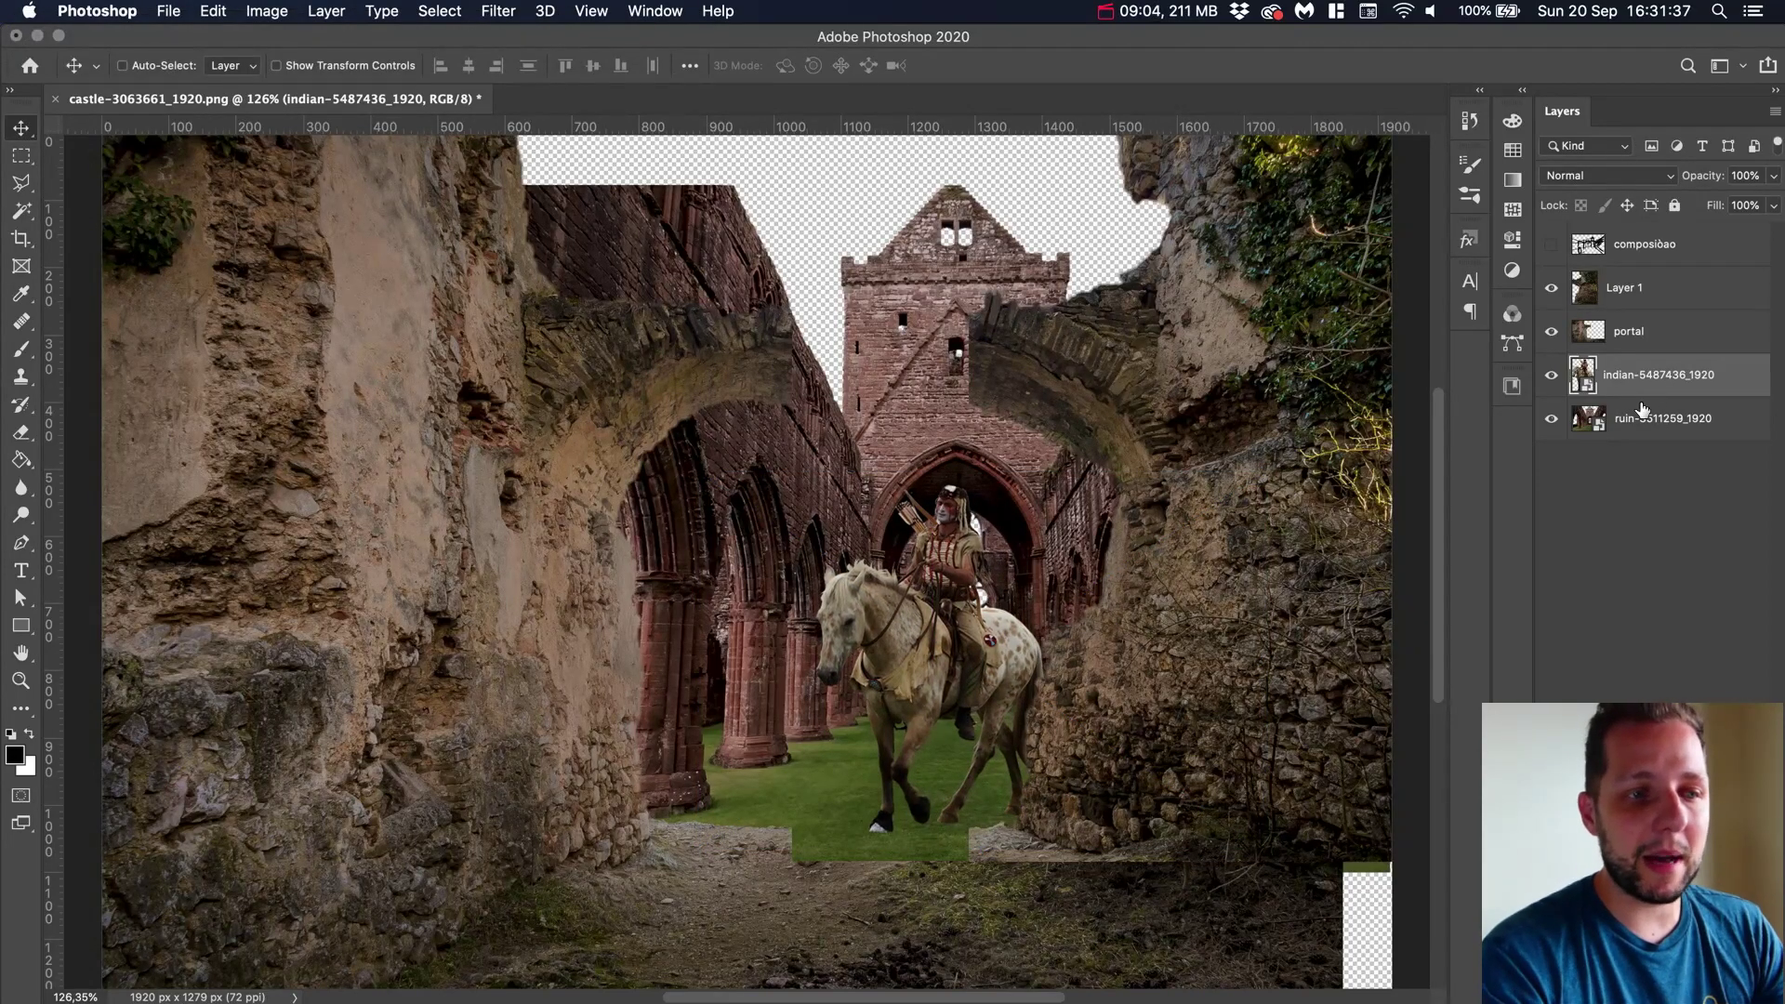
Rename the rider layer as indio and the ruin-3511259_1920 layer as castelo fundo
double_click(1671, 368)
type("indio")
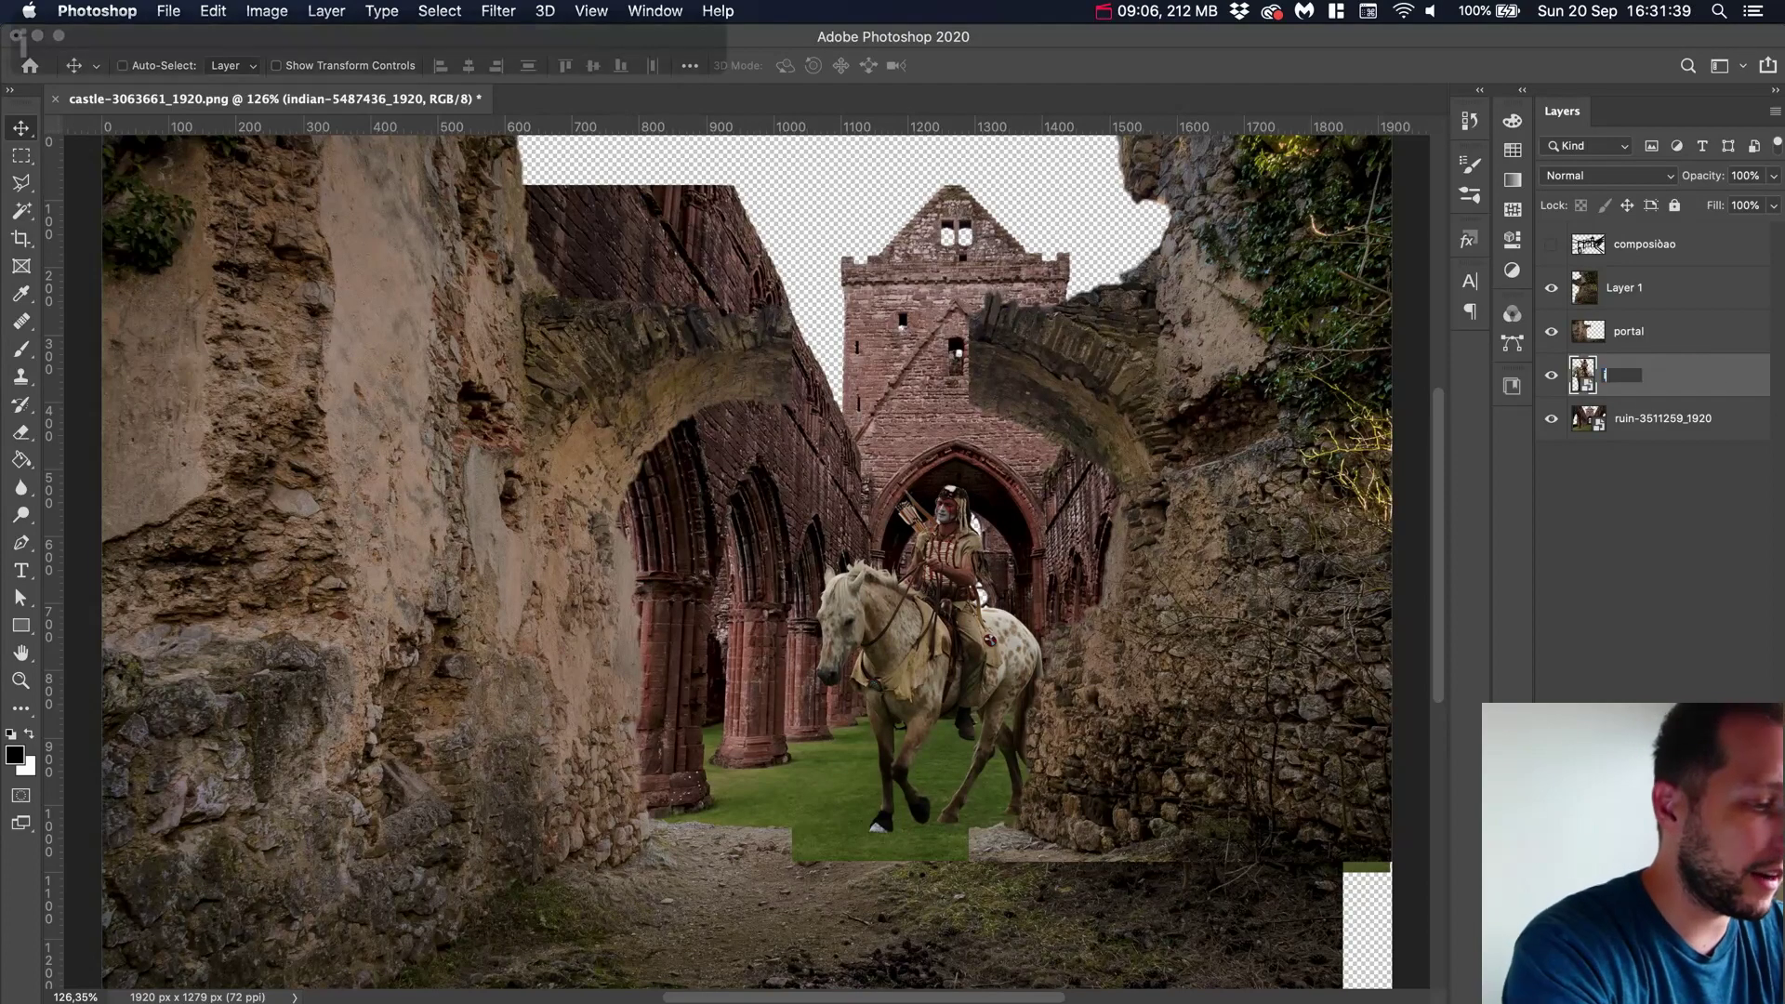
double_click(1679, 420)
type("castelo fundo")
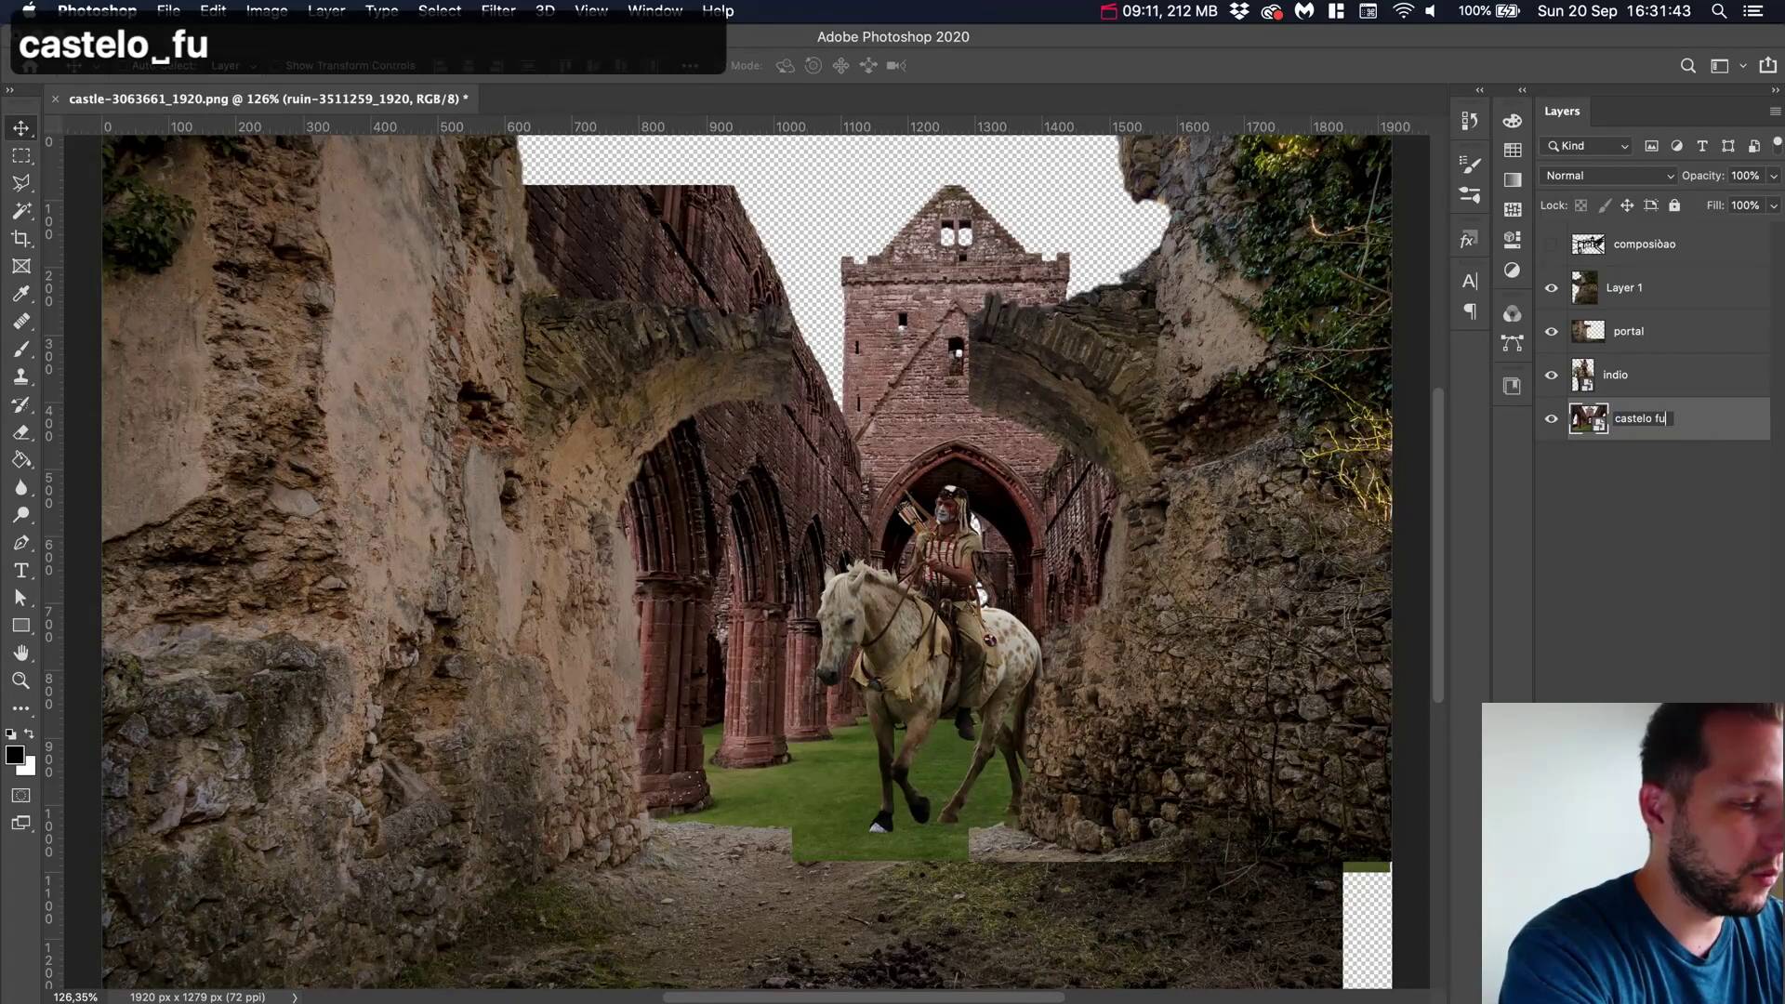
key("Return")
Rename Layer 1 as portaldireita
double_click(1629, 288)
type("portalesquerda")
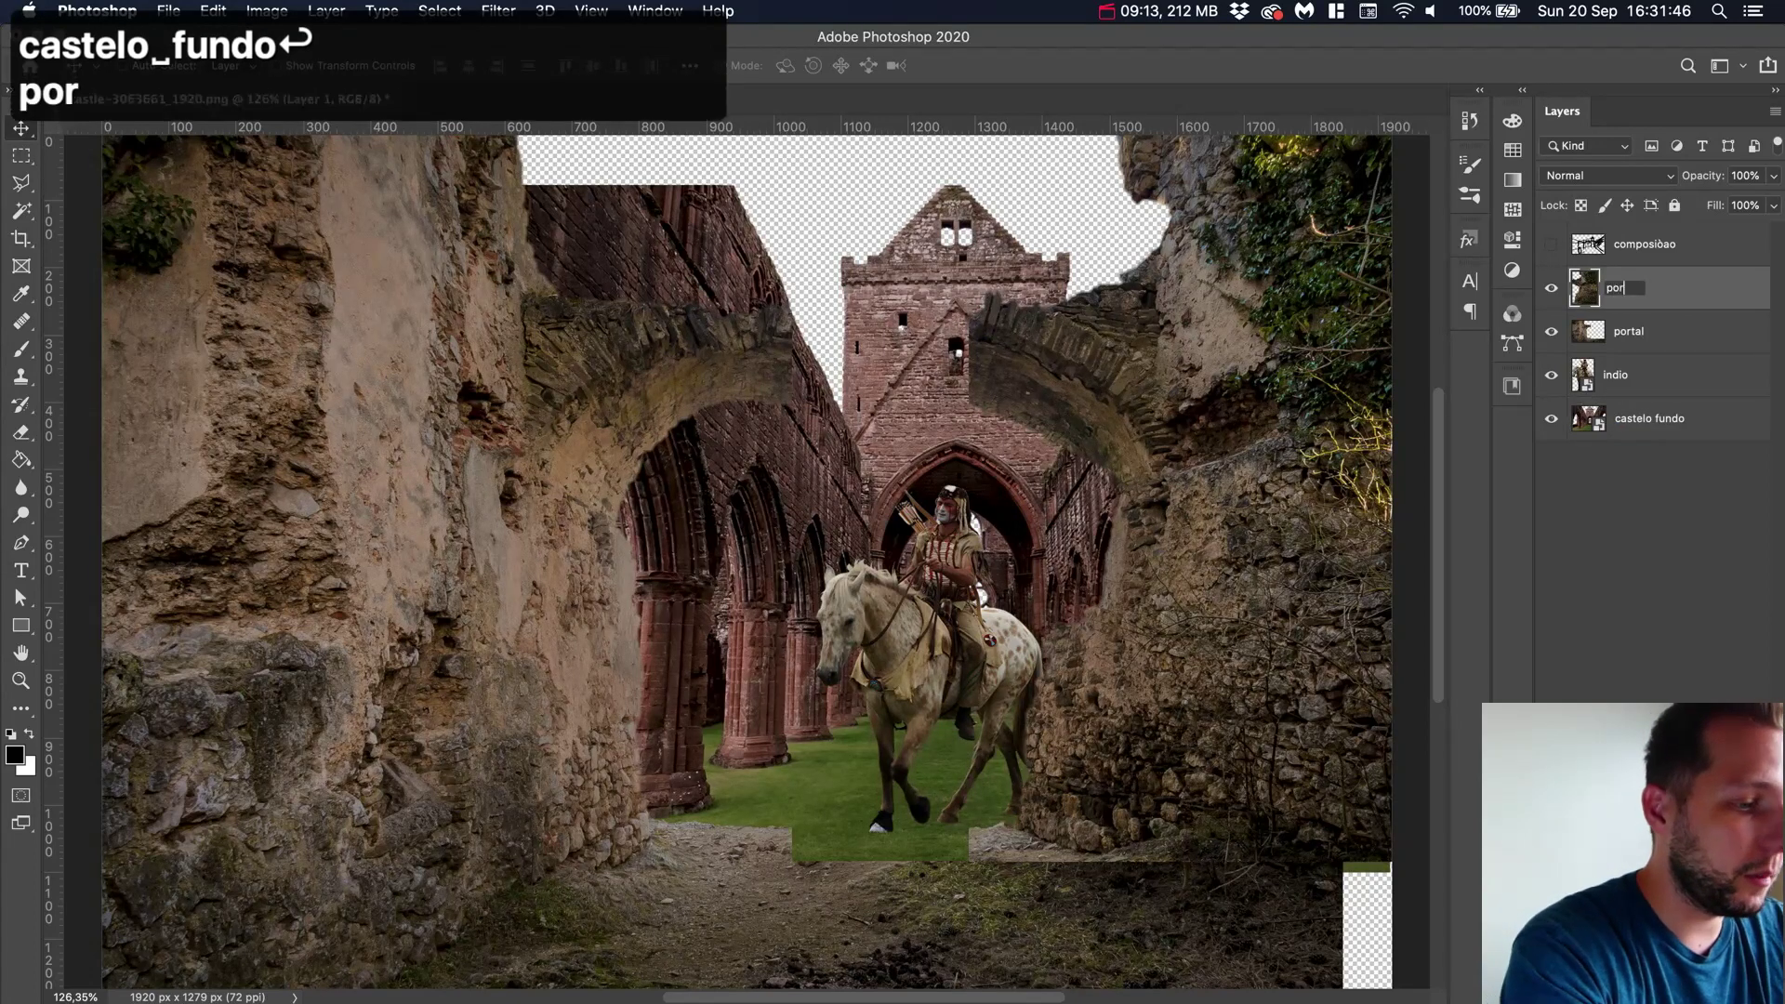
key("Right")
key("BackSpace")
key("BackSpace")
key("BackSpace")
key("BackSpace")
key("BackSpace")
key("BackSpace")
key("BackSpace")
type("direita")
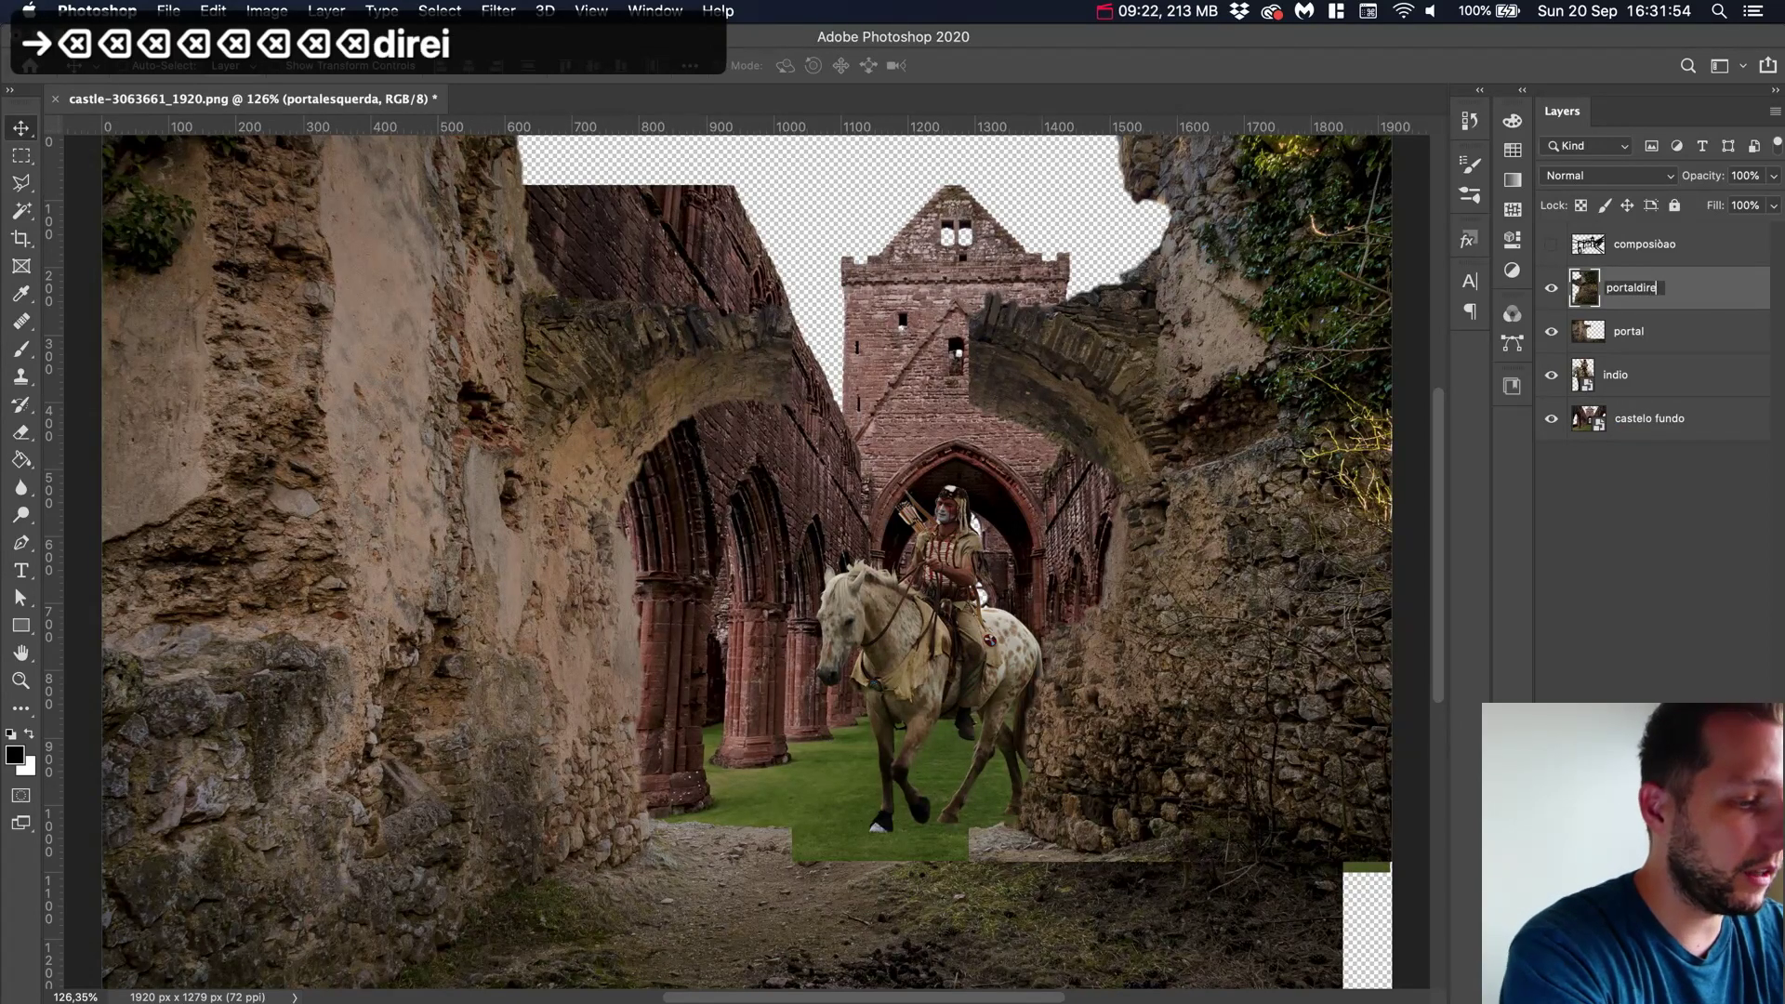
key("Return")
Rename the portal layer as portal esquerda and leave no layer selected
double_click(1646, 332)
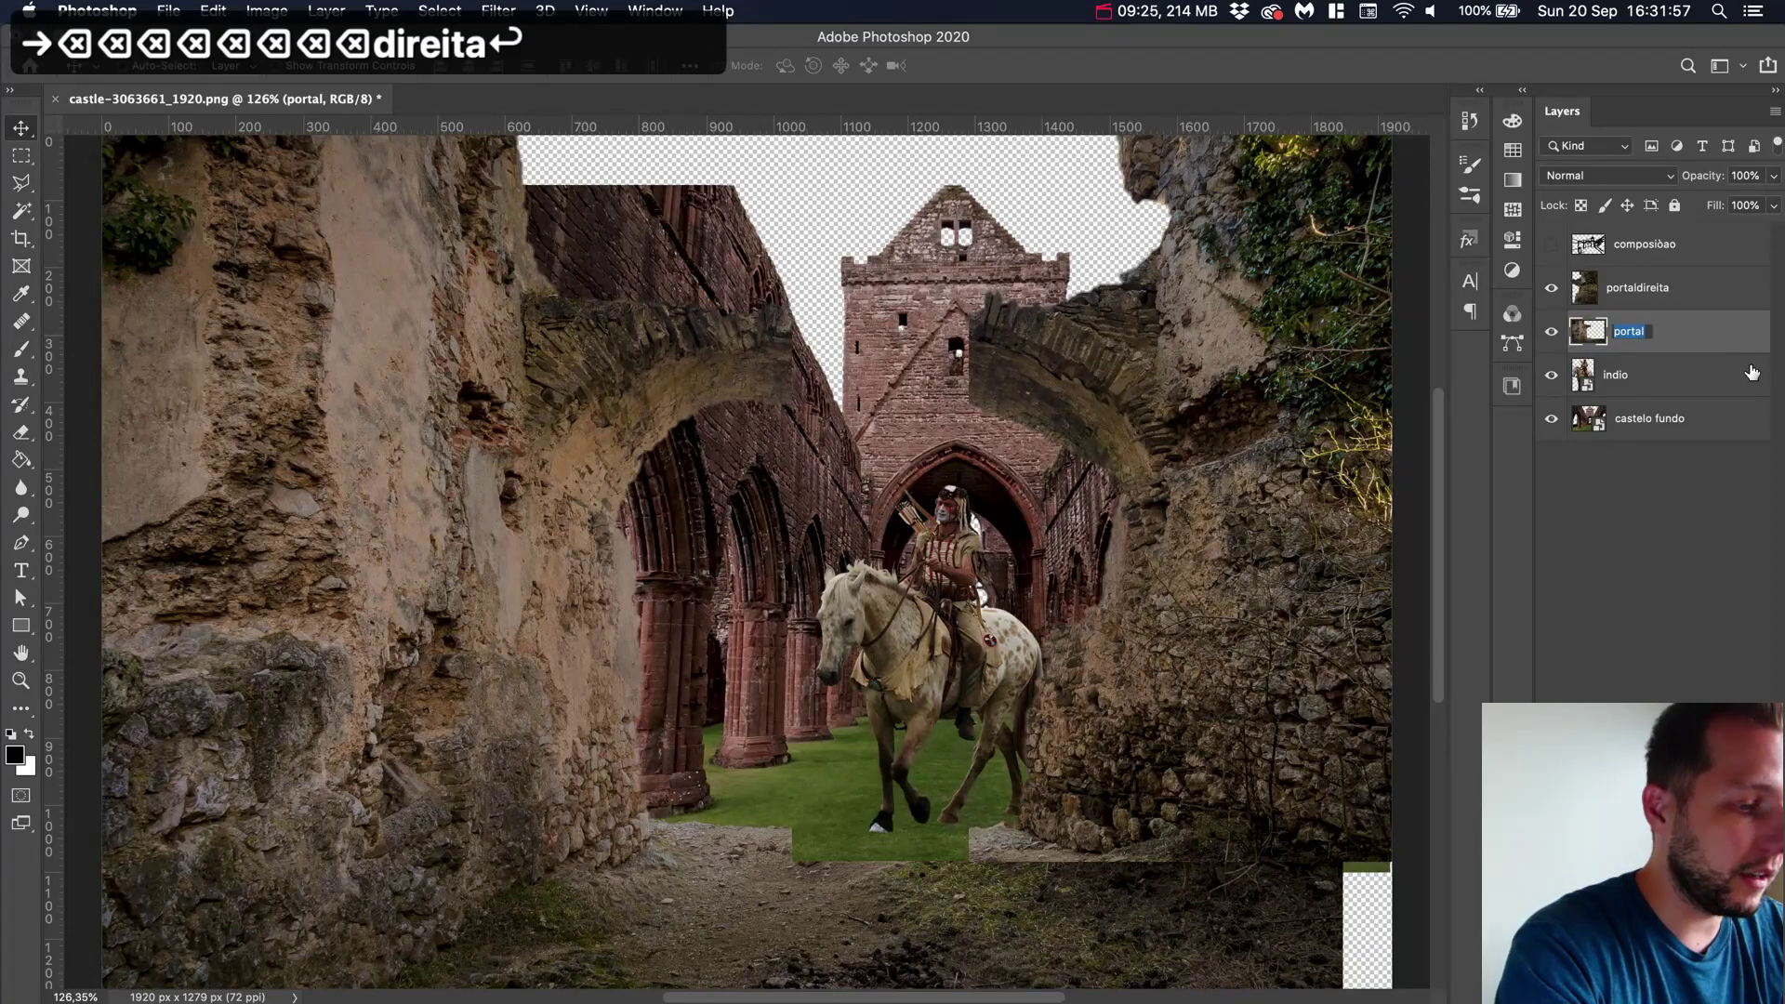
key("Right")
type("esquerda")
key("Return")
left_click(1715, 522)
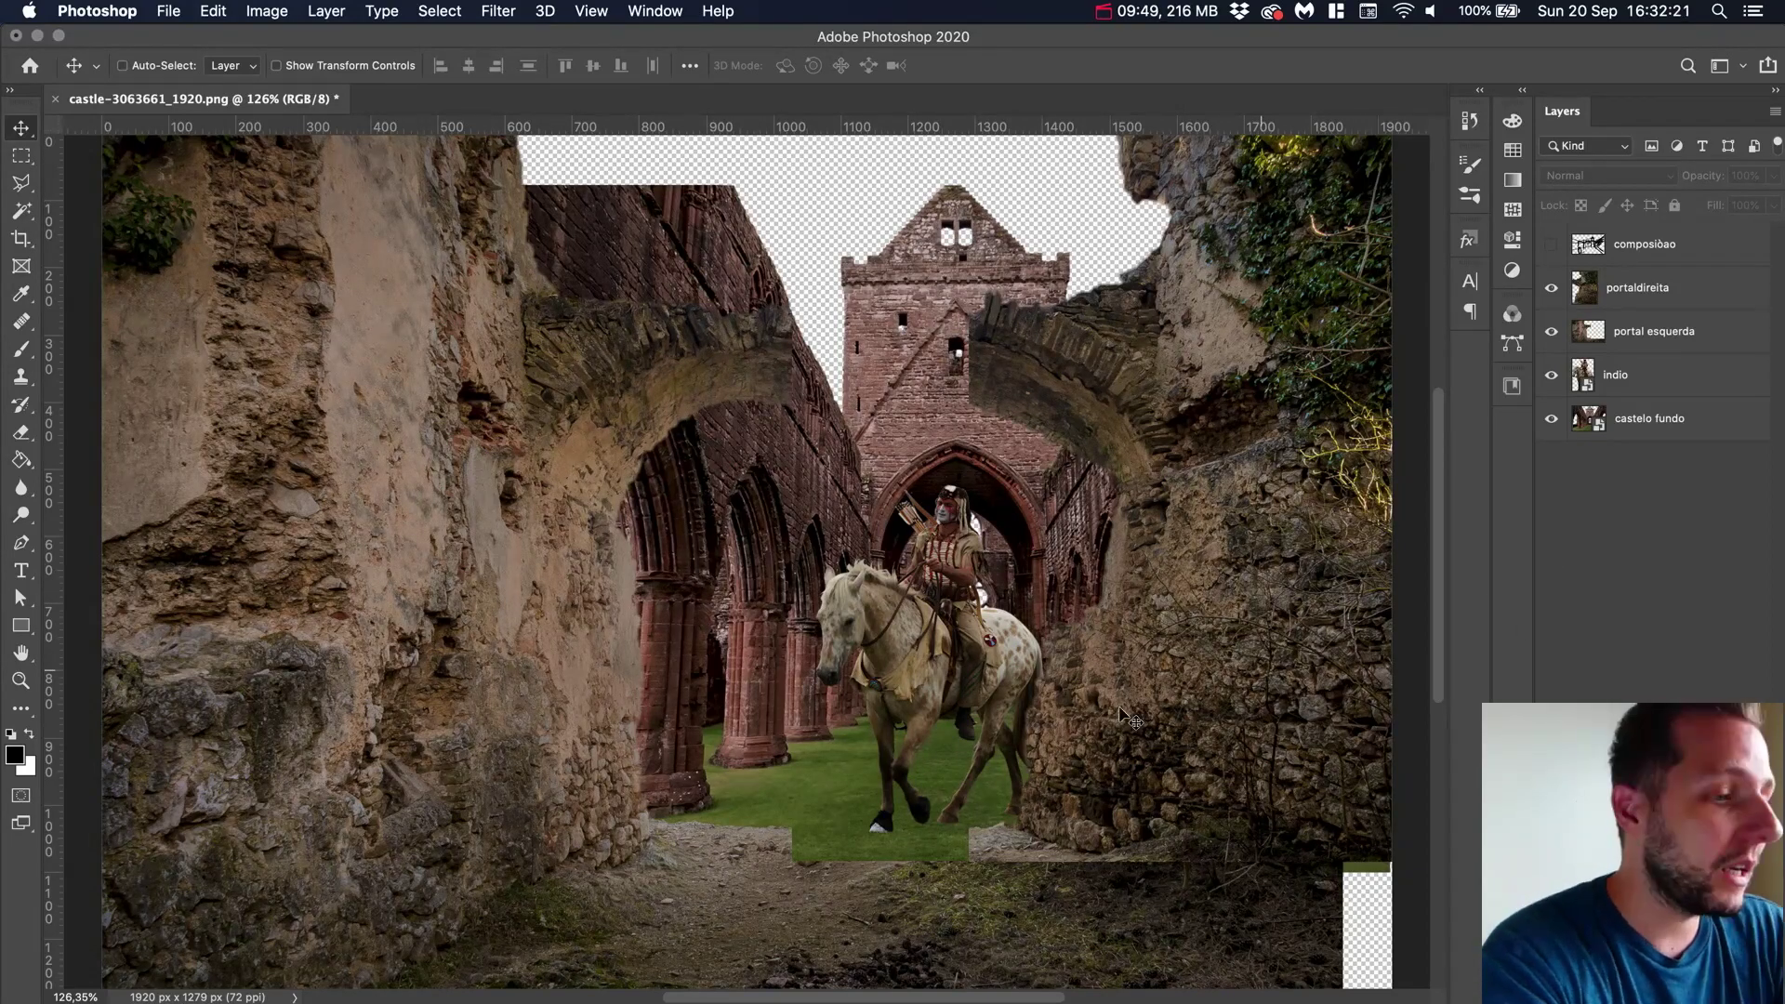
Place the volcanic-rock-3836723_1920 image from Finder into the document and enlarge it to about 157% over the archway's left side
key("super+Tab")
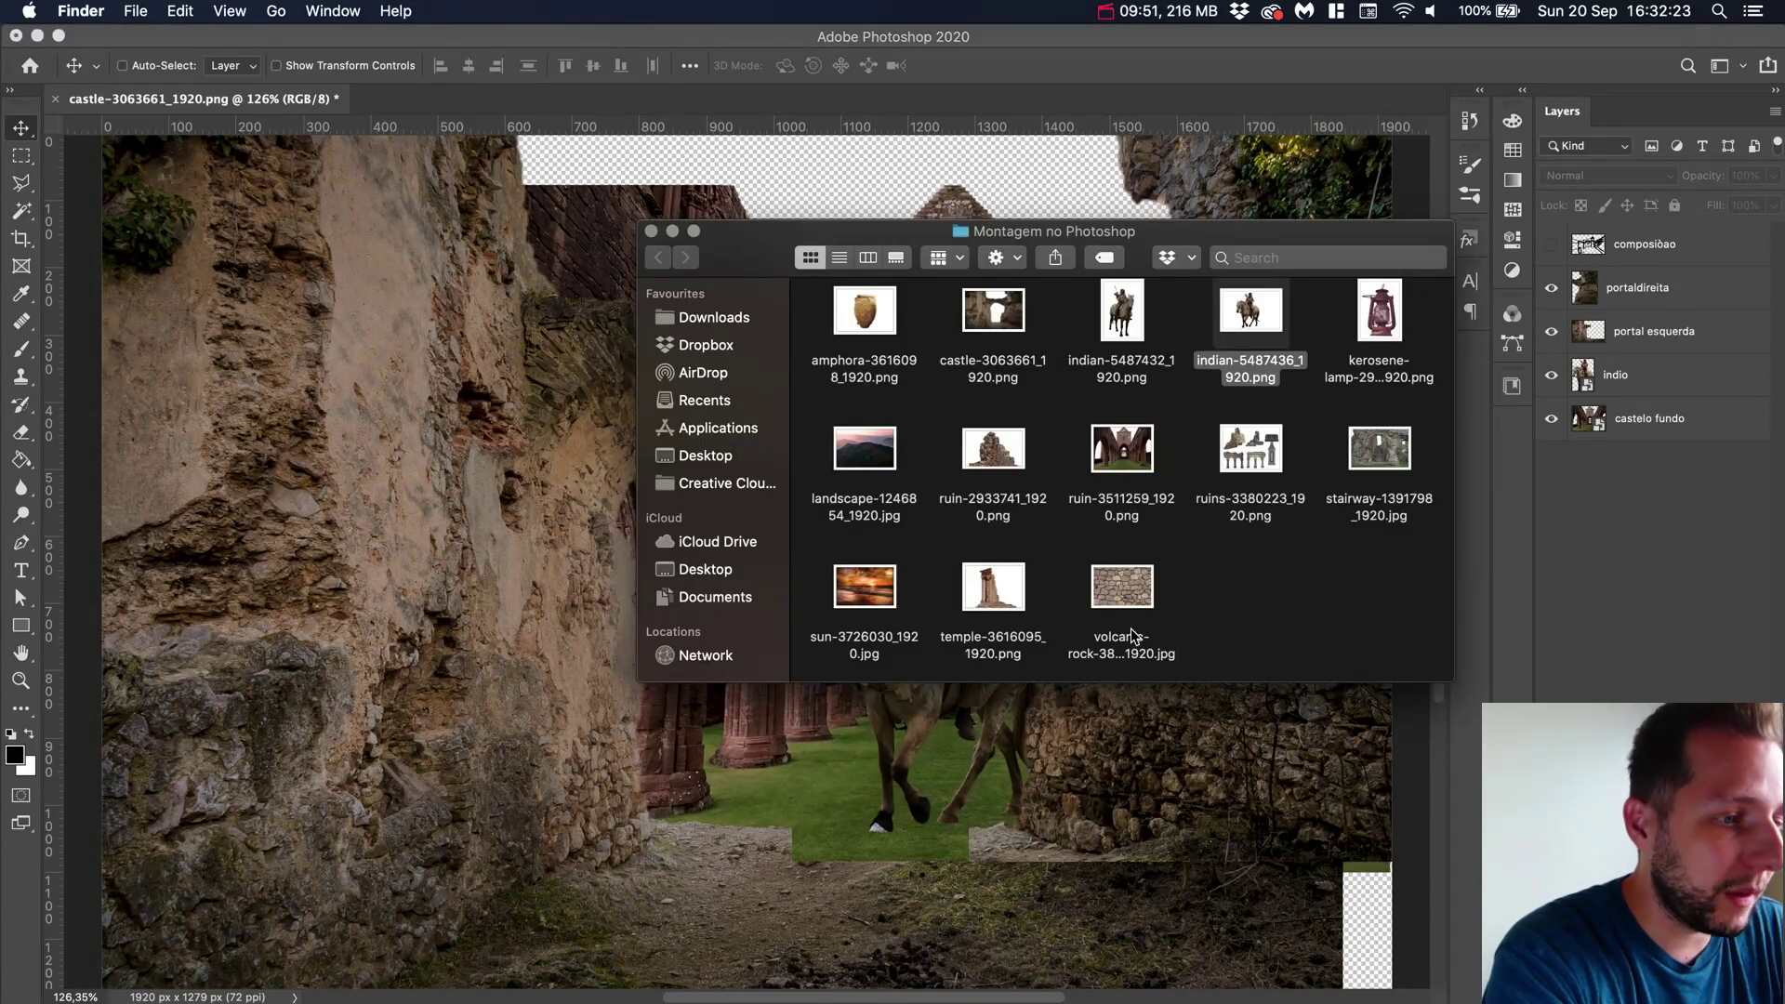
left_click_drag(1125, 593, 627, 806)
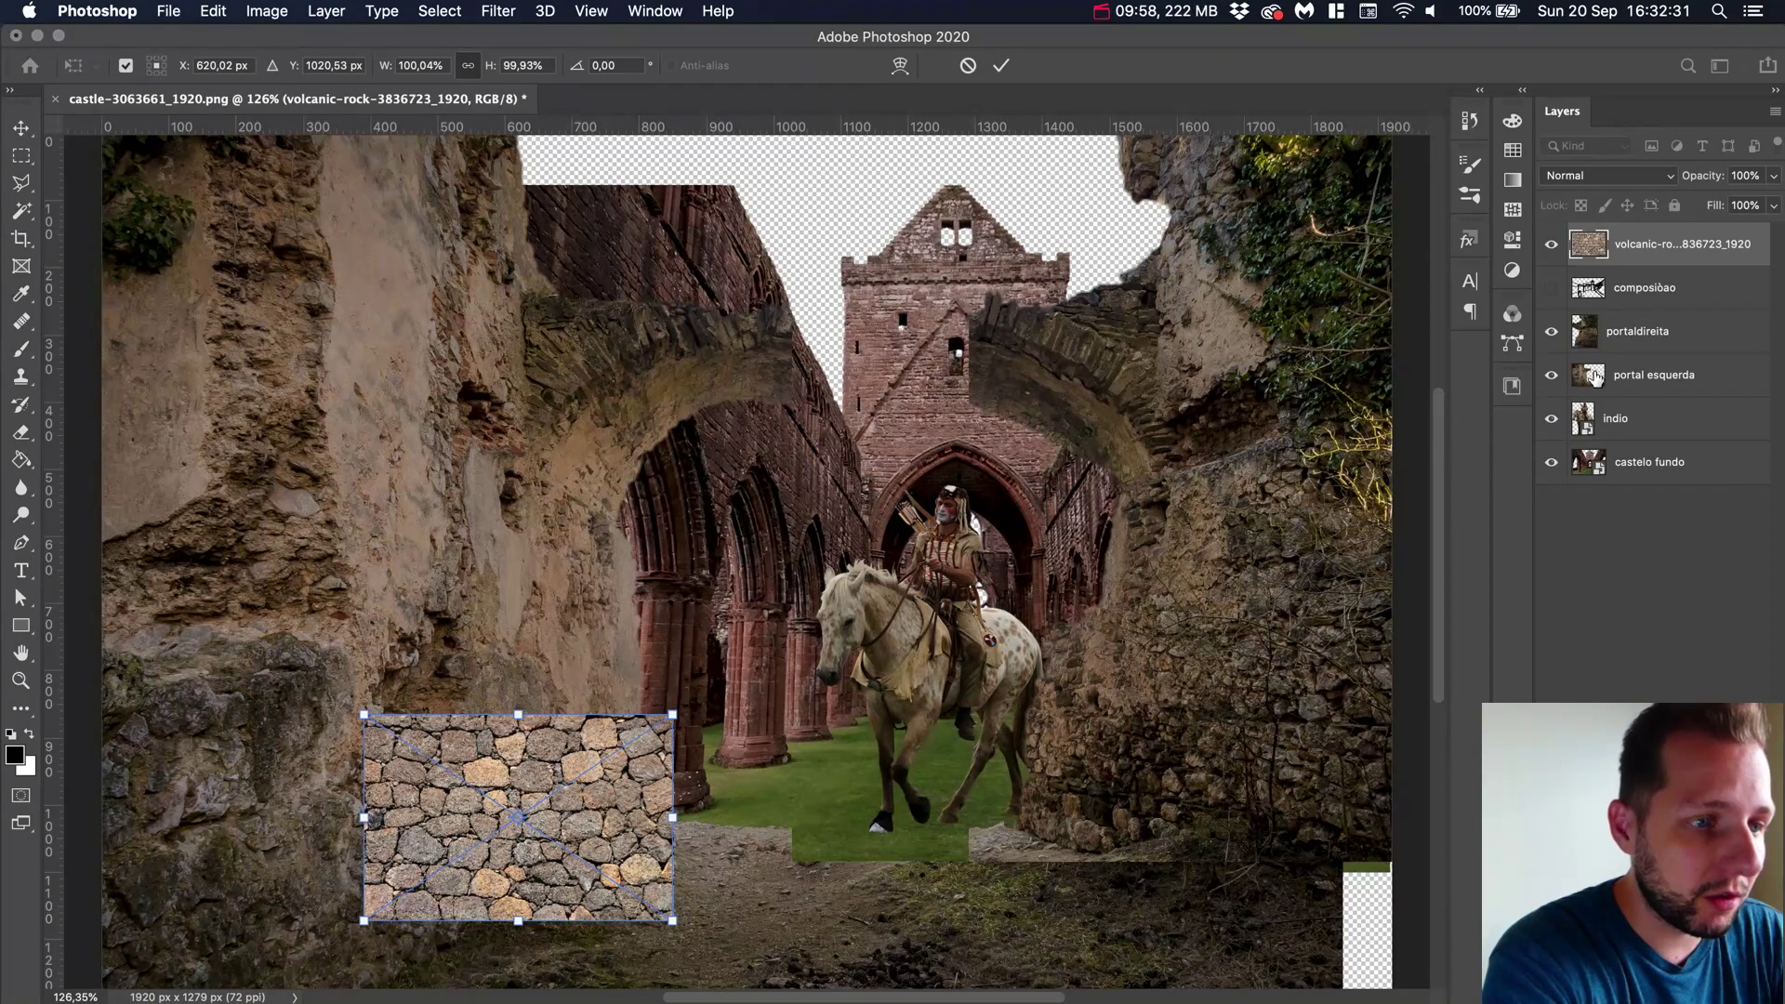
left_click_drag(604, 760, 939, 549)
left_click_drag(759, 751, 673, 765)
key("Return")
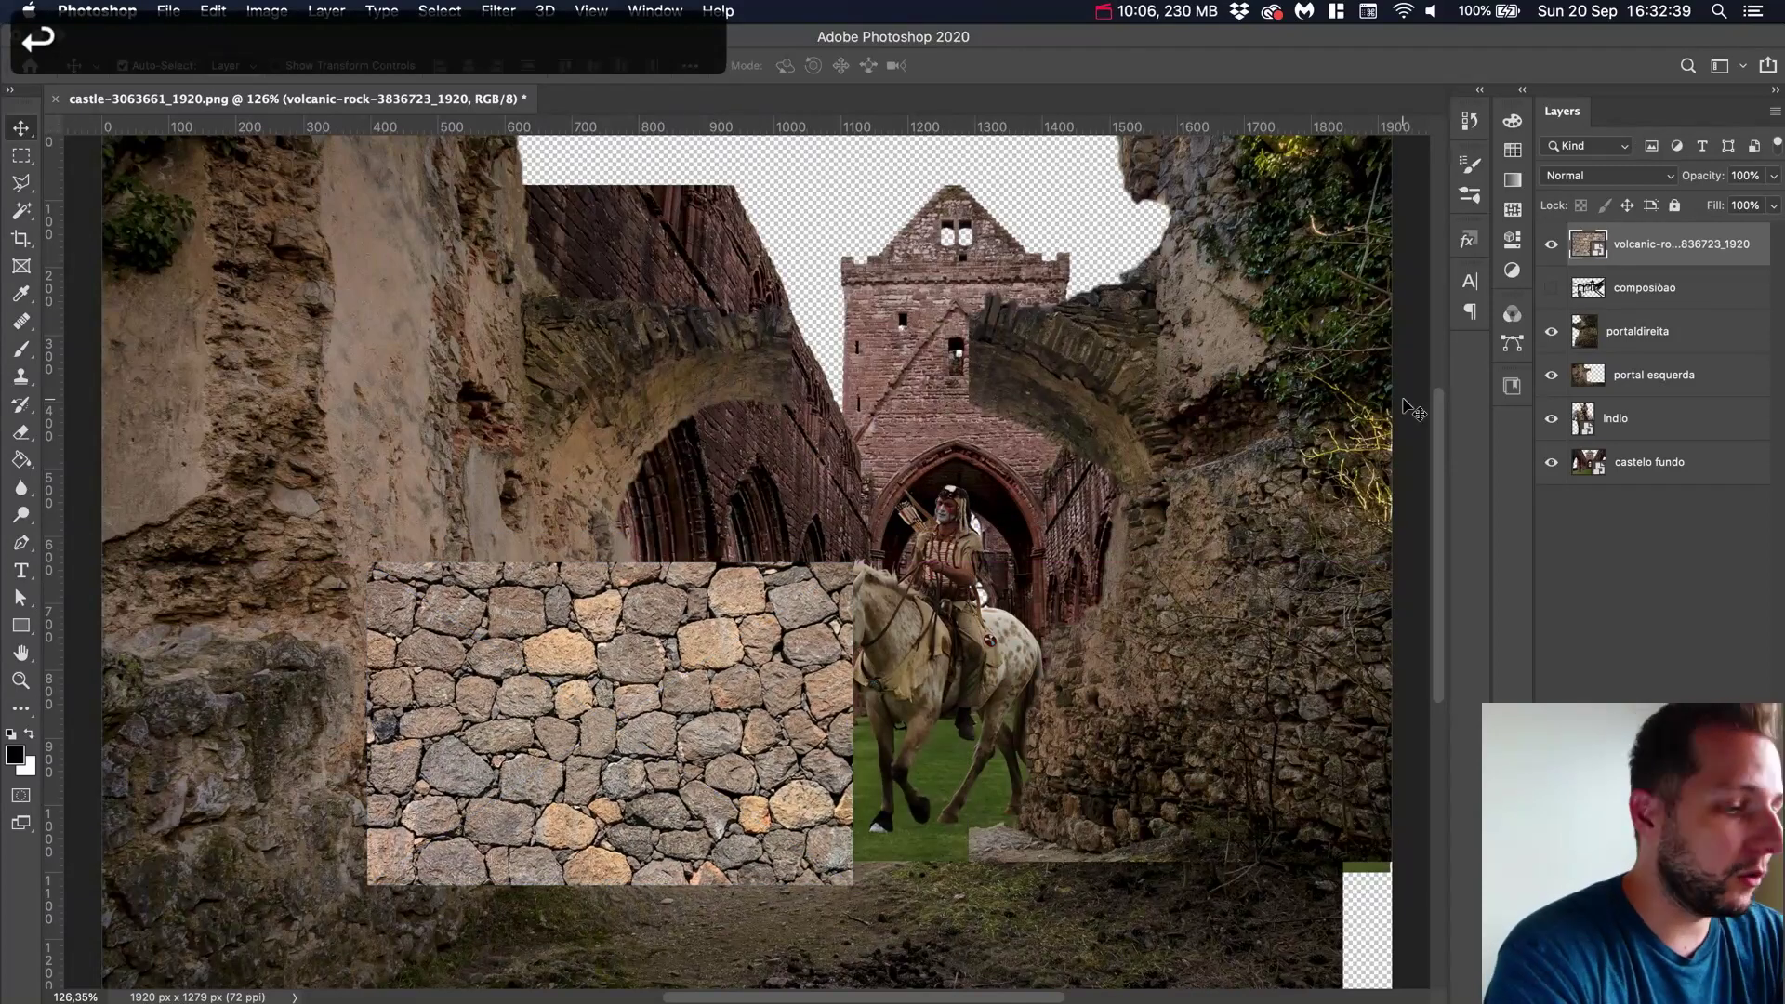
Mirror a duplicate of the volcanic rock layer horizontally beside the original at about -153% width, and merge the two layers
key("super+j")
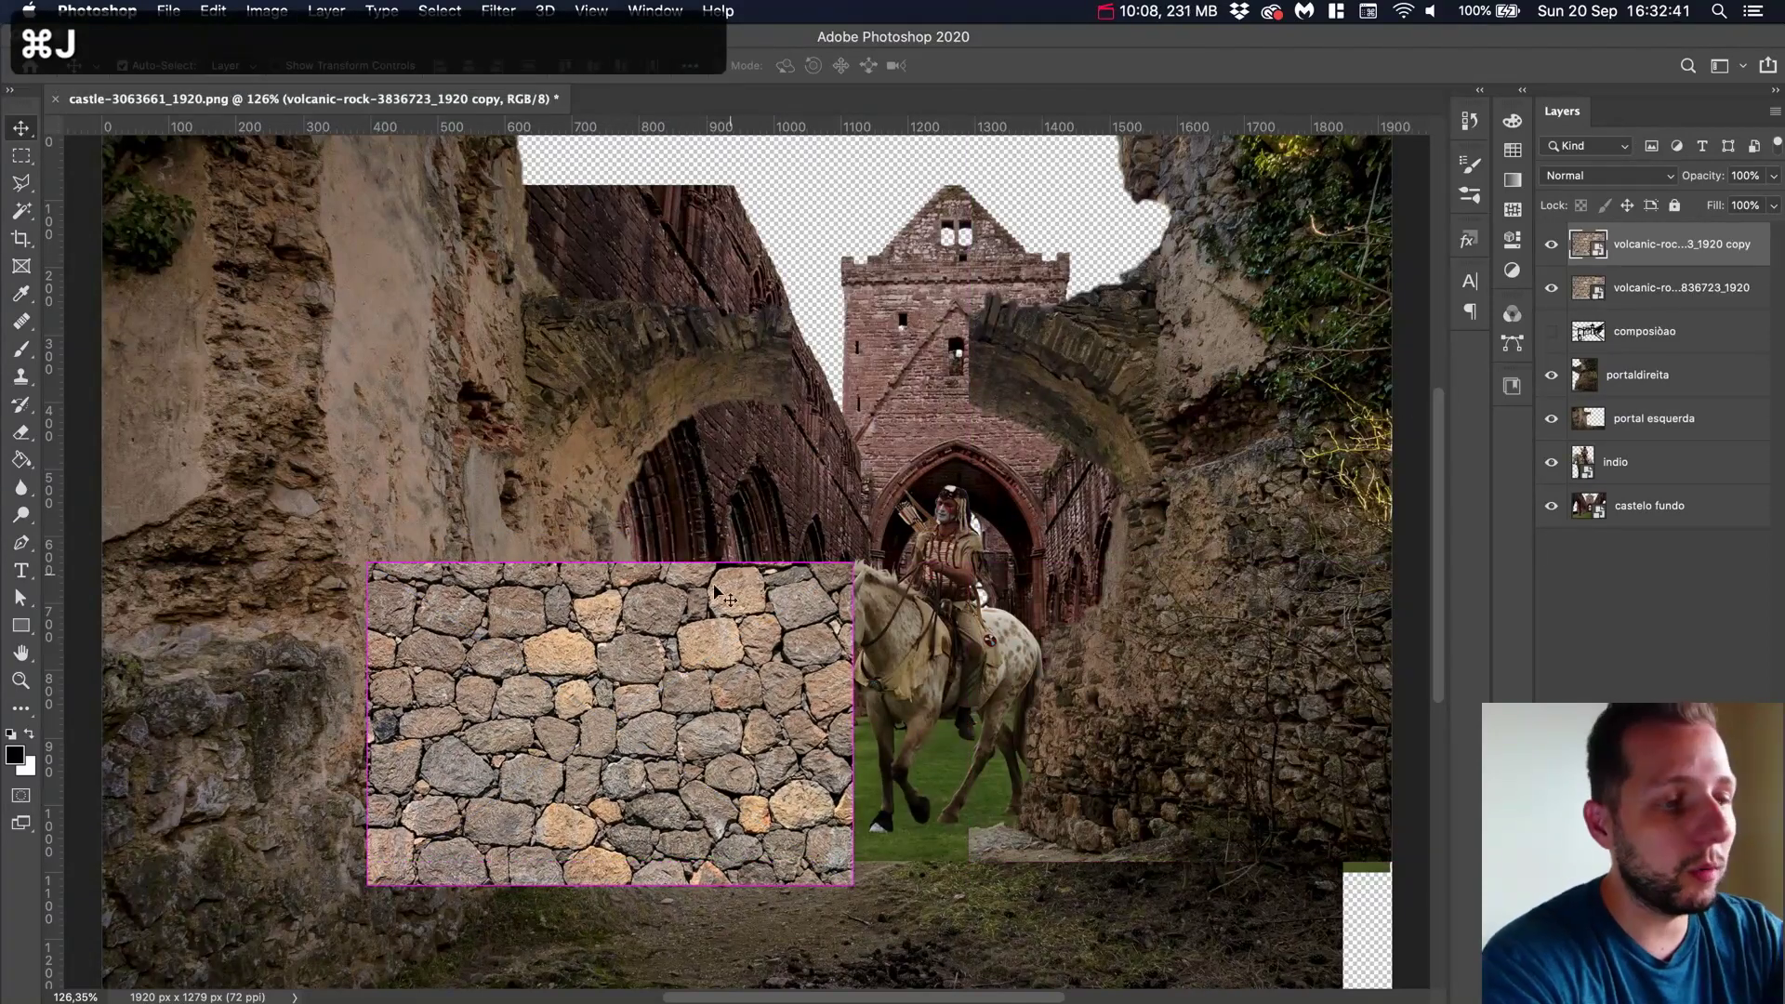
key("super+t")
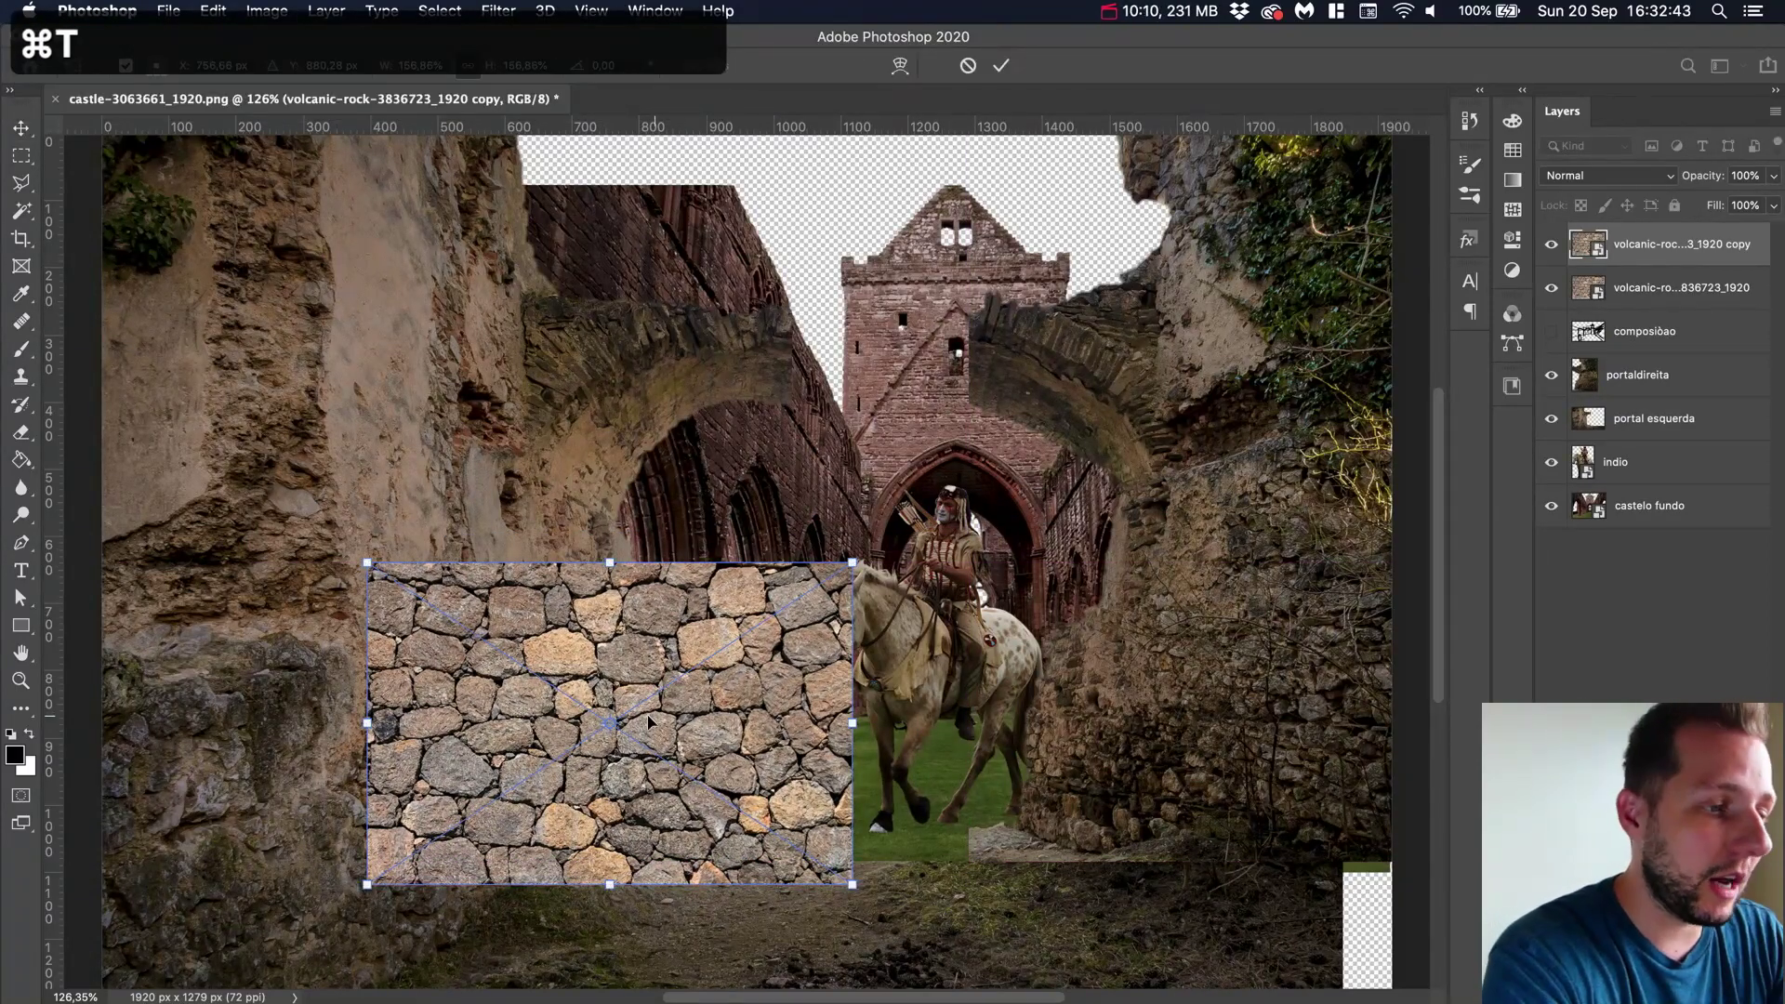
left_click_drag(700, 660, 832, 497)
key("super+z")
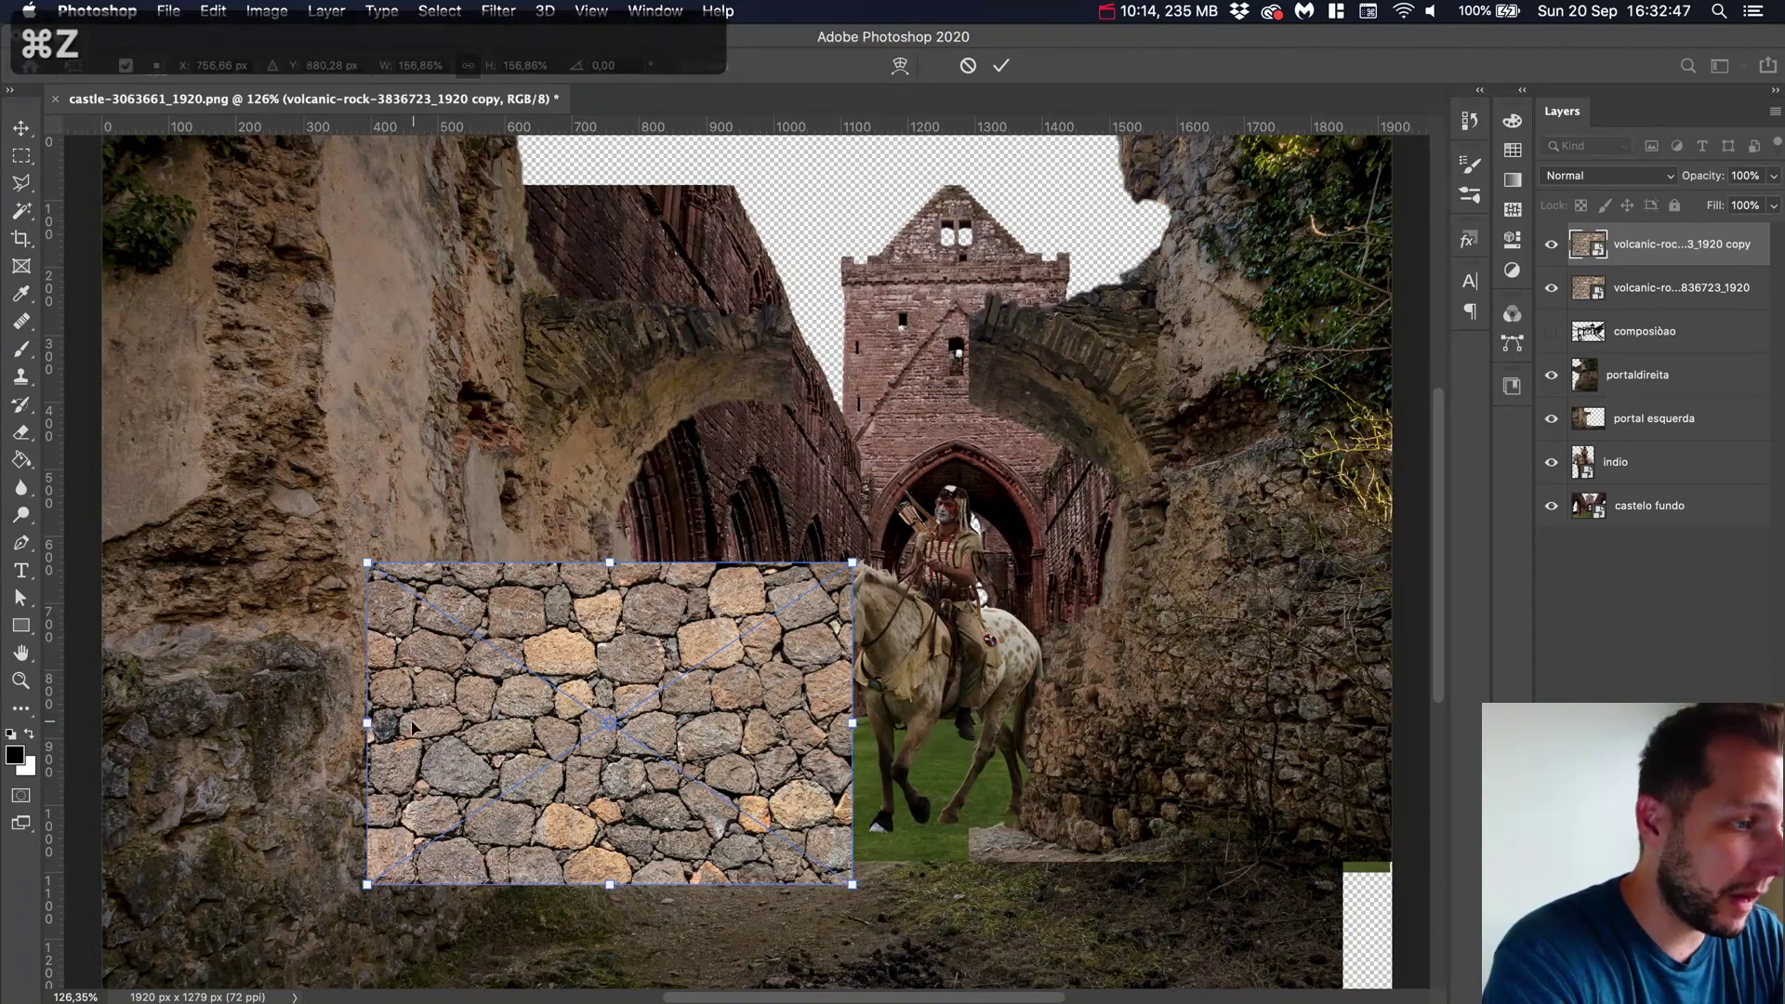
left_click_drag(371, 723, 1327, 744)
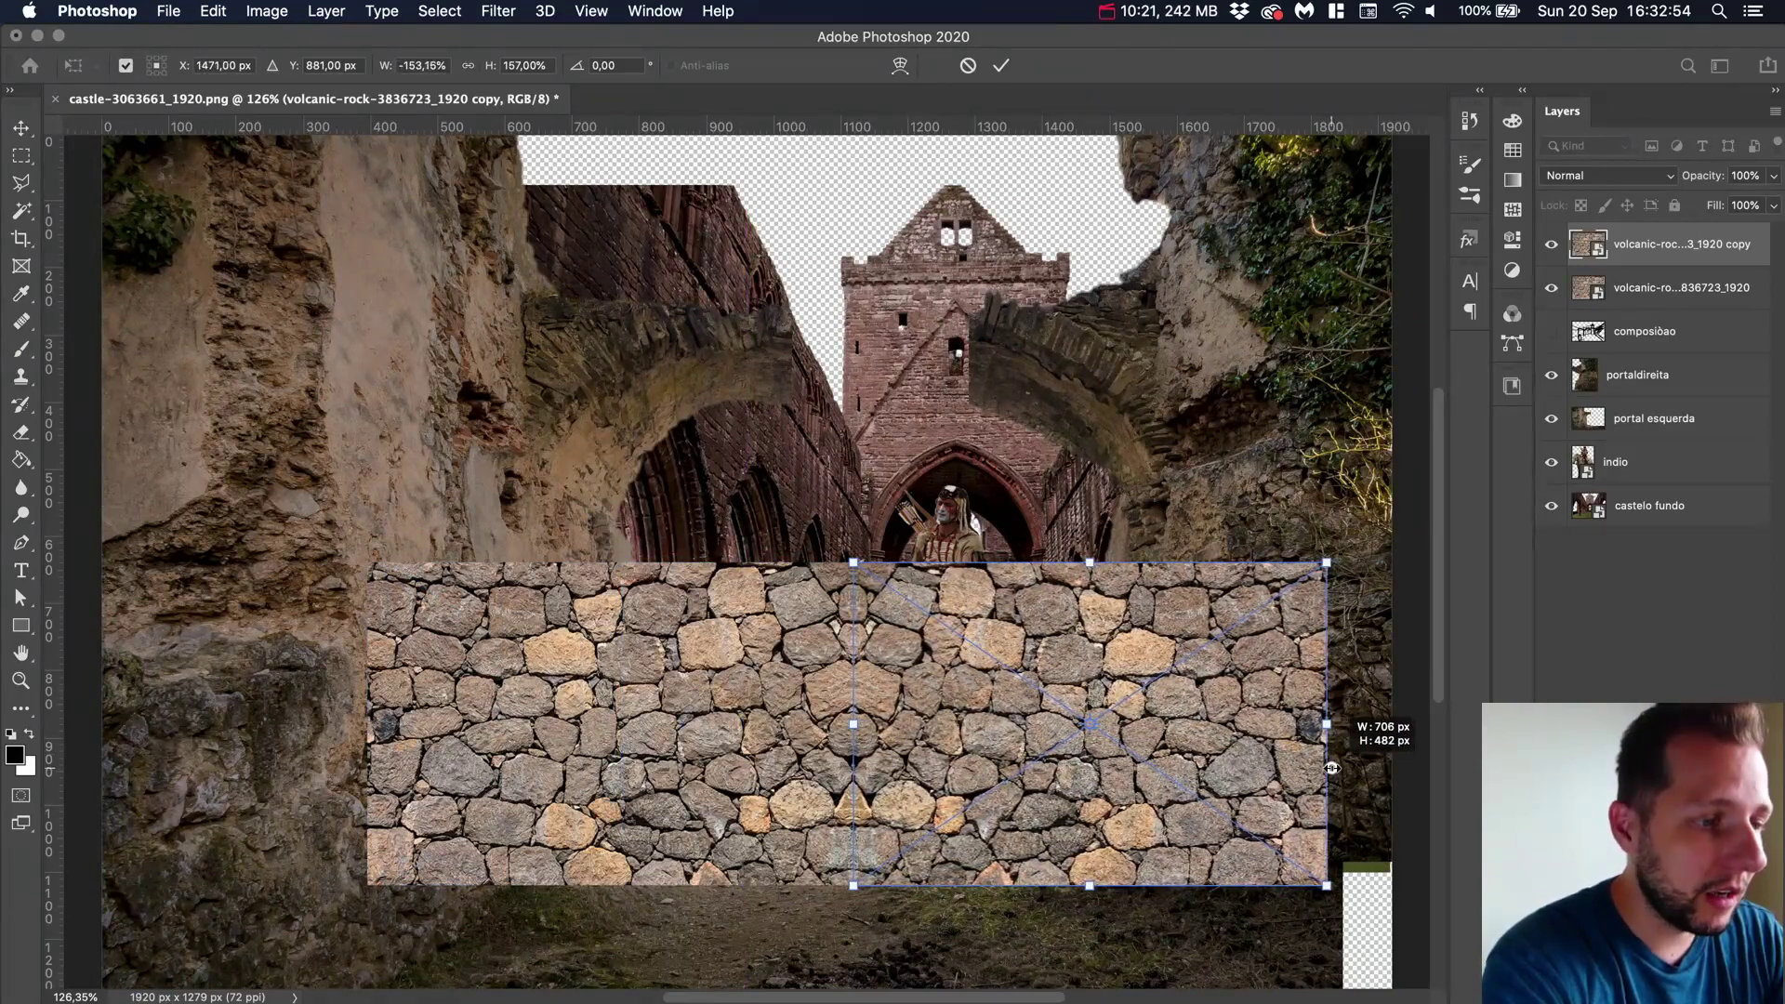
key("Return")
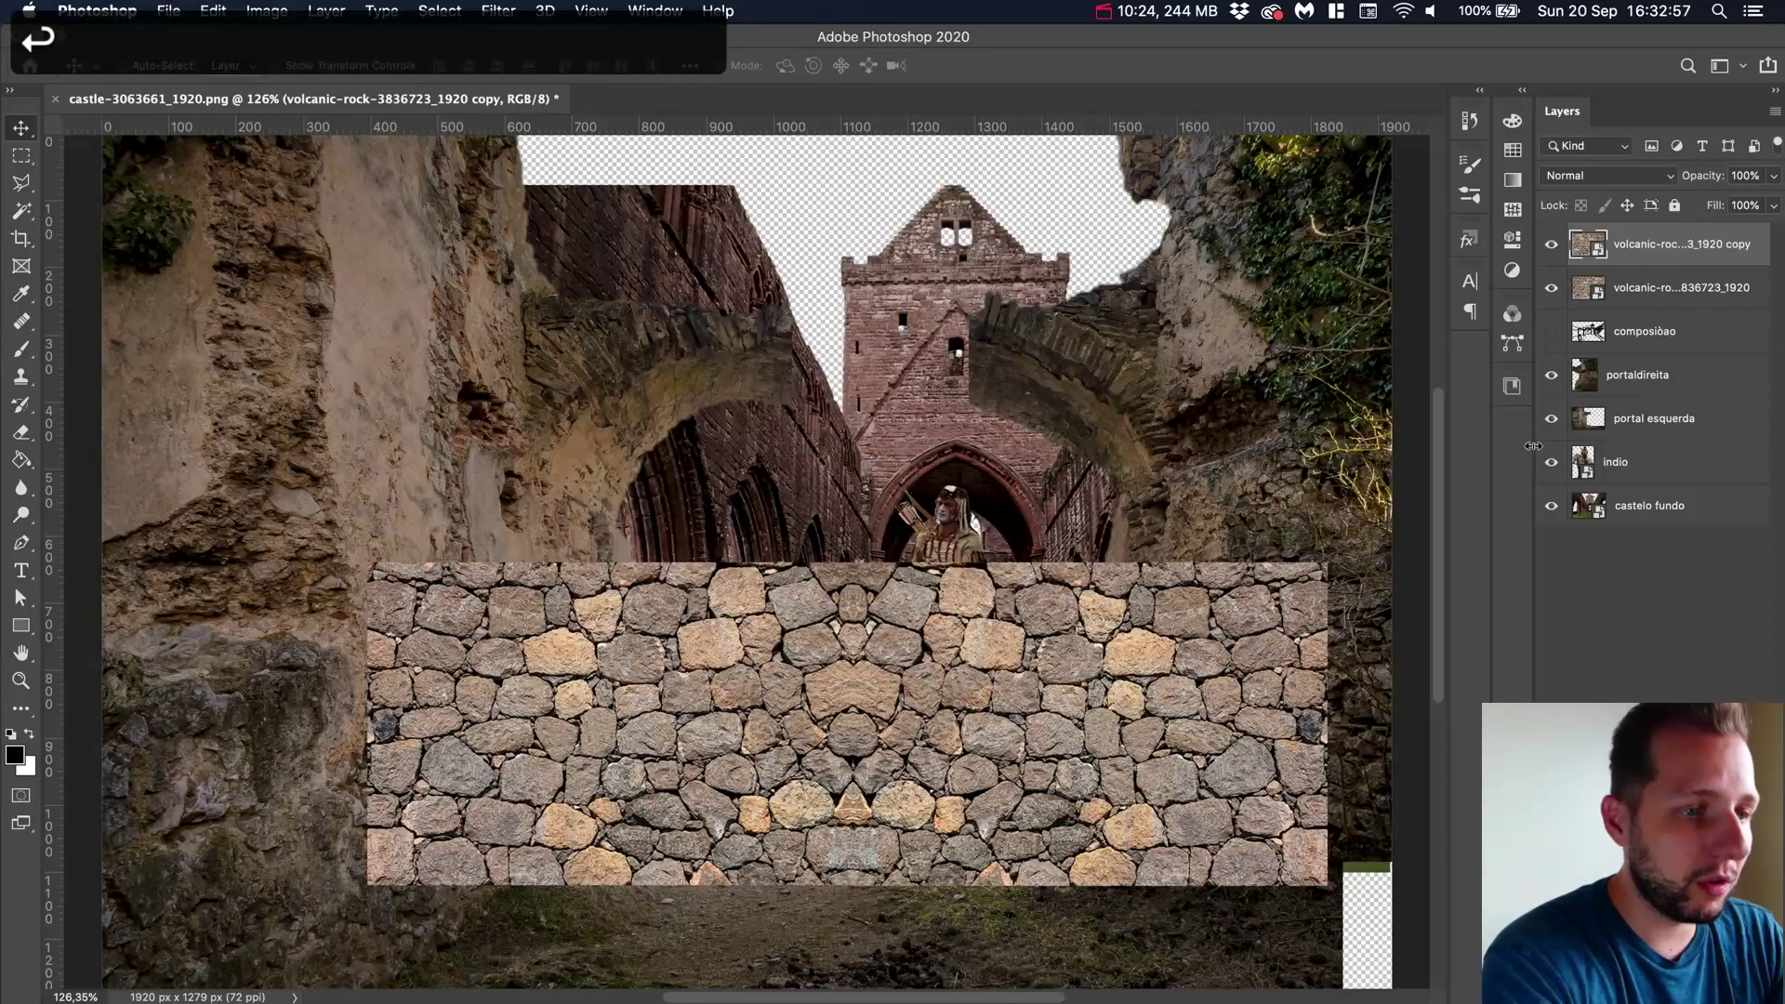
left_click(1656, 288, "shift")
key("super+e")
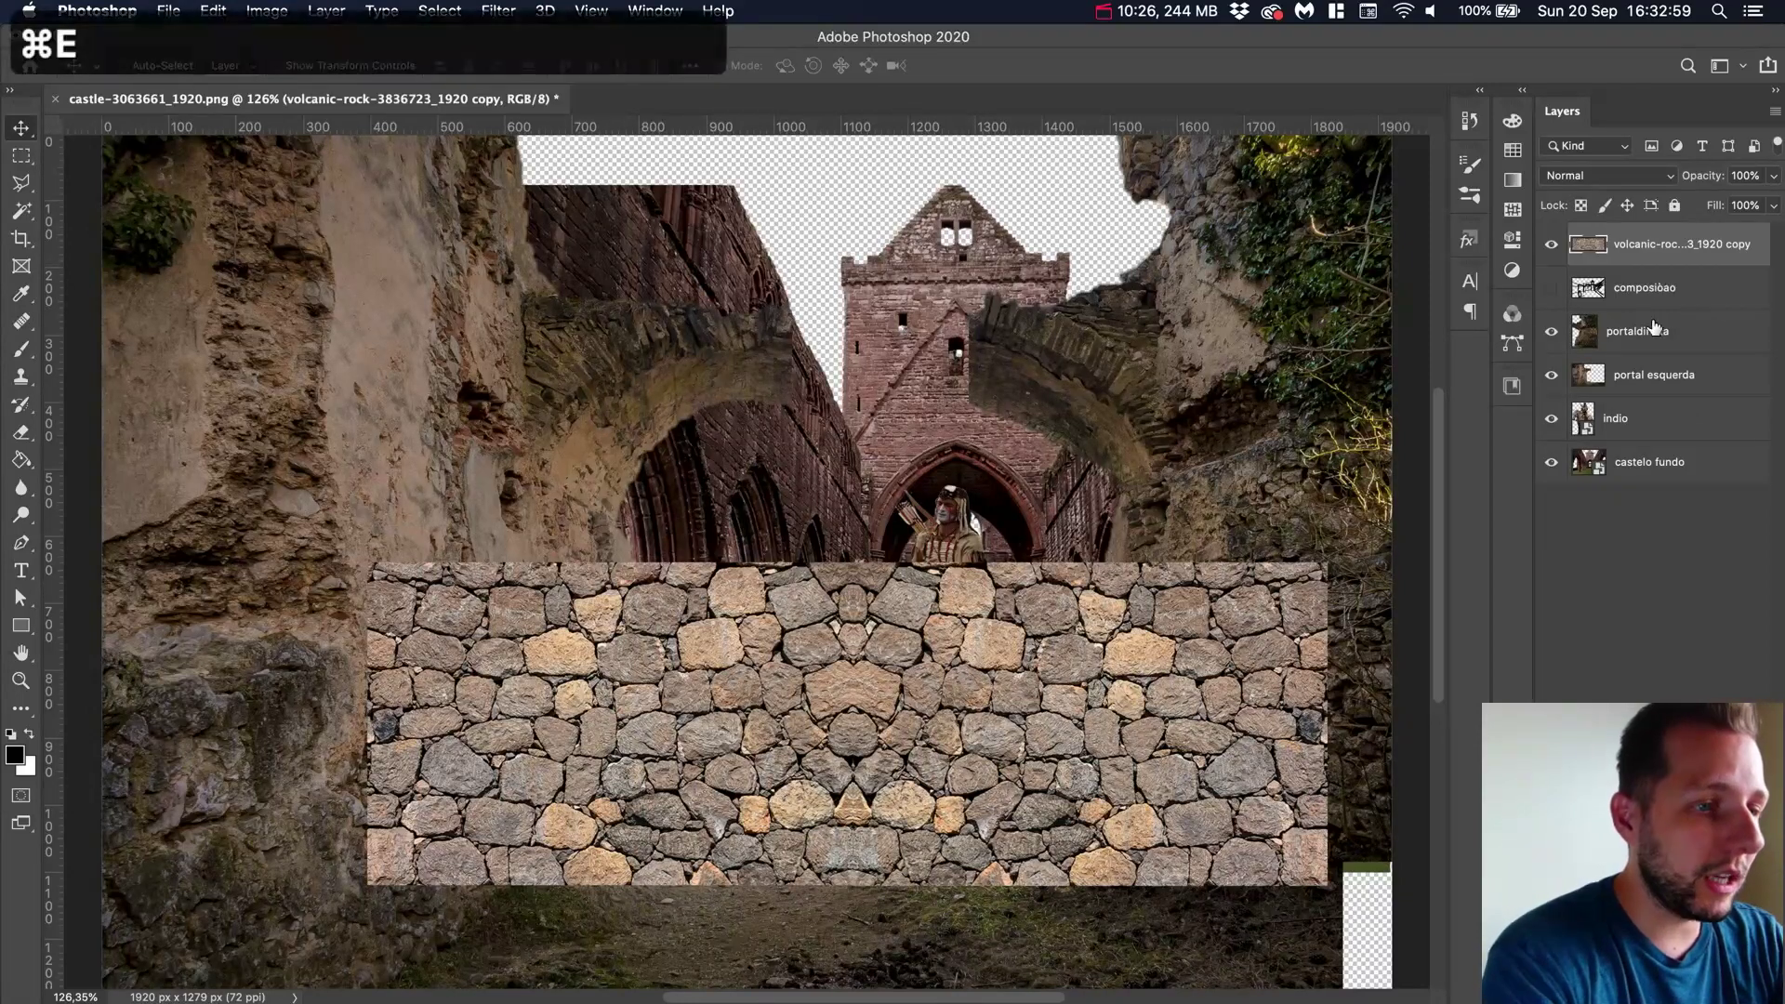
Mirror a duplicate of the merged rock texture vertically above the original at about -106% height, and merge both layers
key("super+j")
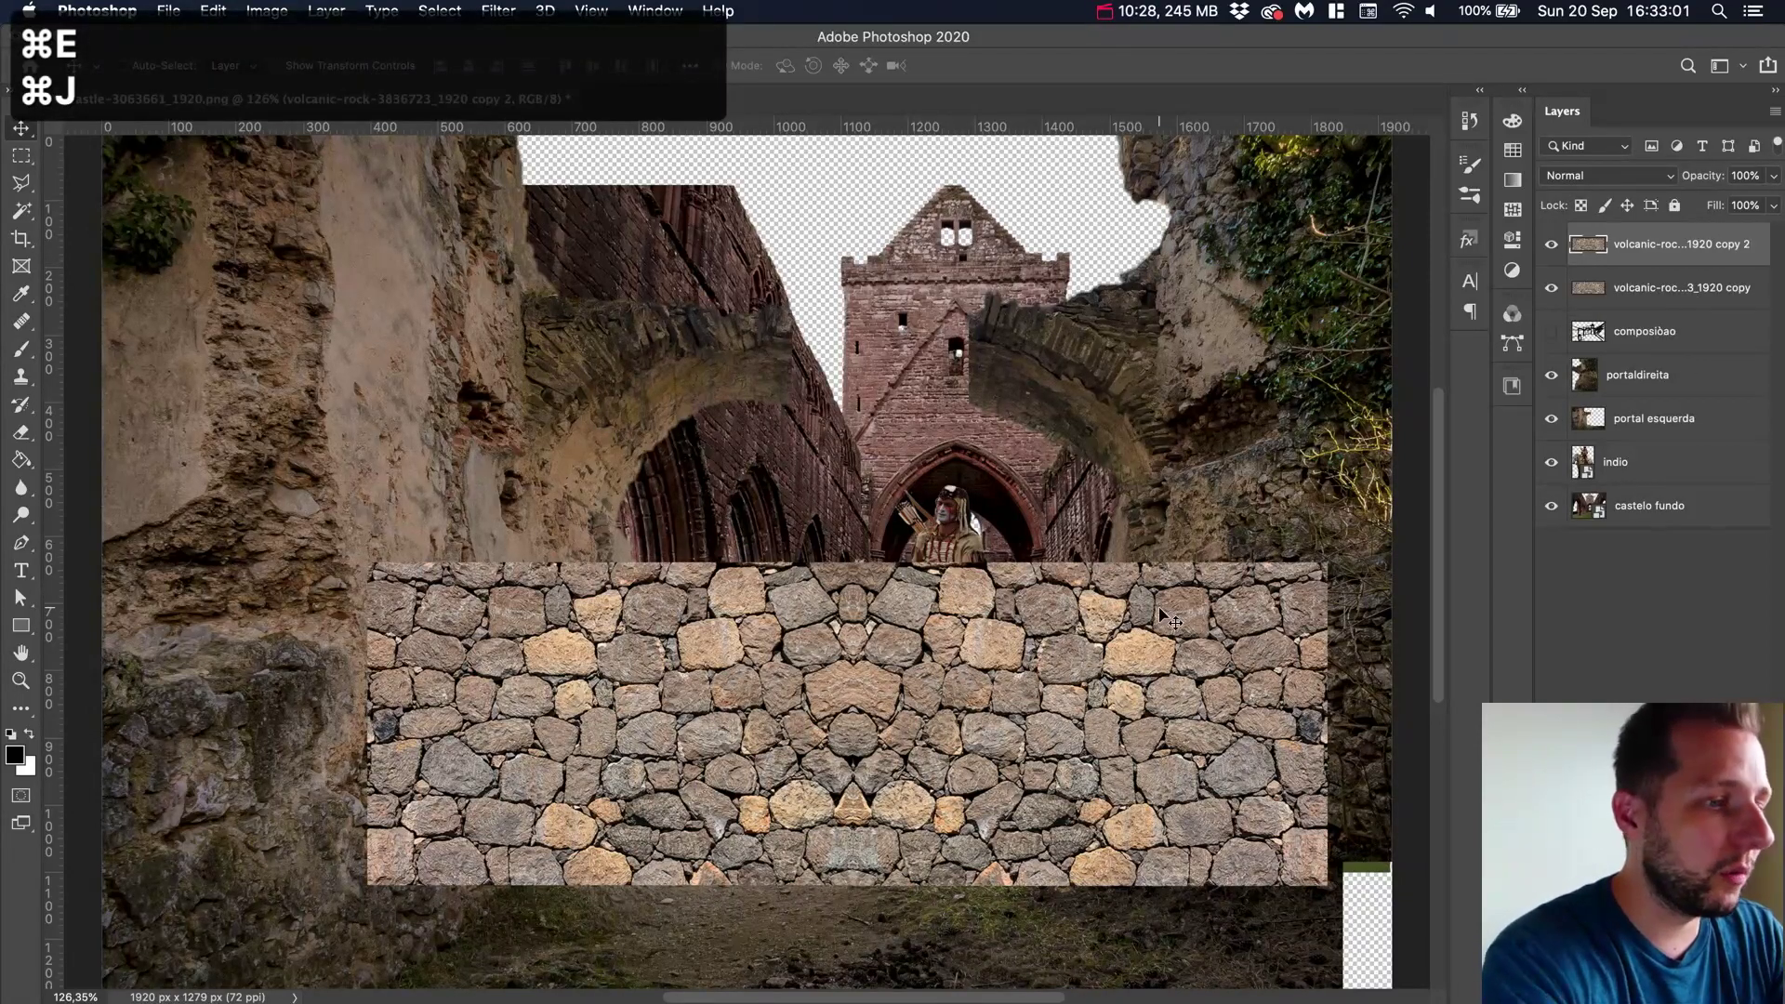
key("super+t")
left_click_drag(848, 885, 853, 220)
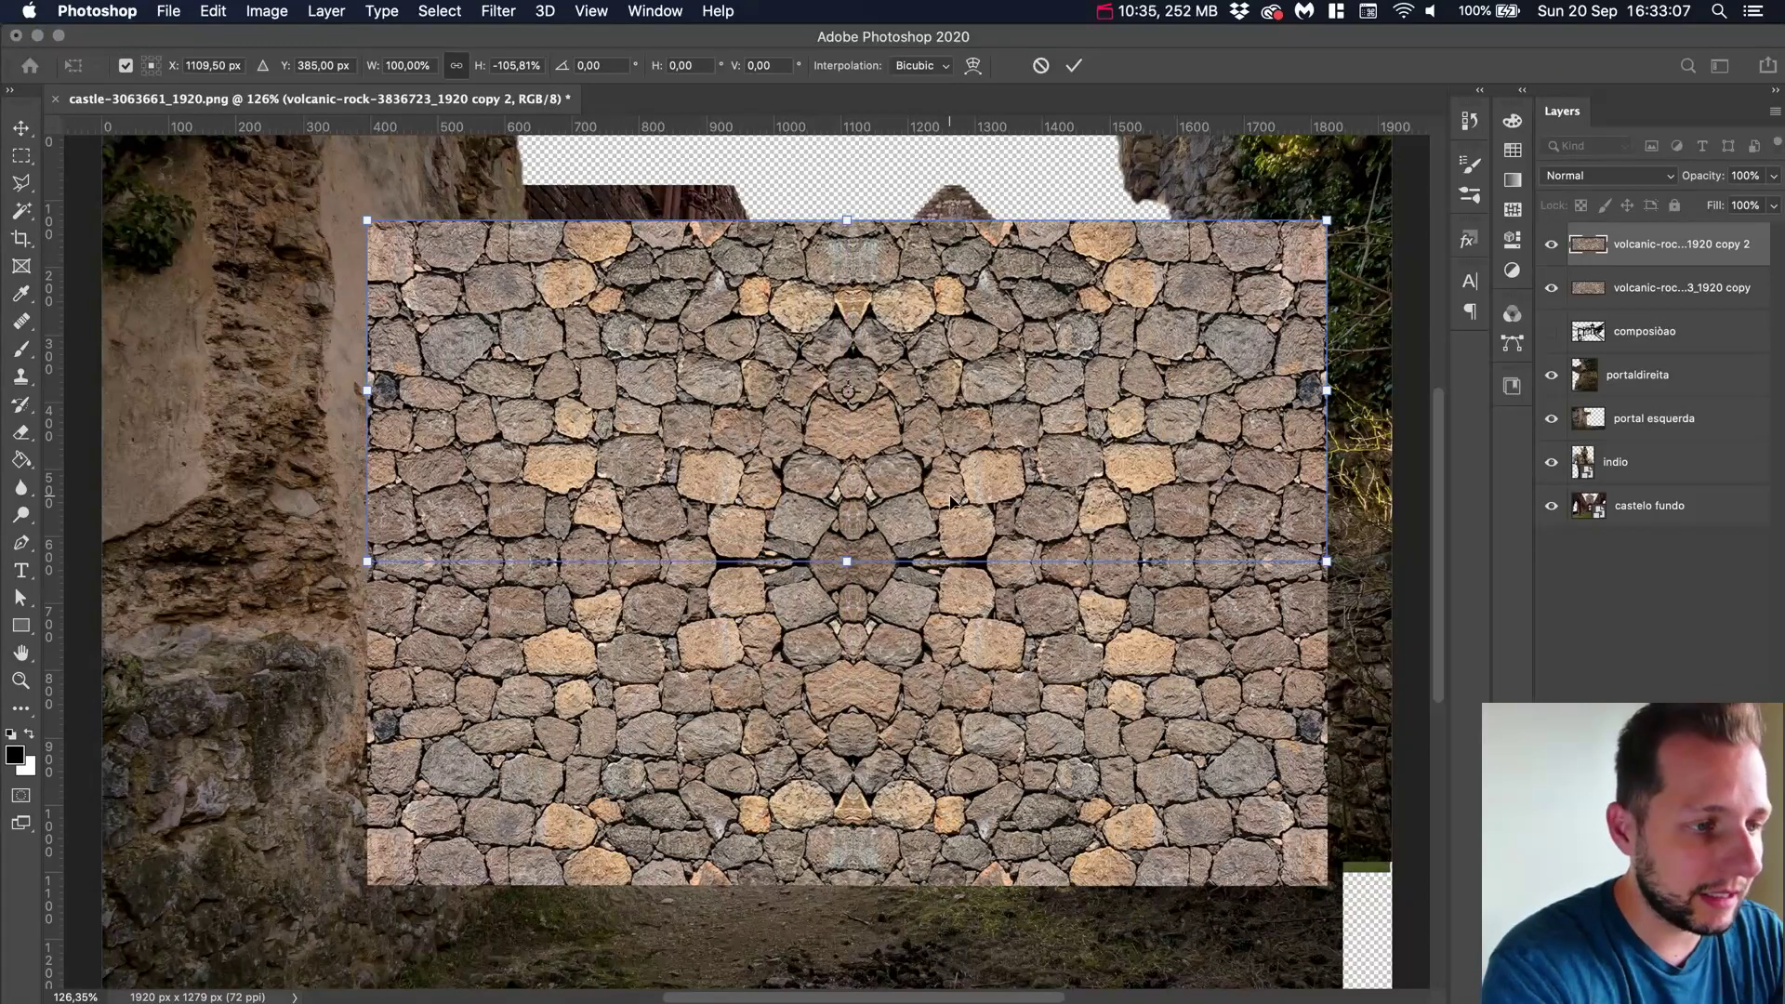
key("Return")
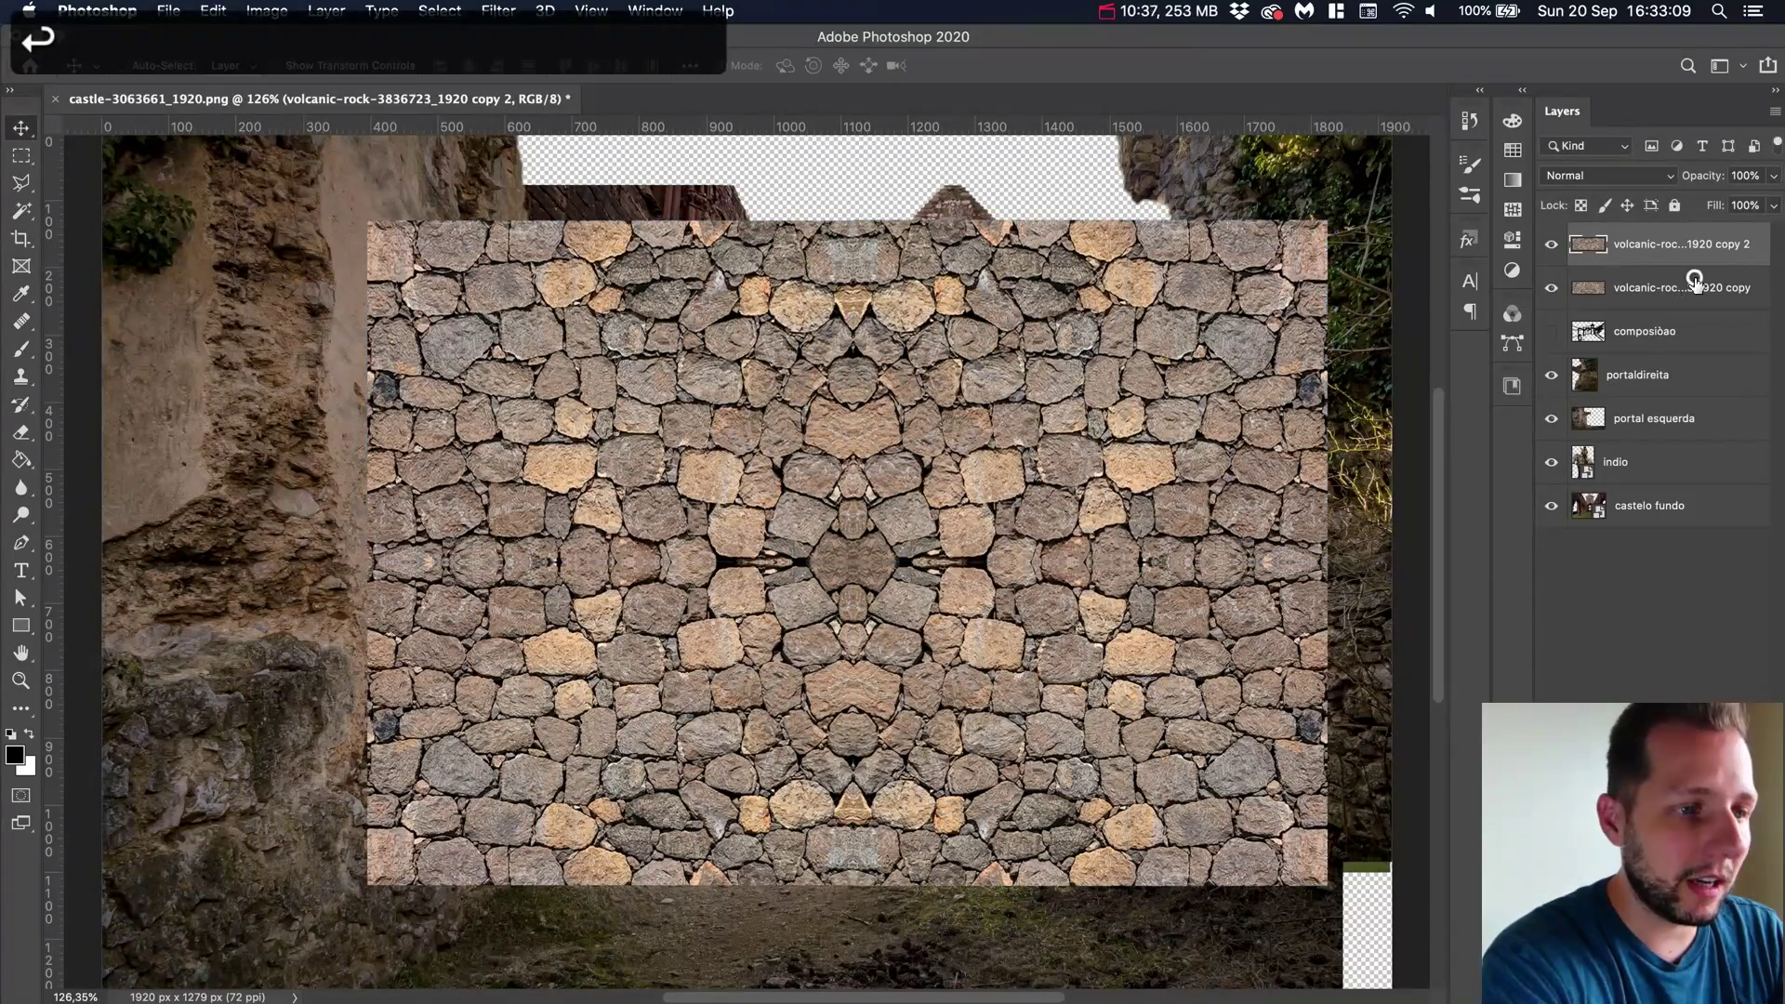
left_click(1683, 287, "shift")
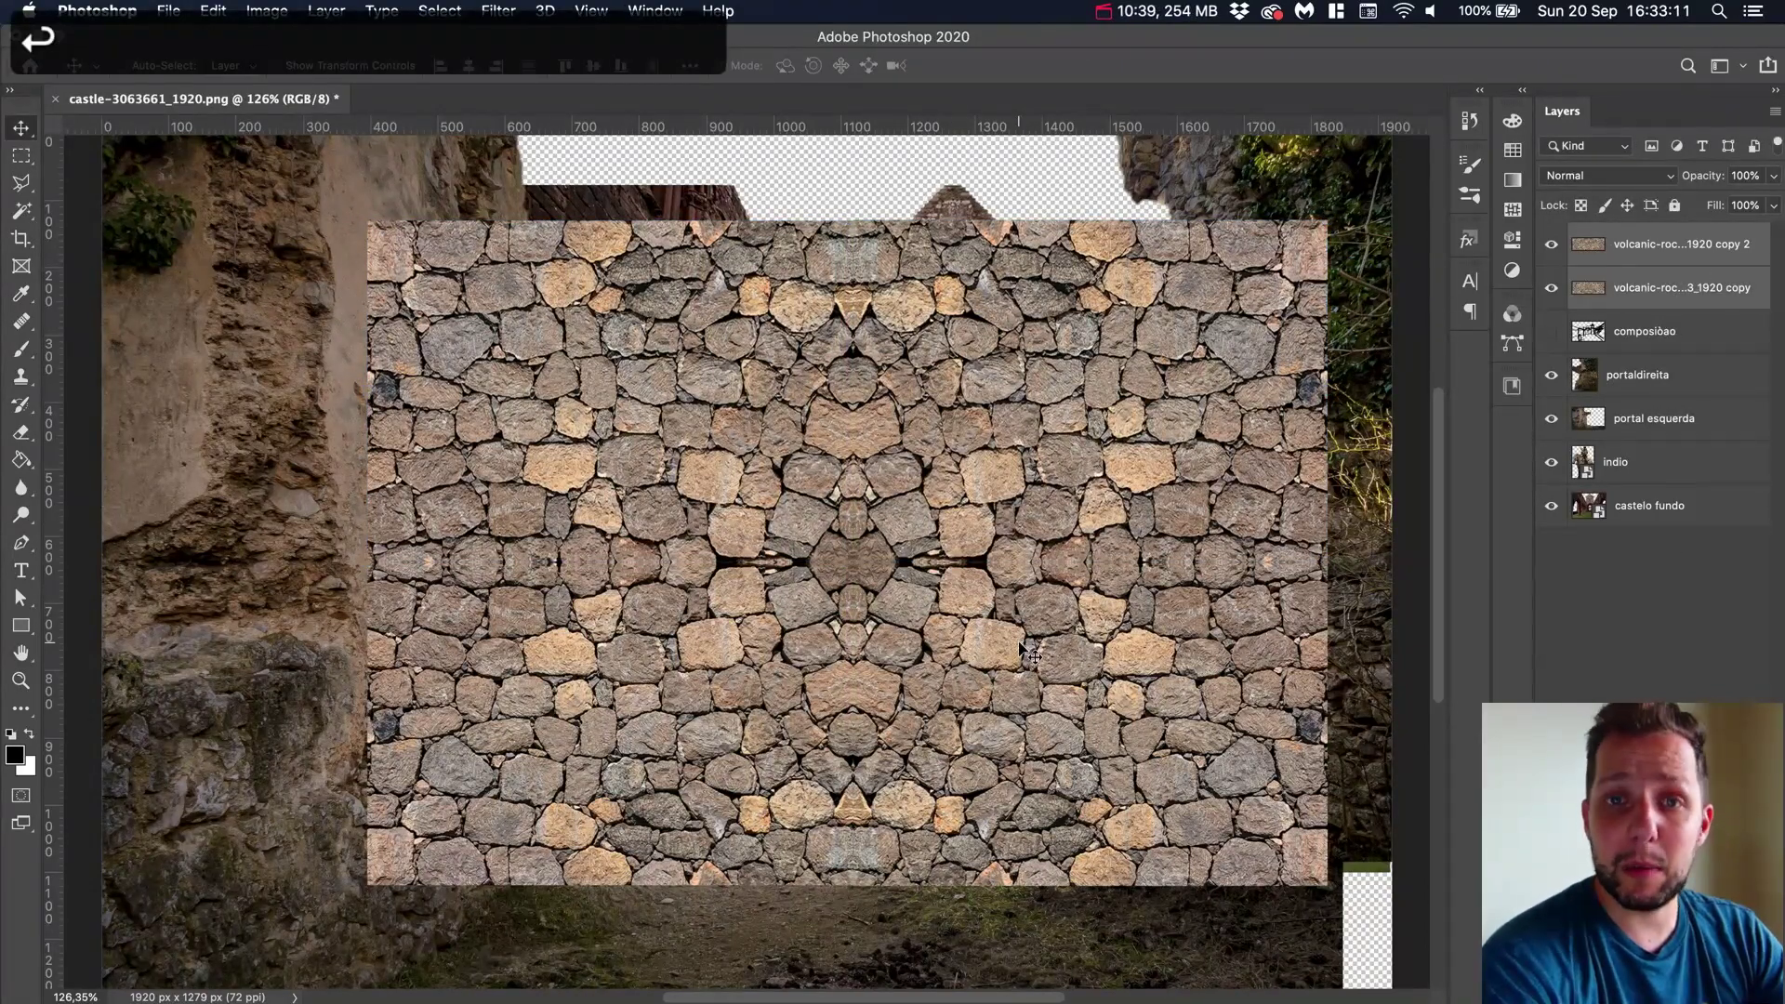
key("cmd+e")
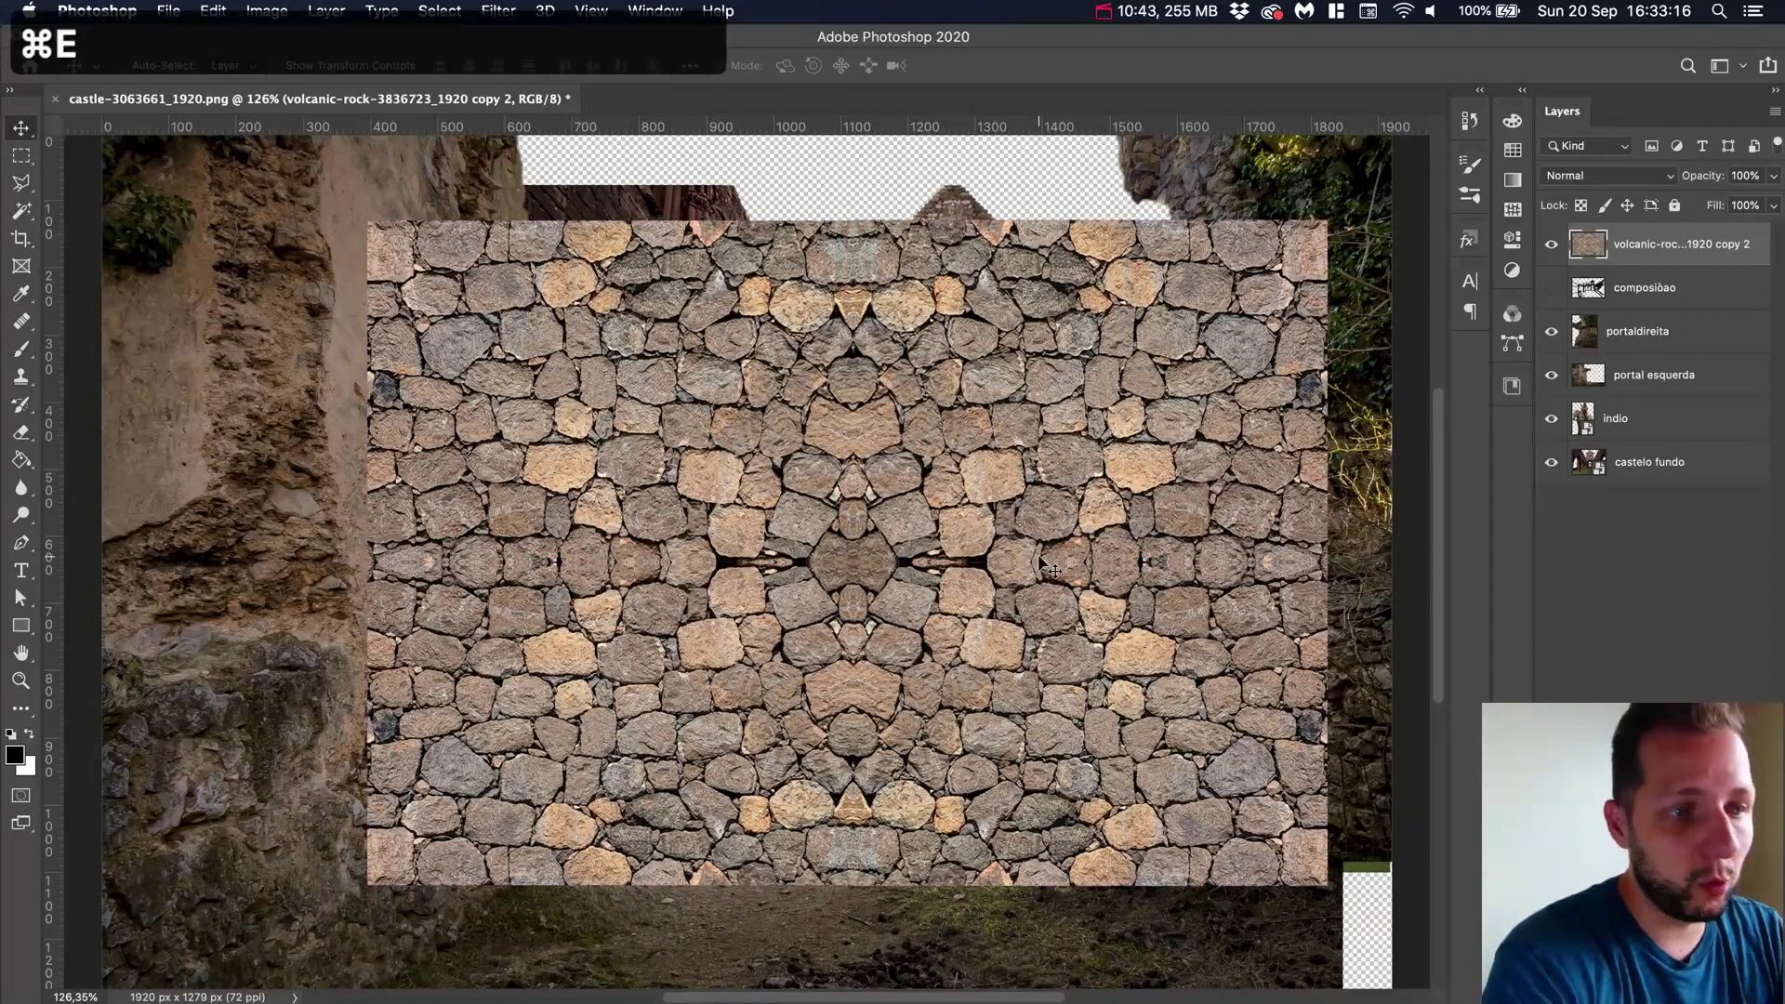
Shift the rock texture slightly right and up, and place its layer between indio and castelo fundo
key("super+t")
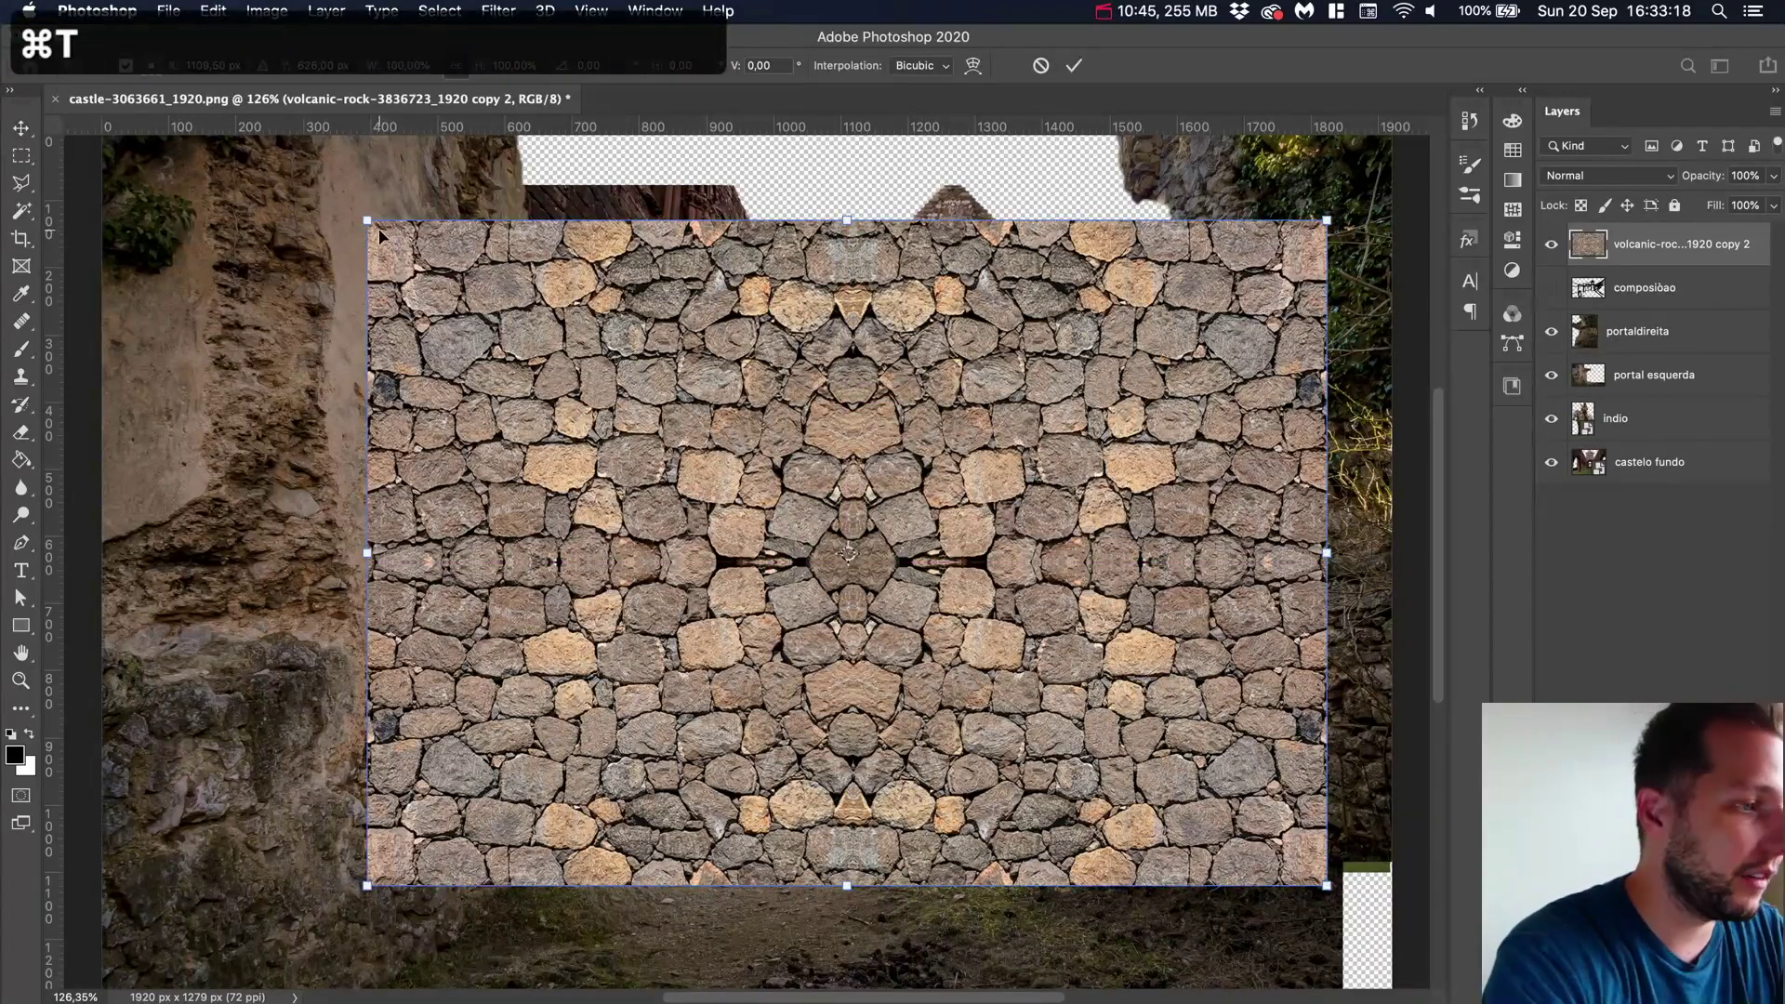
left_click_drag(651, 434, 687, 420)
key("Return")
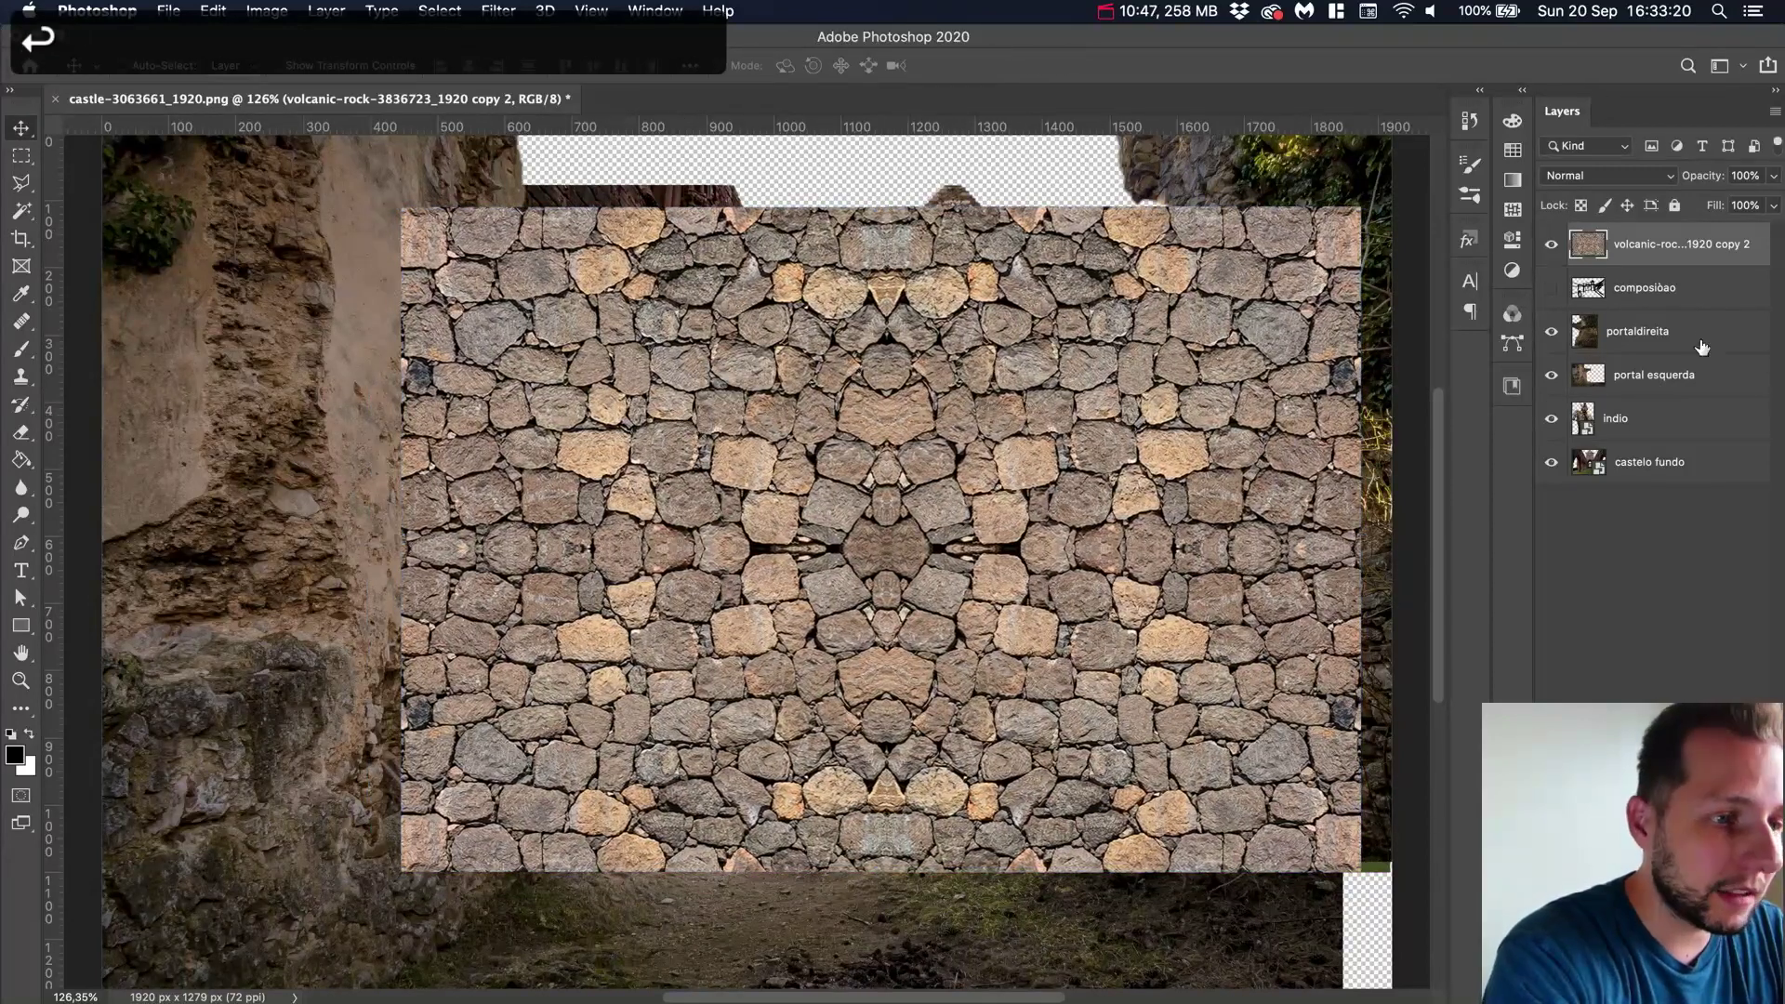
left_click_drag(1734, 240, 1669, 437)
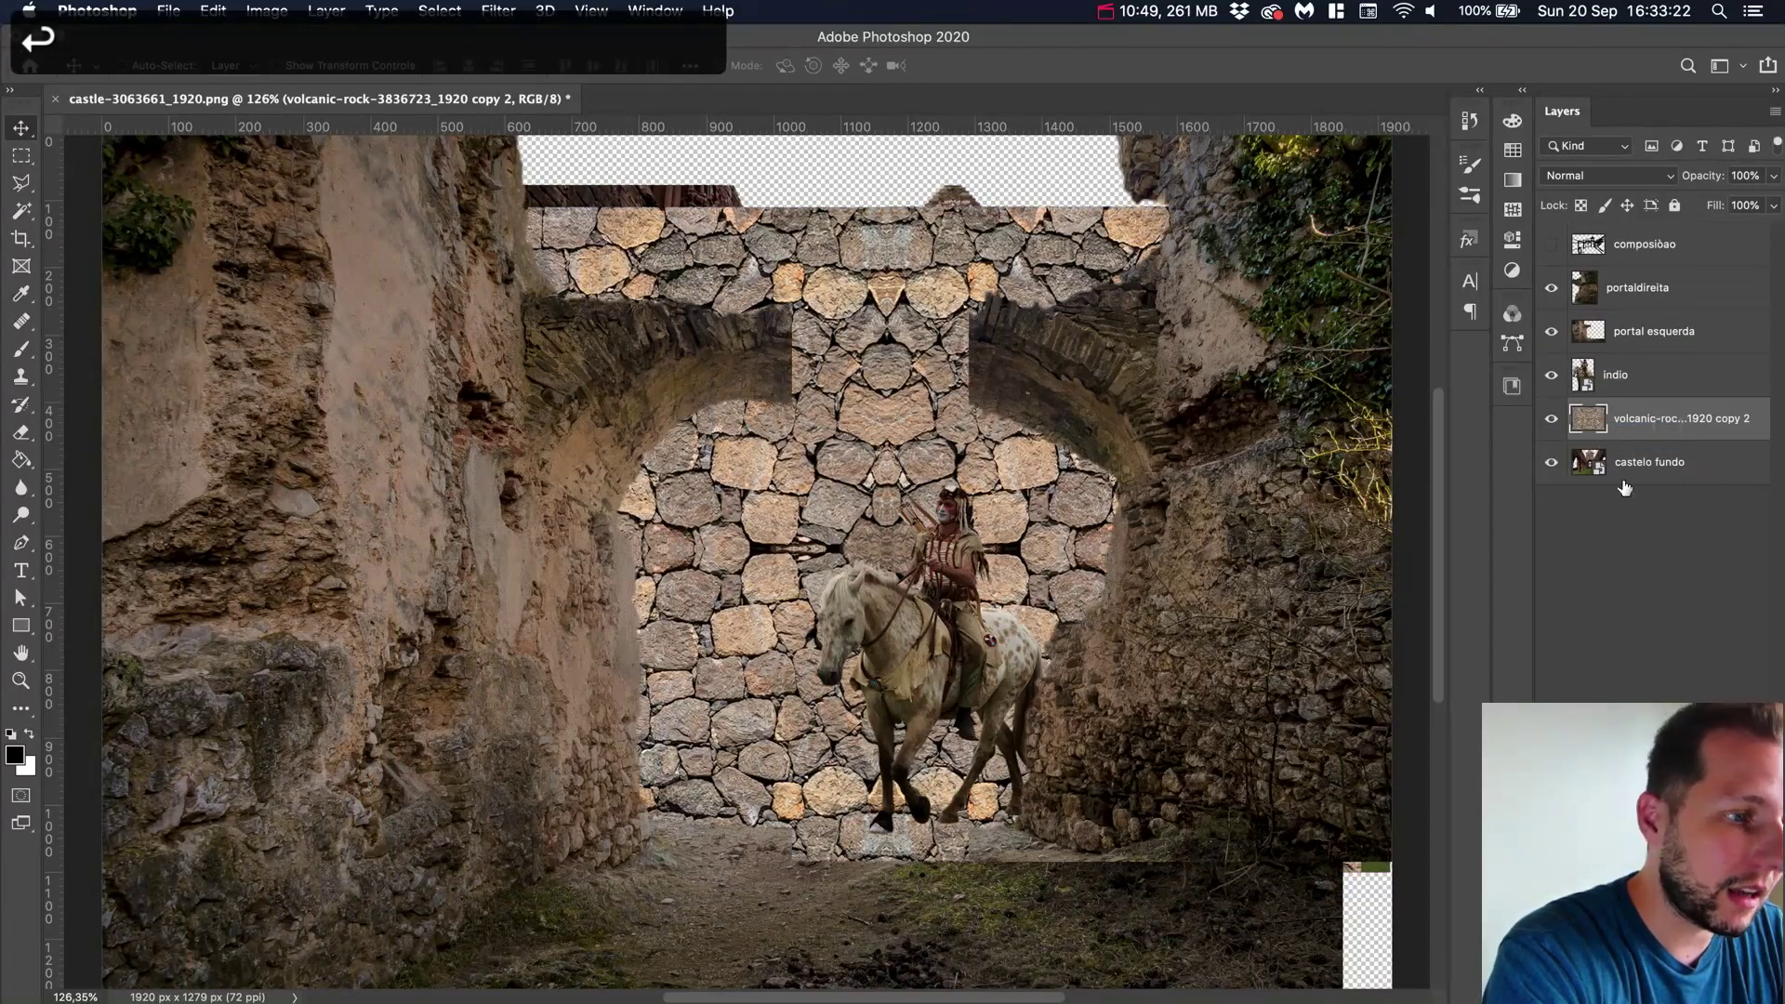
Distort the rock texture into a receding floor by bringing both upper corners down and inward behind the rider
key("super+t")
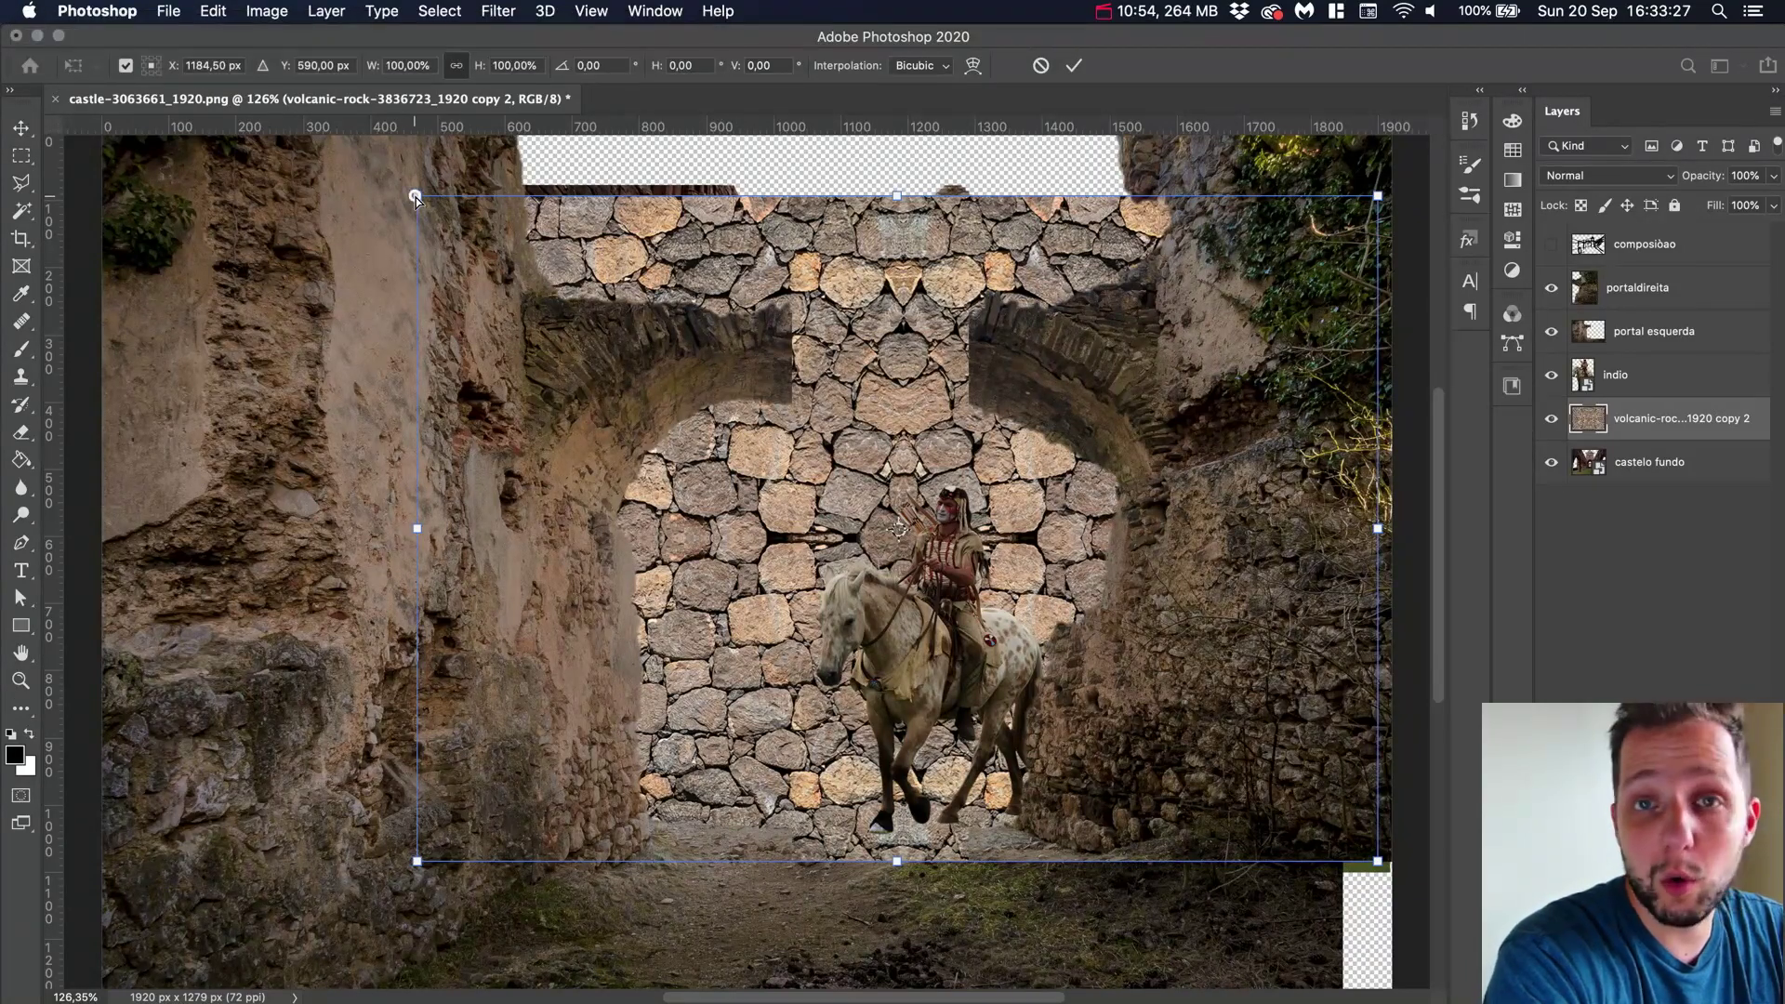
left_click_drag(417, 198, 789, 687)
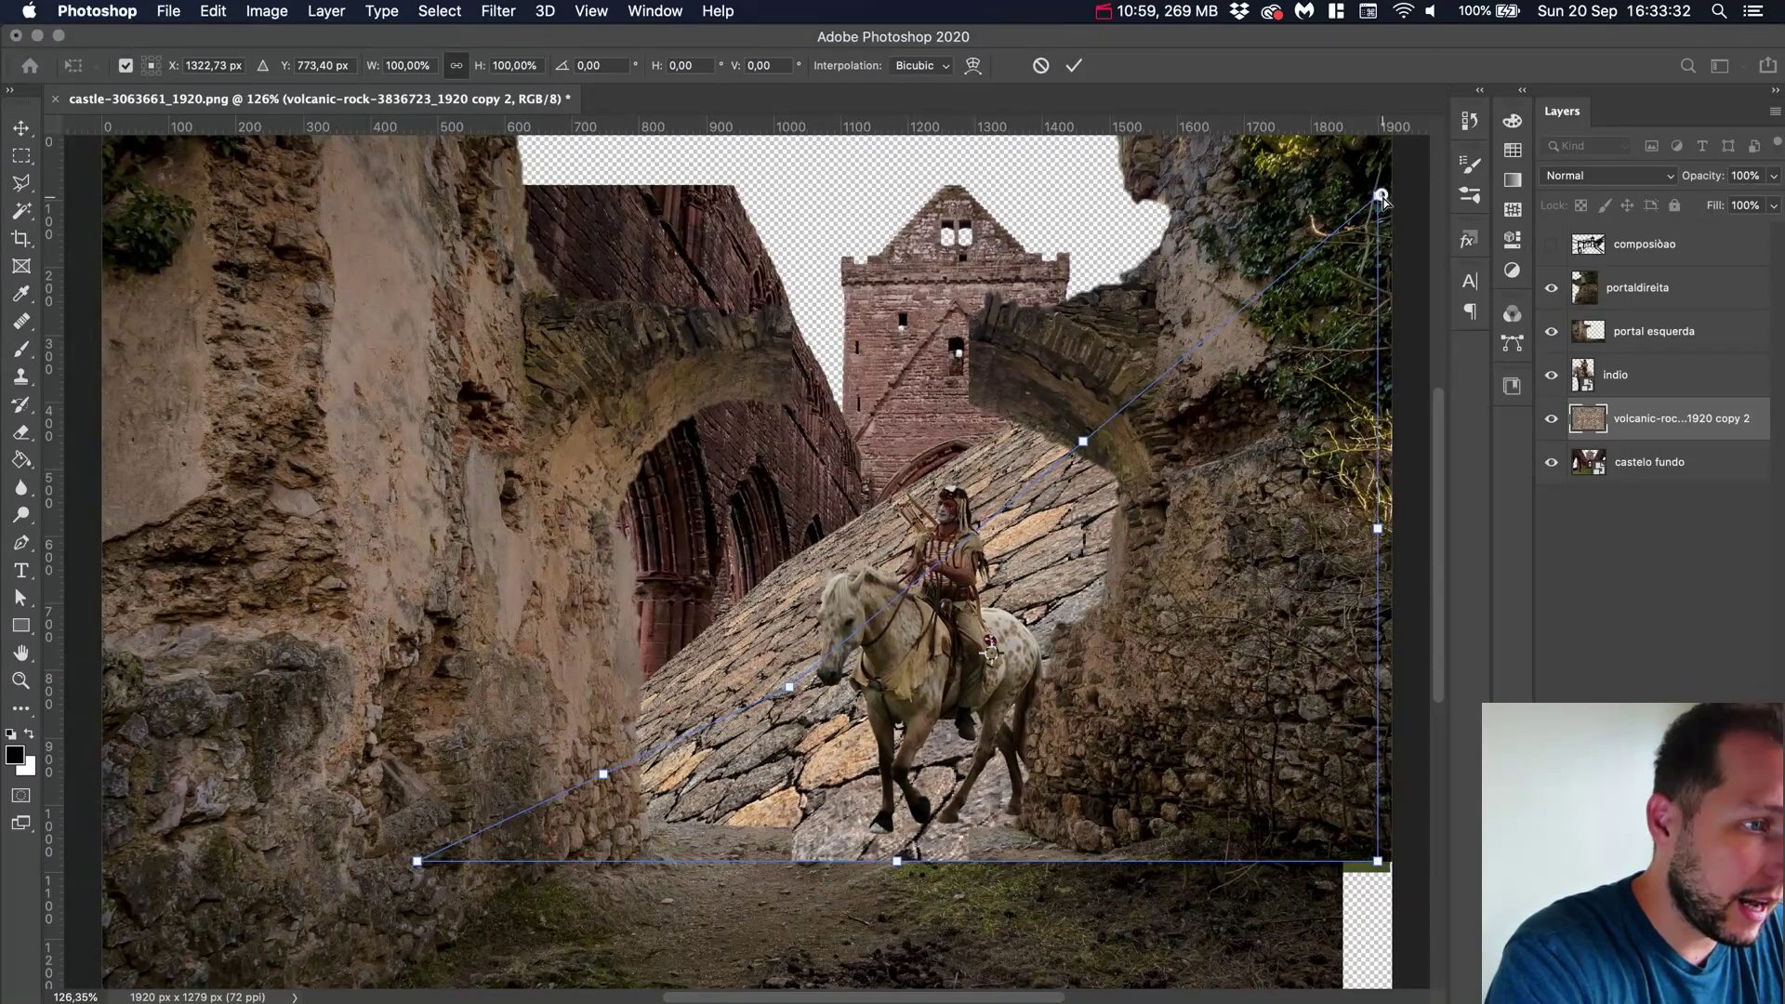
left_click_drag(1381, 195, 1102, 679)
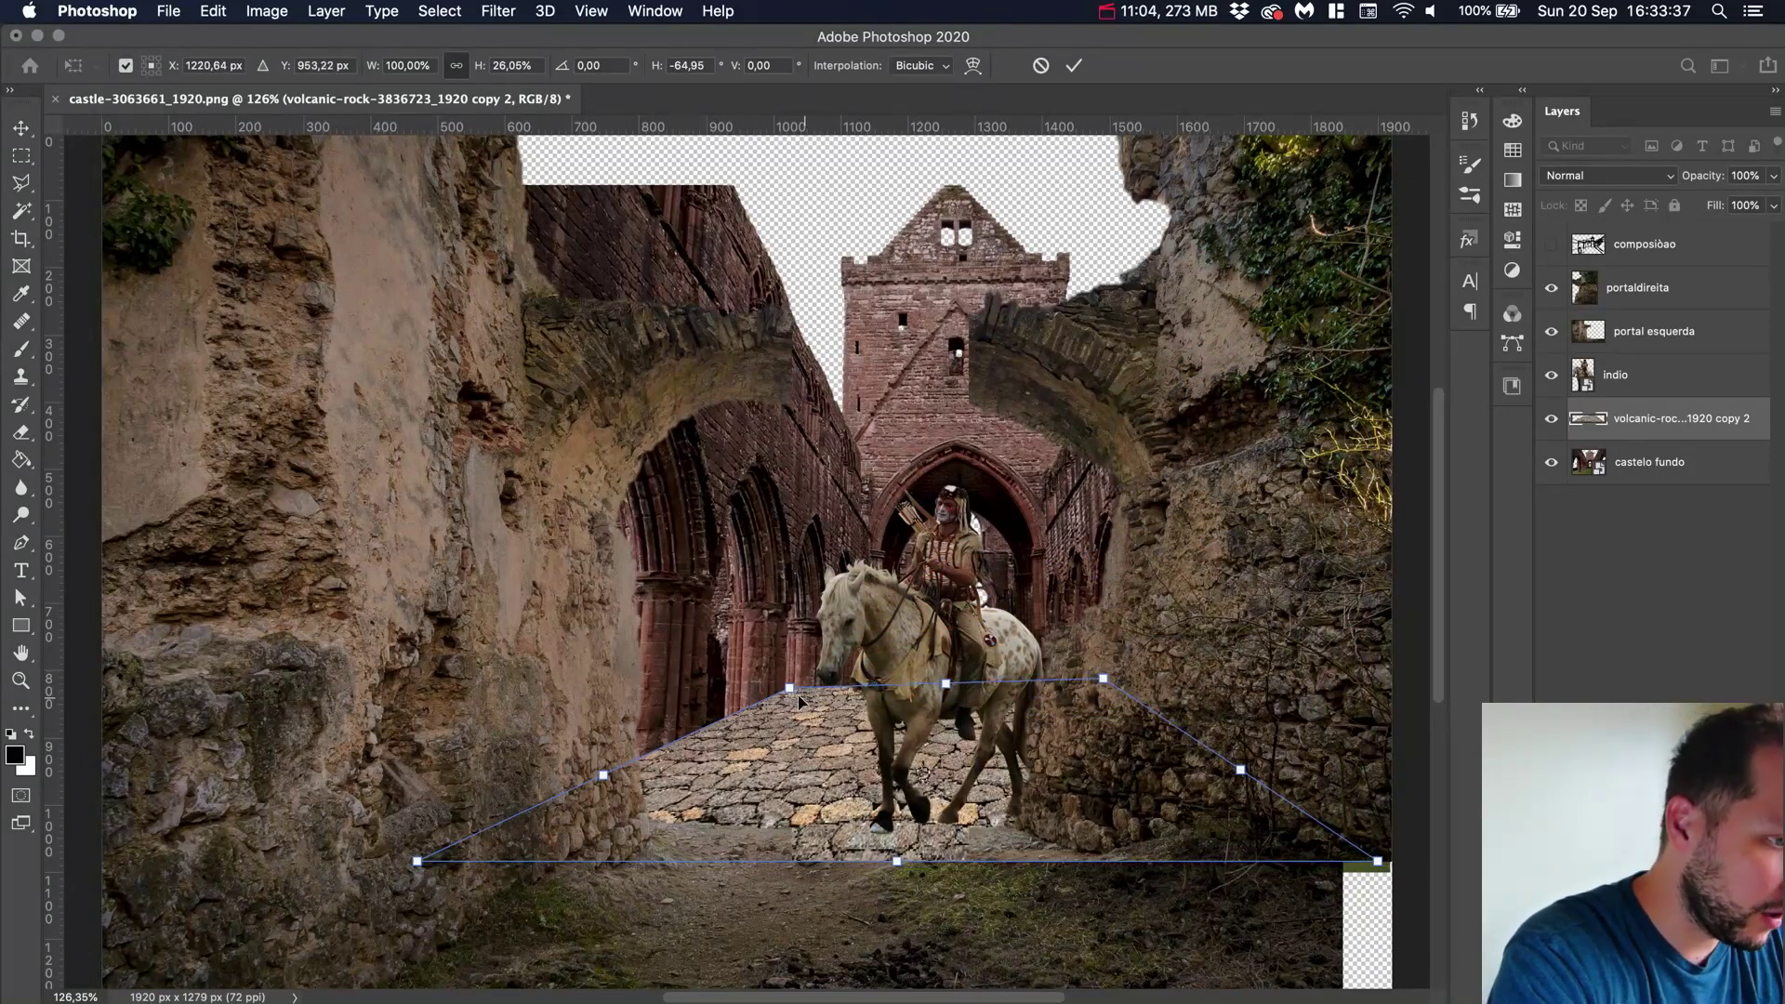
Lower the stone floor's far corners, spread its near corners outward, fine-tune the far edge, and apply the transformation
left_click_drag(793, 690, 751, 725)
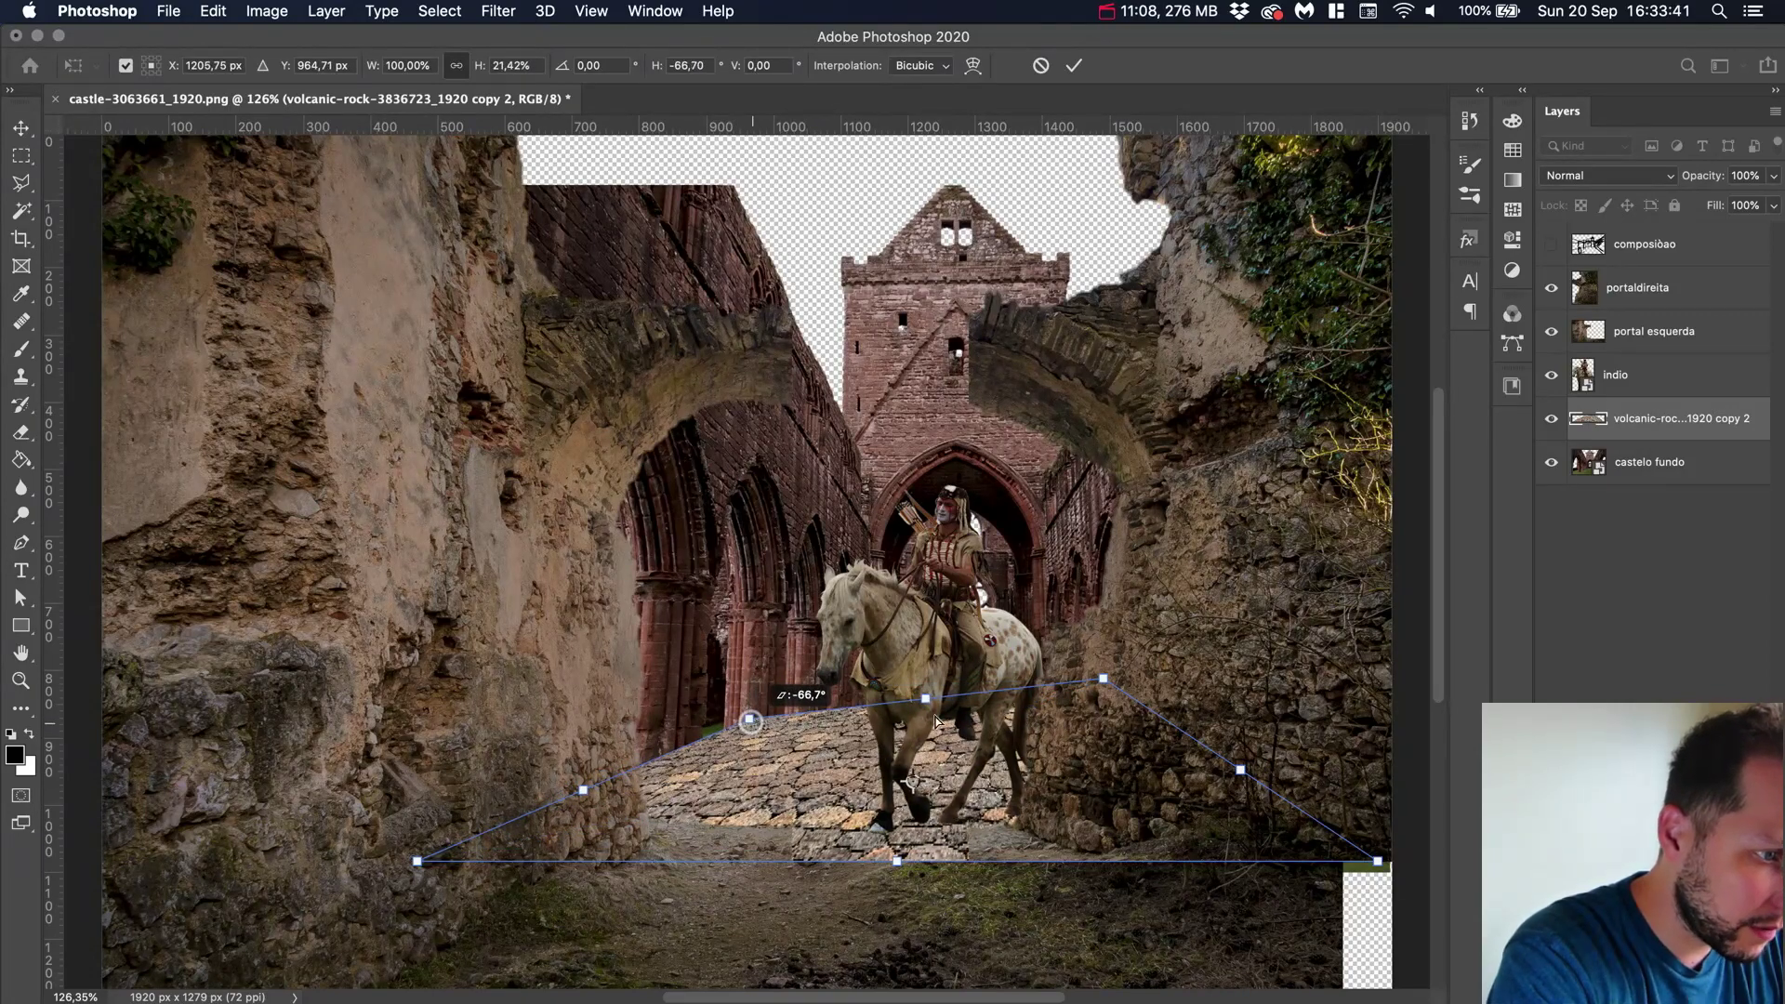
left_click_drag(1103, 679, 1116, 716)
left_click_drag(416, 863, 183, 851)
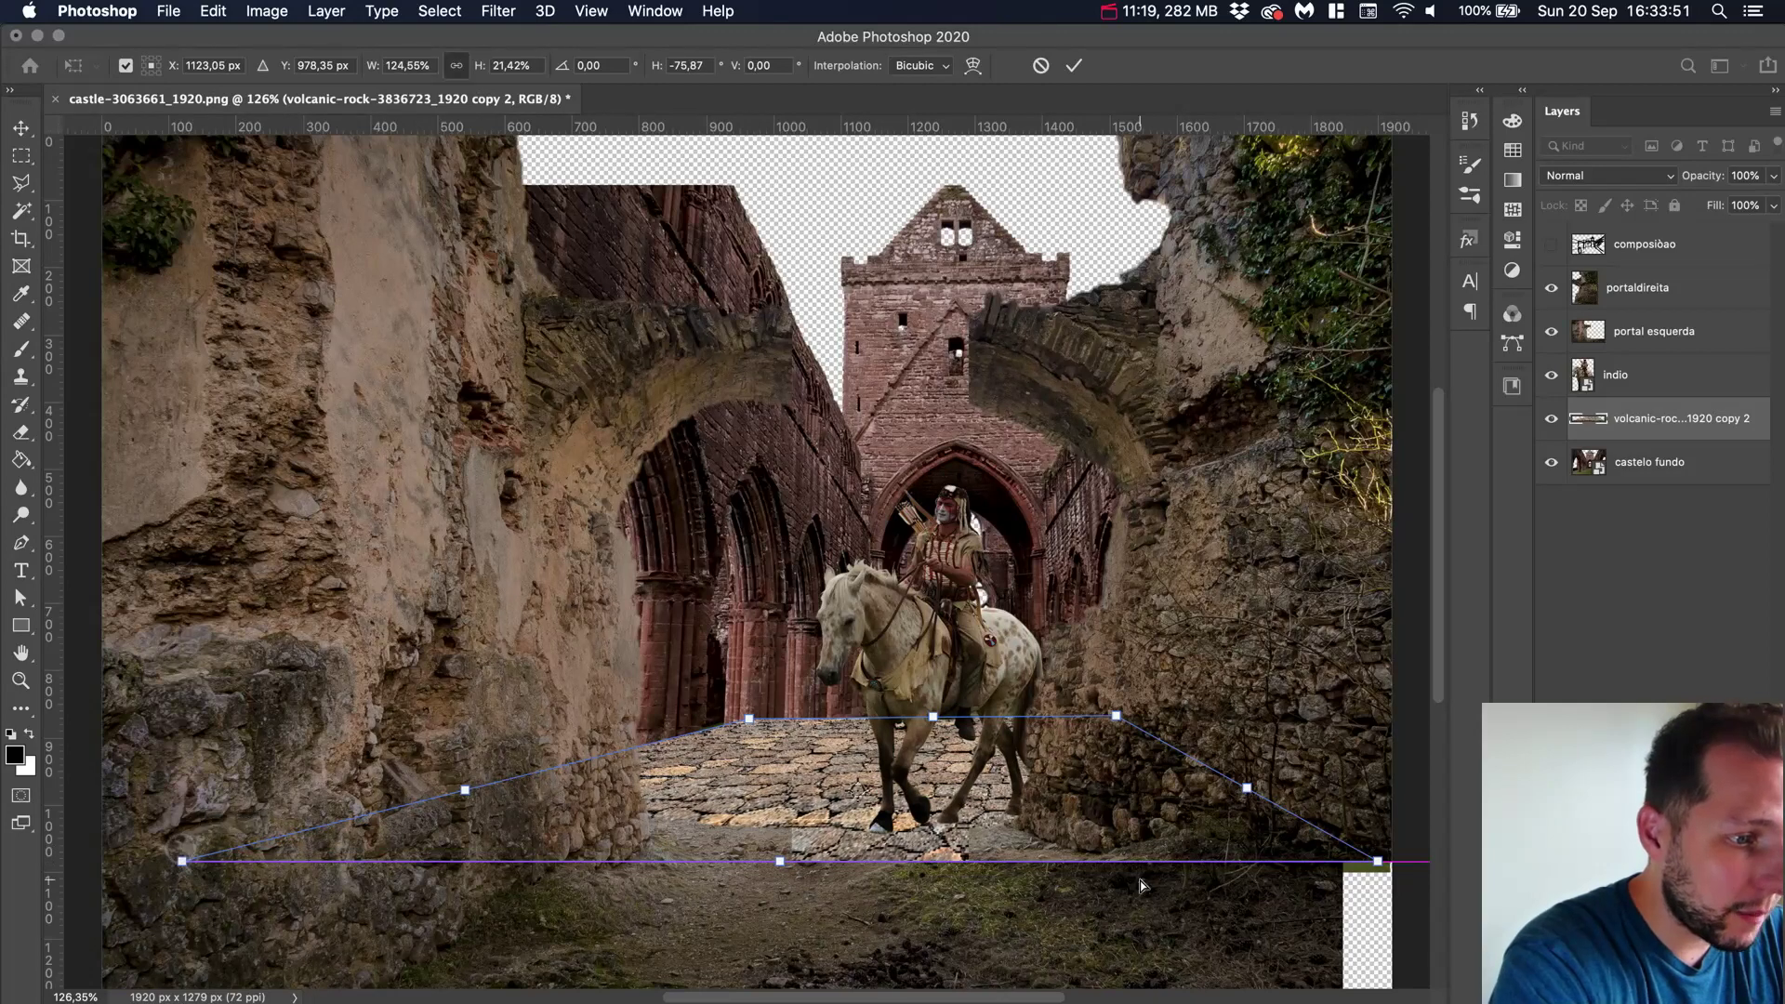
left_click_drag(1378, 861, 1431, 861)
left_click_drag(1097, 719, 1097, 722)
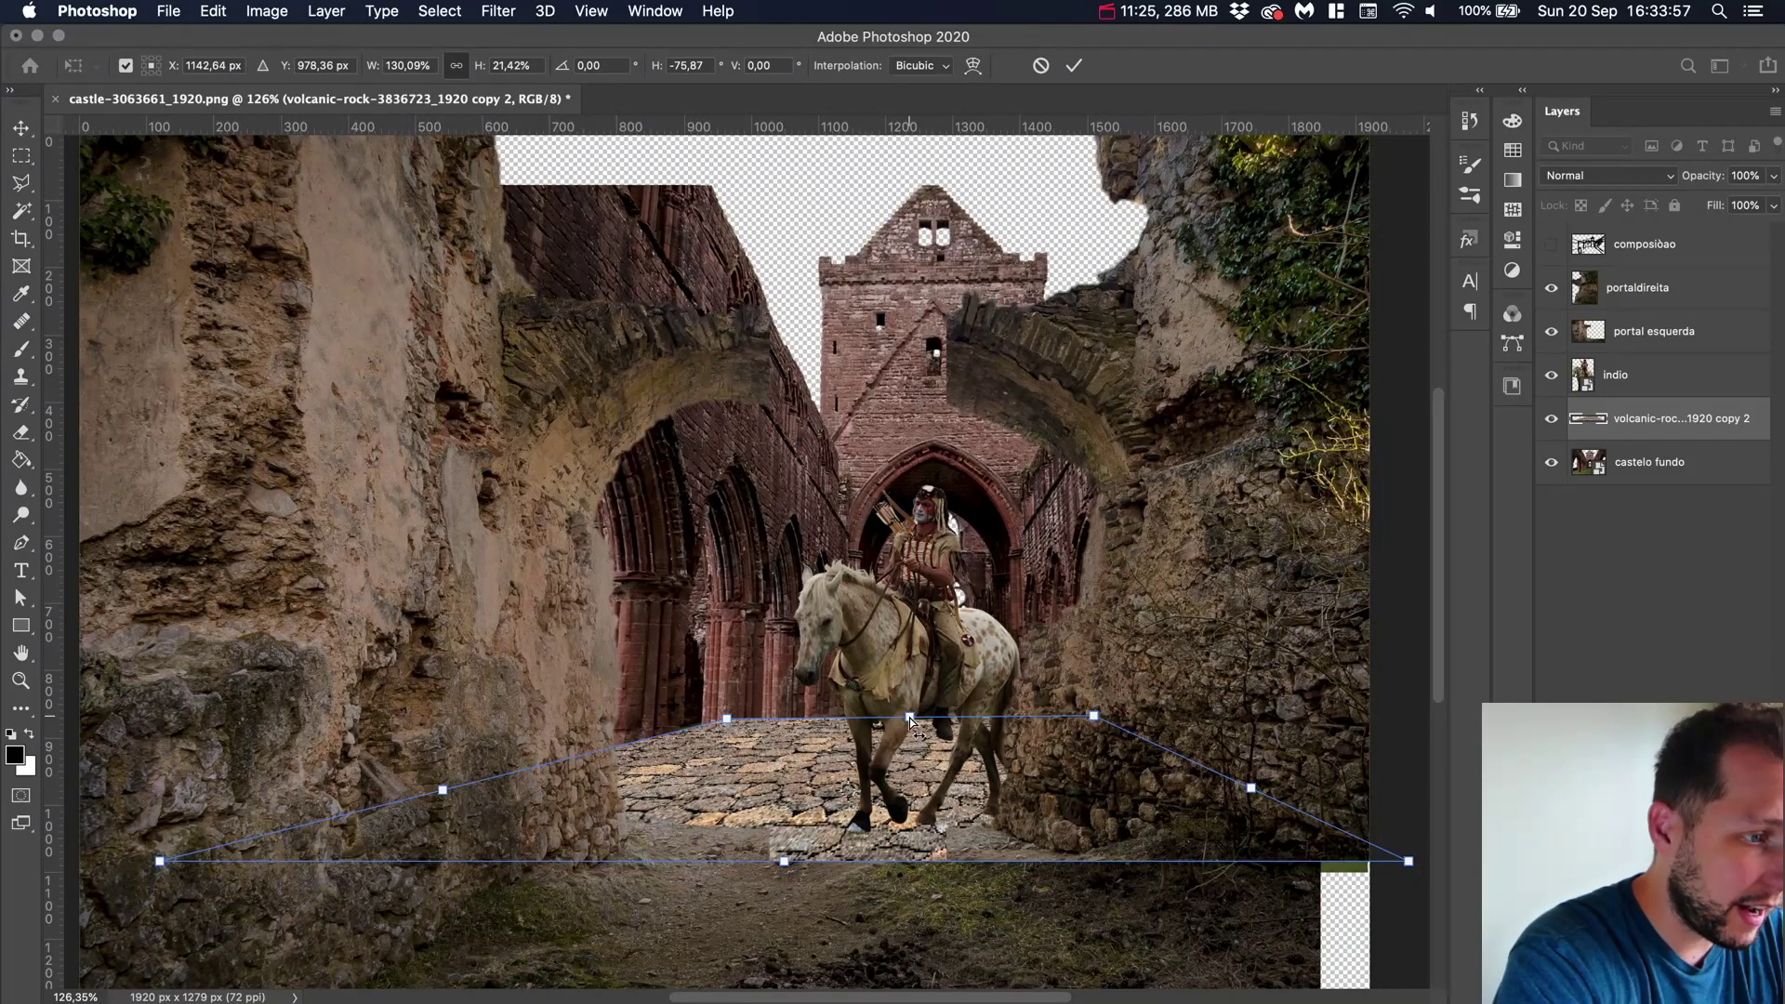
left_click_drag(910, 720, 917, 714)
key("Return")
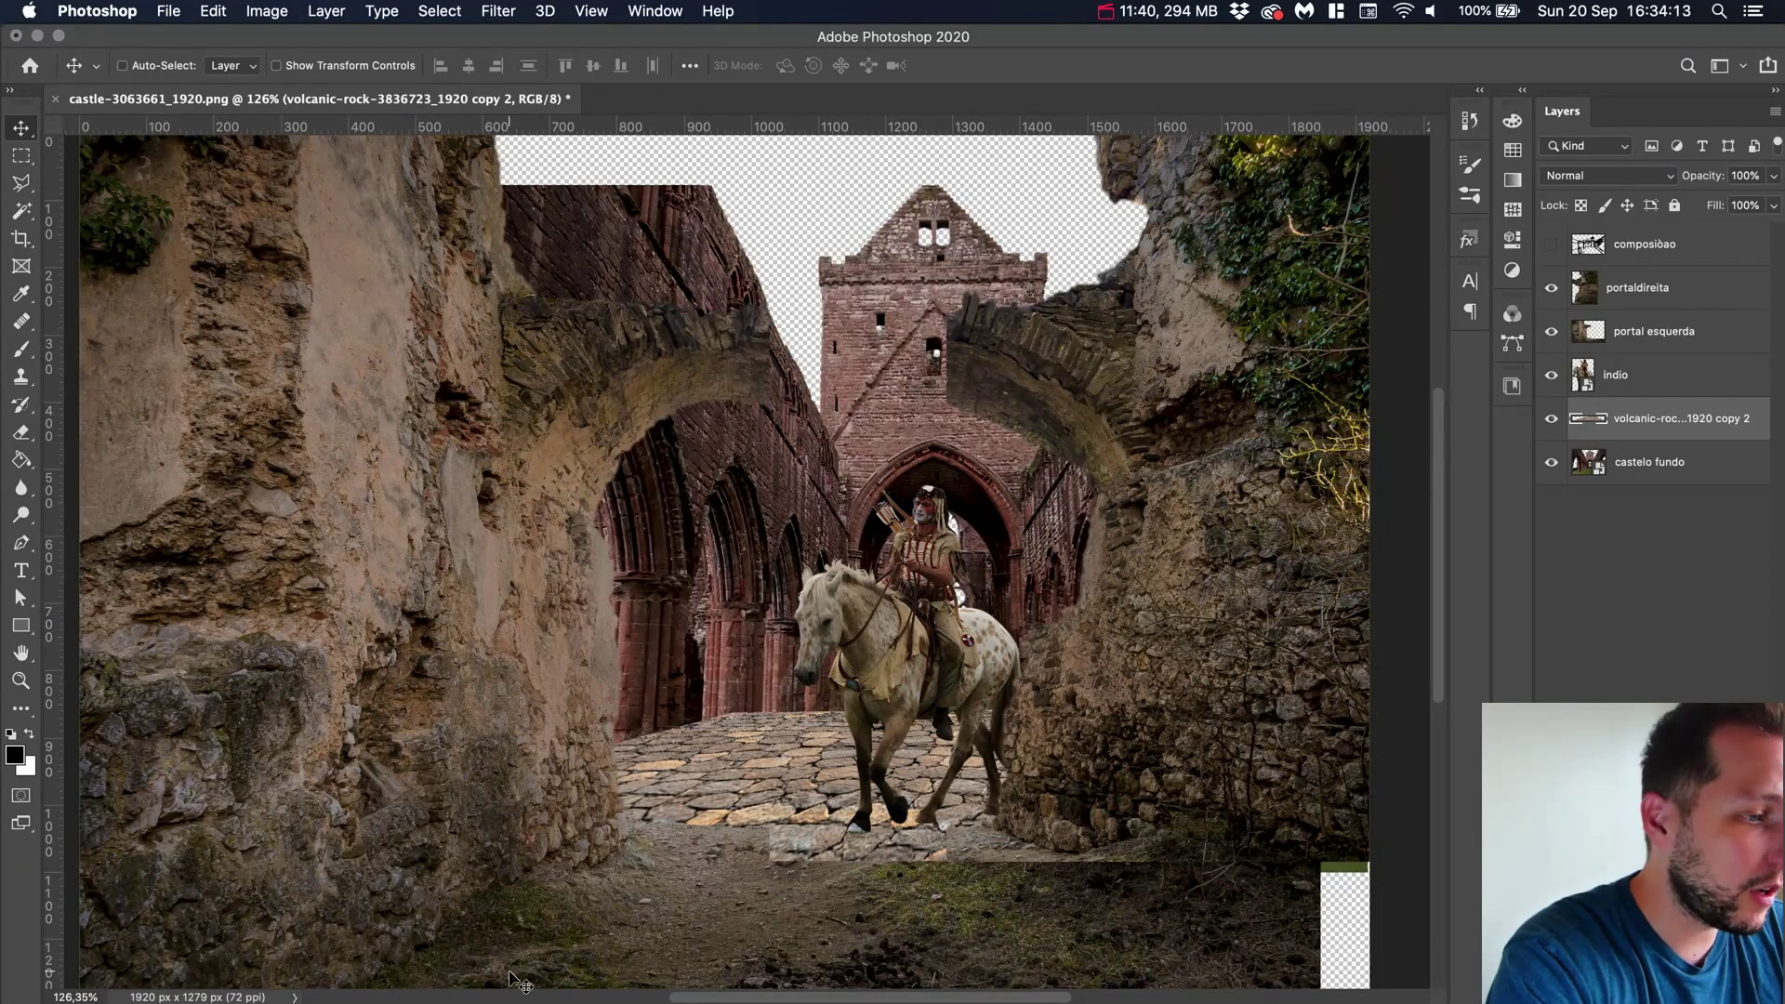
Place amphora-3616098_1920.png from Finder into the document, scale it down, and bring its layer to the top of the stack
key("super+Tab")
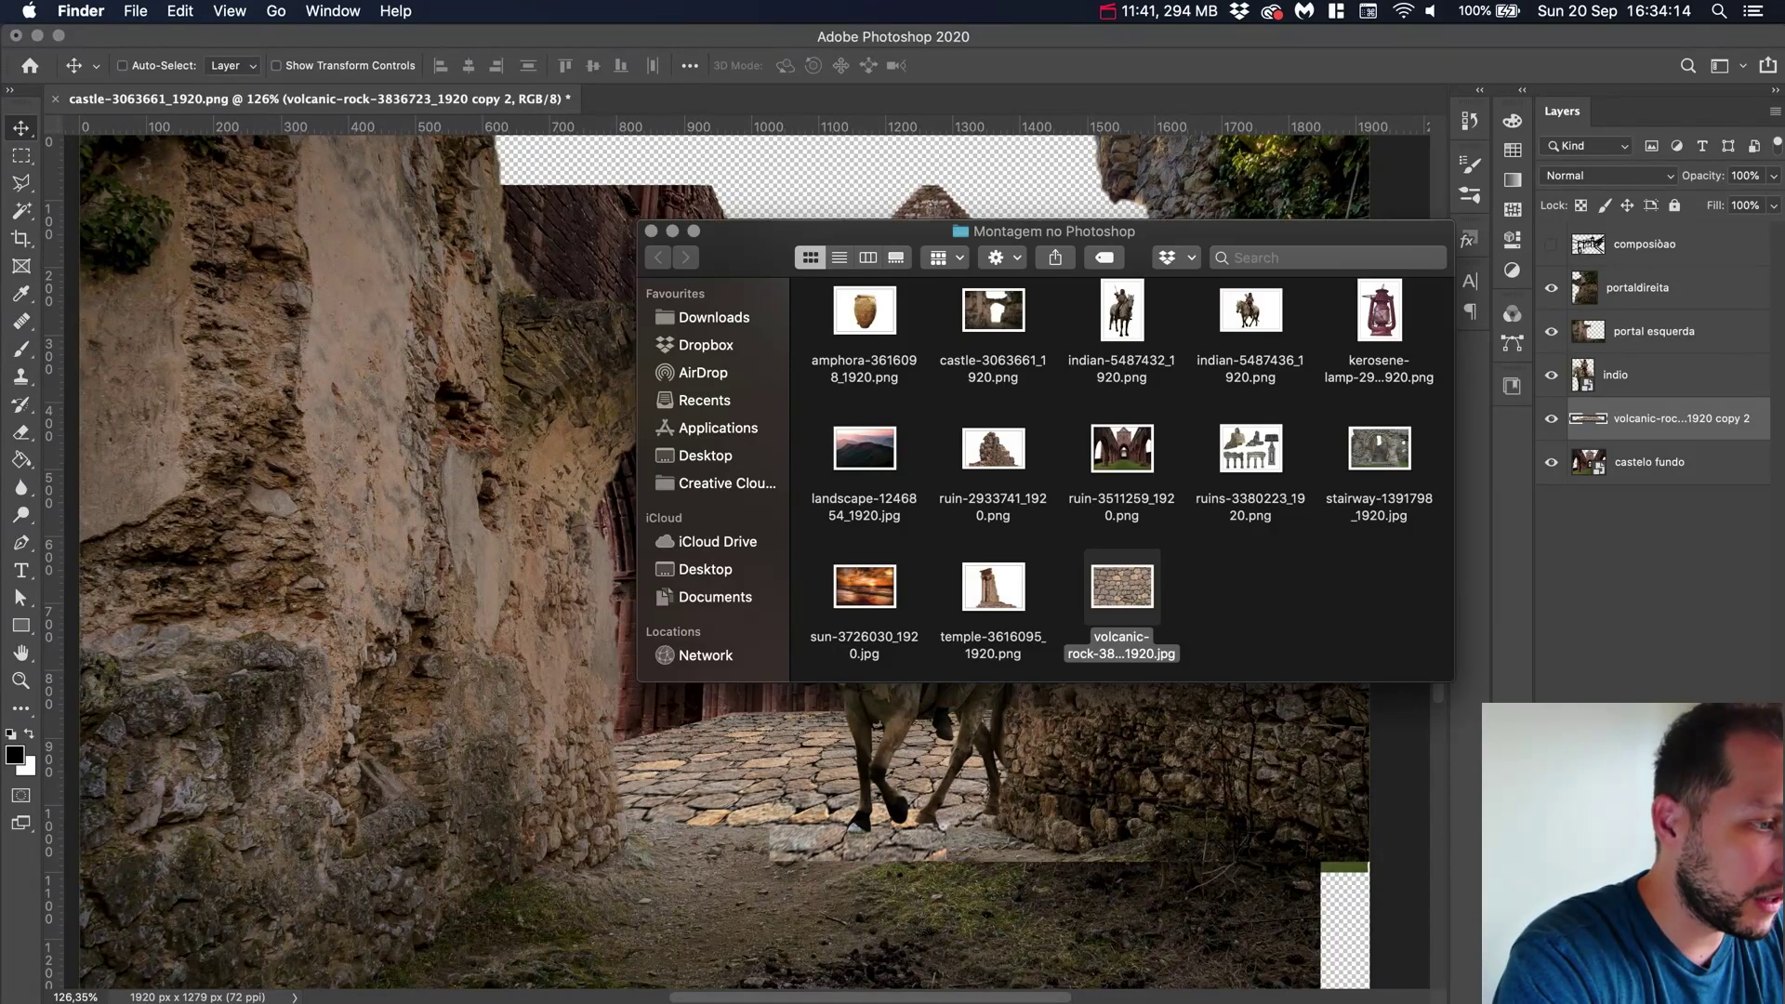
left_click(1284, 640)
left_click_drag(863, 332, 1281, 214)
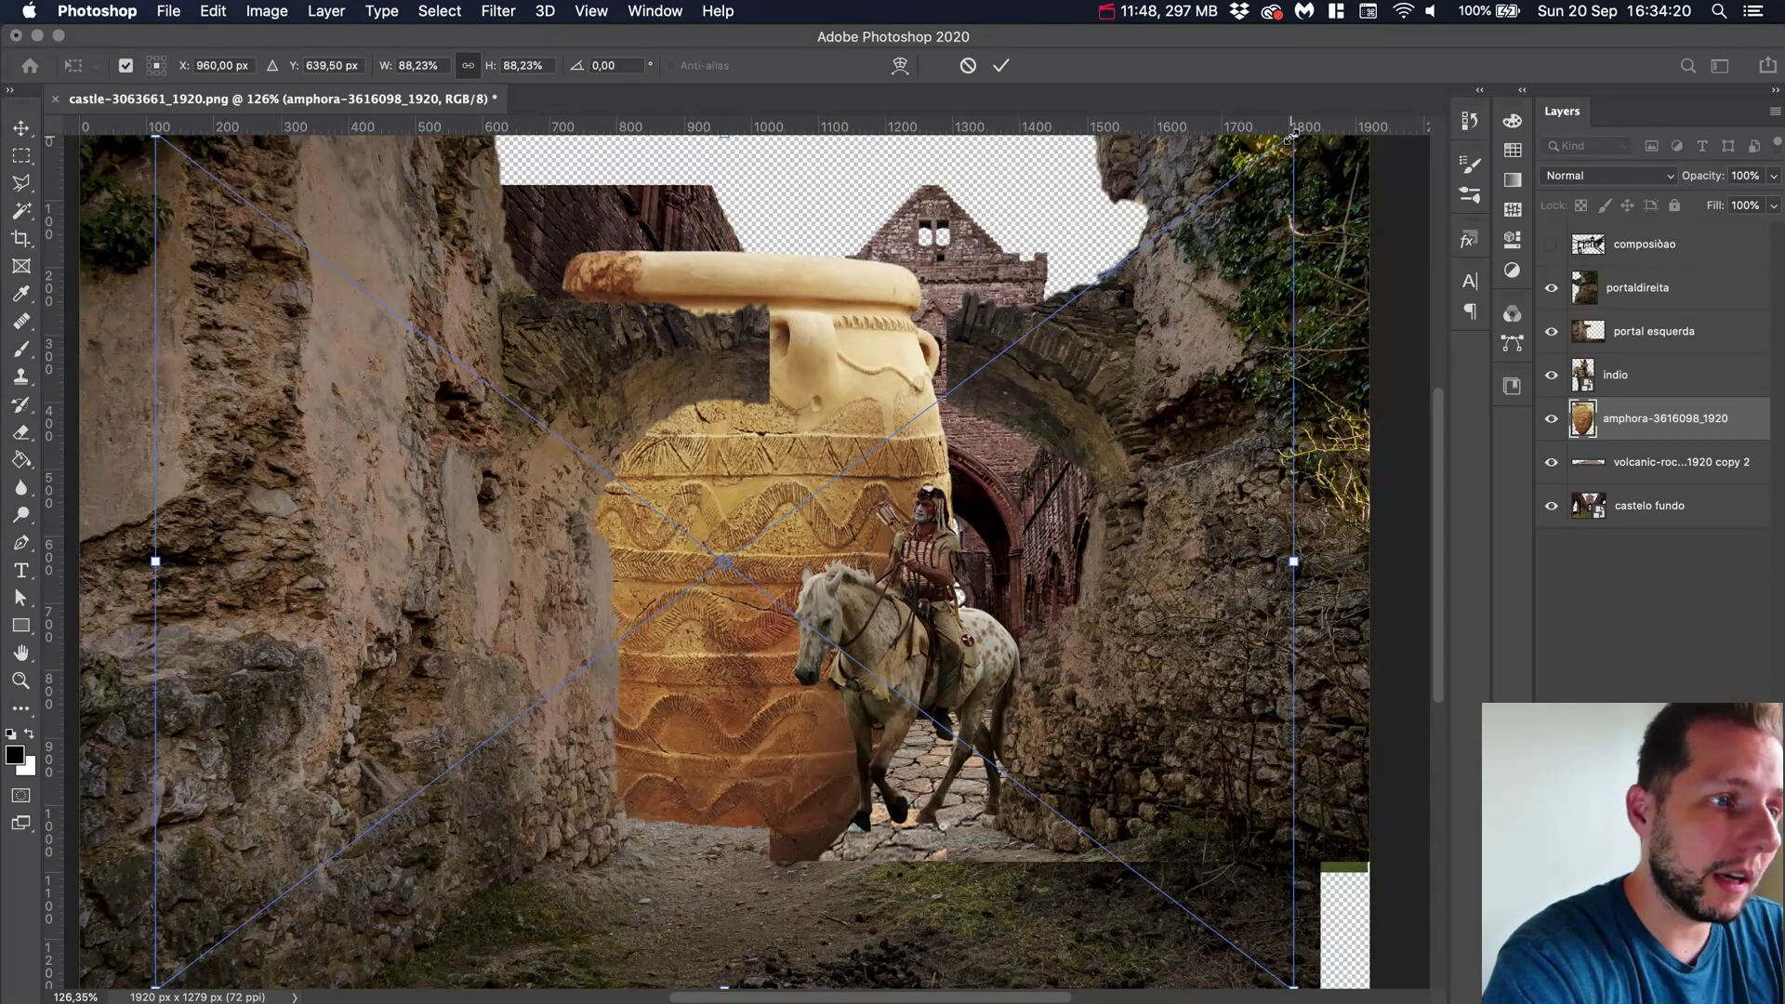
left_click_drag(1292, 136, 761, 453)
key("Return")
left_click_drag(1681, 378, 1664, 237)
Shrink the amphora further and position it on the ground at the foot of the left wall
left_click_drag(346, 883, 235, 1002)
key("super+t")
left_click_drag(650, 588, 506, 668)
key("Return")
left_click_drag(452, 764, 467, 765)
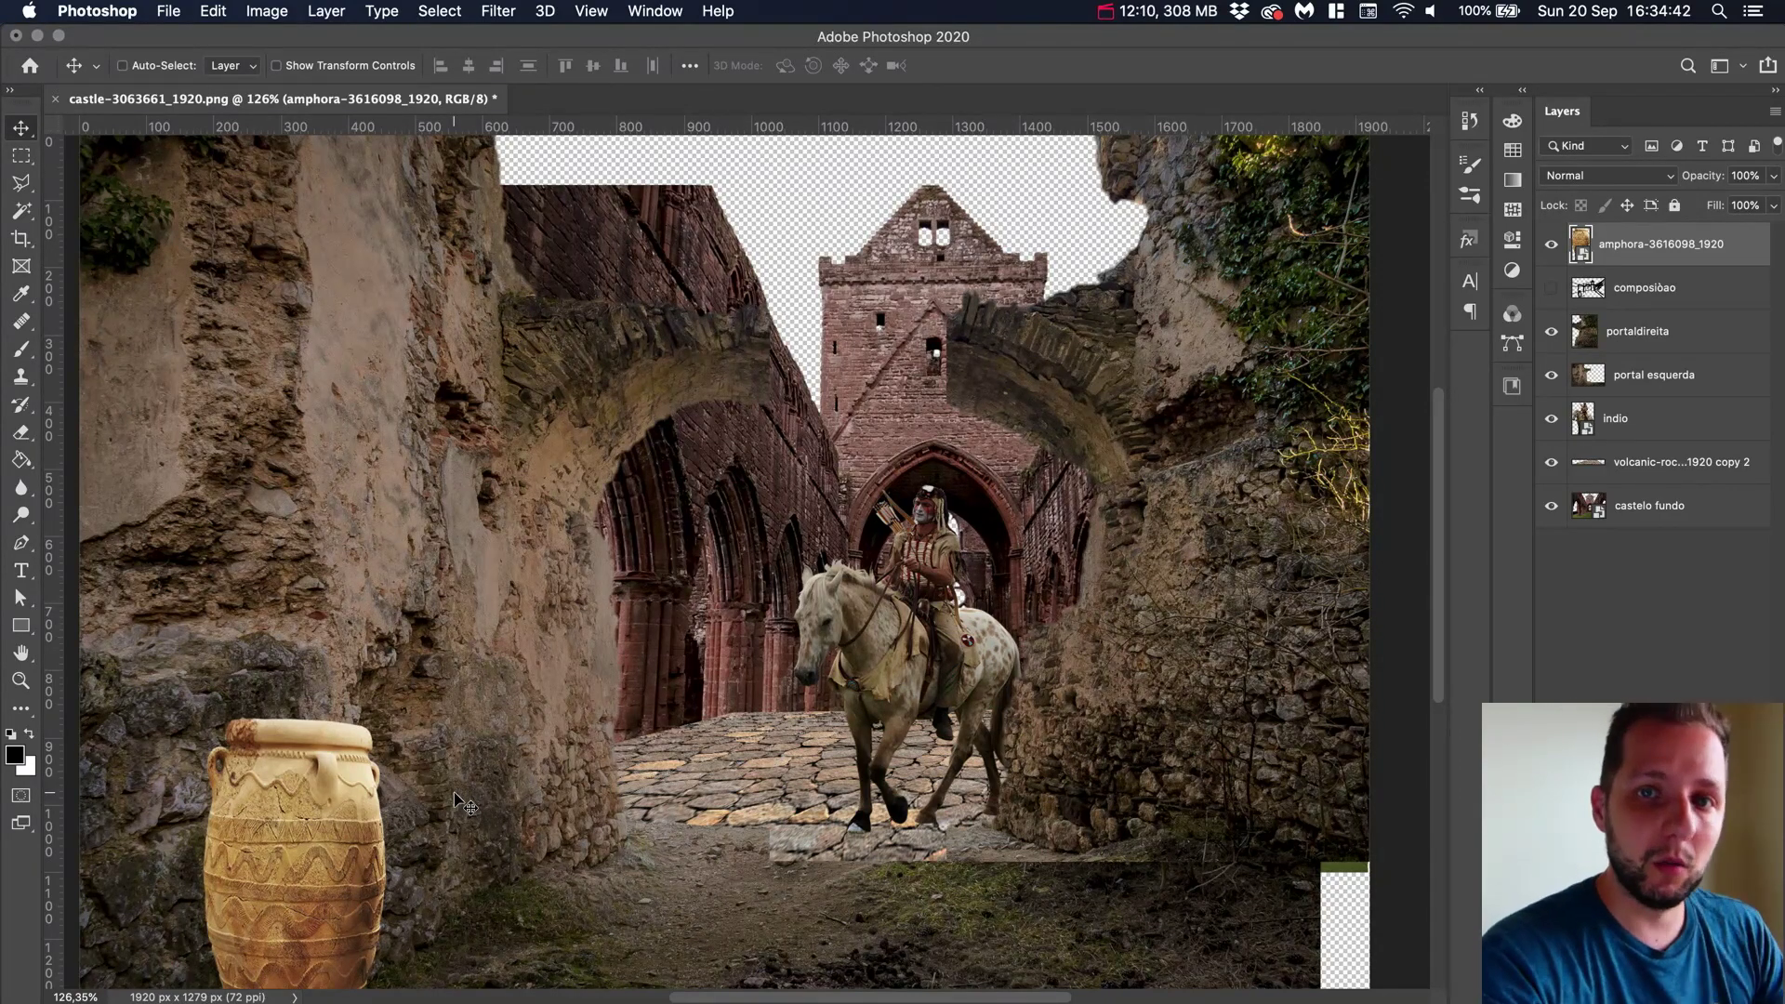
left_click_drag(307, 869, 328, 860)
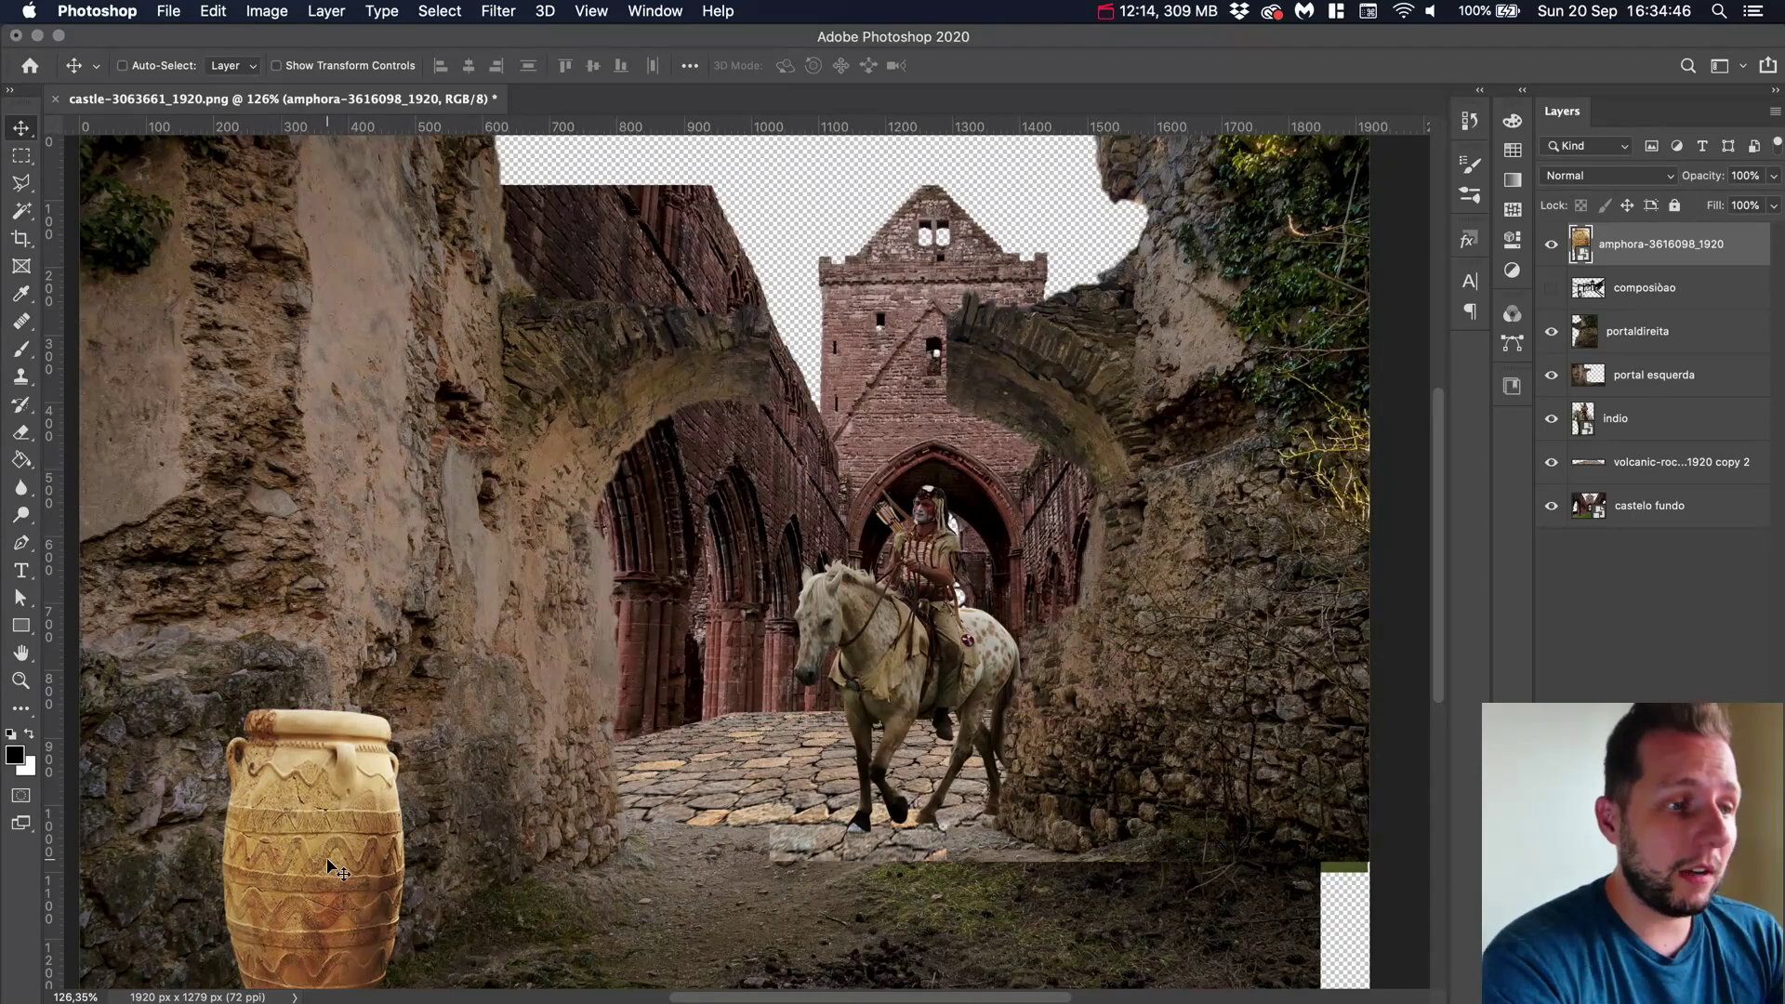
Move the horse rider on the indio layer slightly up and toward the left wall
left_click(1659, 424)
left_click_drag(1009, 621, 987, 585)
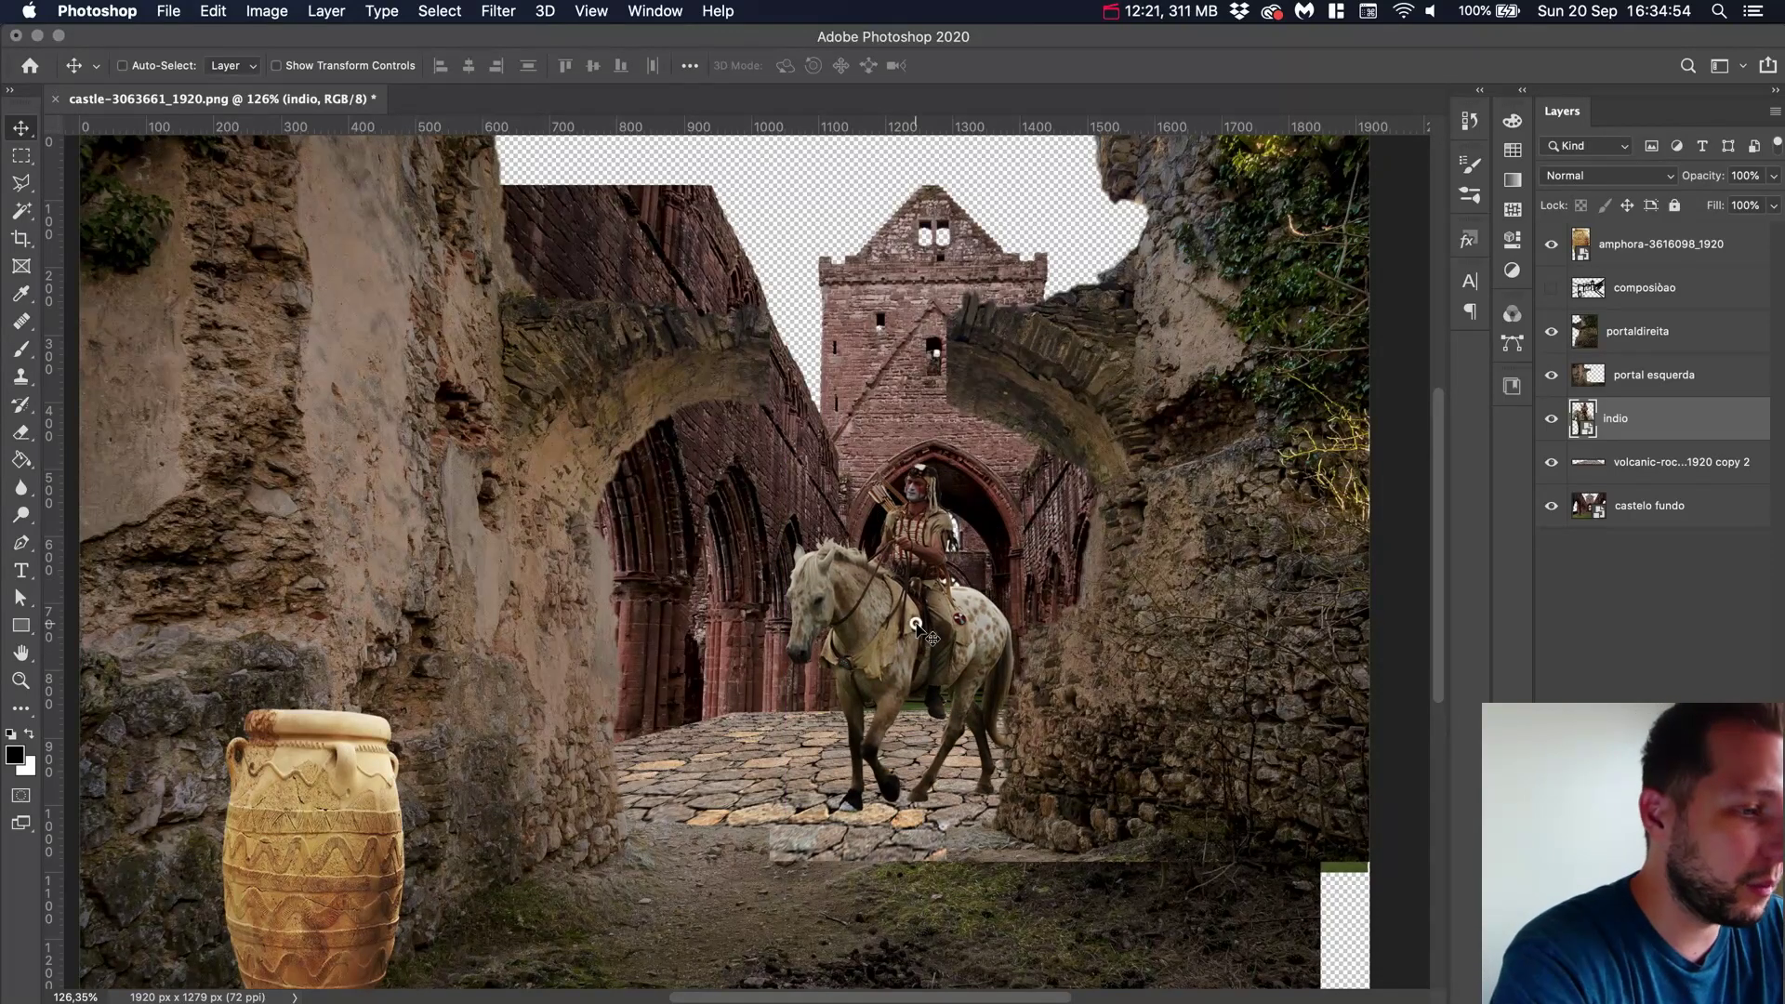
left_click_drag(921, 633, 921, 640)
Enlarge the castelo fundo ruin to about 76% and shift it so its rear arch and window show behind the rider
left_click(1664, 505)
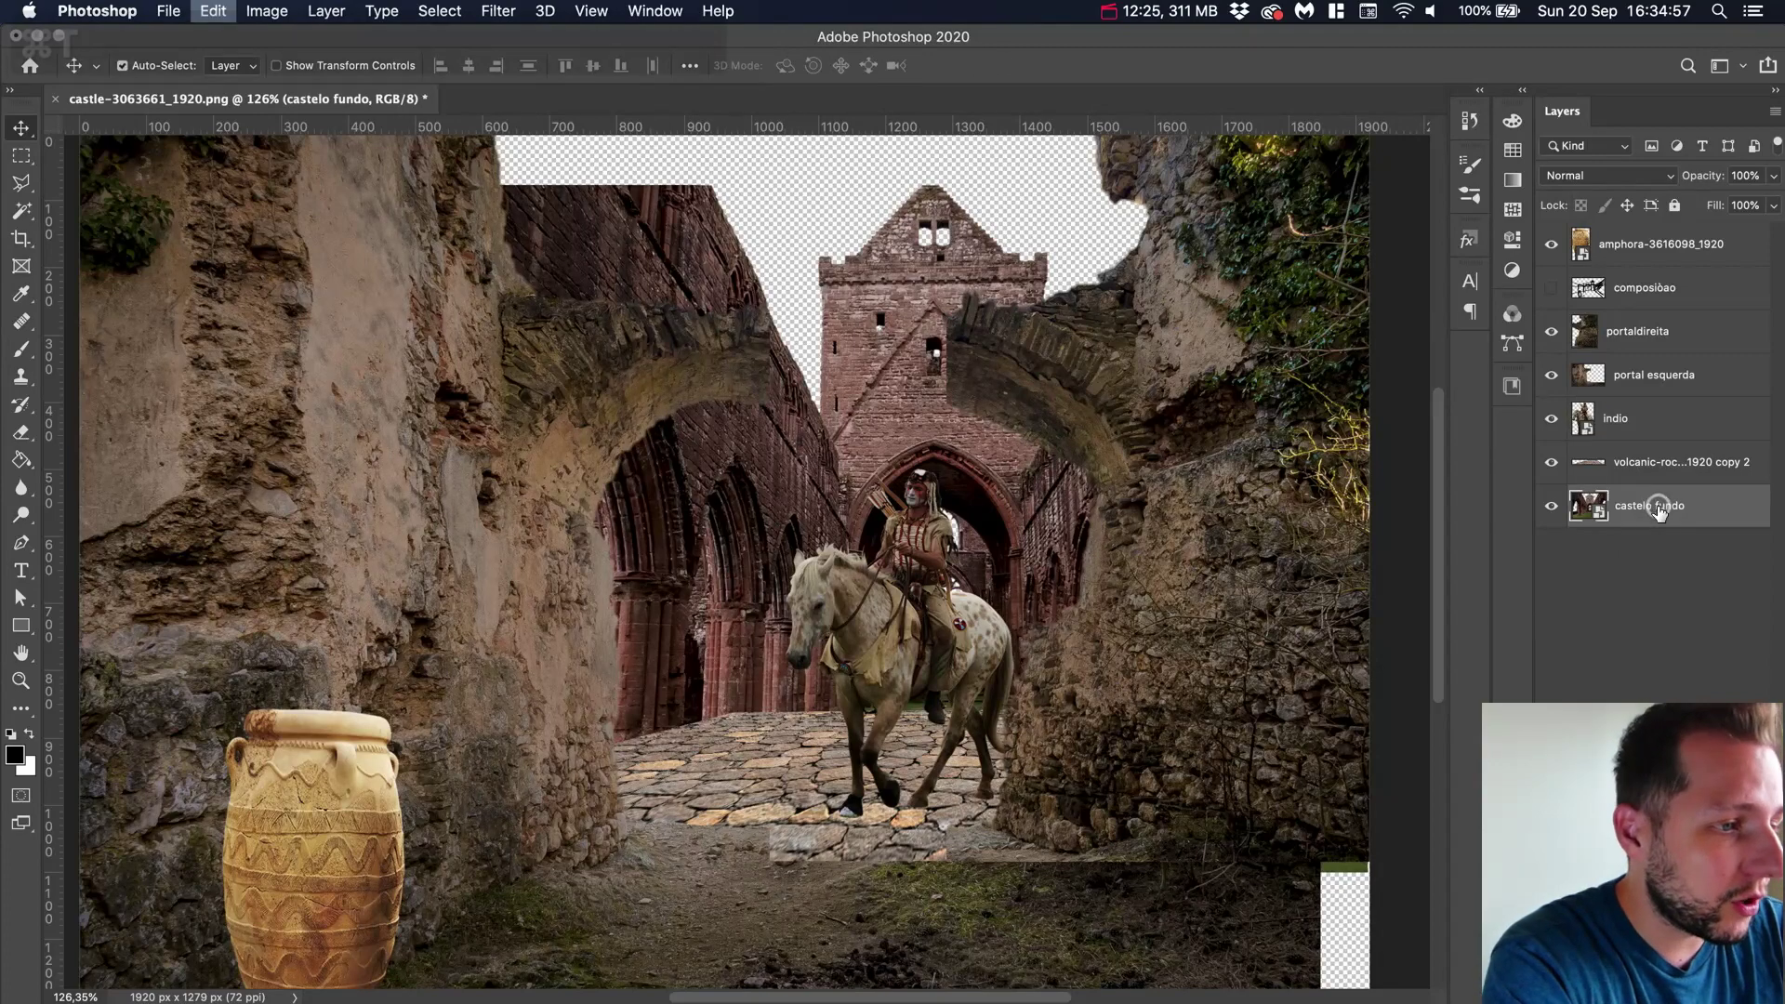
key("super+t")
mouse_move(1359, 173)
left_mouse_down()
mouse_move(1413, 165)
mouse_move(1344, 176)
left_mouse_up()
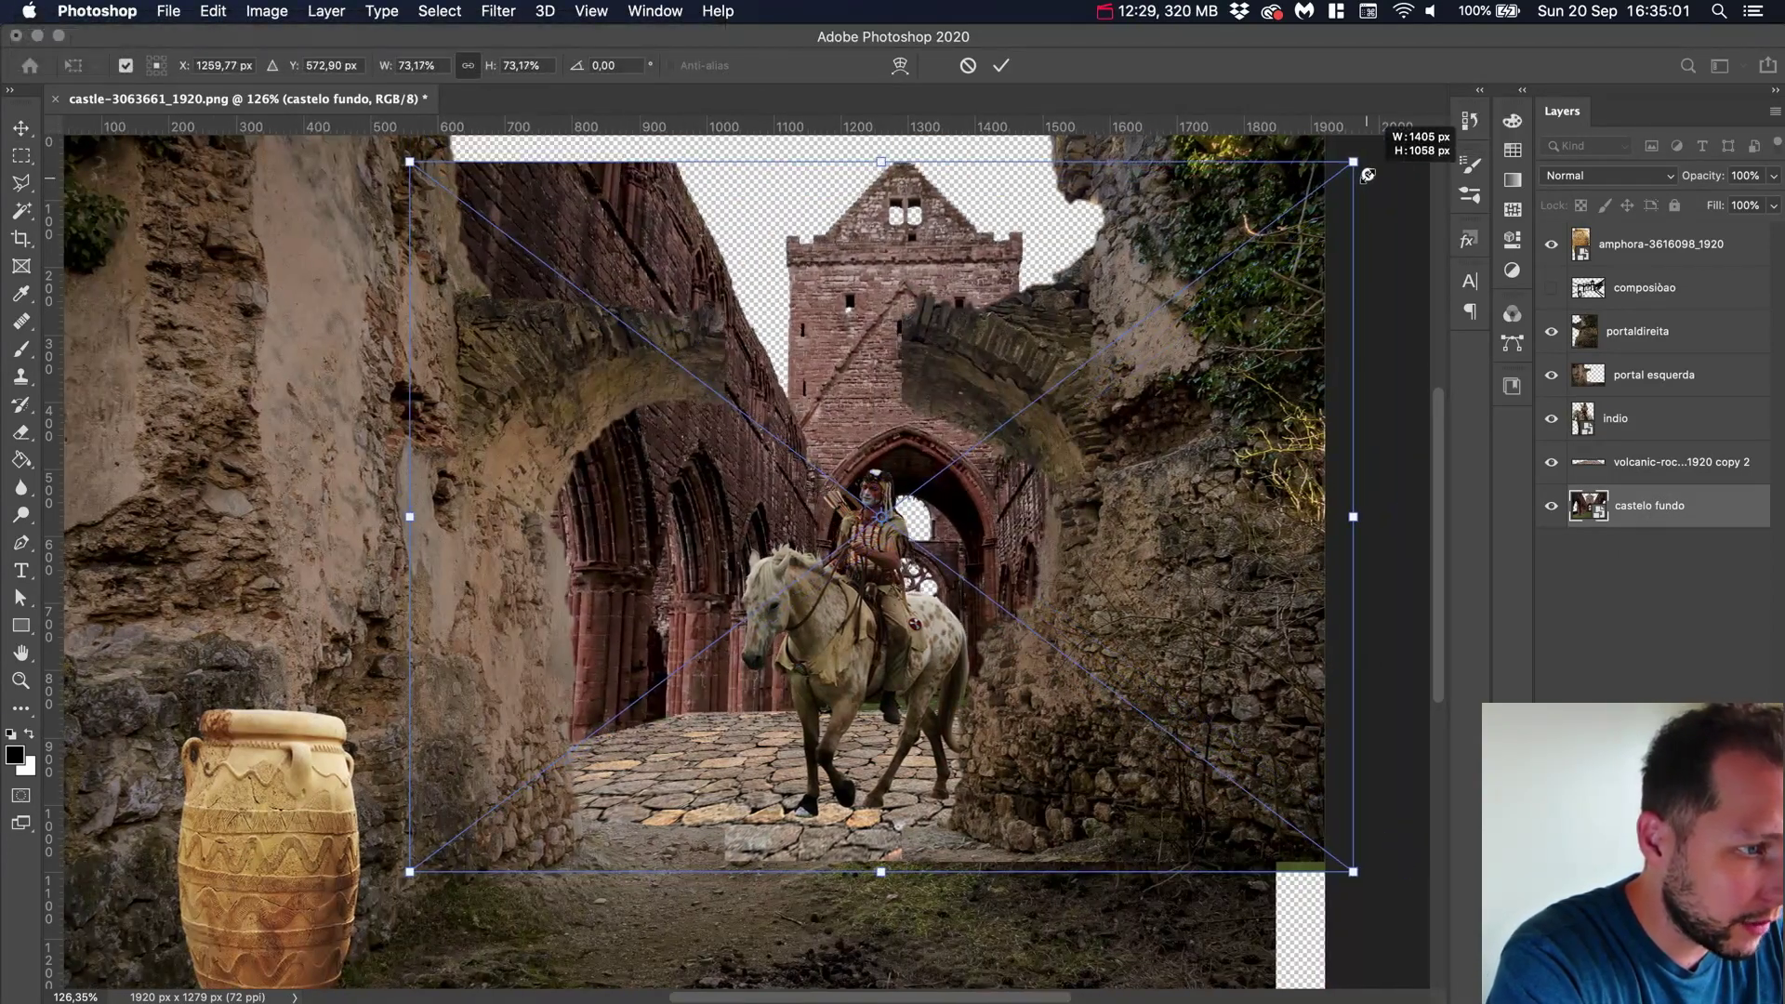
left_click_drag(1201, 449, 1224, 490)
left_click_drag(1223, 502, 1216, 486)
left_click_drag(1382, 529, 1394, 530)
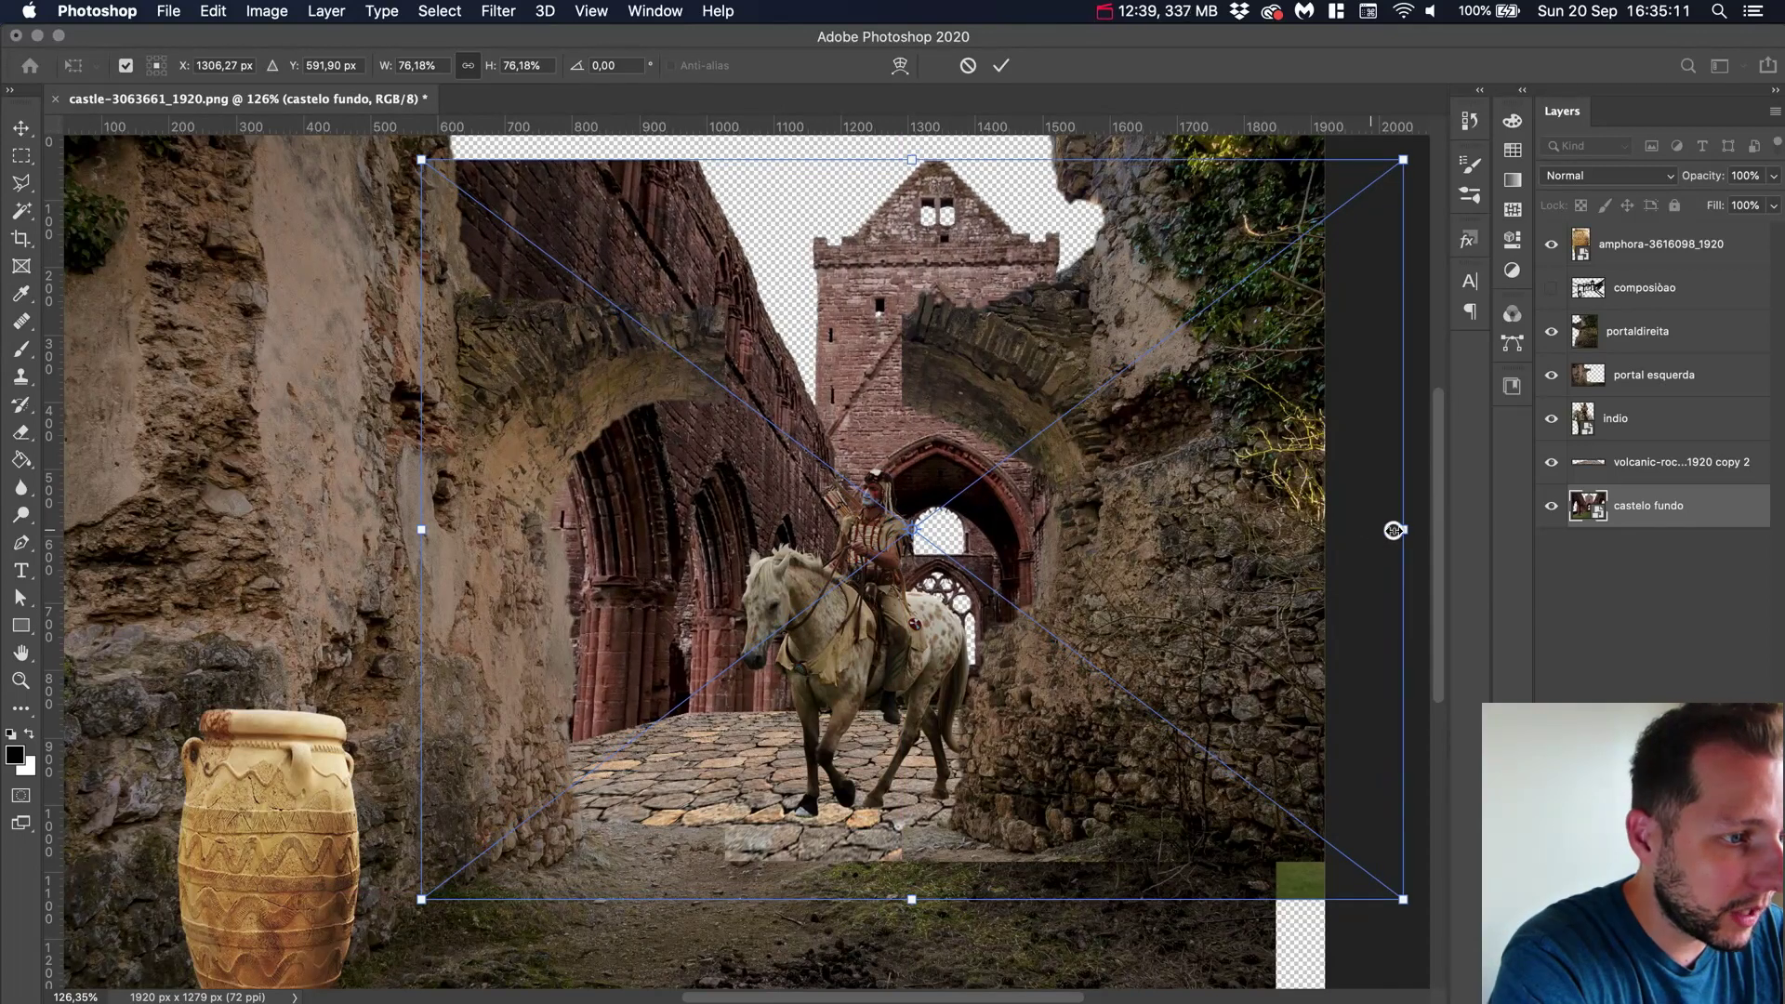
key("Return")
Nudge the background castle ruin upward in small increments
key("Up")
key("Up")
key("Up")
key("Up")
key("Up")
key("Up")
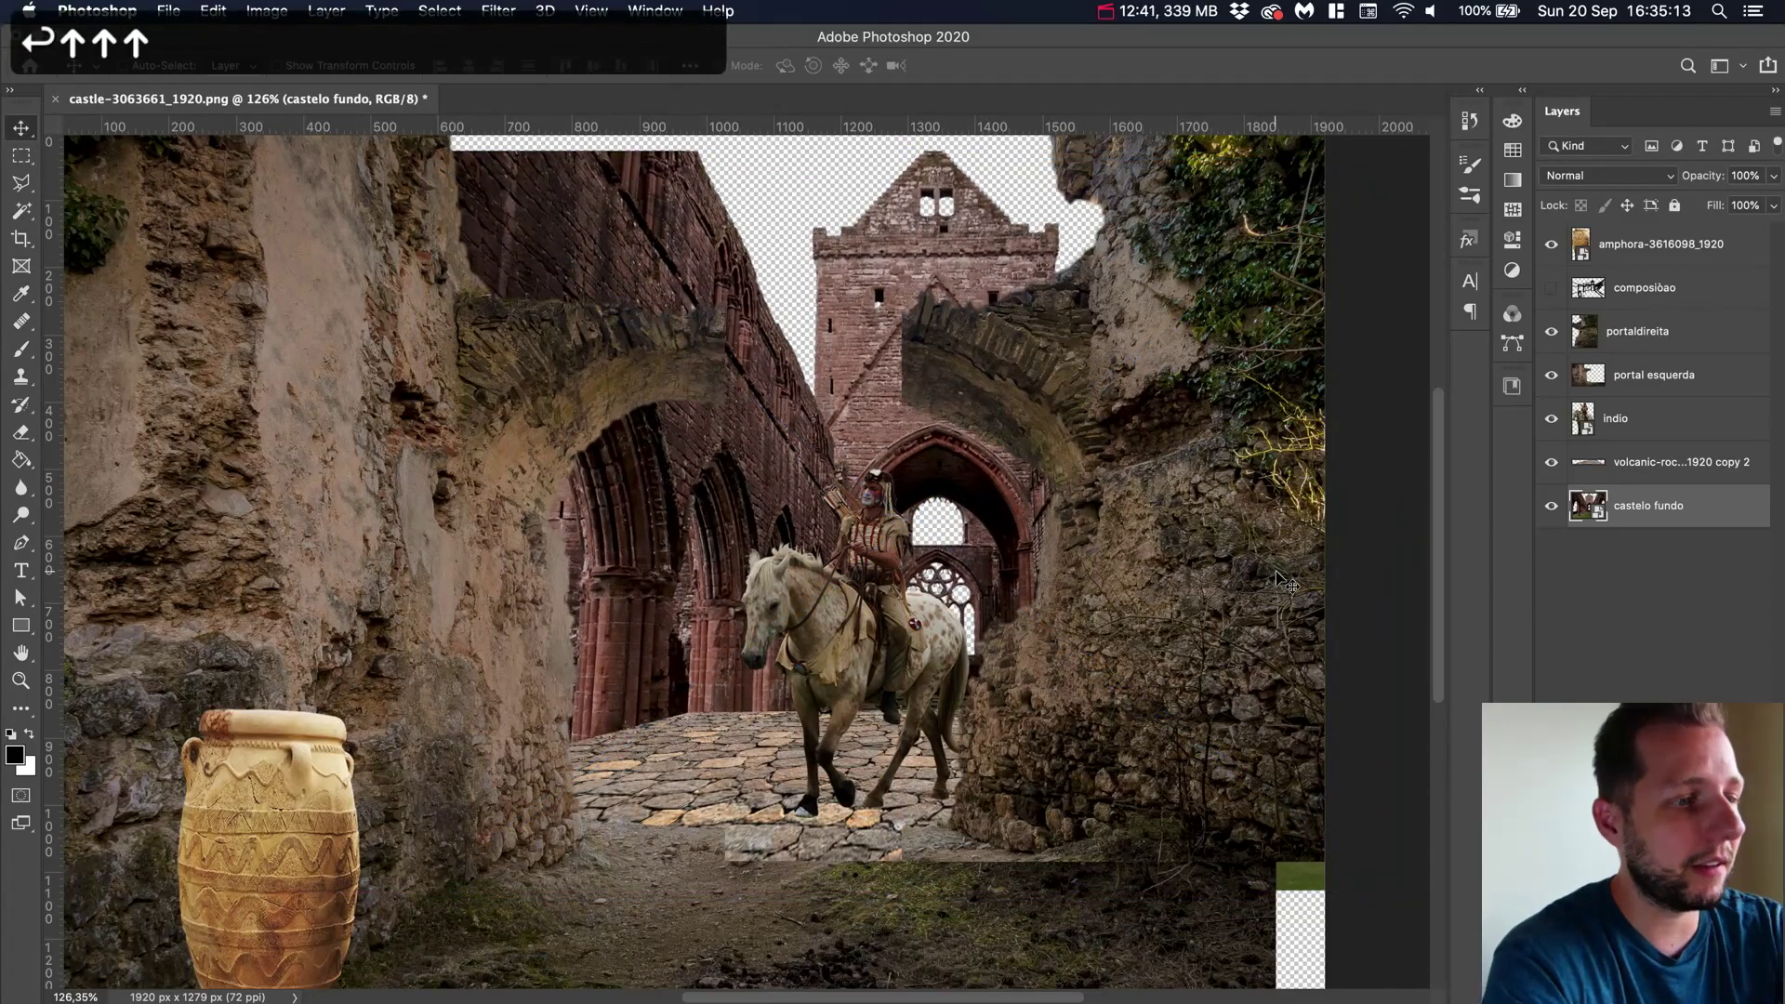
key("Up")
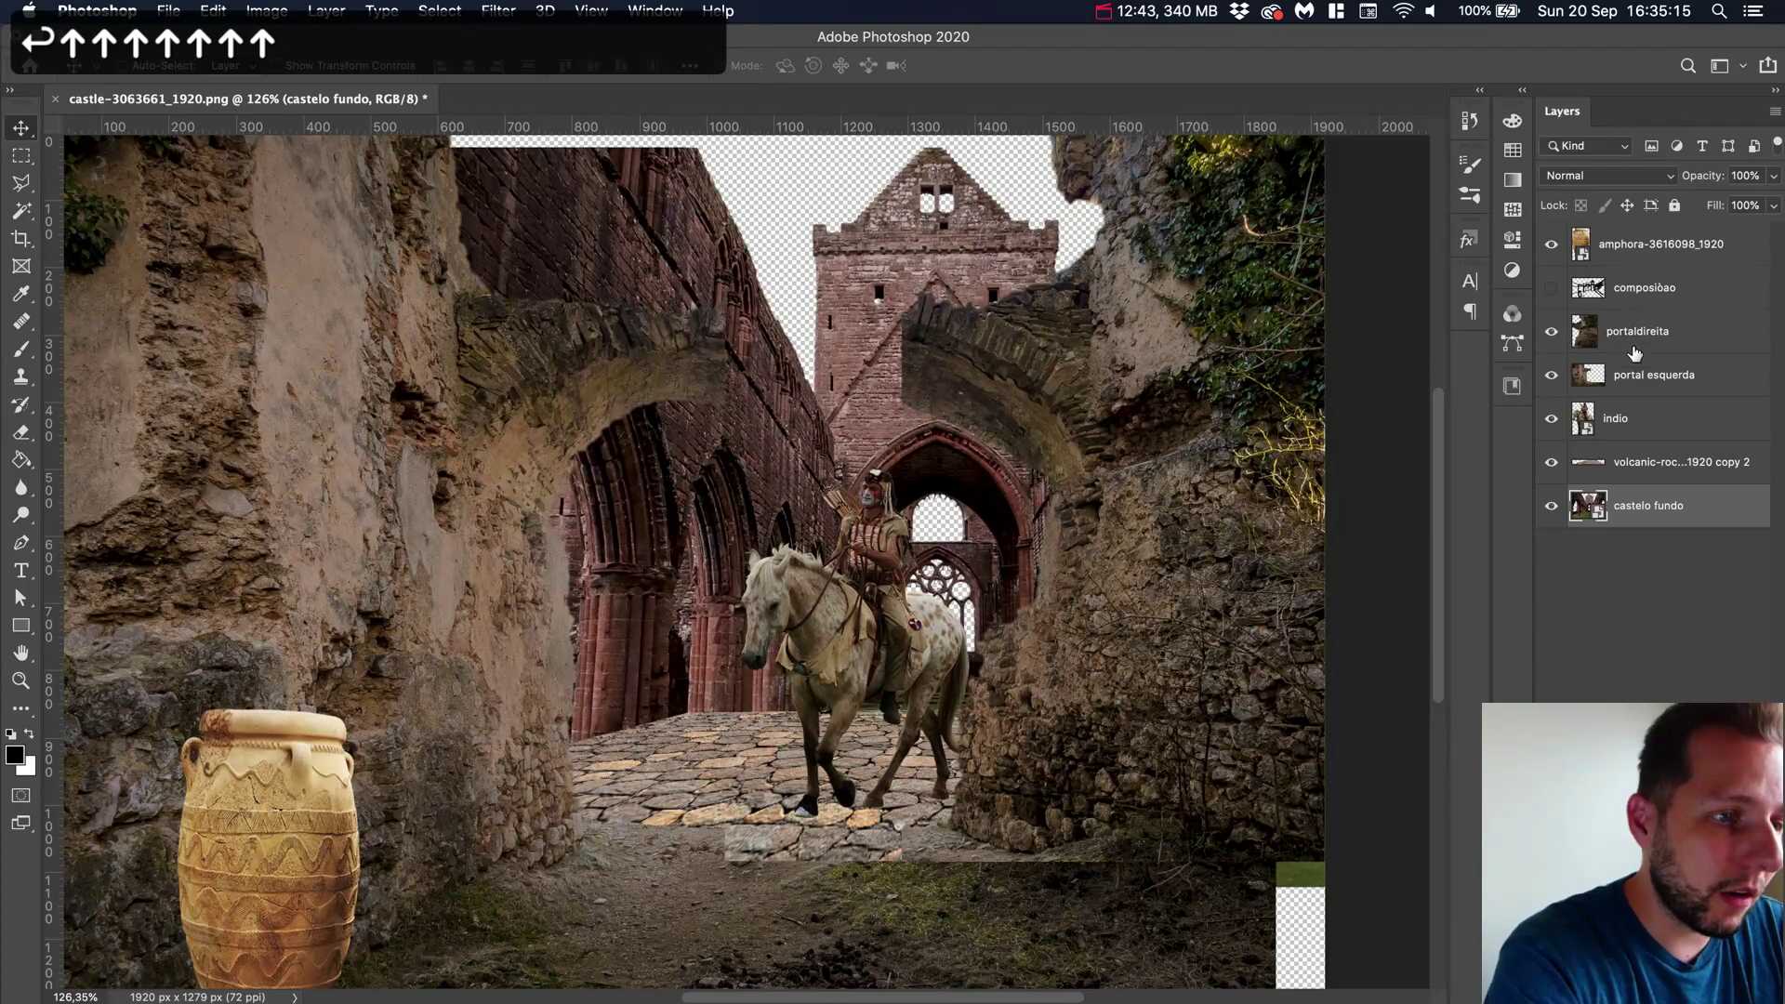
Skew the stone floor layer's far edge sideways, pull its near right corner outward, and apply the transformation
left_click(1580, 462)
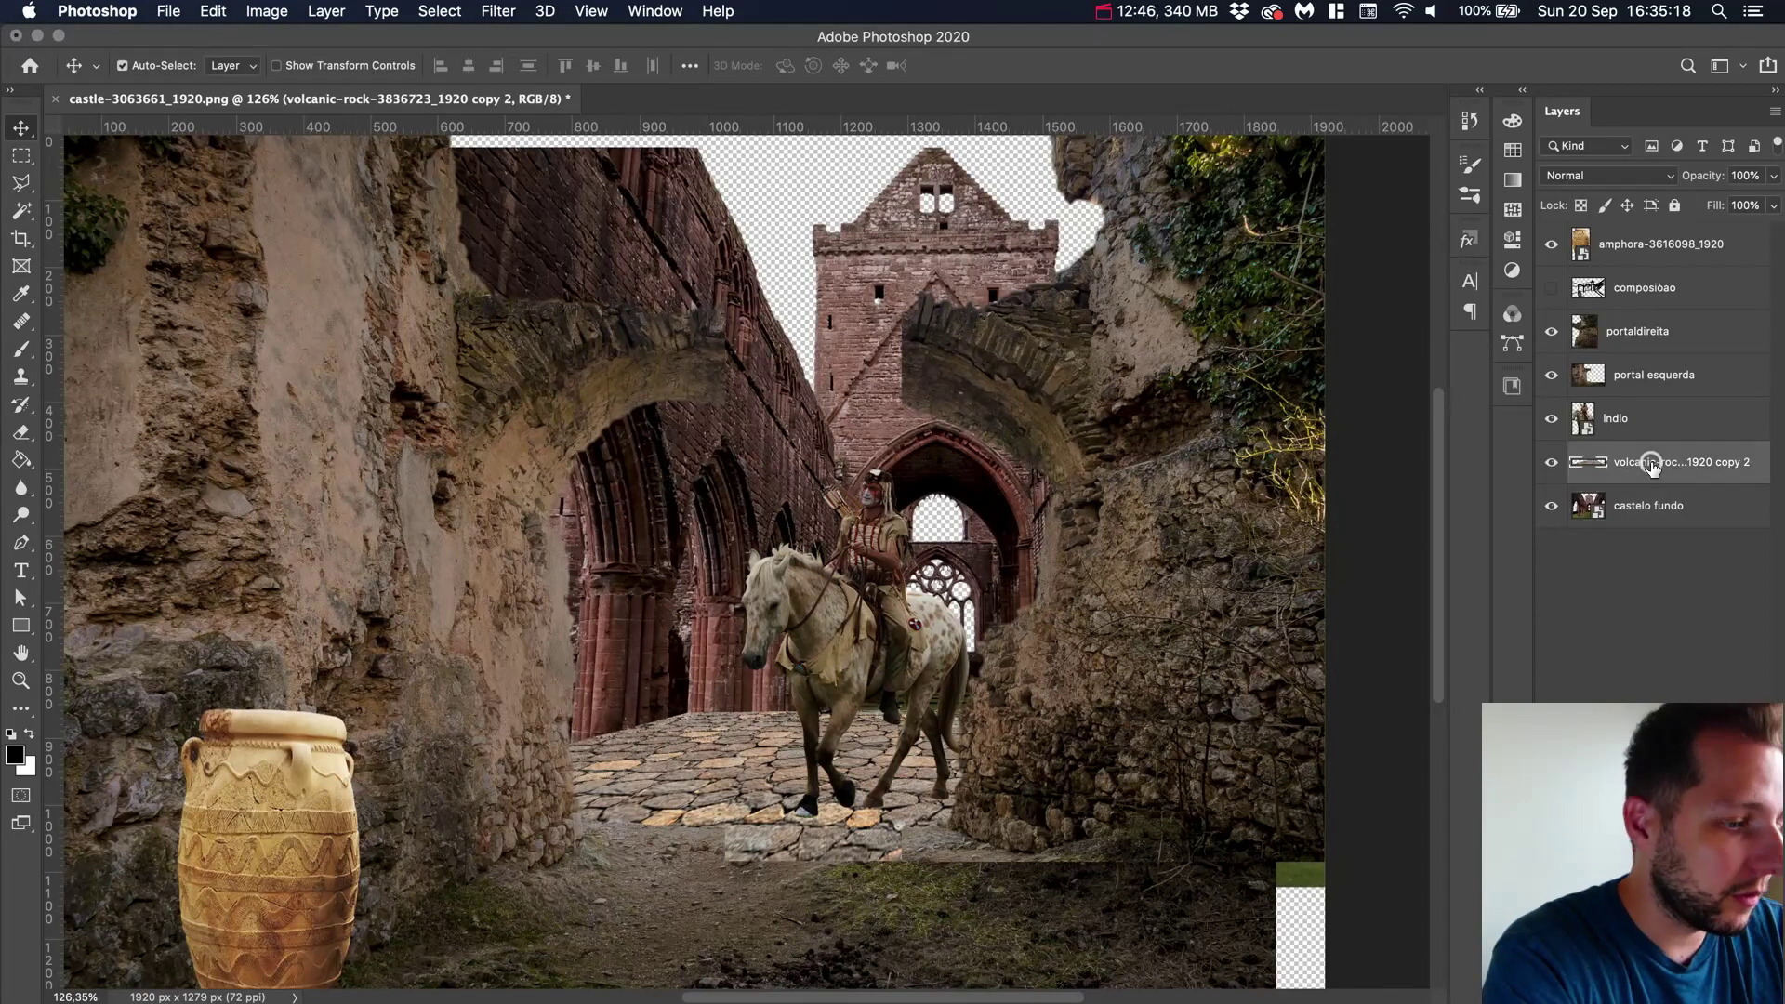
key("ctrl+t")
left_click_drag(736, 711, 785, 704)
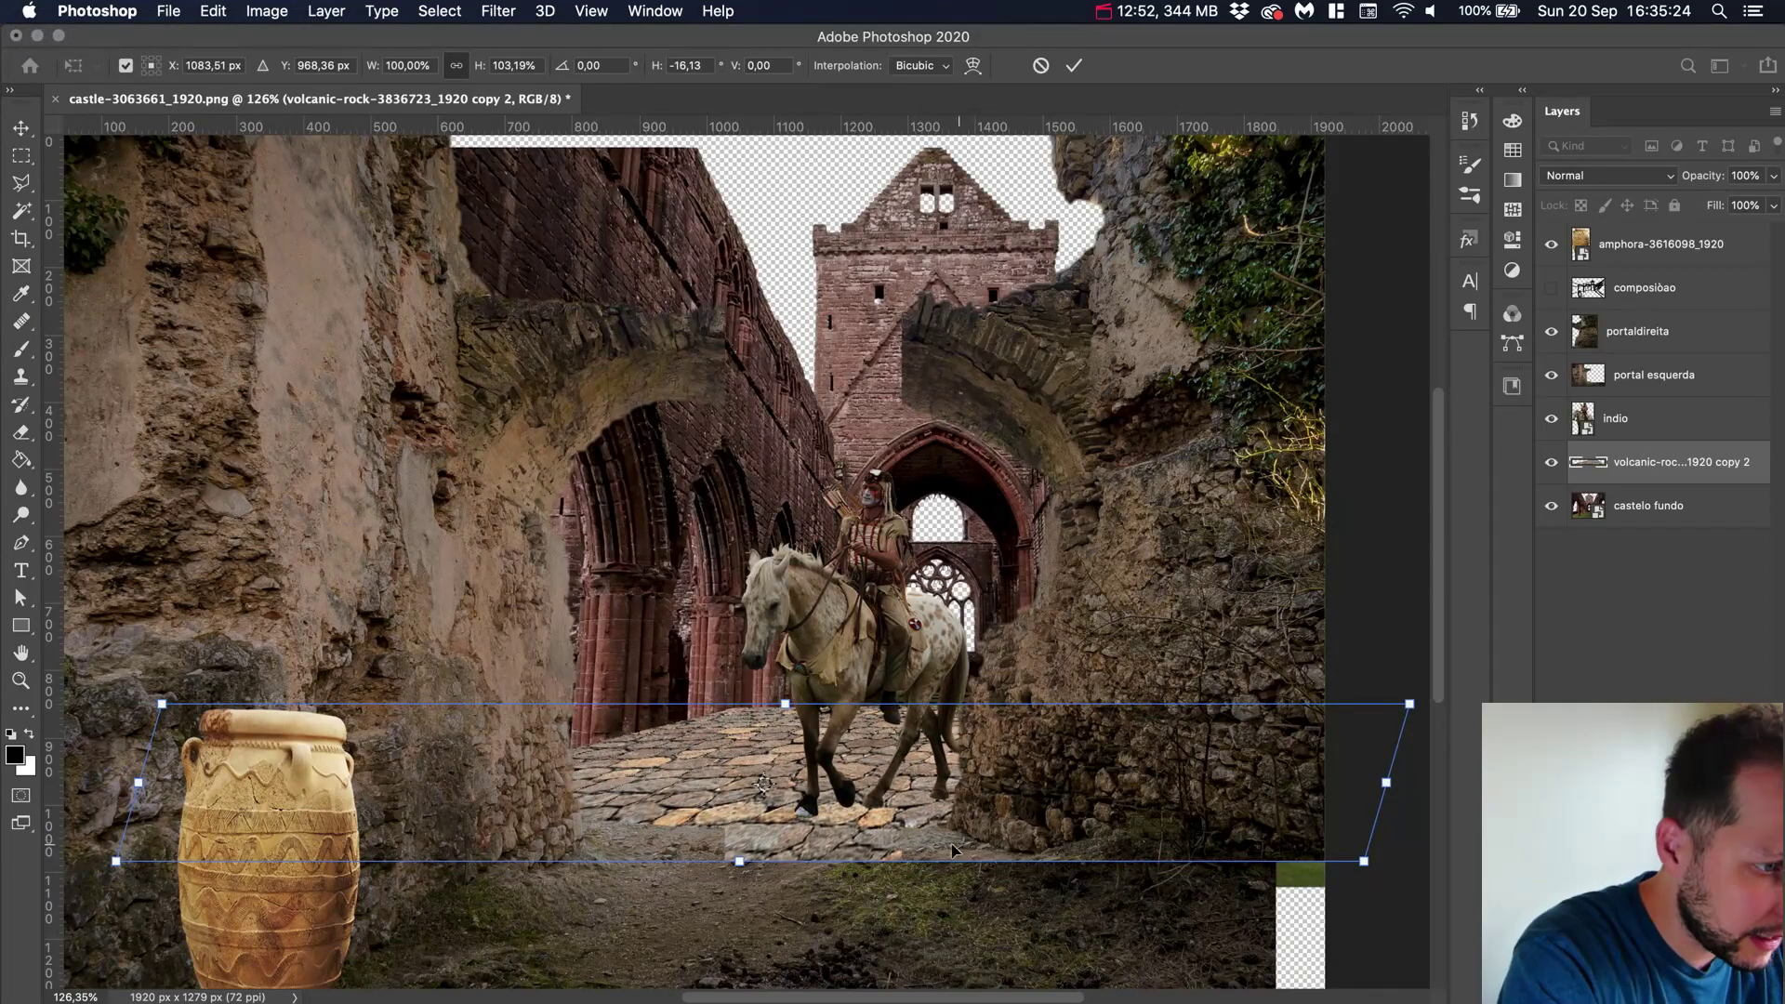
left_click_drag(1364, 861, 1433, 861)
key("Return")
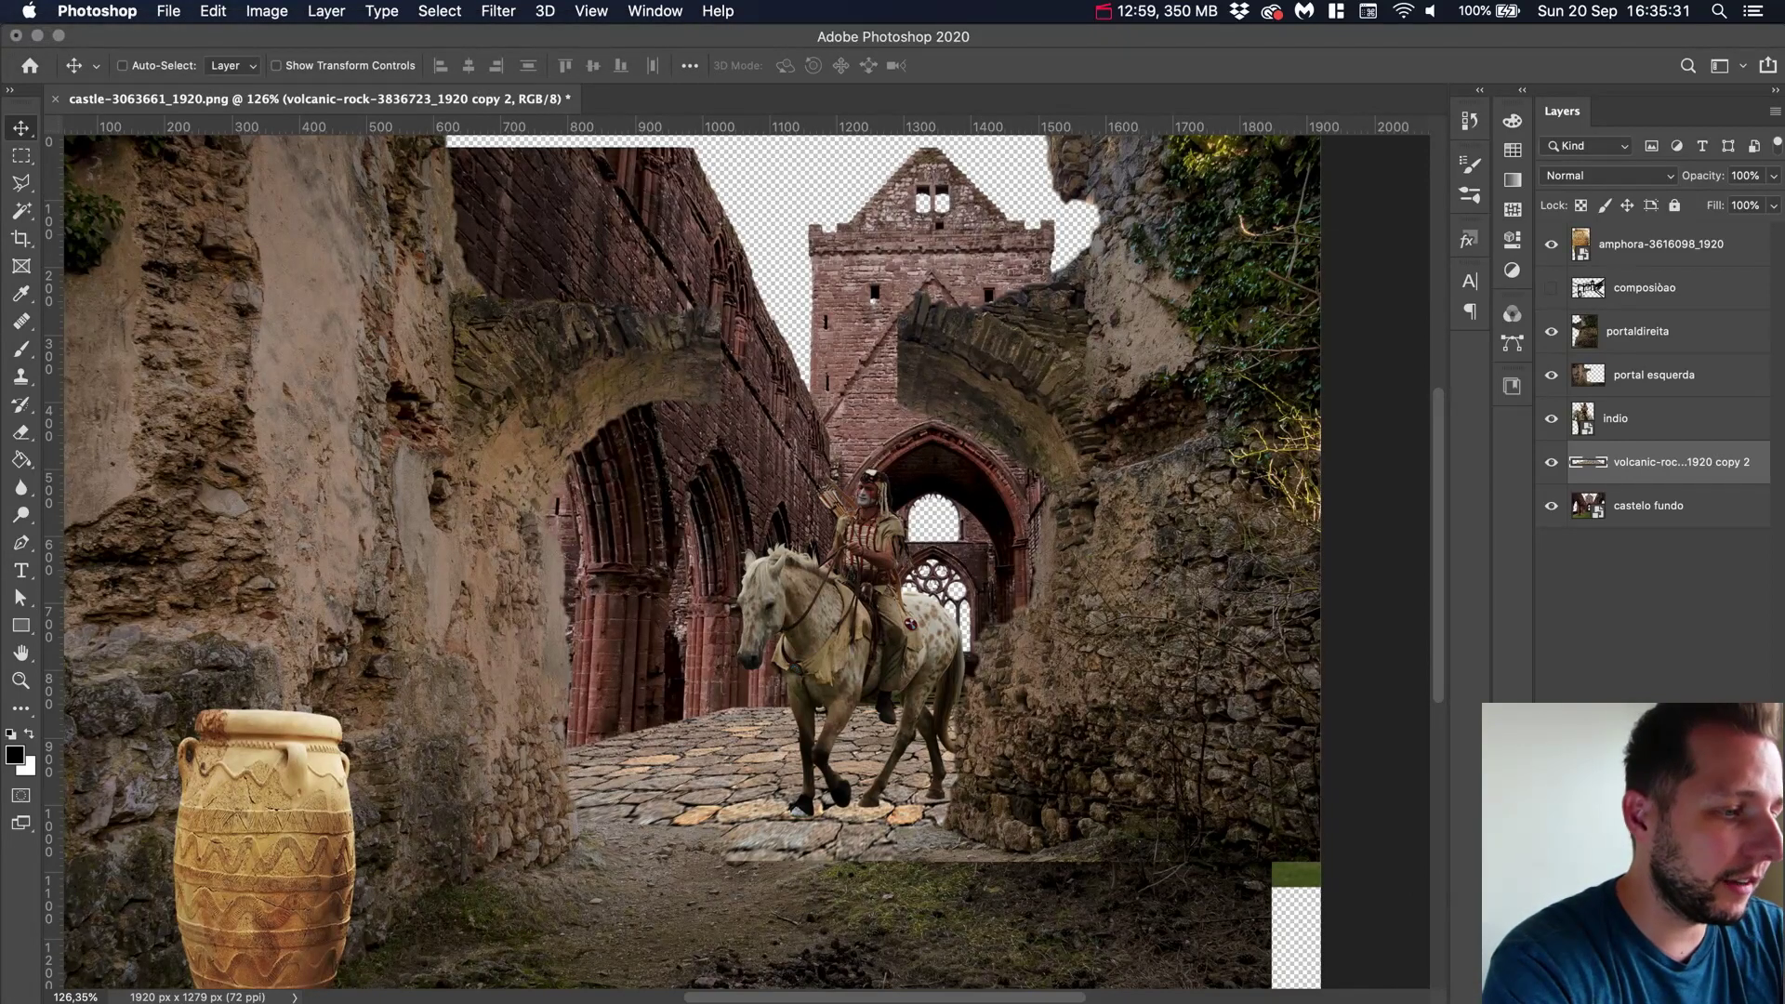
Place the kerosene-lamp image from Finder into the document and move its layer directly above indio
key("super+Tab")
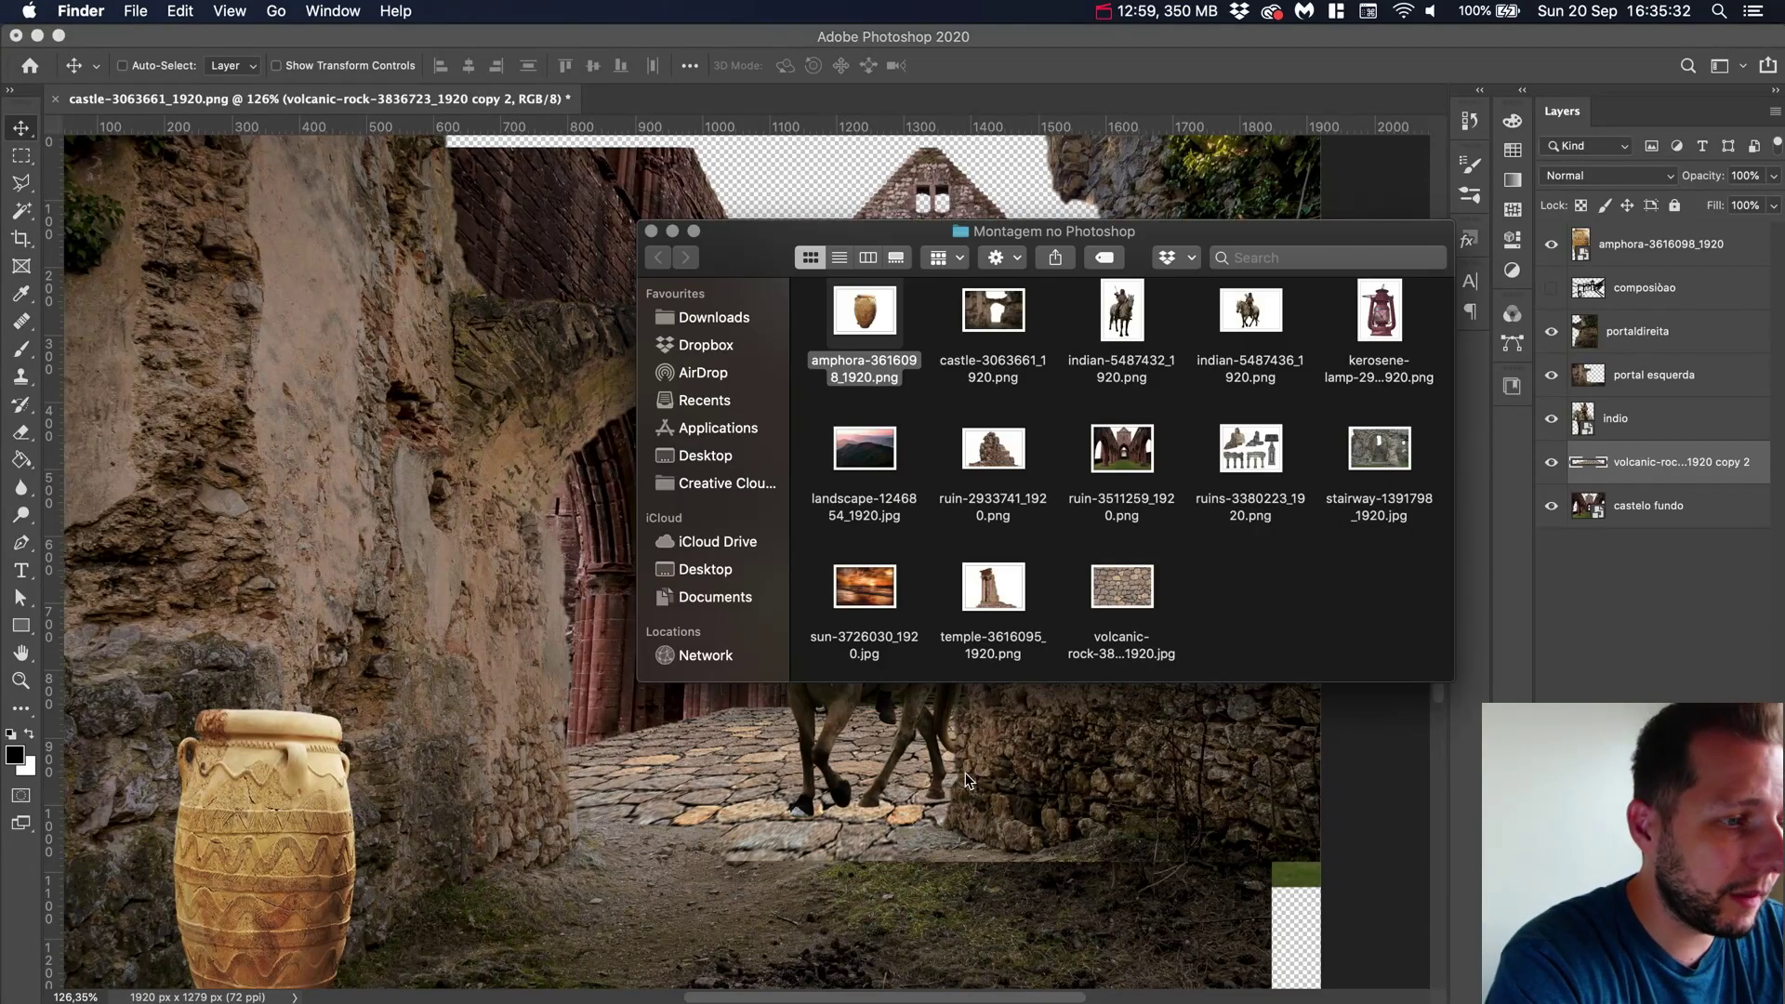
left_click(1377, 325)
left_click_drag(1387, 321, 670, 514)
key("Return")
left_click_drag(1741, 461, 1694, 398)
Position the kerosene lamp at the rider's hand and fine-tune it in small increments to the right and upward
left_click_drag(905, 554, 1064, 567)
key("Right")
key("Right")
key("Right")
key("Right")
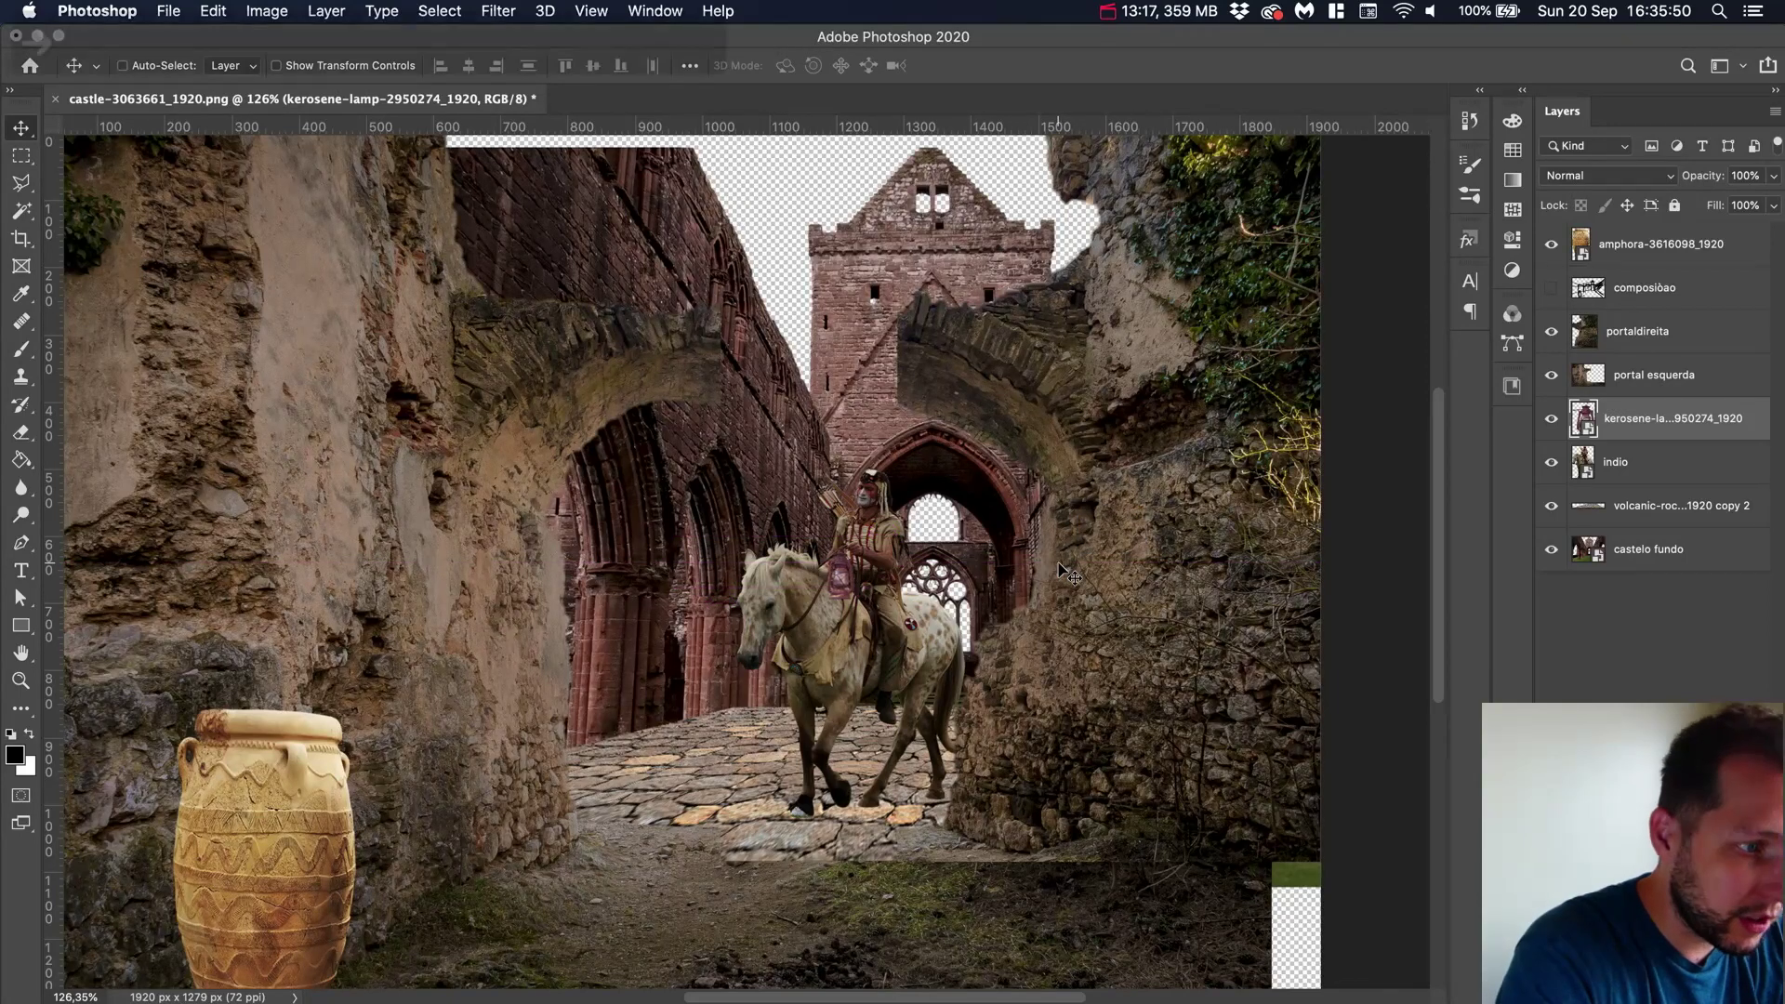
key("Right")
key("Up")
key("Up")
key("Right")
key("Up")
key("Right")
key("Up")
key("Right")
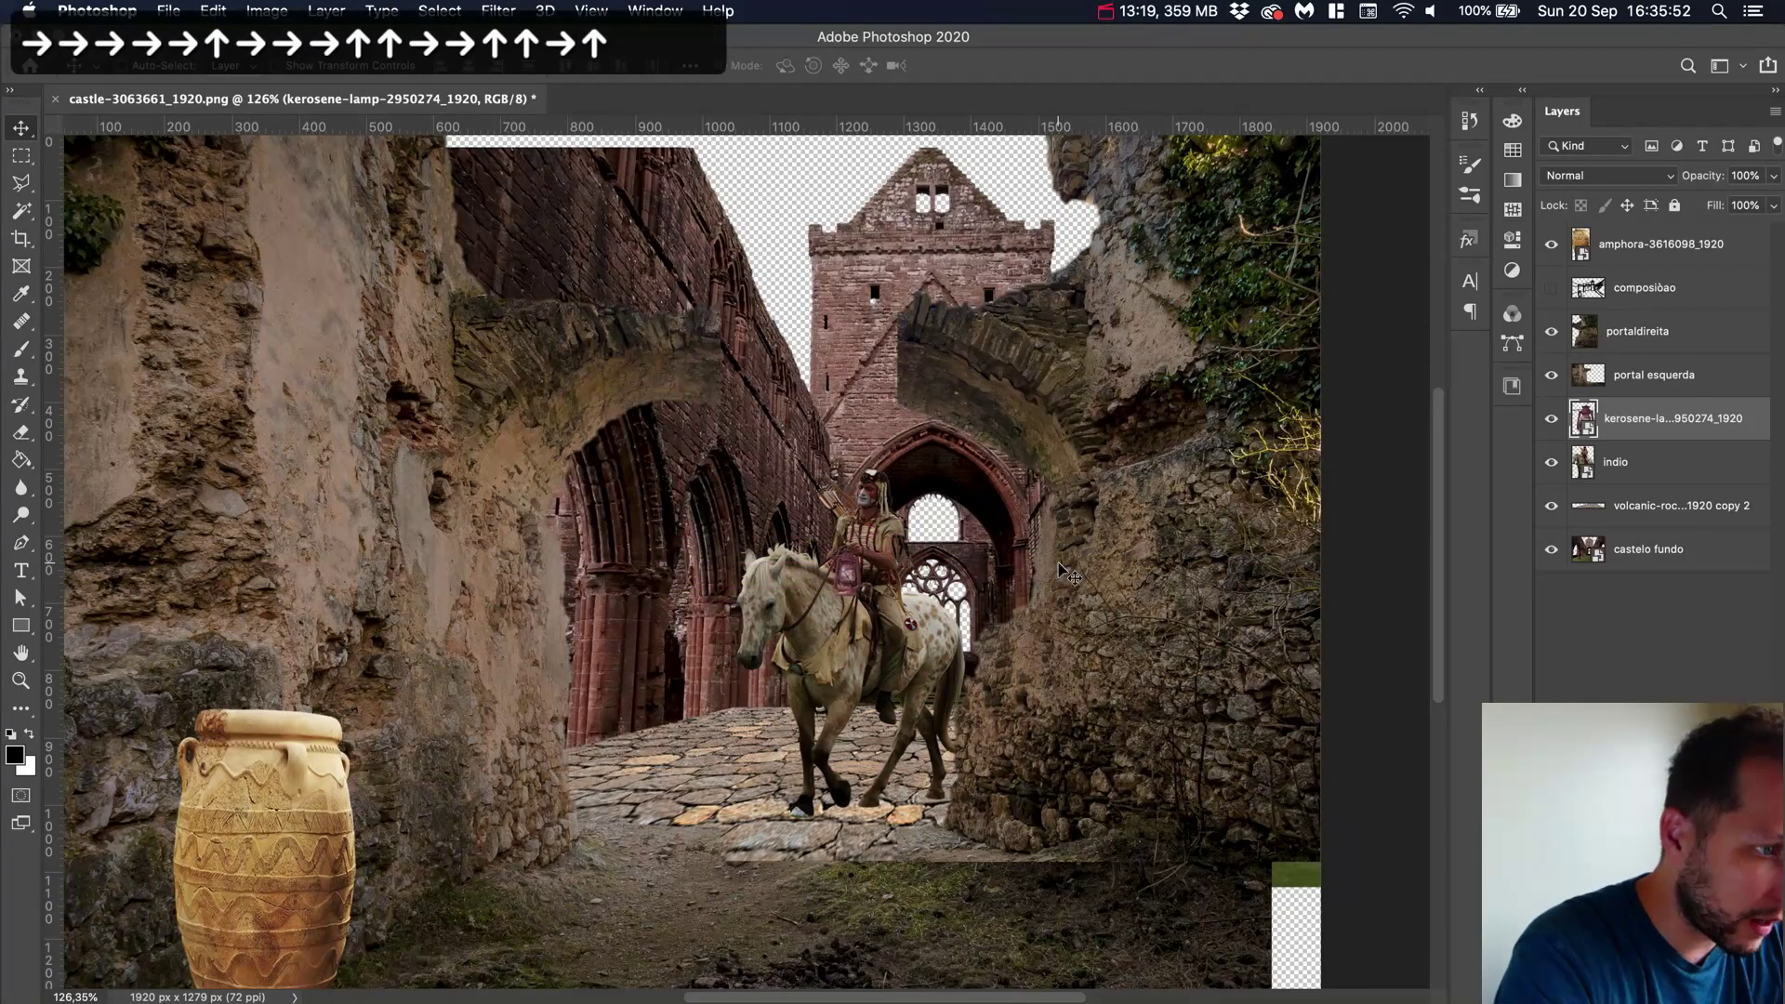
key("Up")
key("Right")
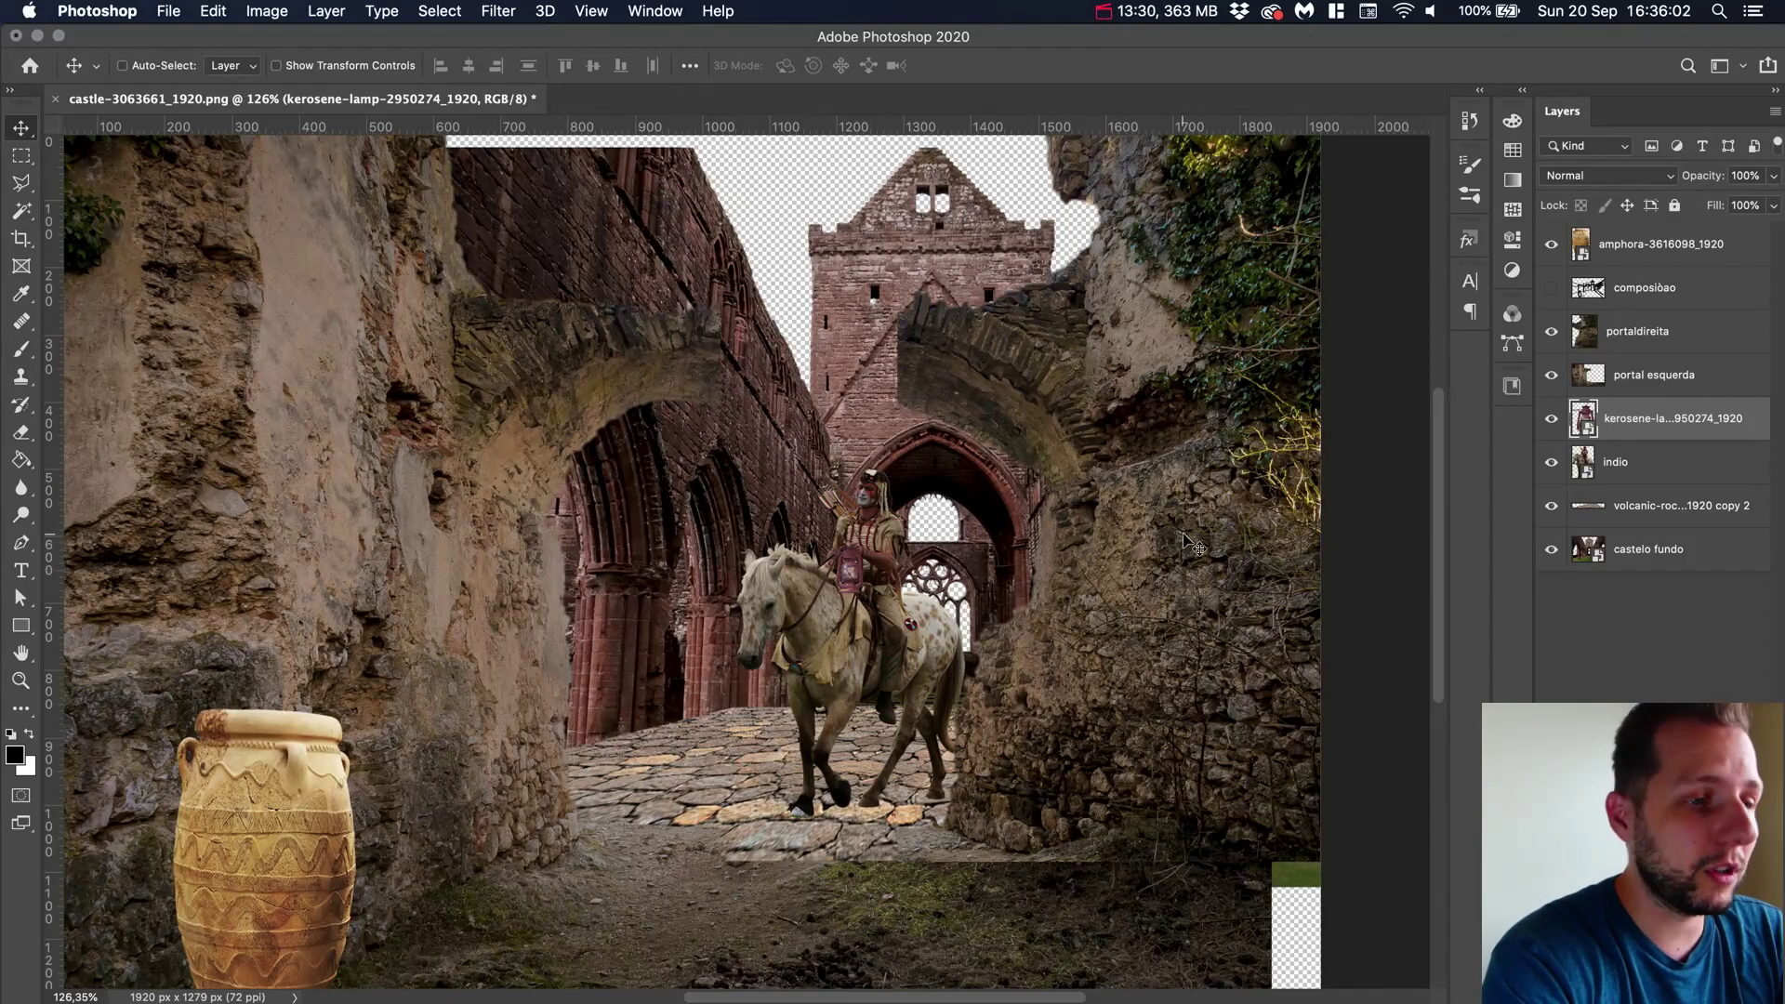
Place sun-3726030_1920.jpg from Finder into the document and enlarge it until it covers the whole scene
left_click(413, 998)
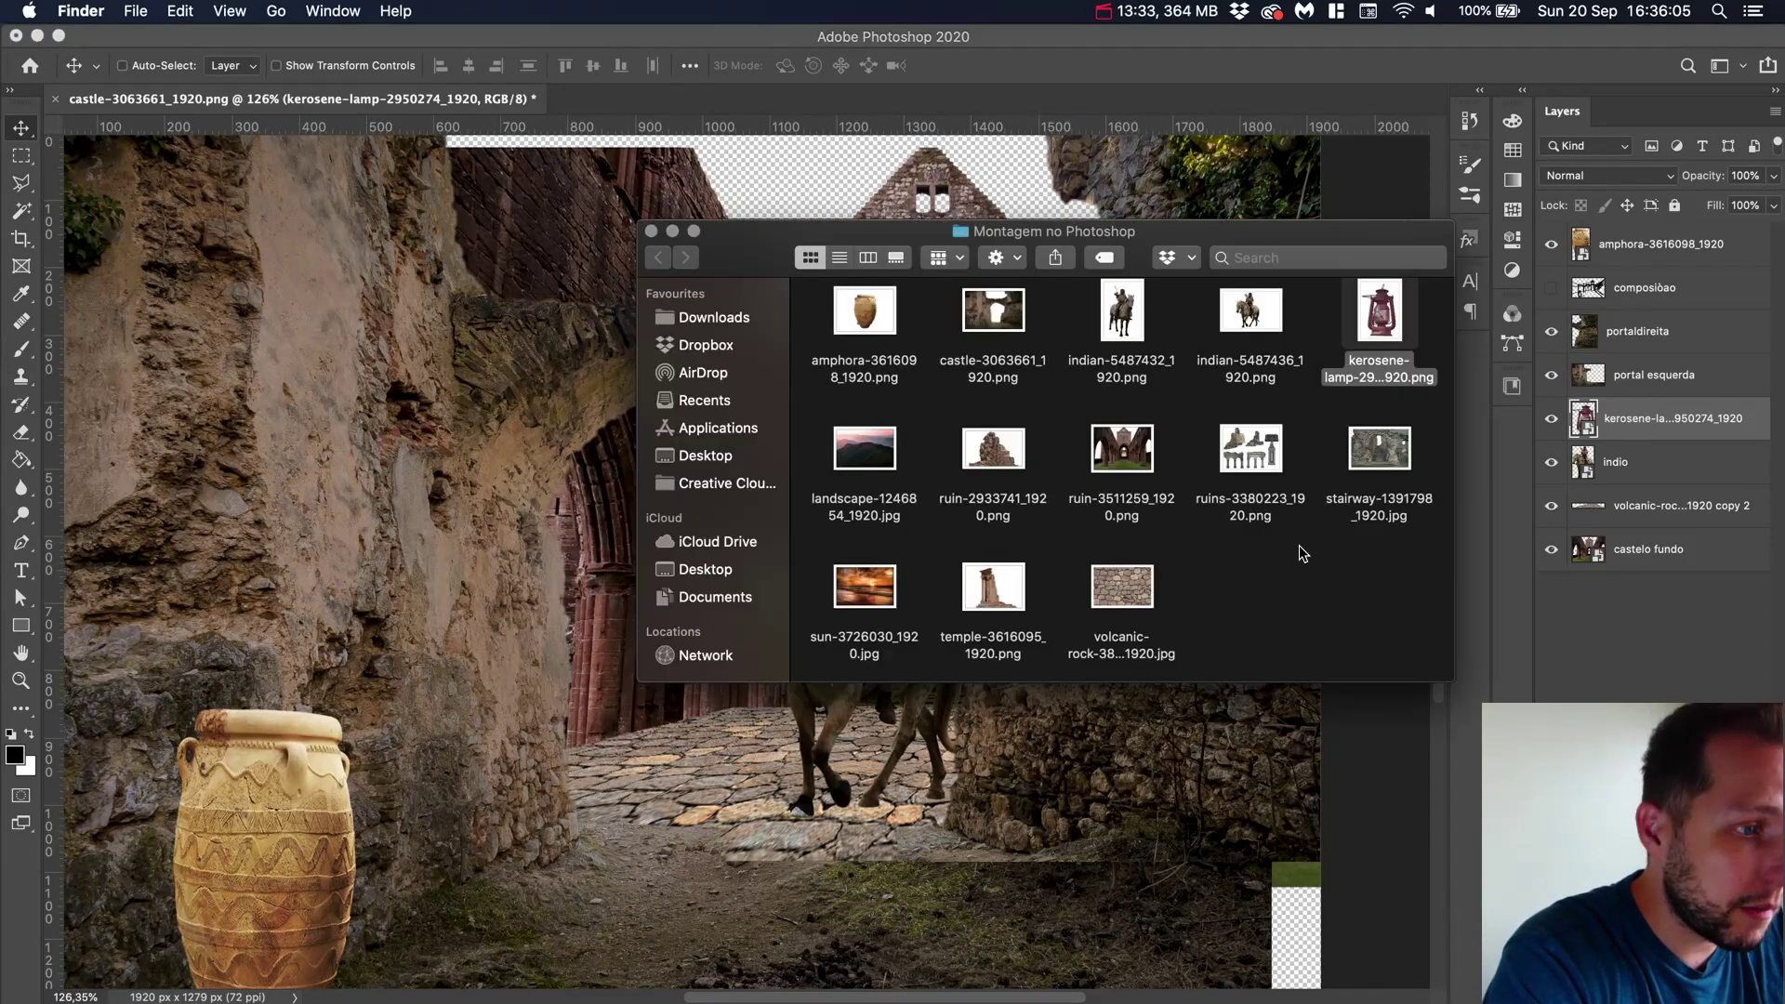
left_click(1298, 547)
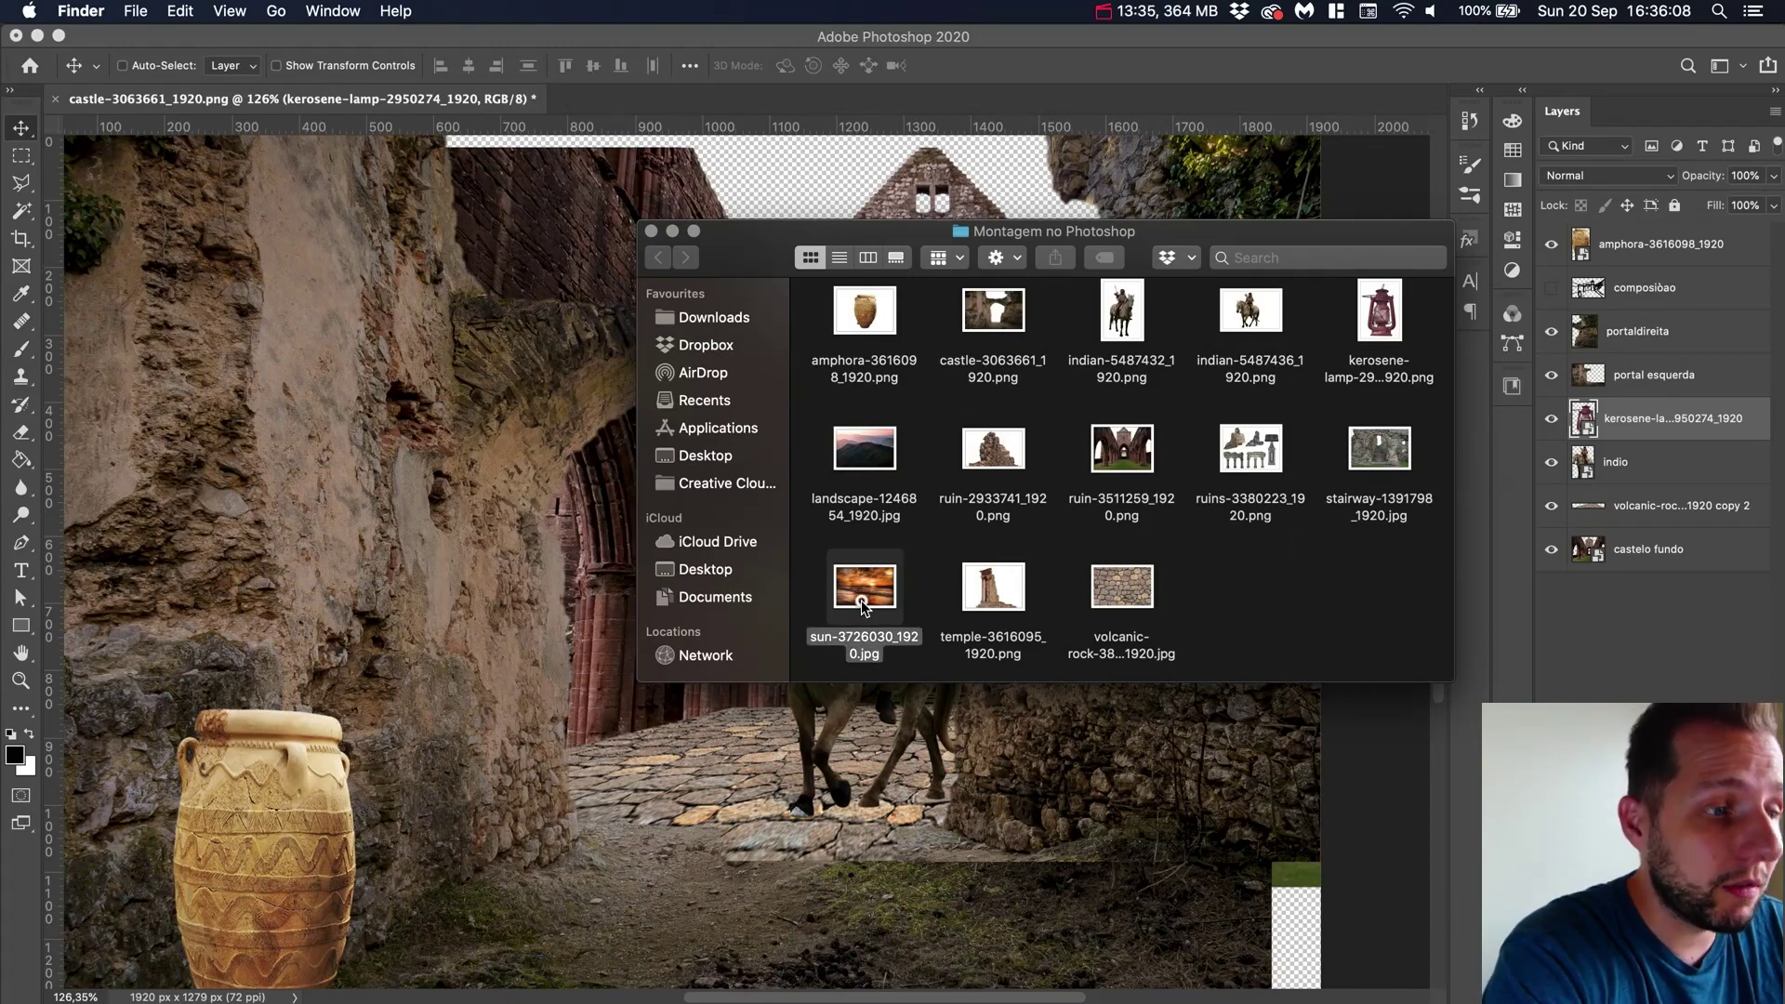
left_click_drag(846, 578, 409, 558)
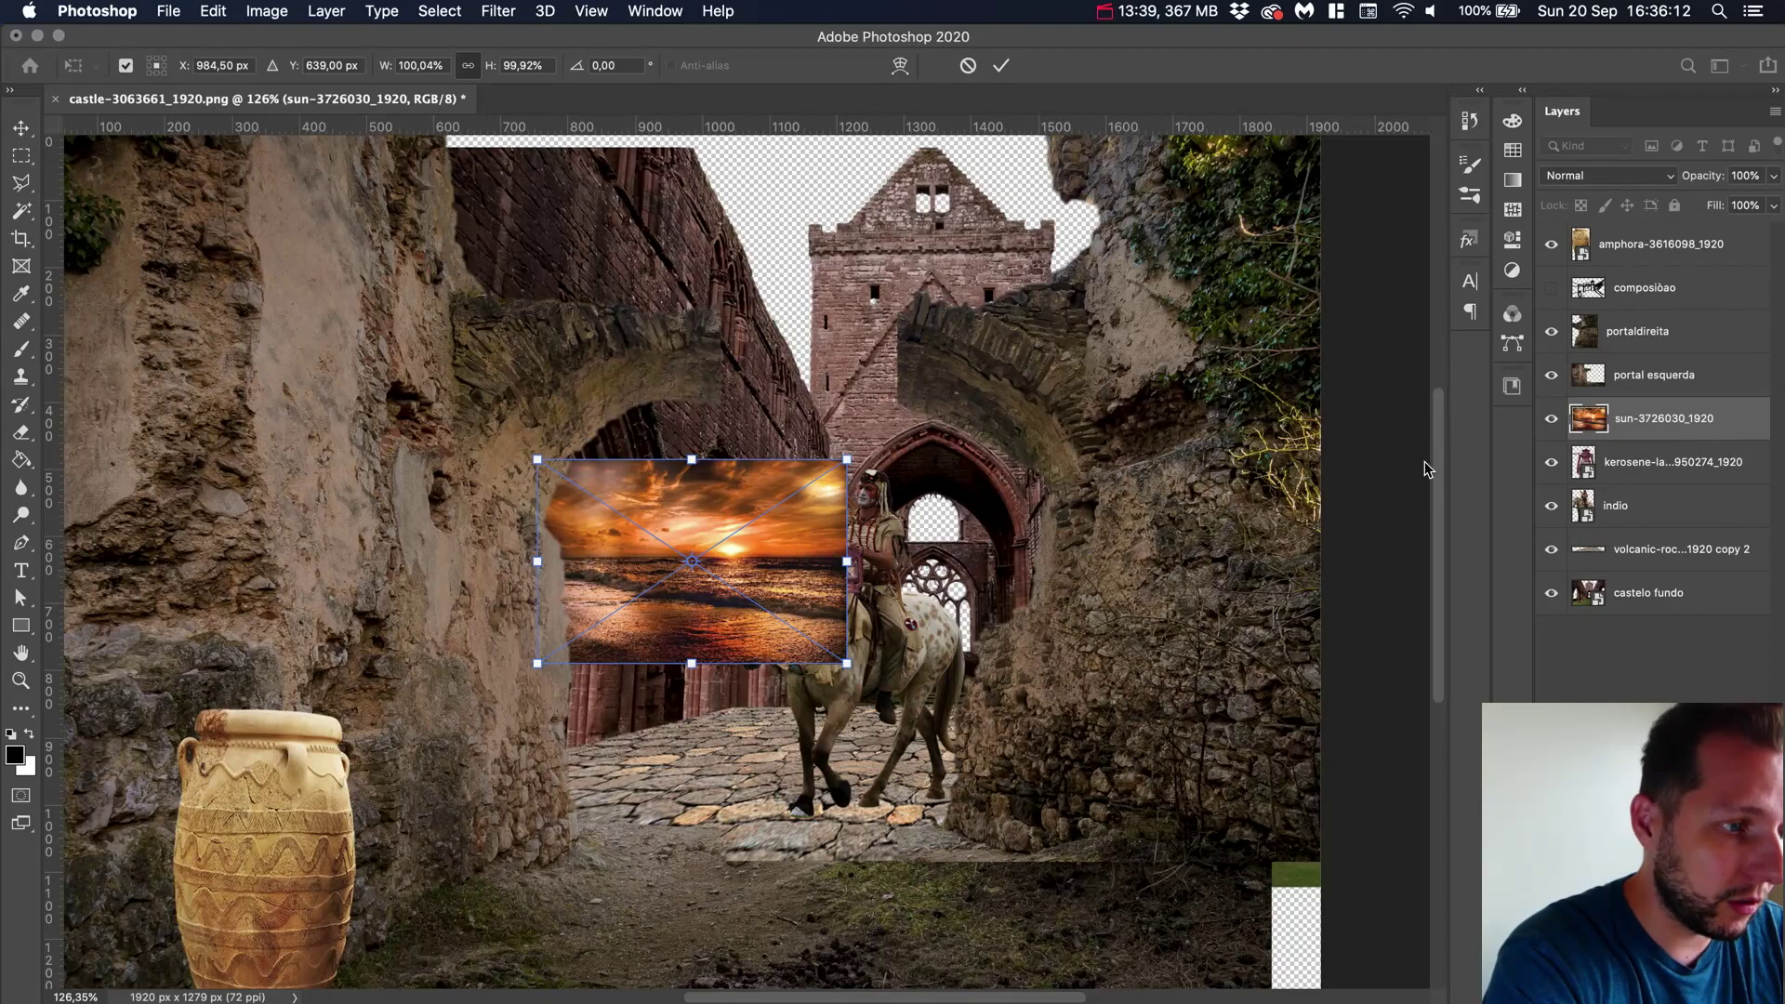
left_click_drag(842, 465, 1343, 194)
key("super+minus")
key("super+minus")
key("super+minus")
key("super+minus")
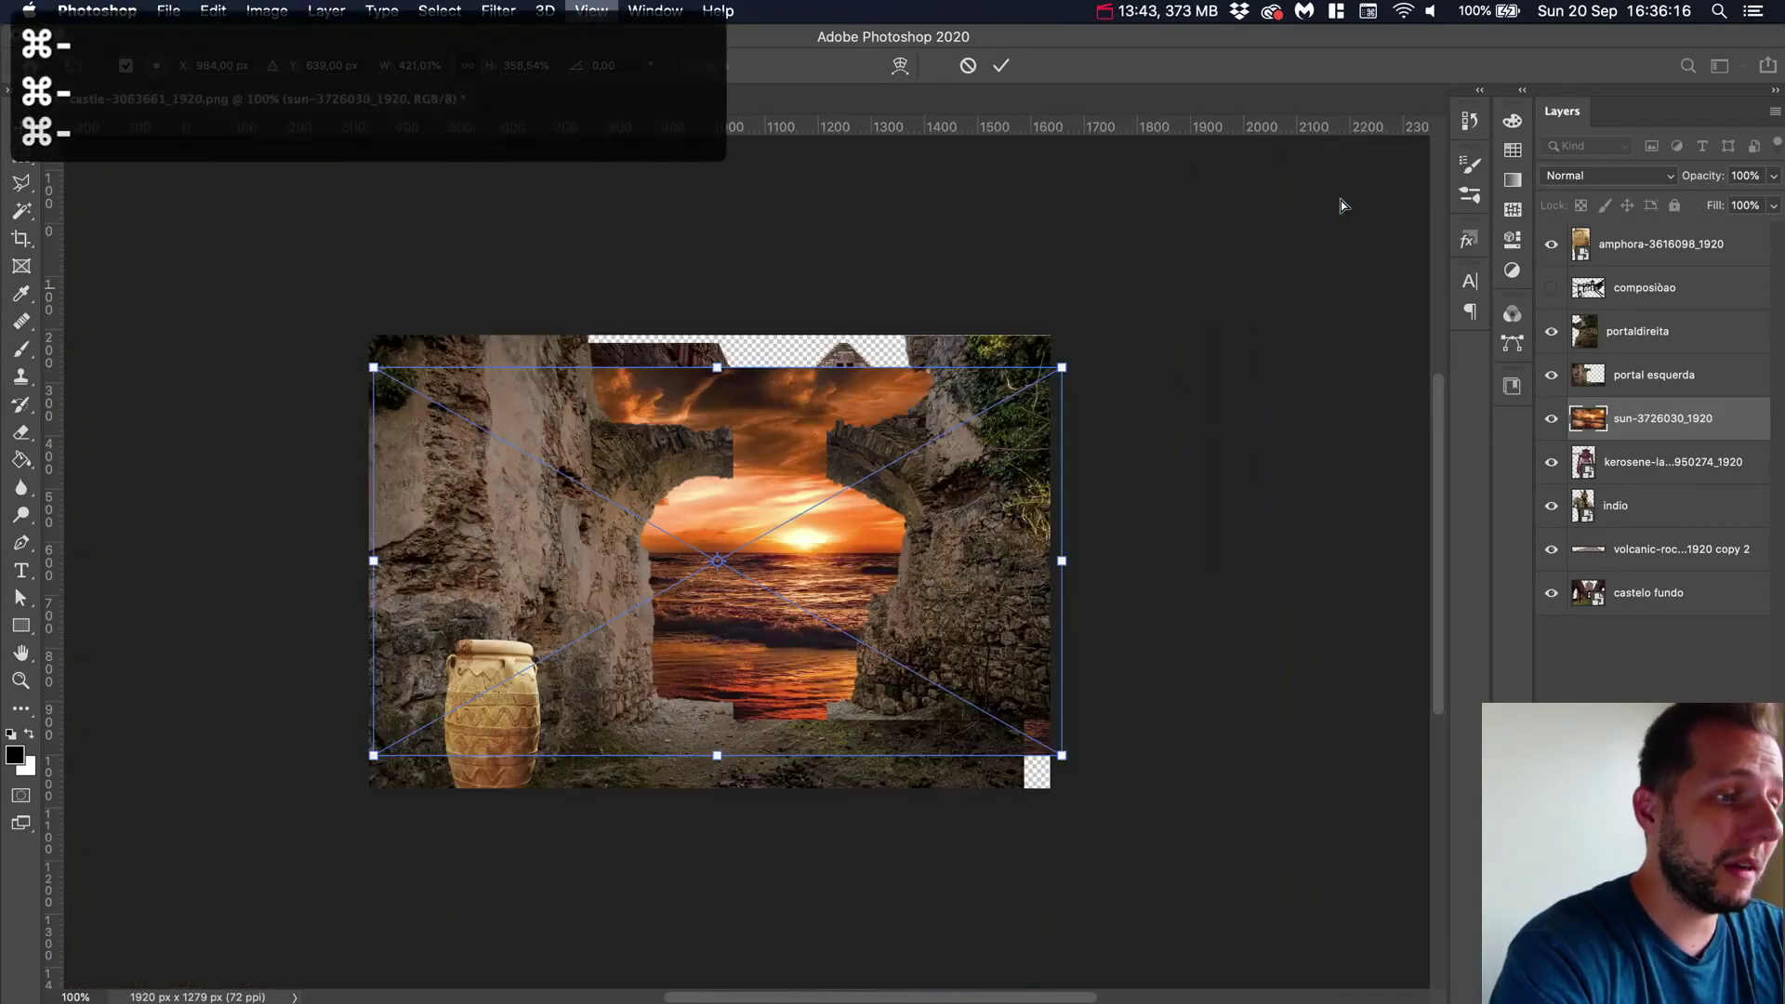
left_click_drag(904, 464, 1000, 390)
key("Return")
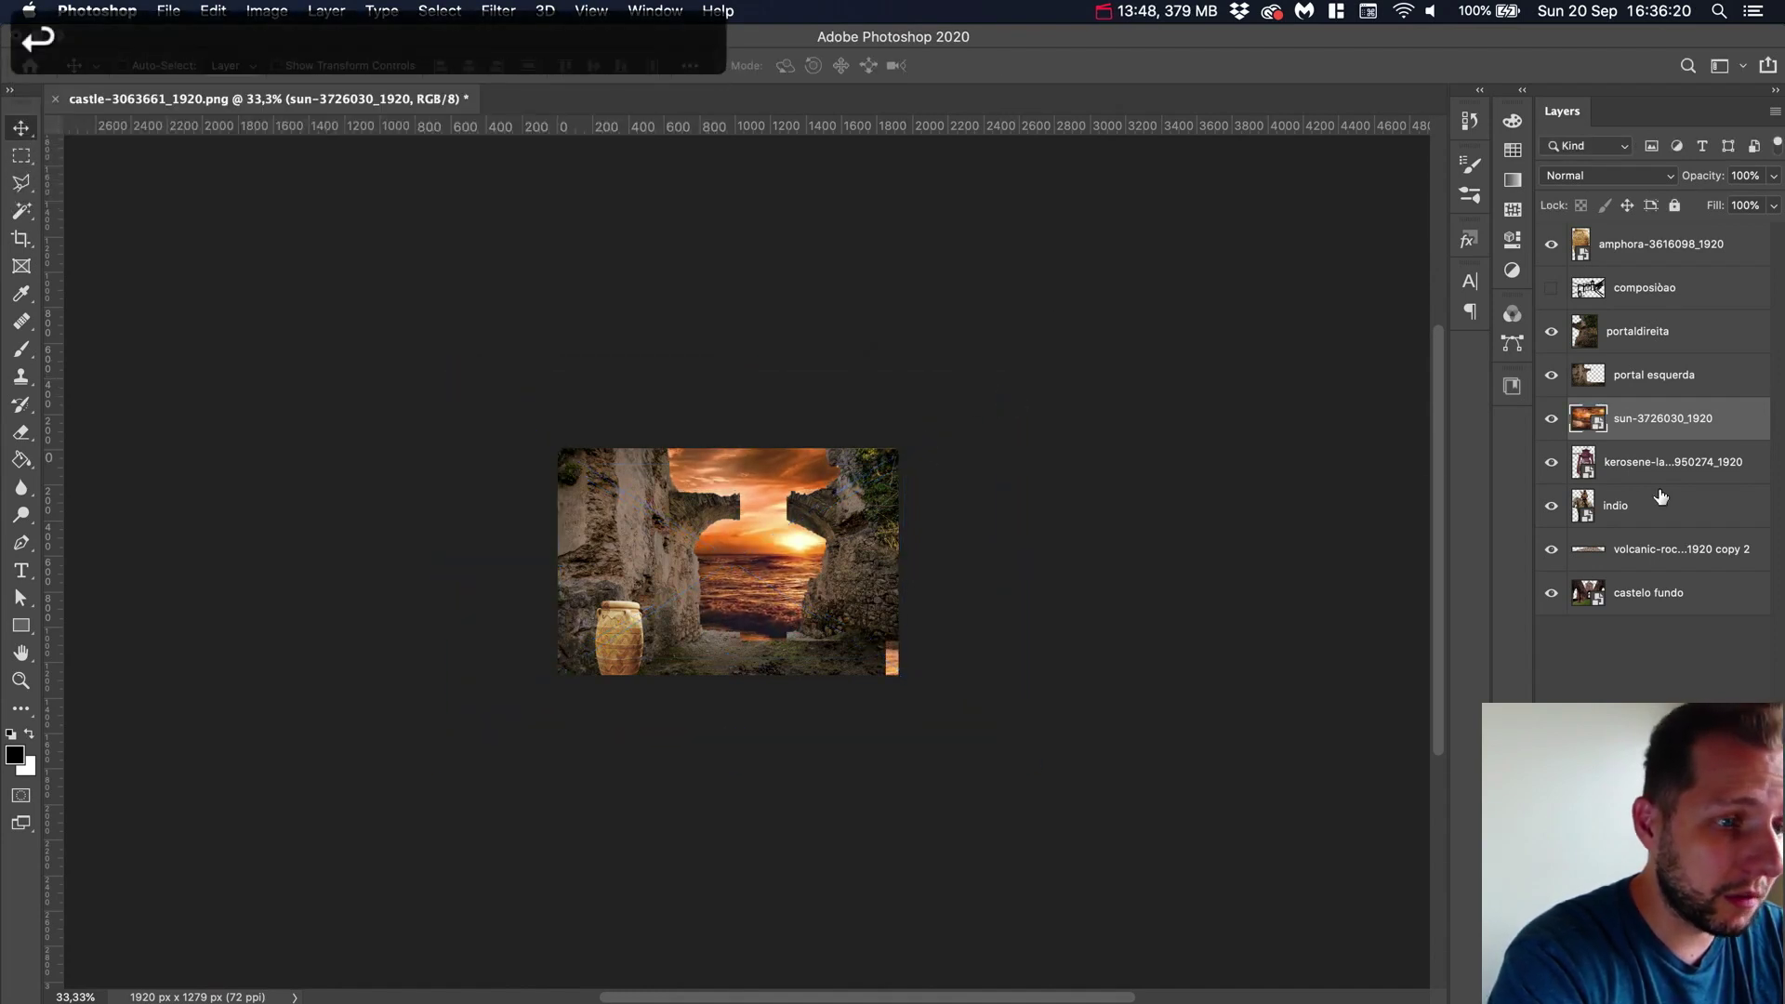
Send the sunset layer to the bottom of the stack and position its bright sun behind the ruin's rear window
left_click_drag(1707, 420, 1688, 630)
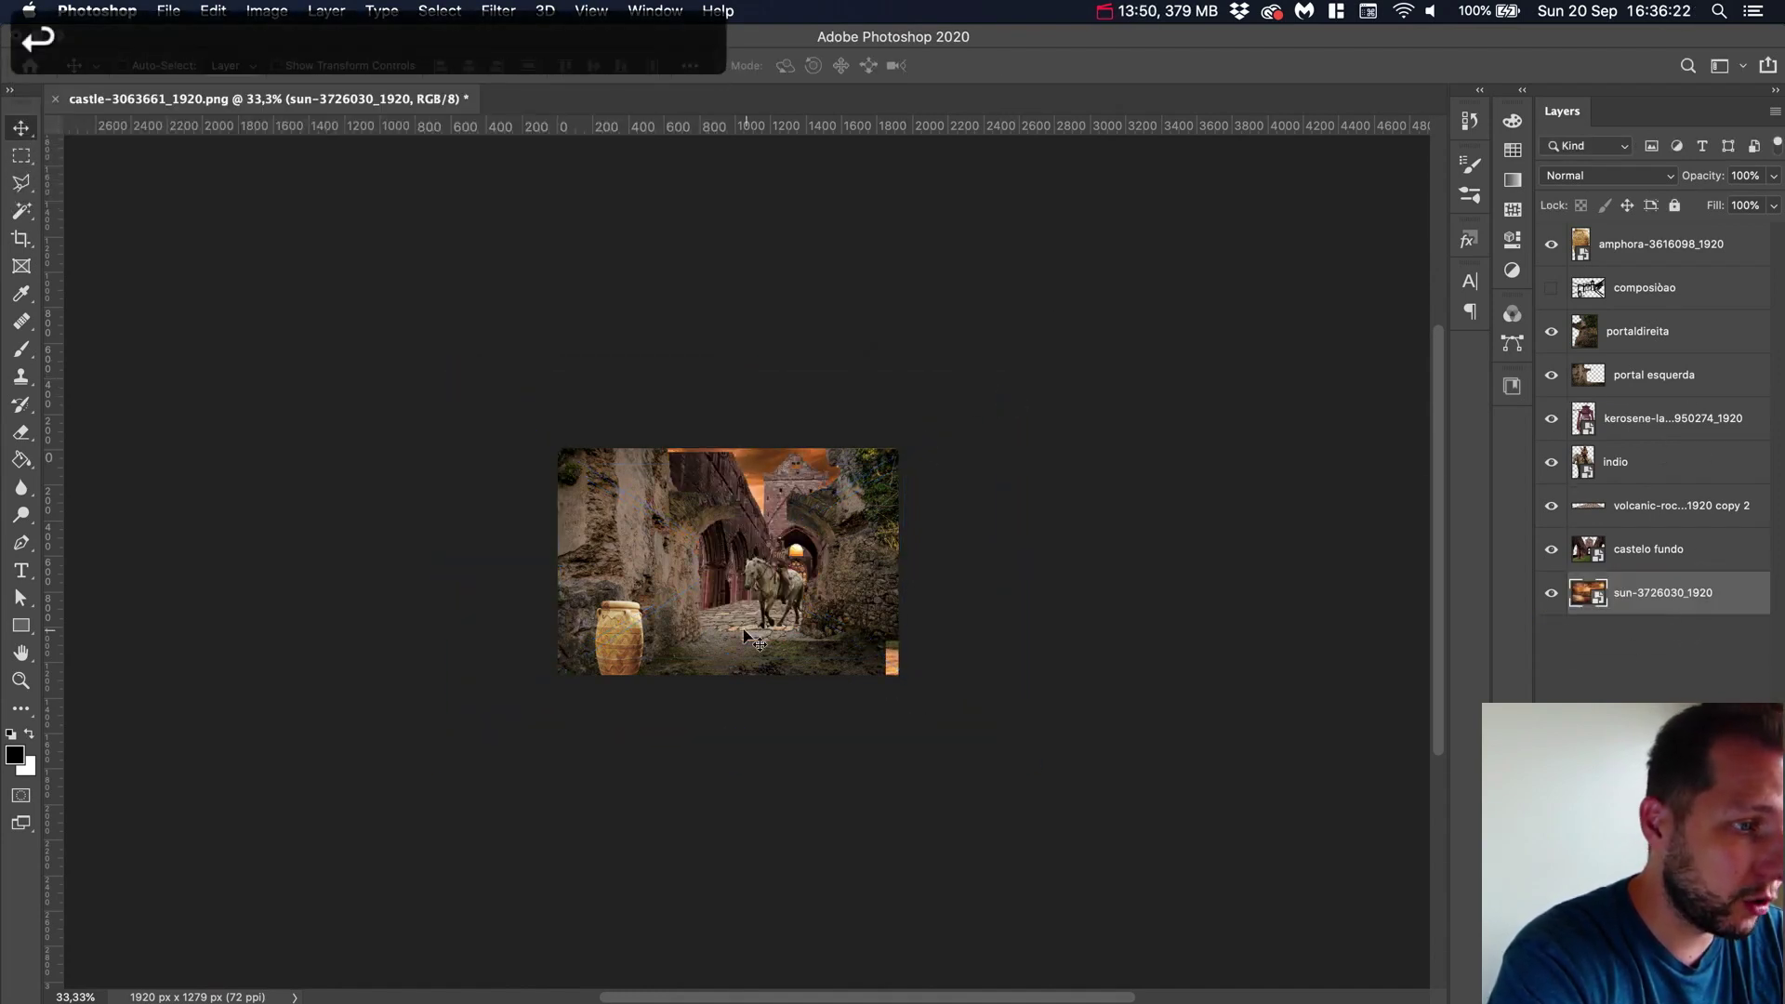
key("super+plus")
key("super+plus")
key("super+plus")
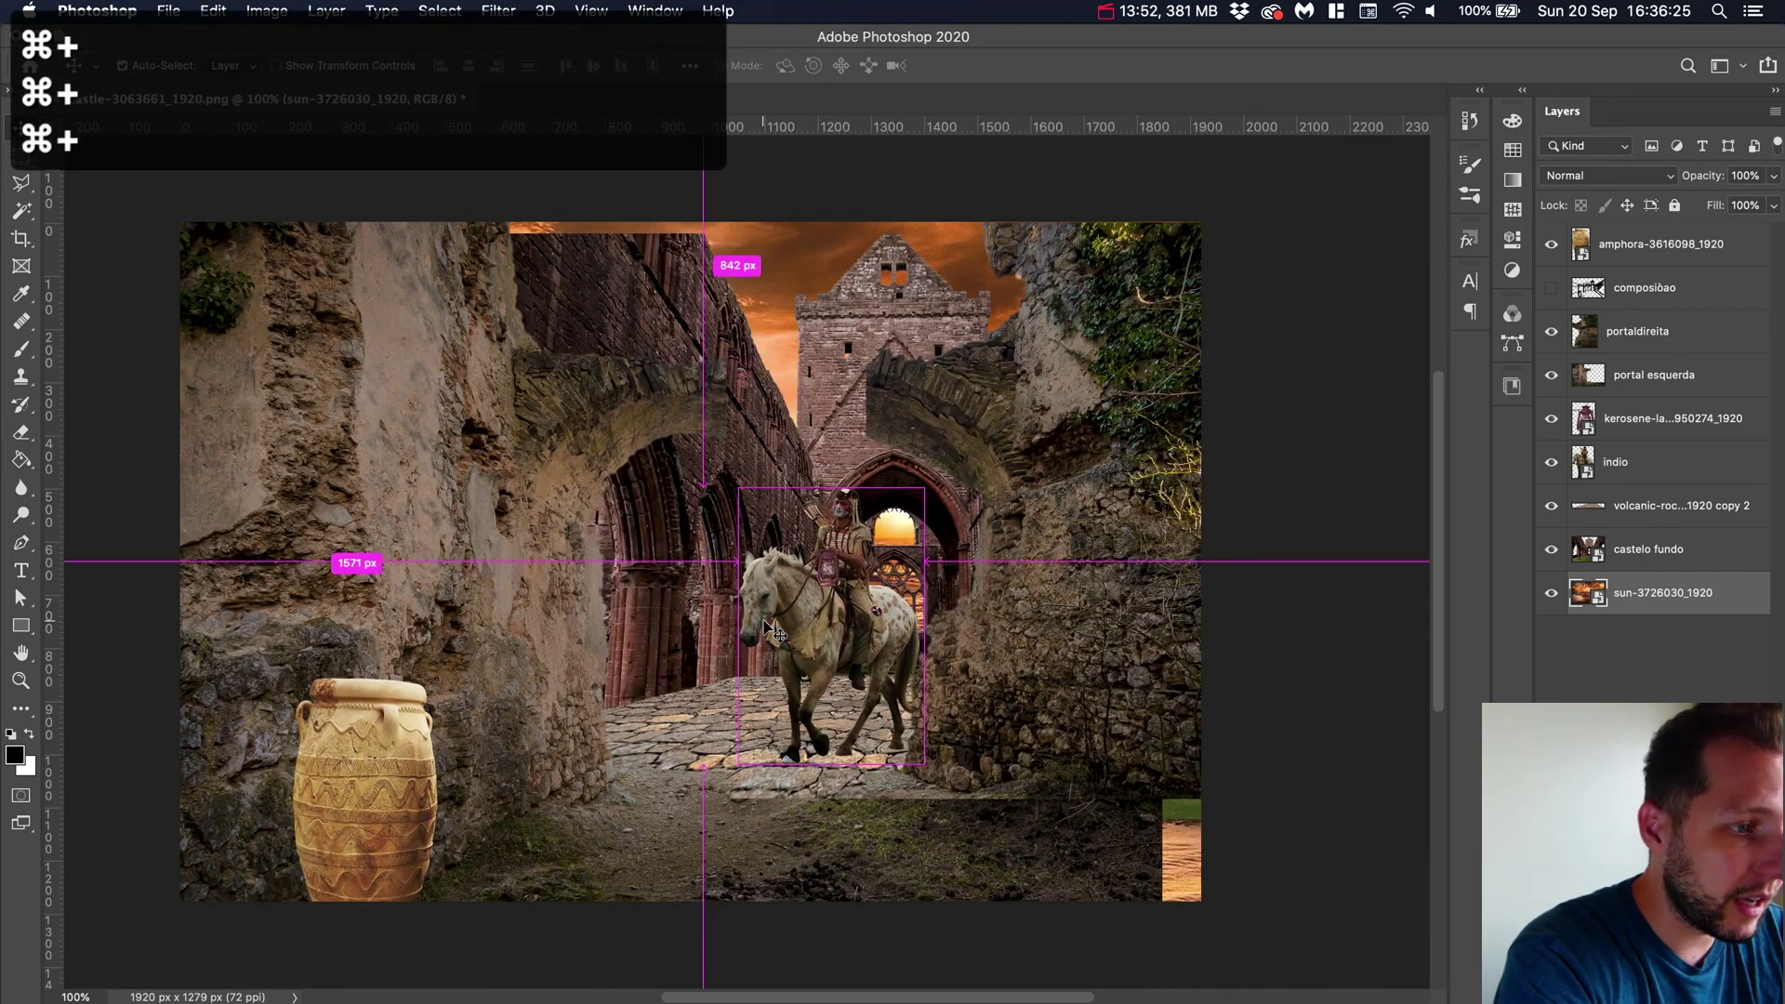
key("super+plus")
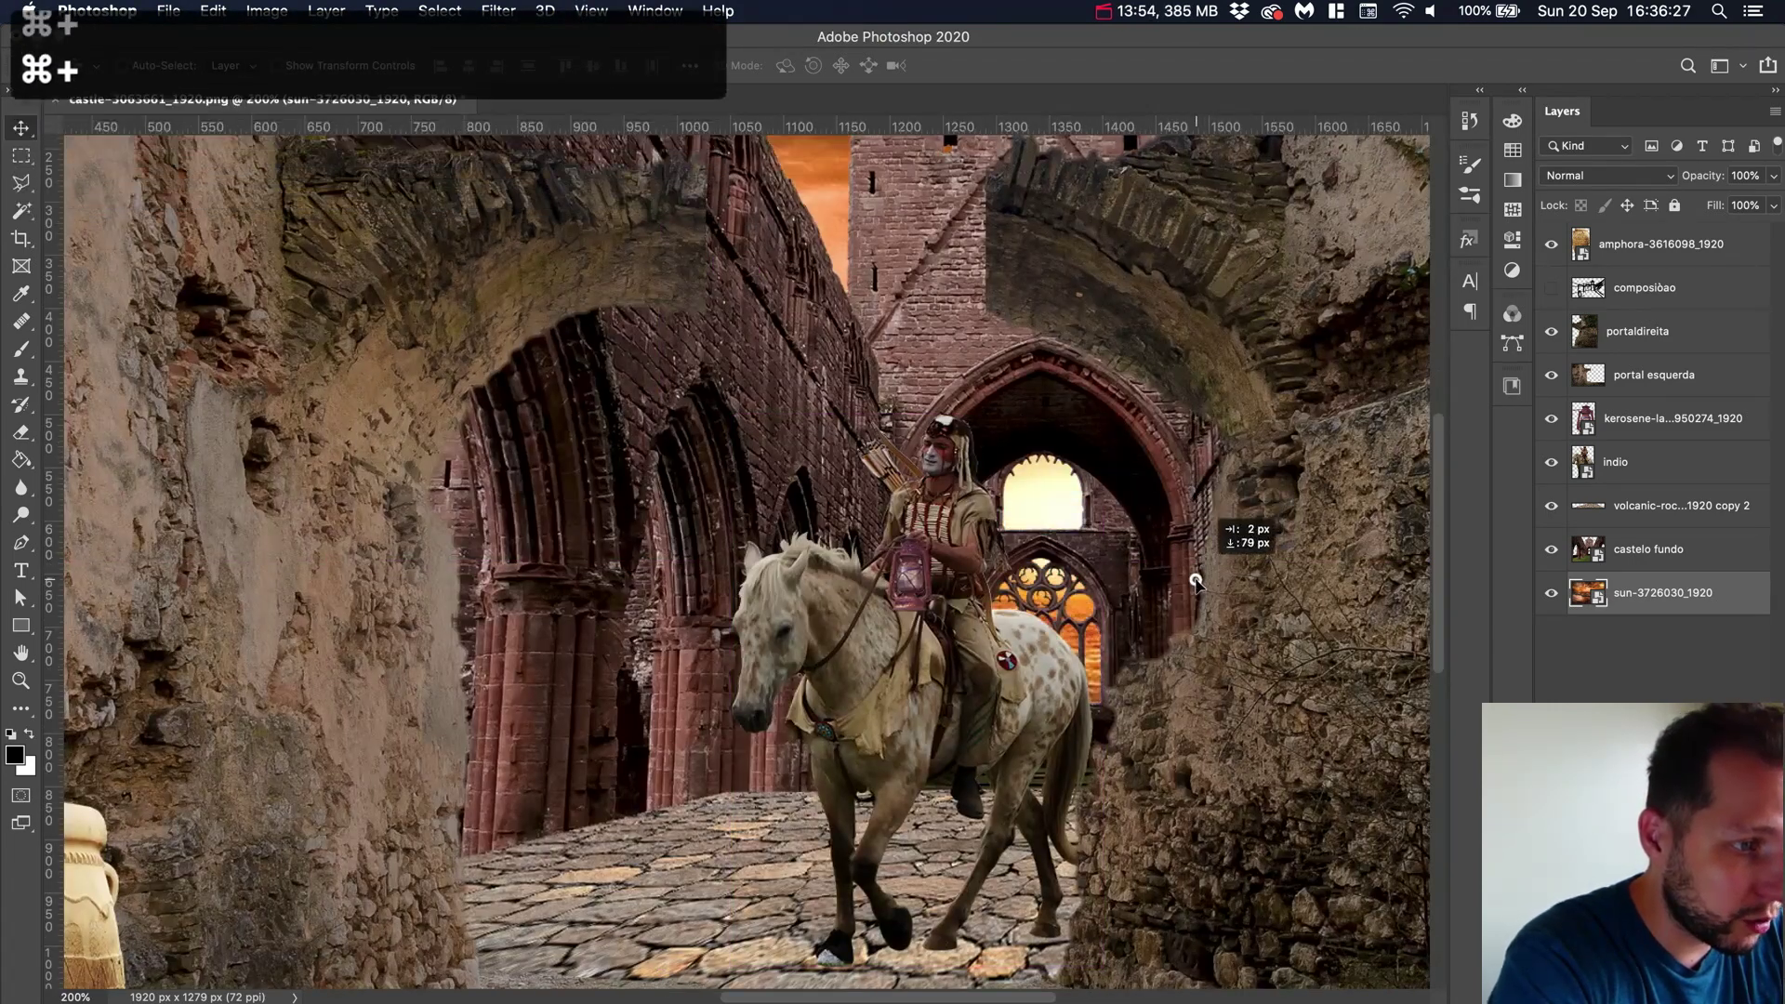
left_click_drag(1197, 581, 1049, 616)
key("super+minus")
key("super+minus")
key("super+plus")
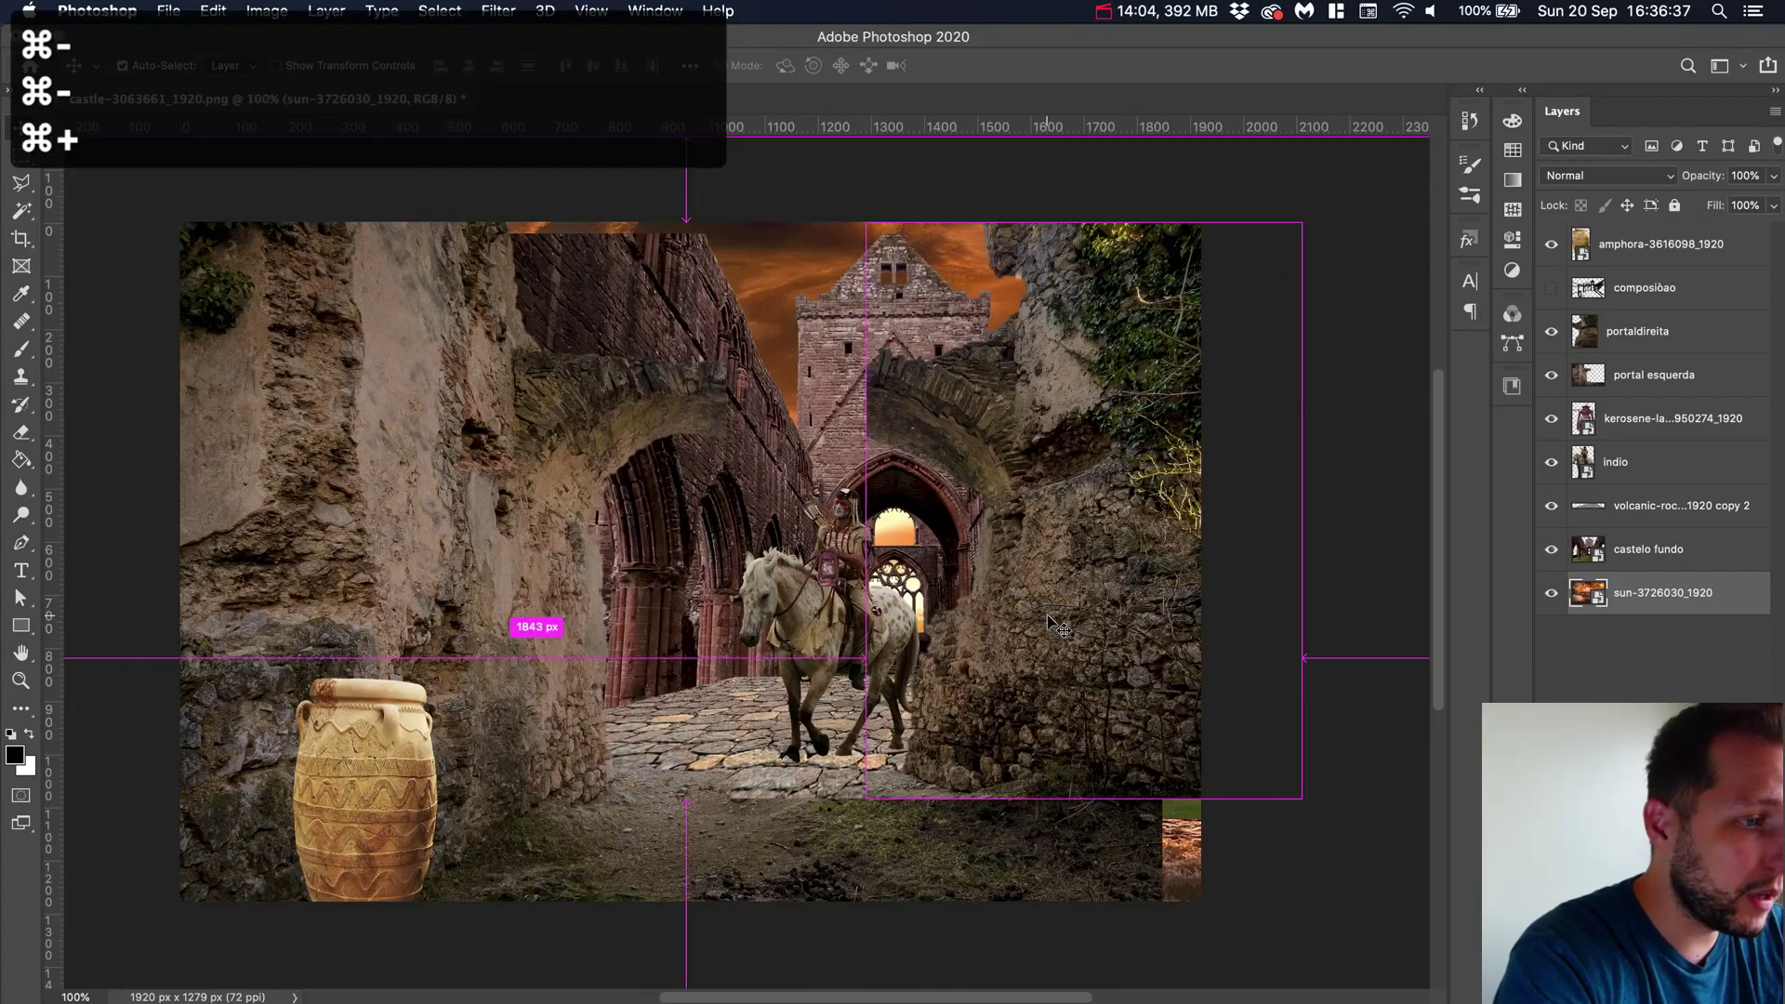
left_click_drag(1013, 616, 1021, 608)
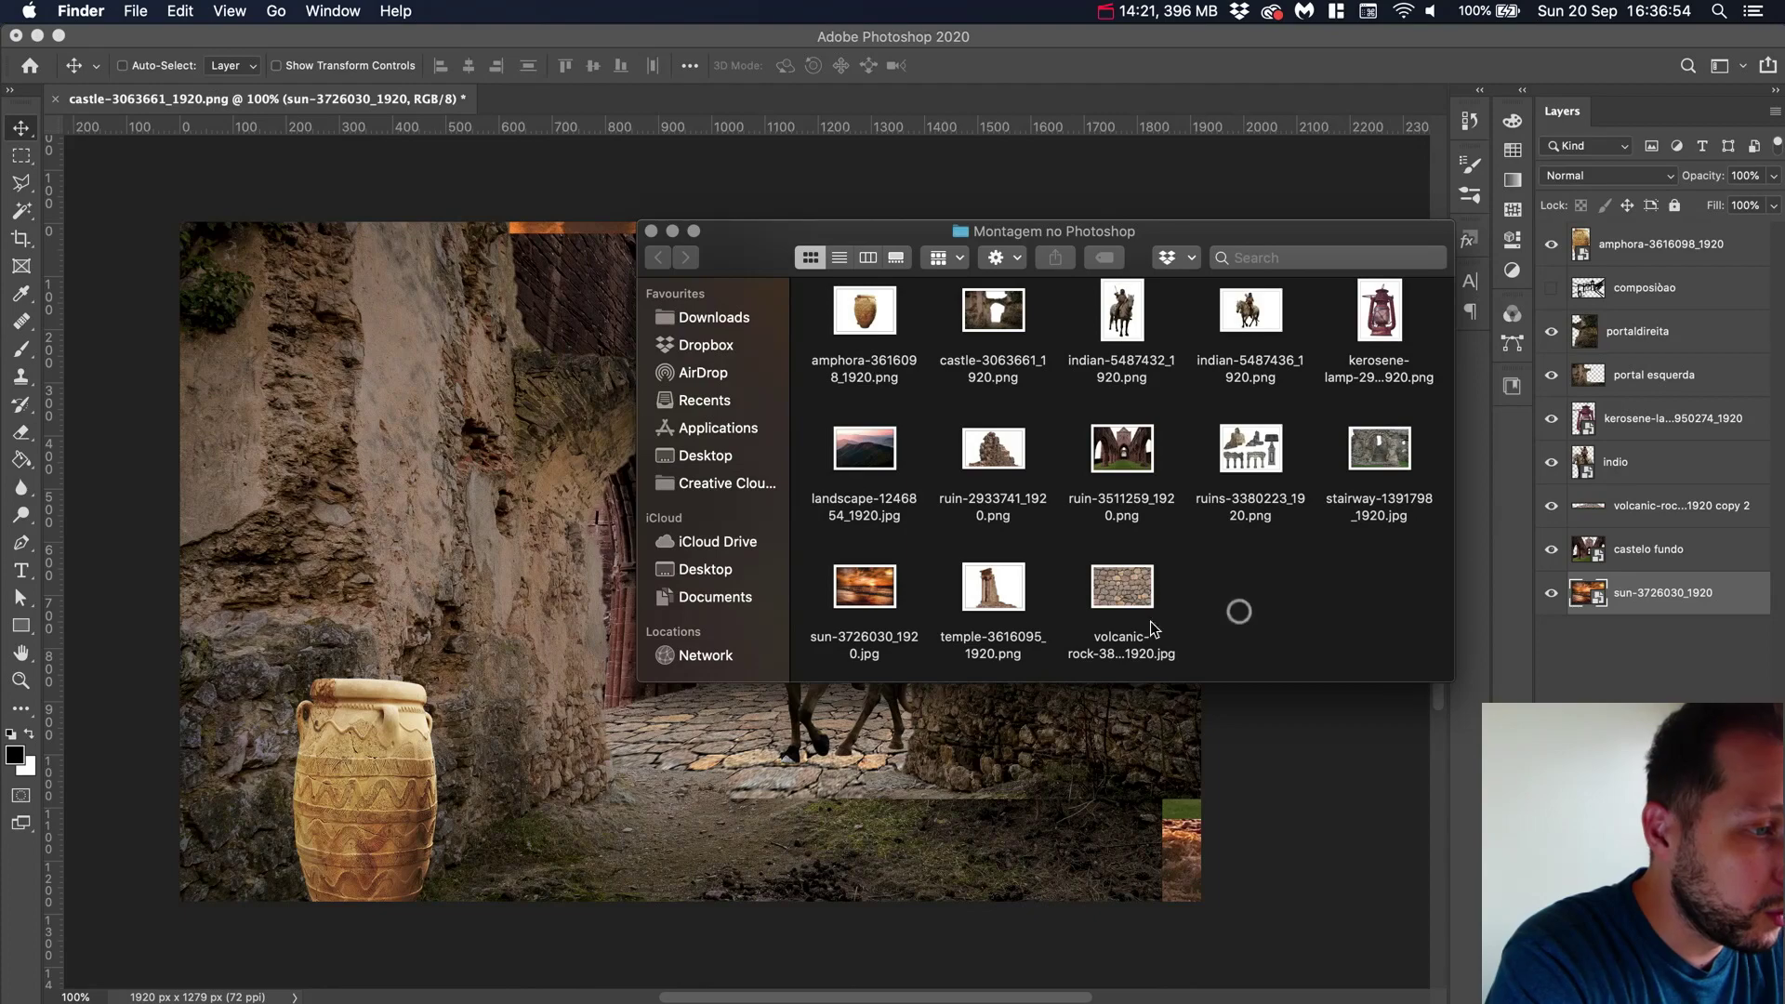
Preview temple-3616095_1920.png in Finder, place it into the document, and move its layer directly below the amphora
left_click(984, 595)
key("space")
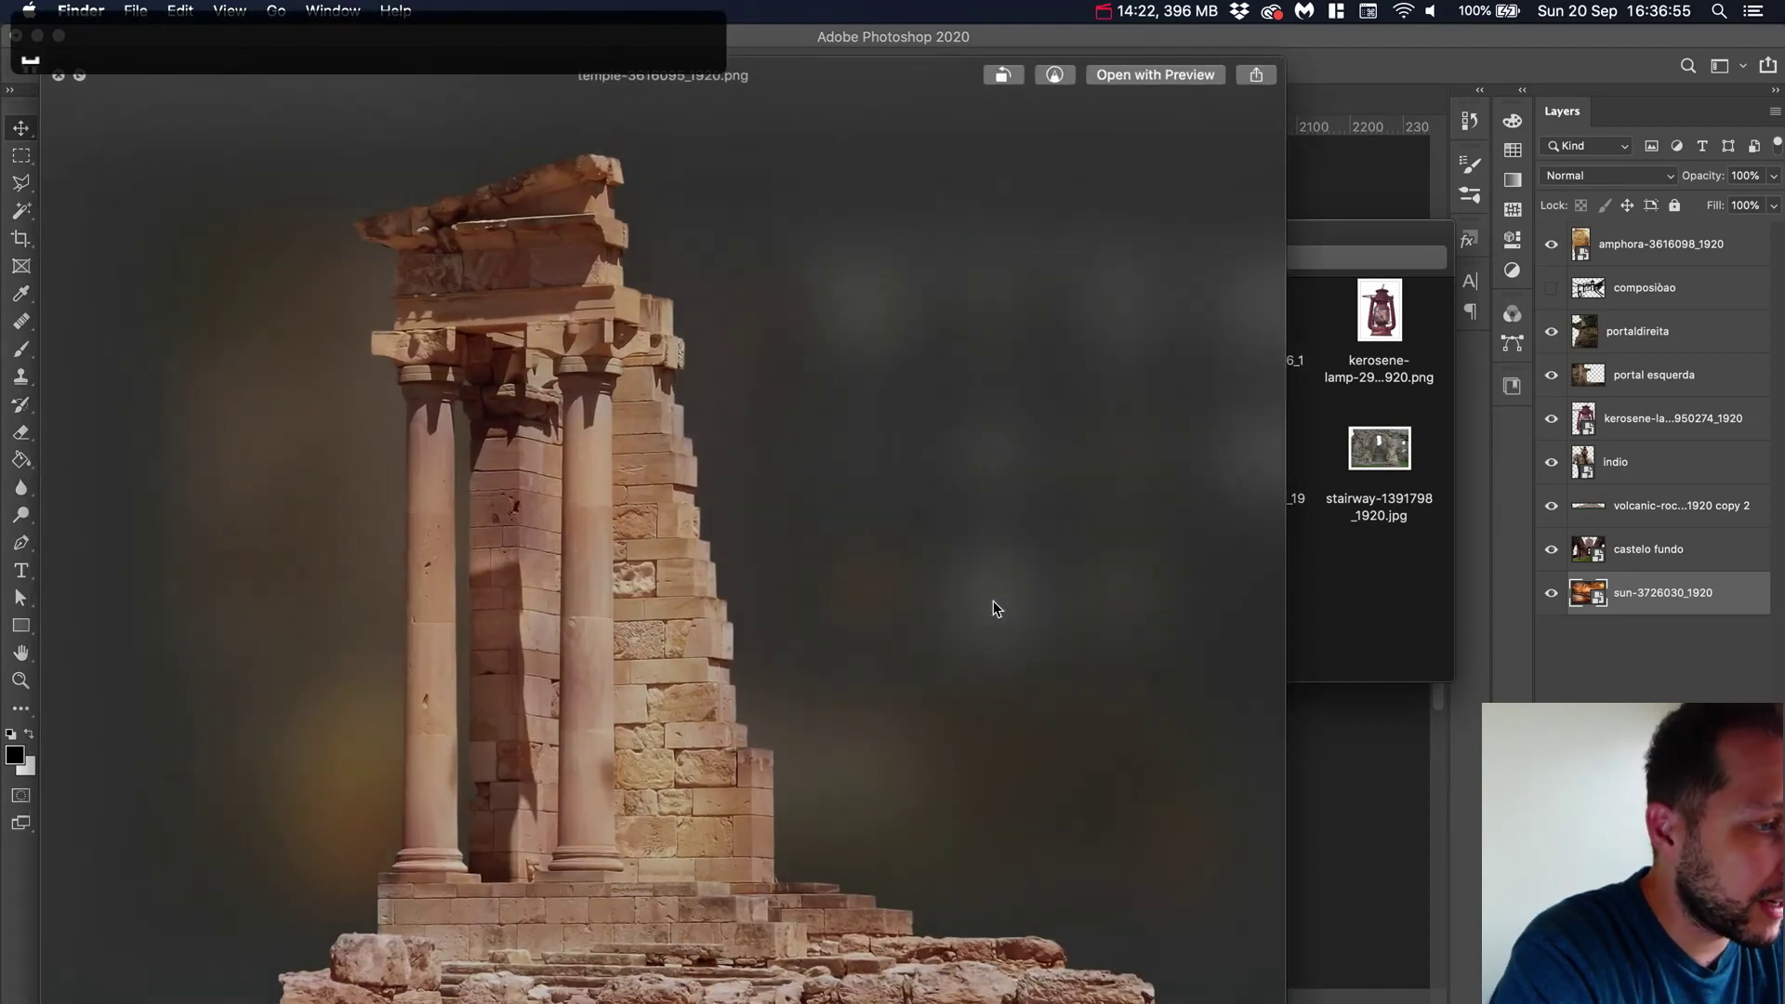
key("space")
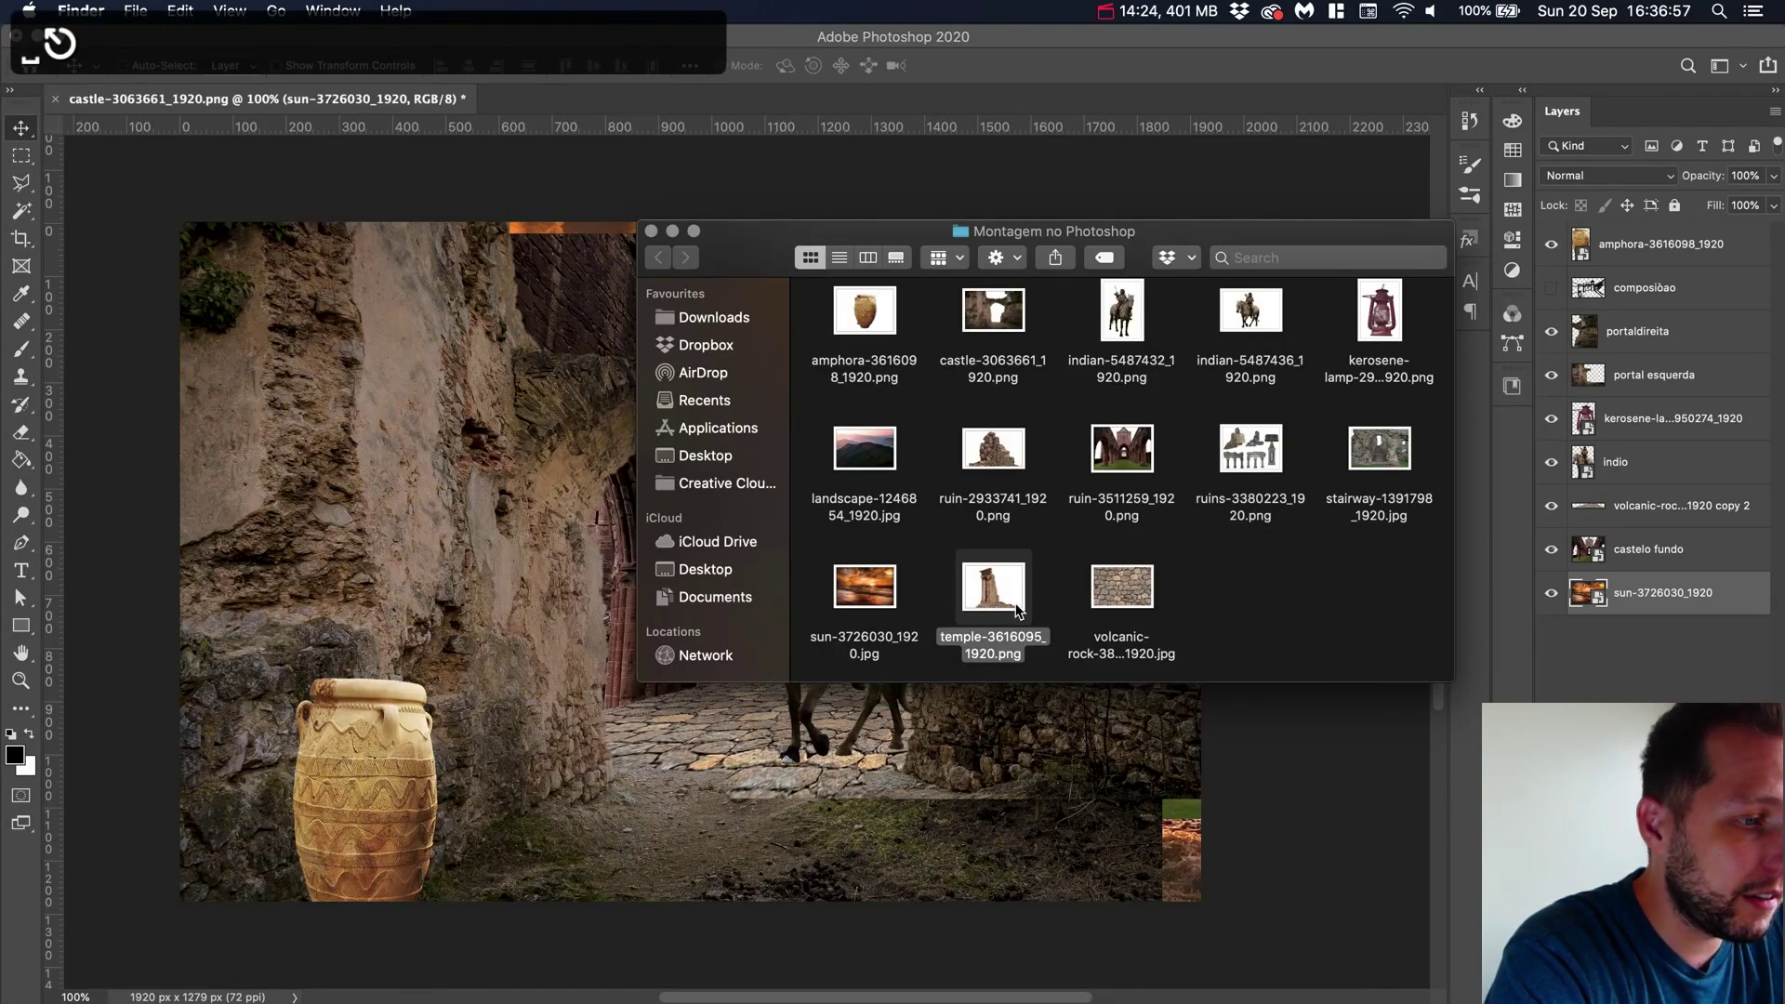
left_click_drag(1016, 611, 477, 494)
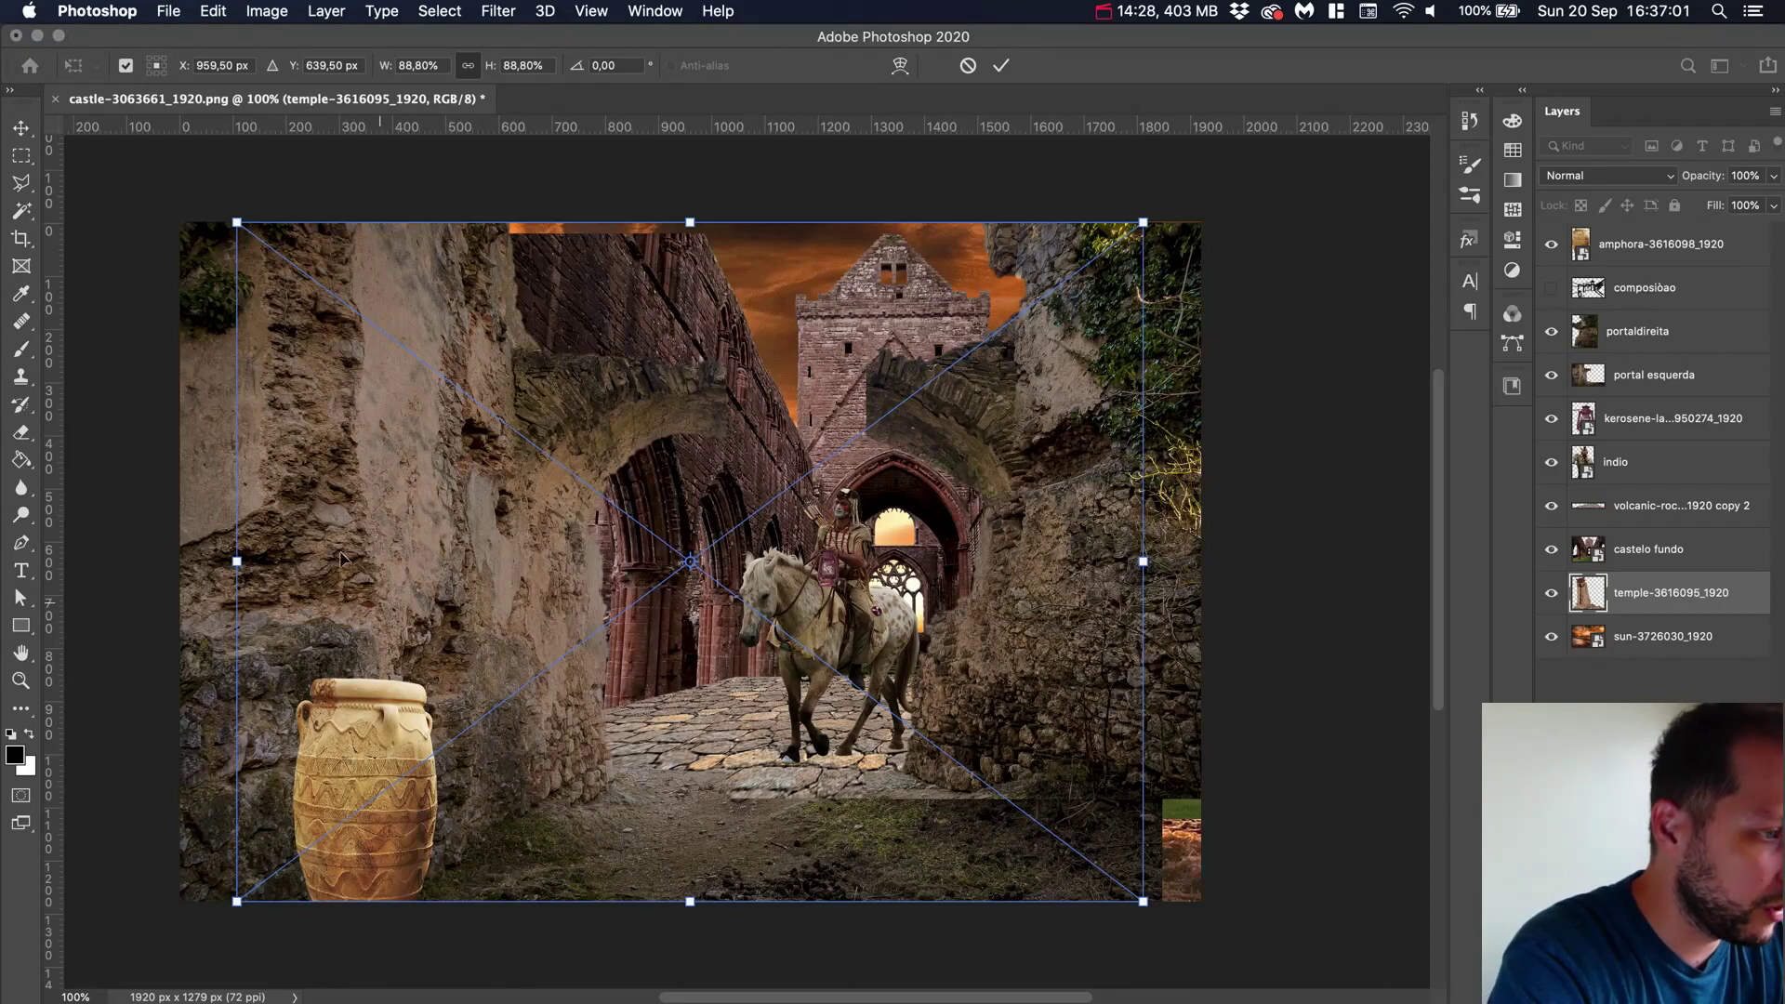
key("Return")
left_click_drag(1632, 593, 1632, 274)
Try enlarging the temple to 124.46% and moving it over the left wall behind the amphora
key("super+t")
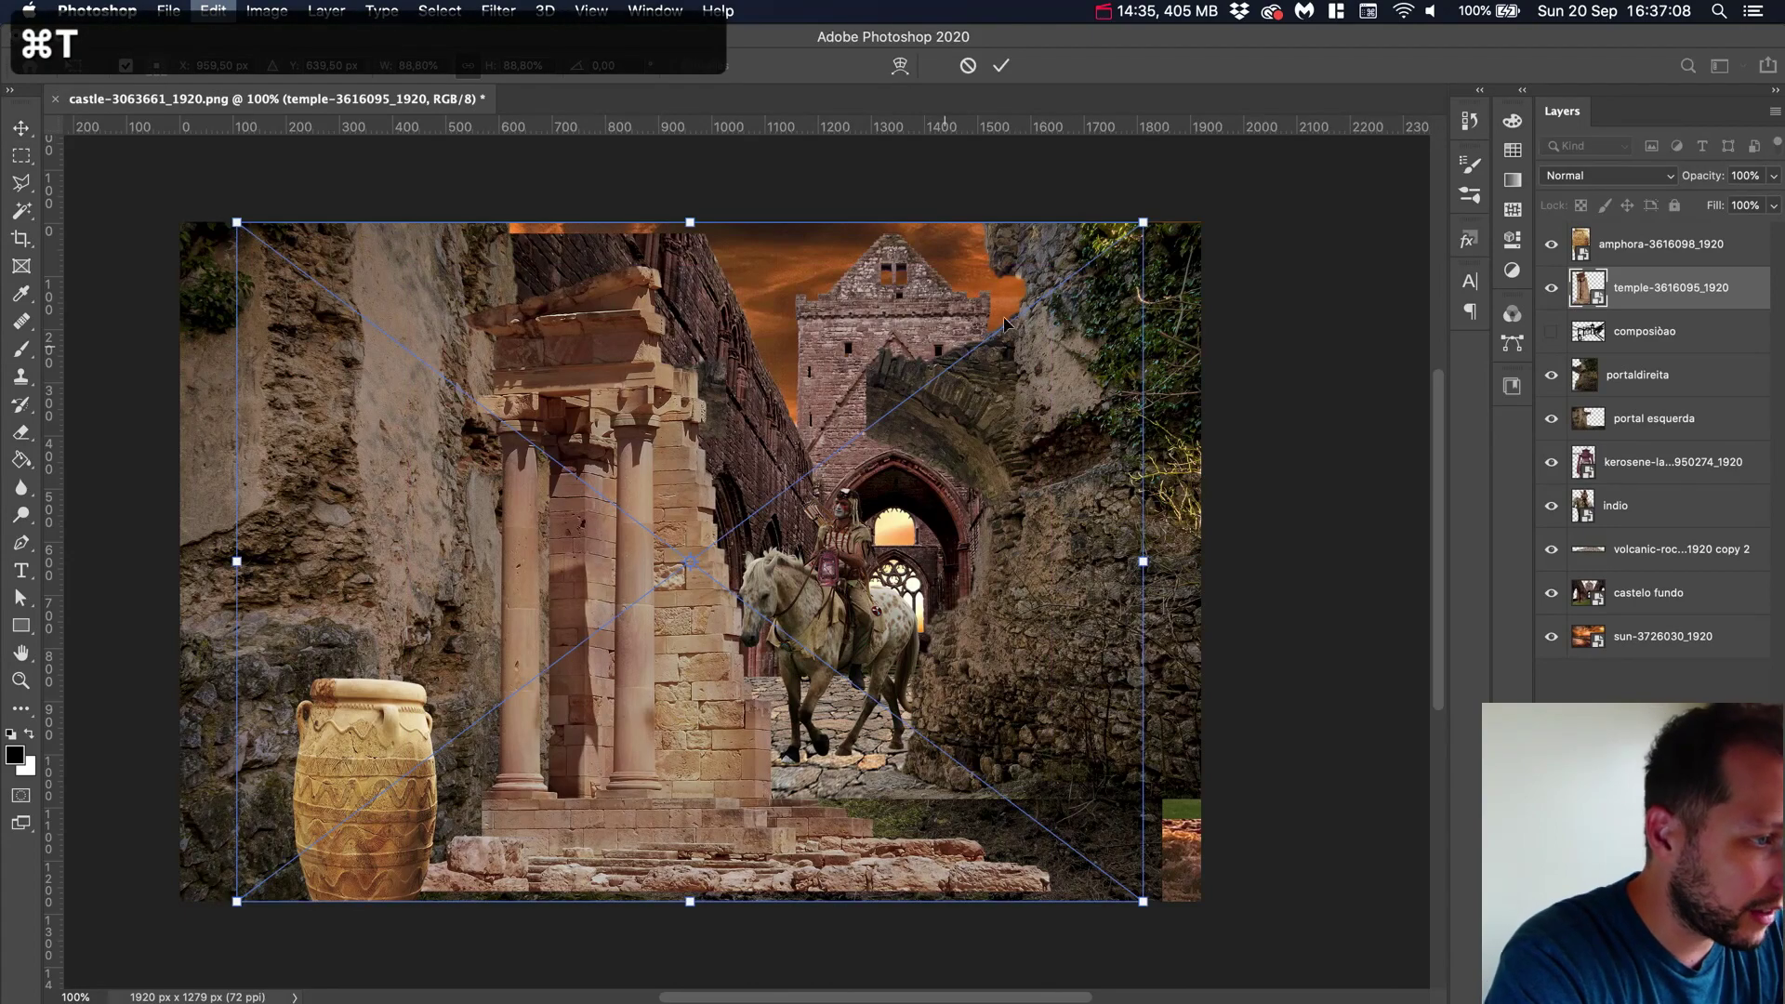
left_click_drag(1155, 218, 1290, 112)
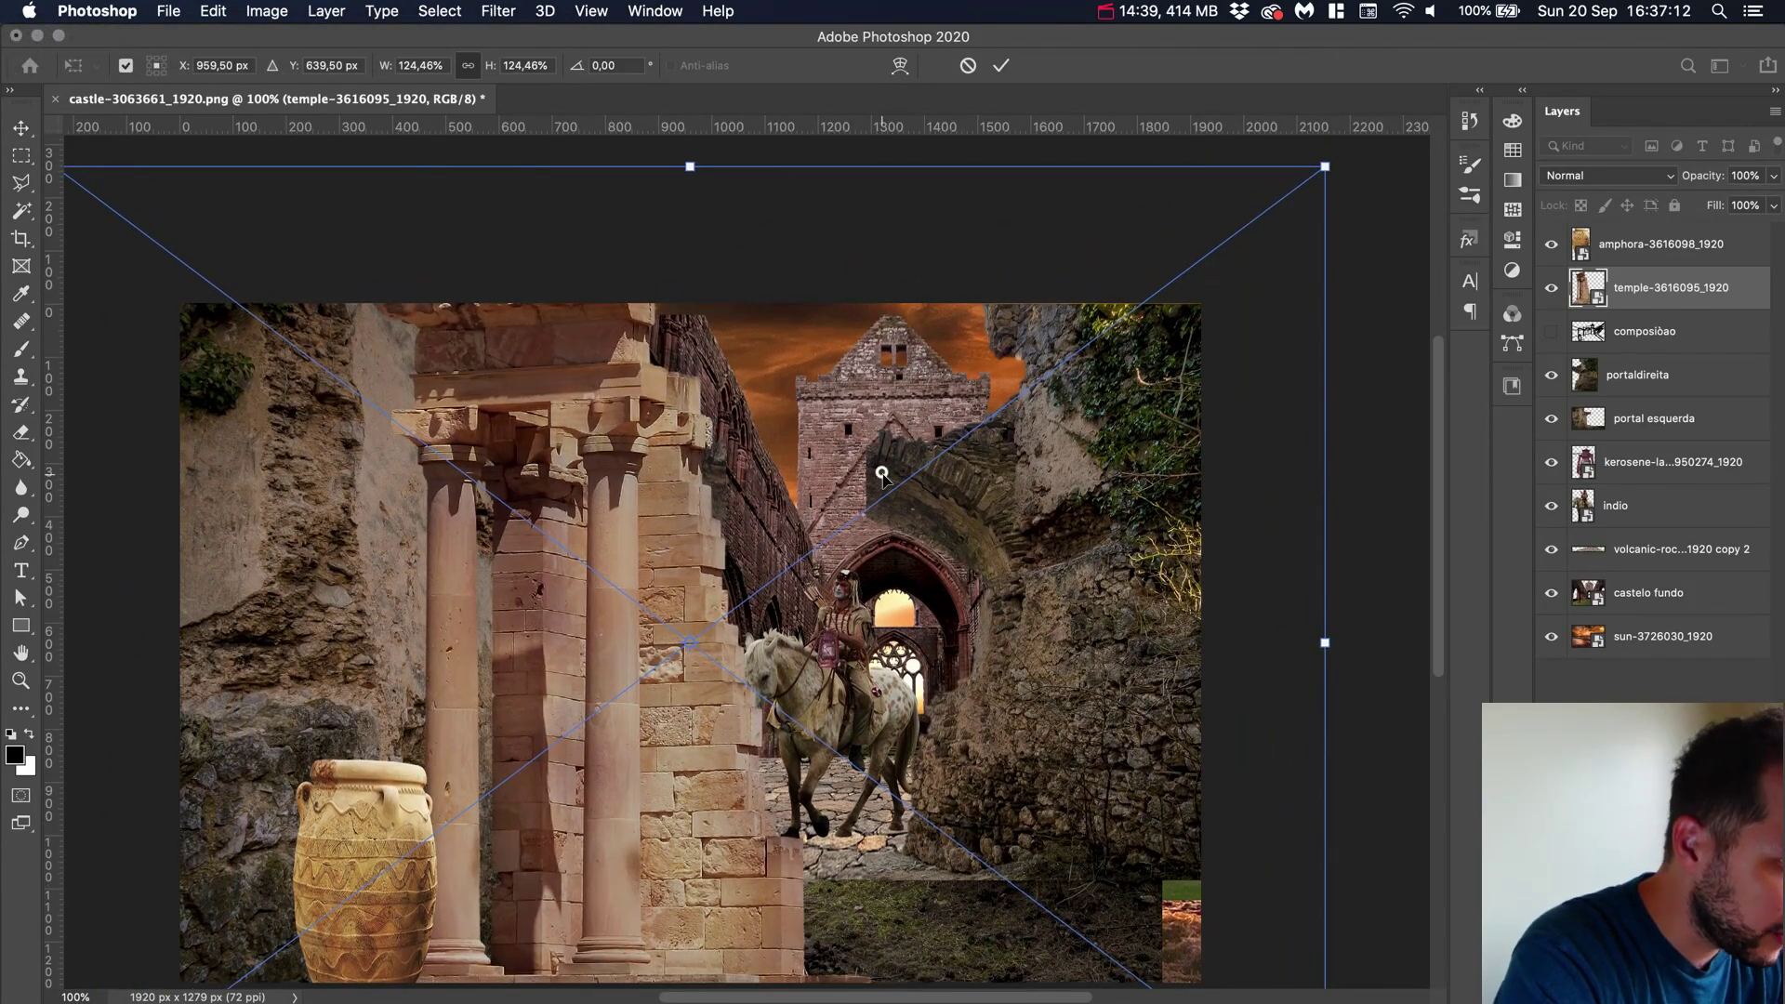
left_click_drag(877, 476, 701, 486)
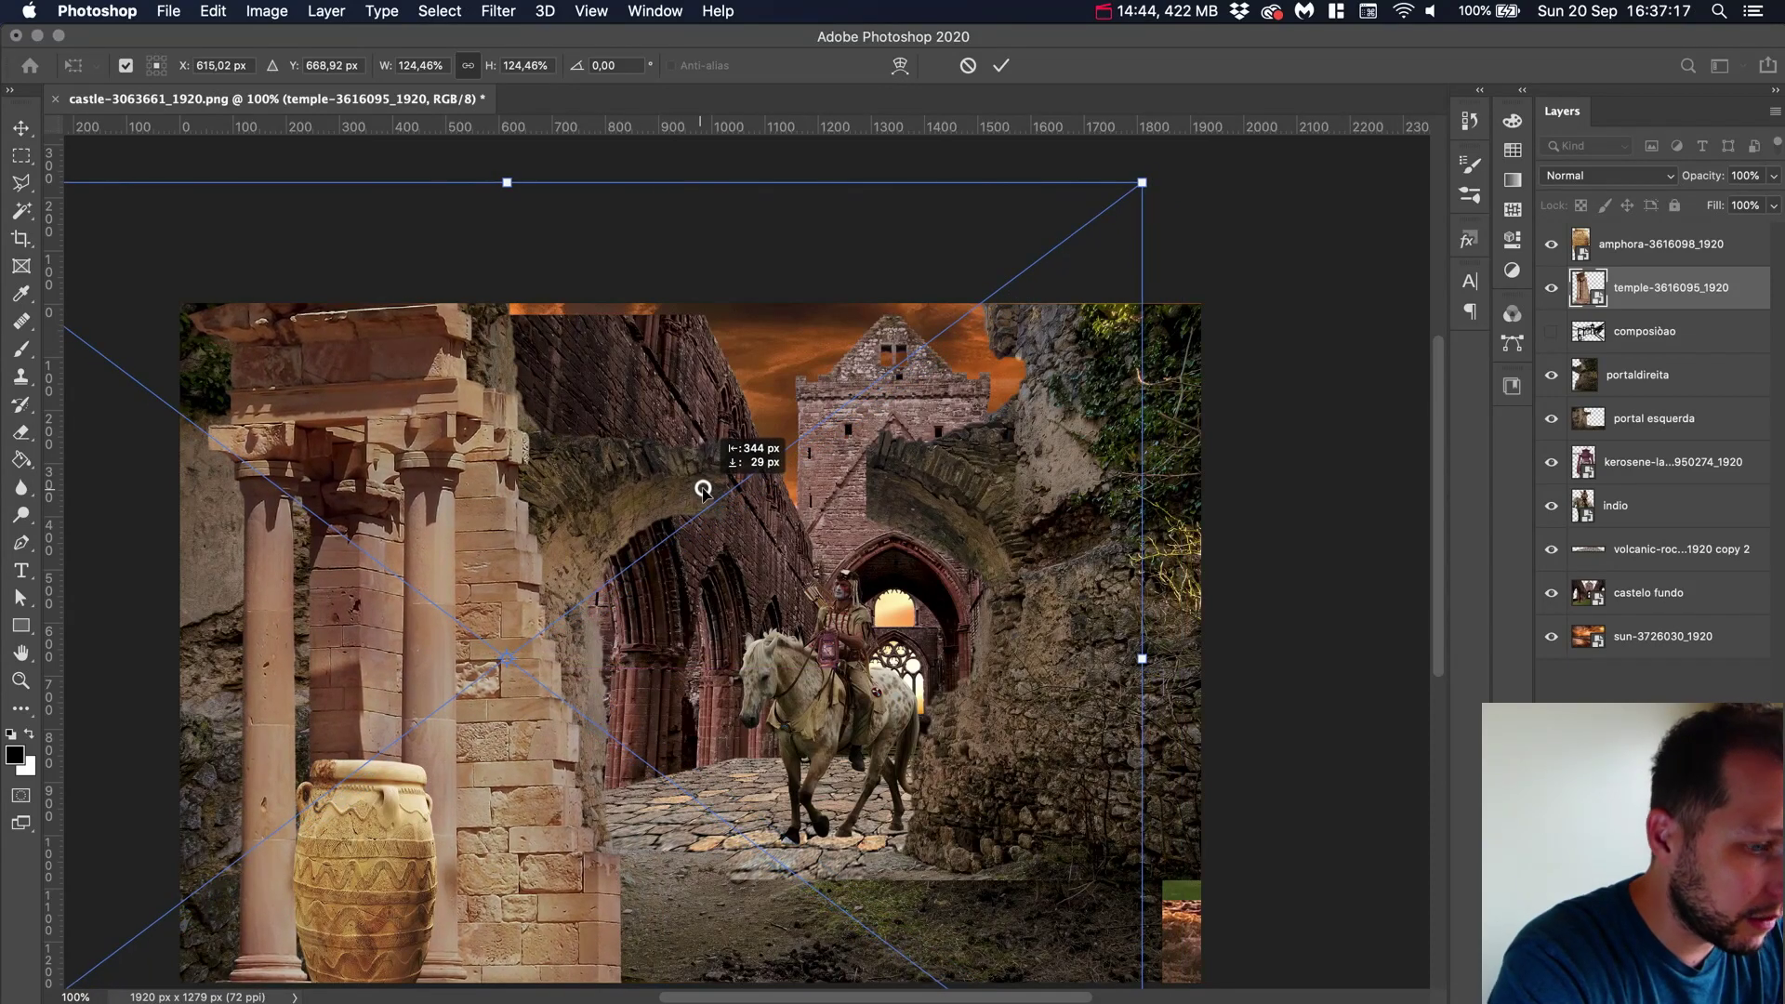
key("Return")
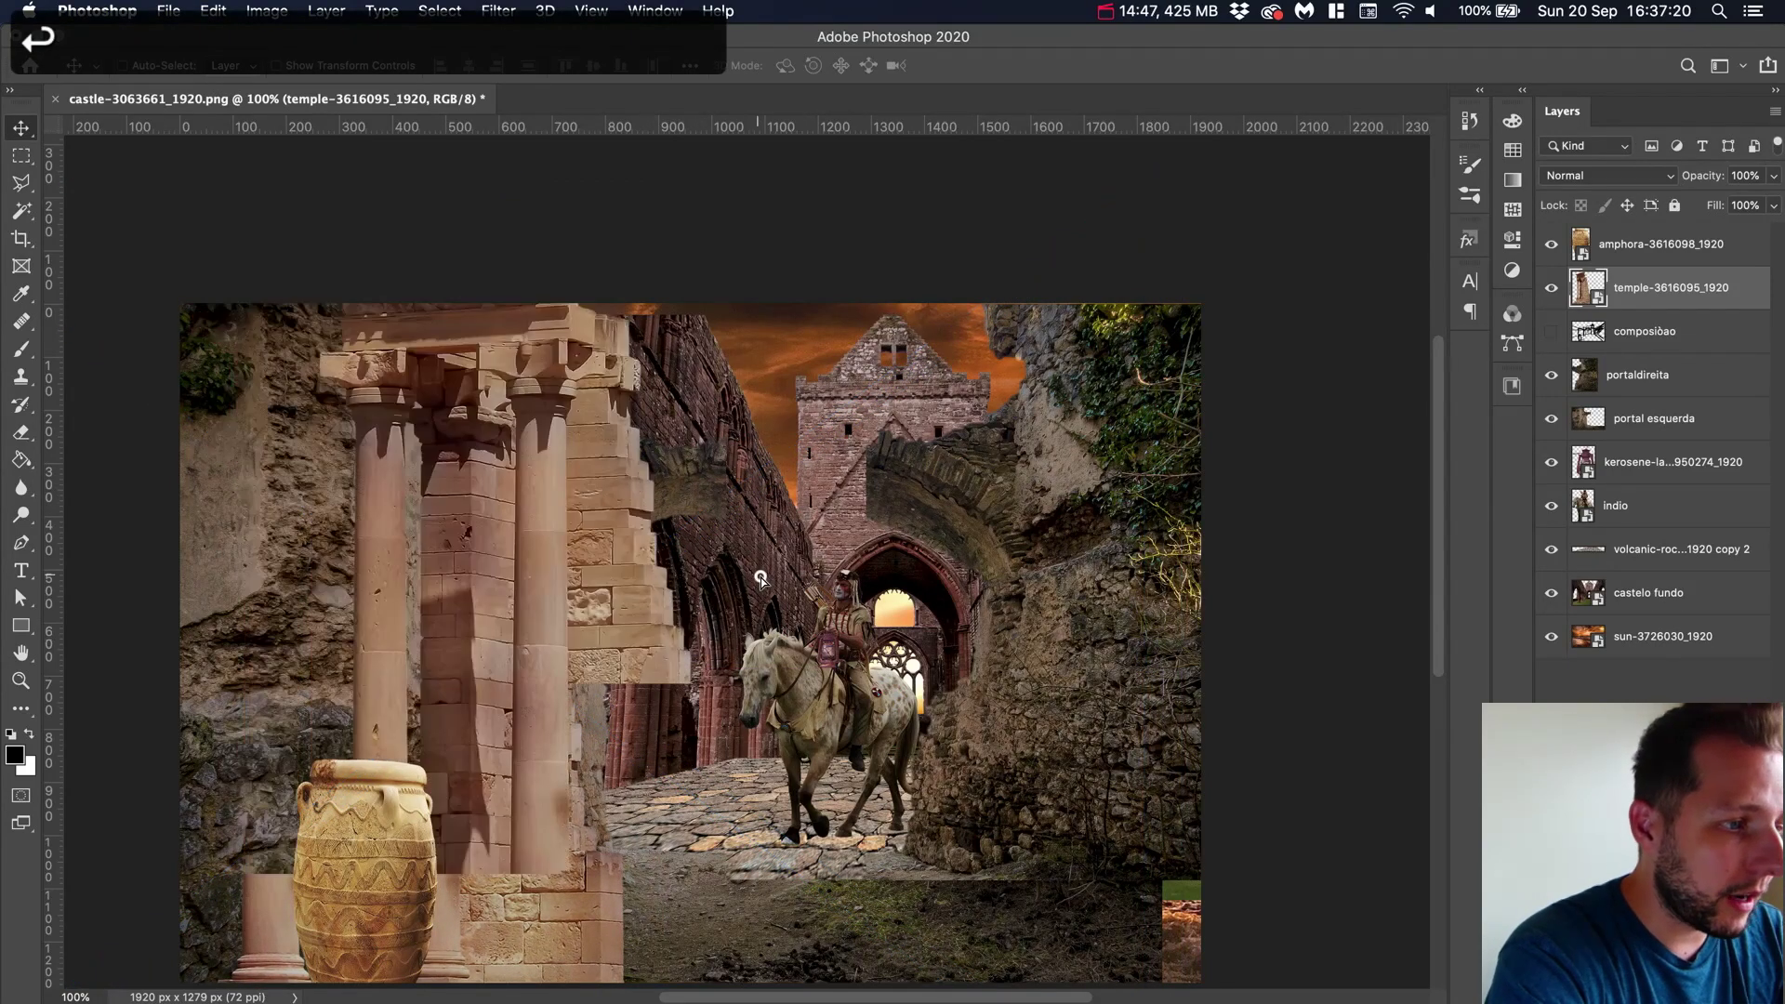
Scale the temple to 94.04%, position it between the amphora and the rider, and apply the transformation
key("super+t")
key("super+minus")
key("super+minus")
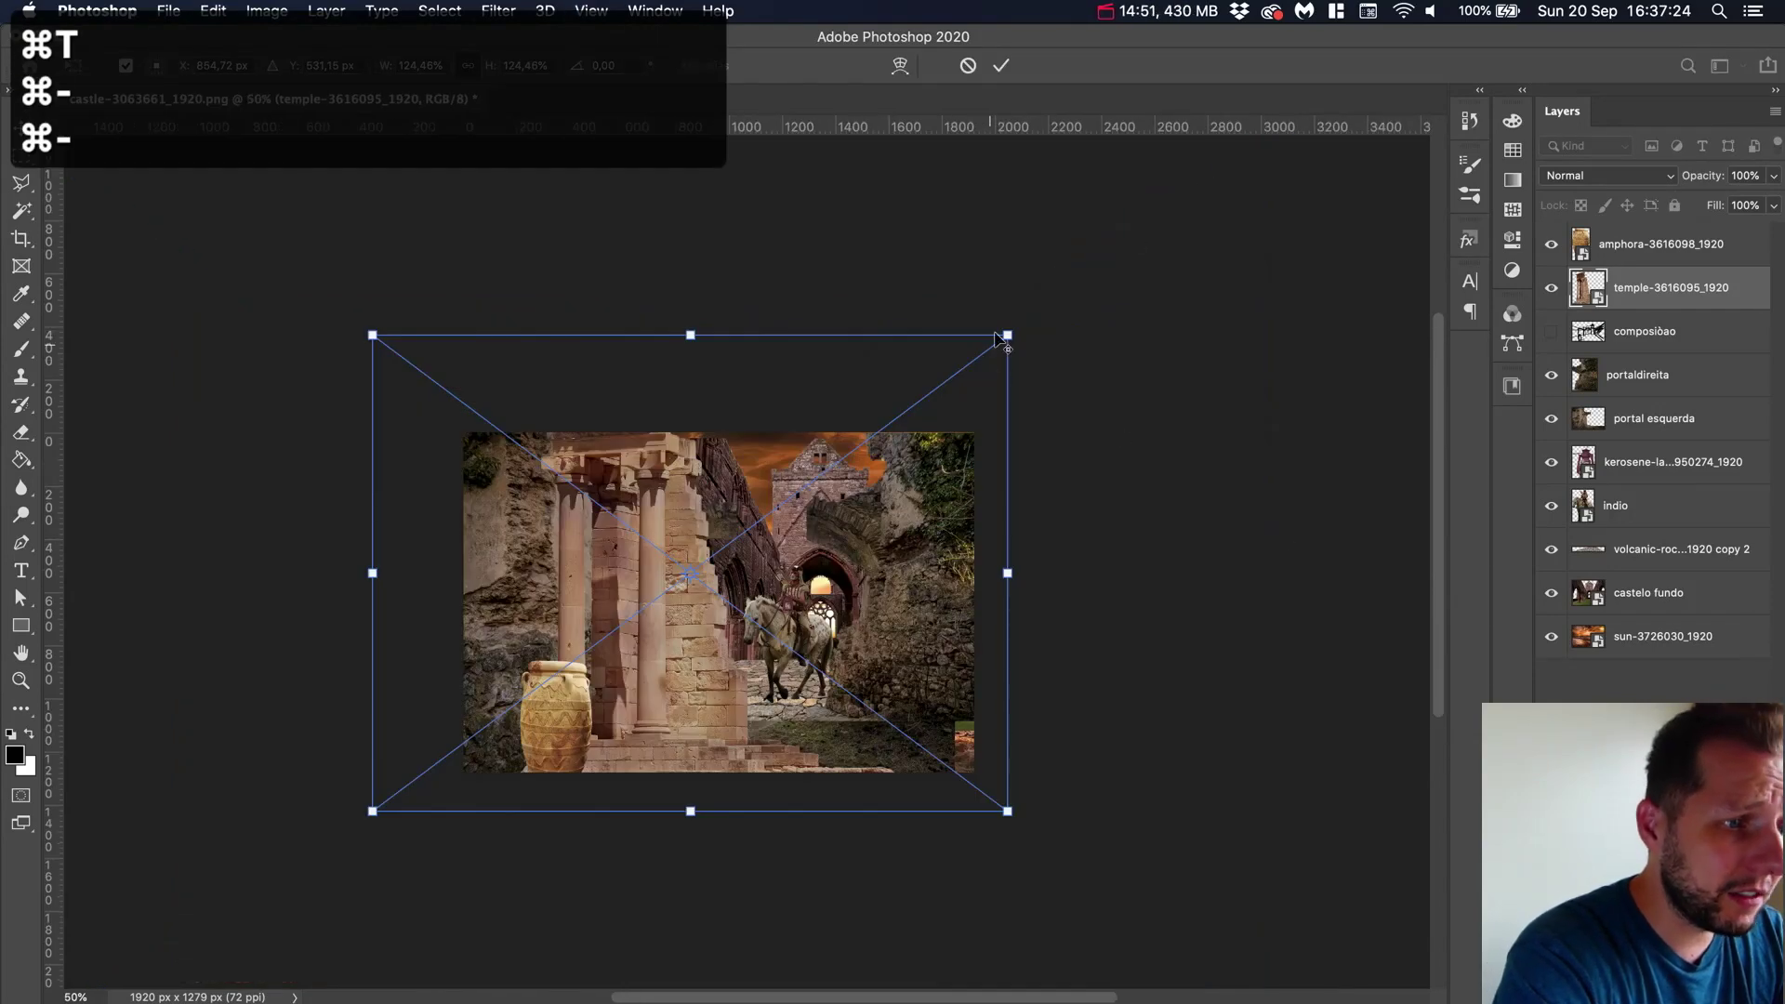
left_click_drag(1008, 335, 928, 398)
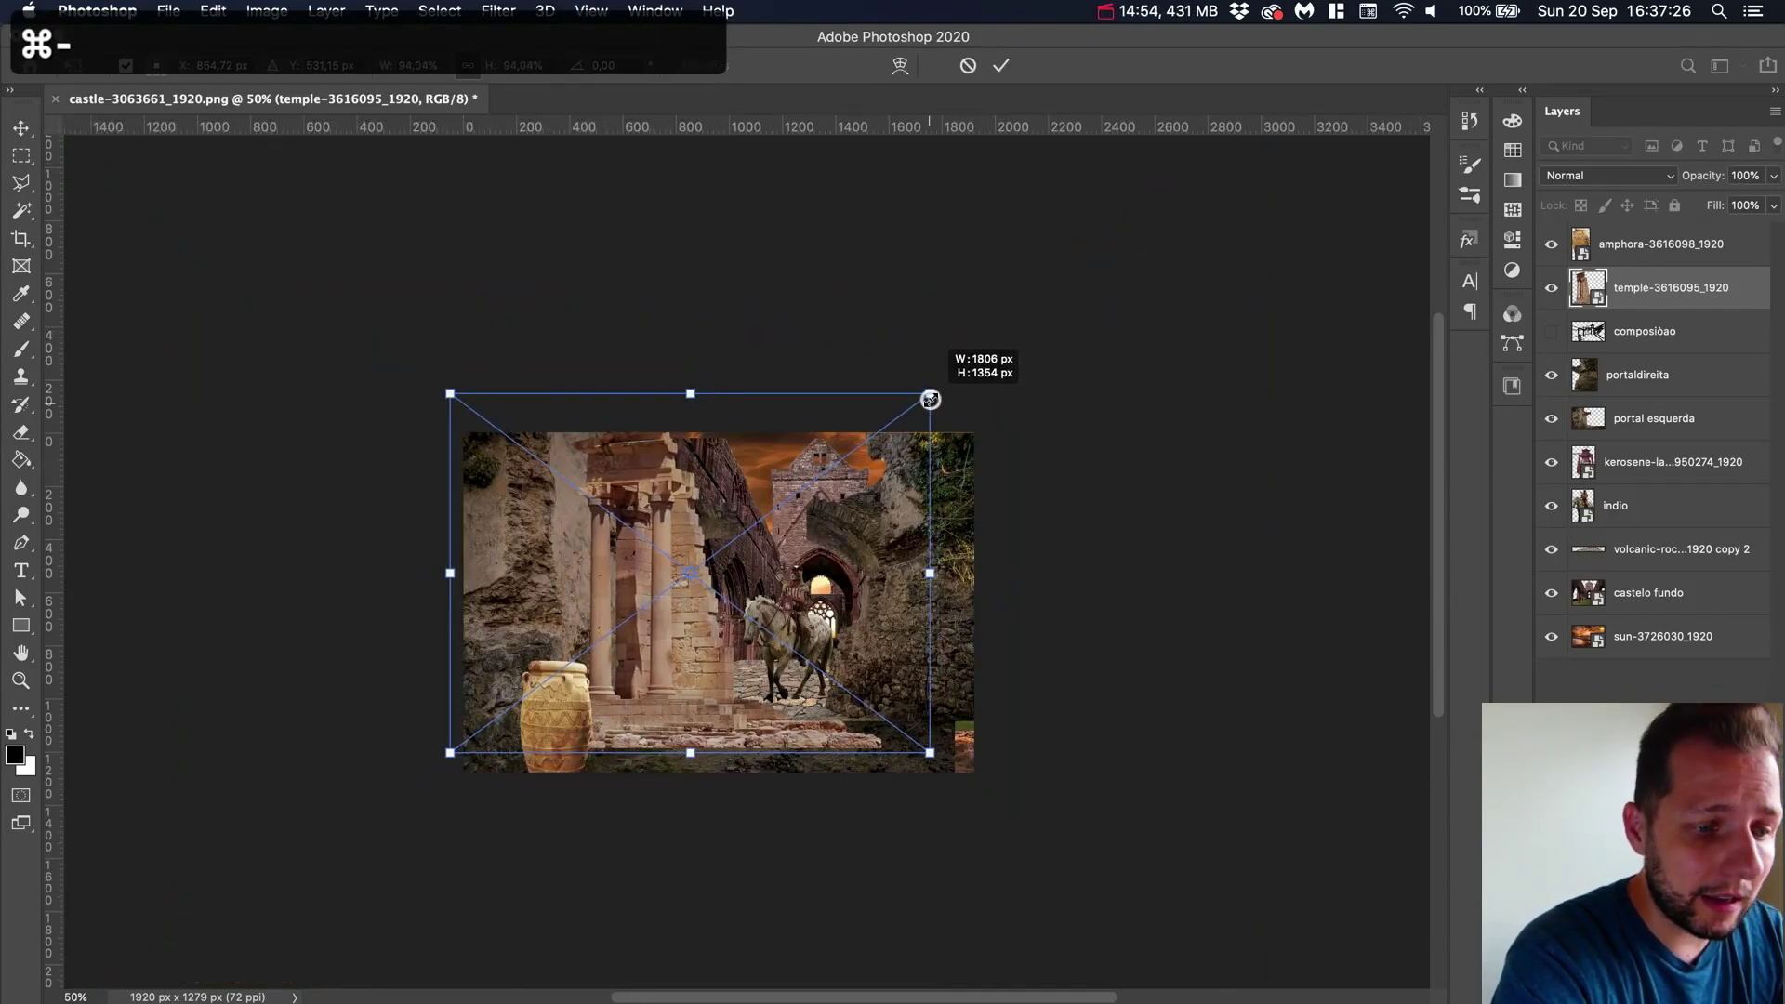
left_click_drag(850, 465, 842, 483)
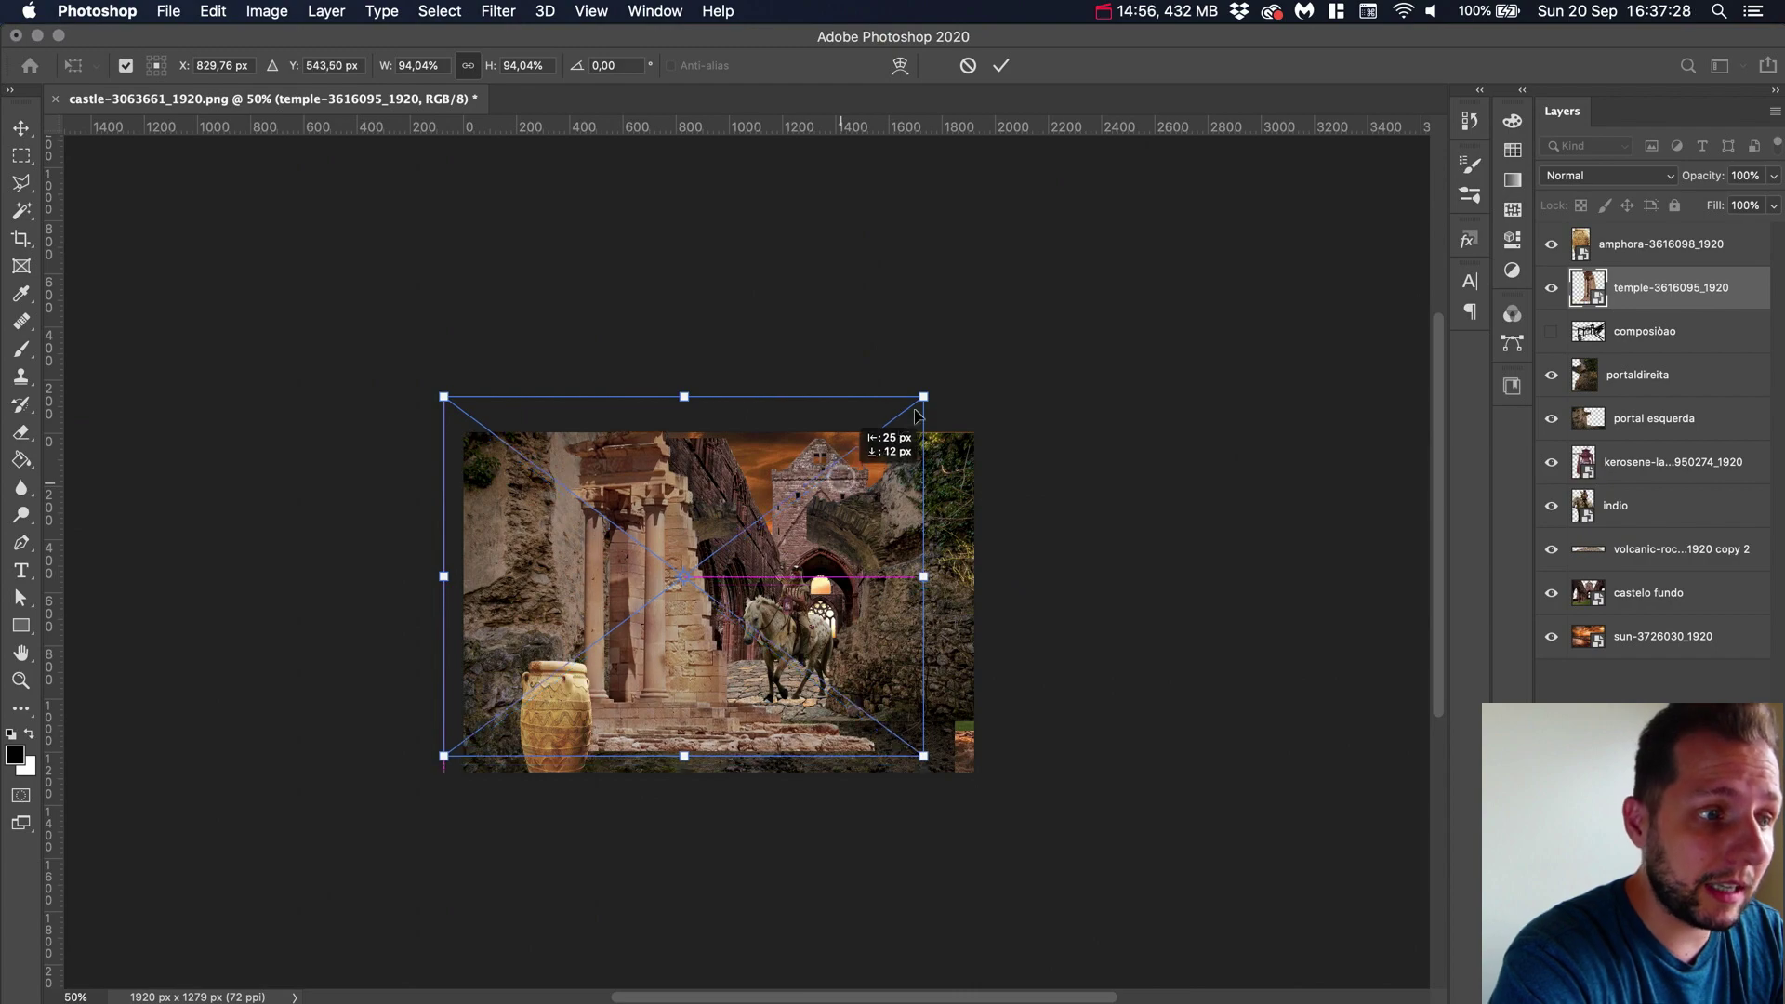
key("Return")
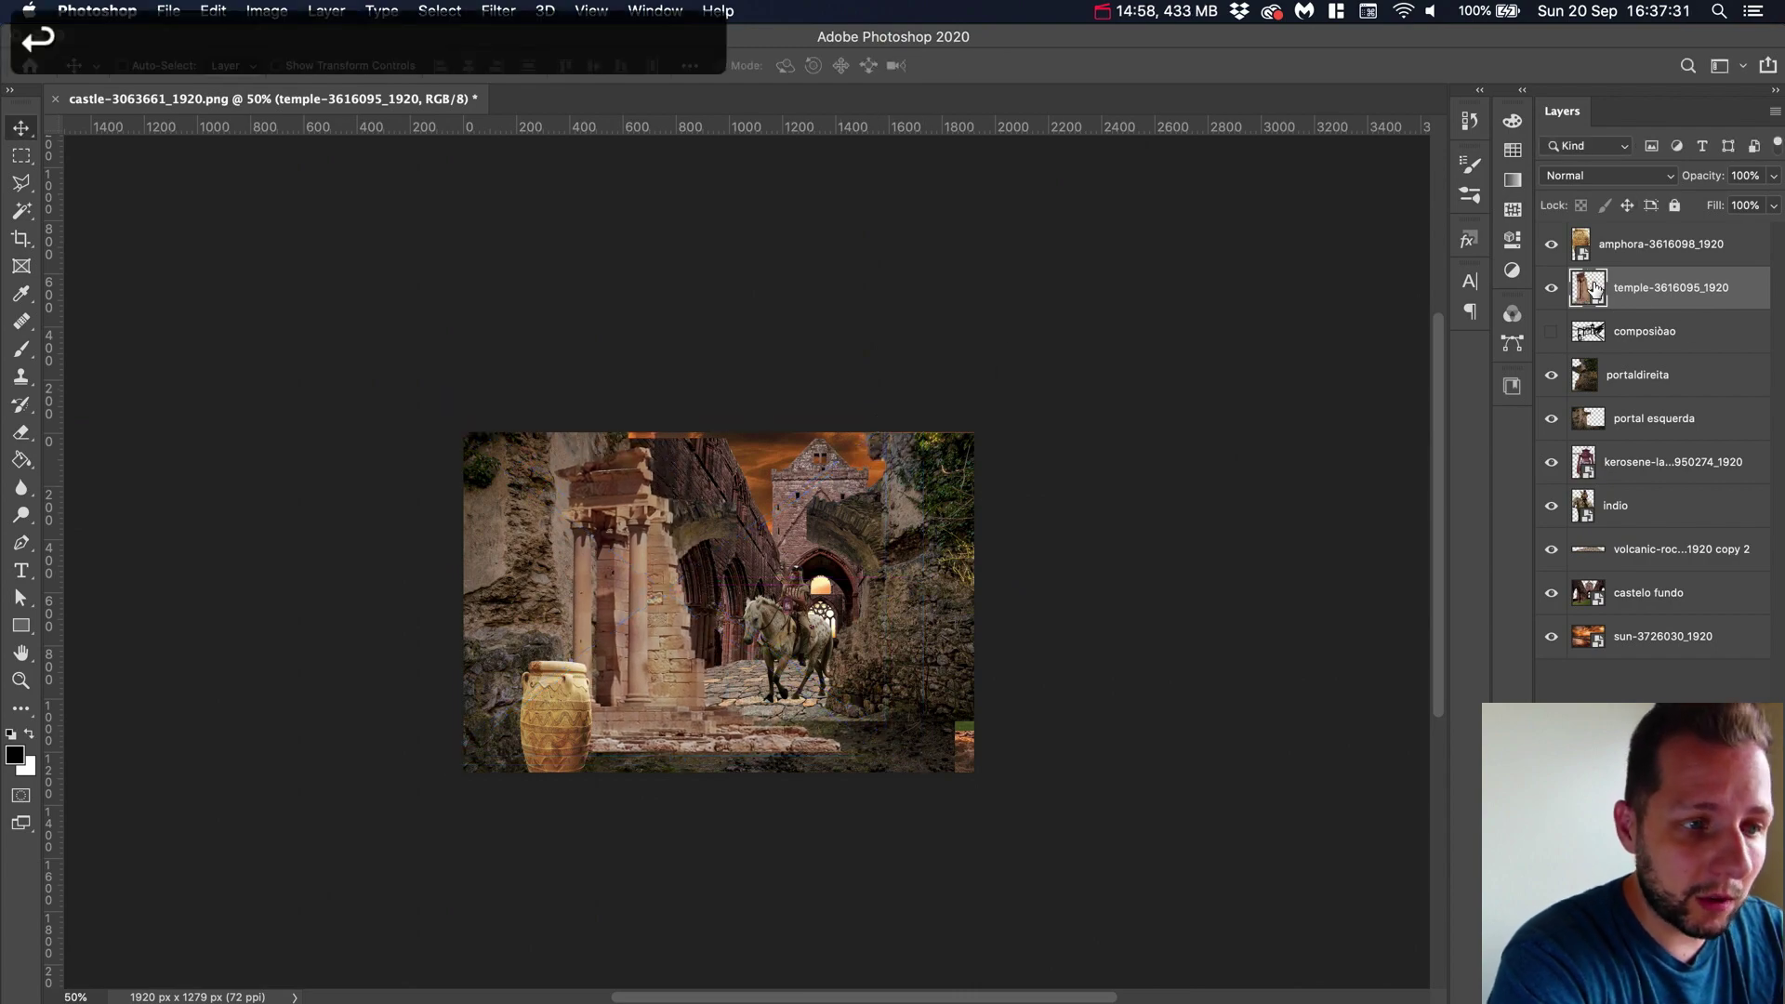
key("super+plus")
key("super+plus")
key("super+plus")
left_click_drag(792, 553, 939, 423)
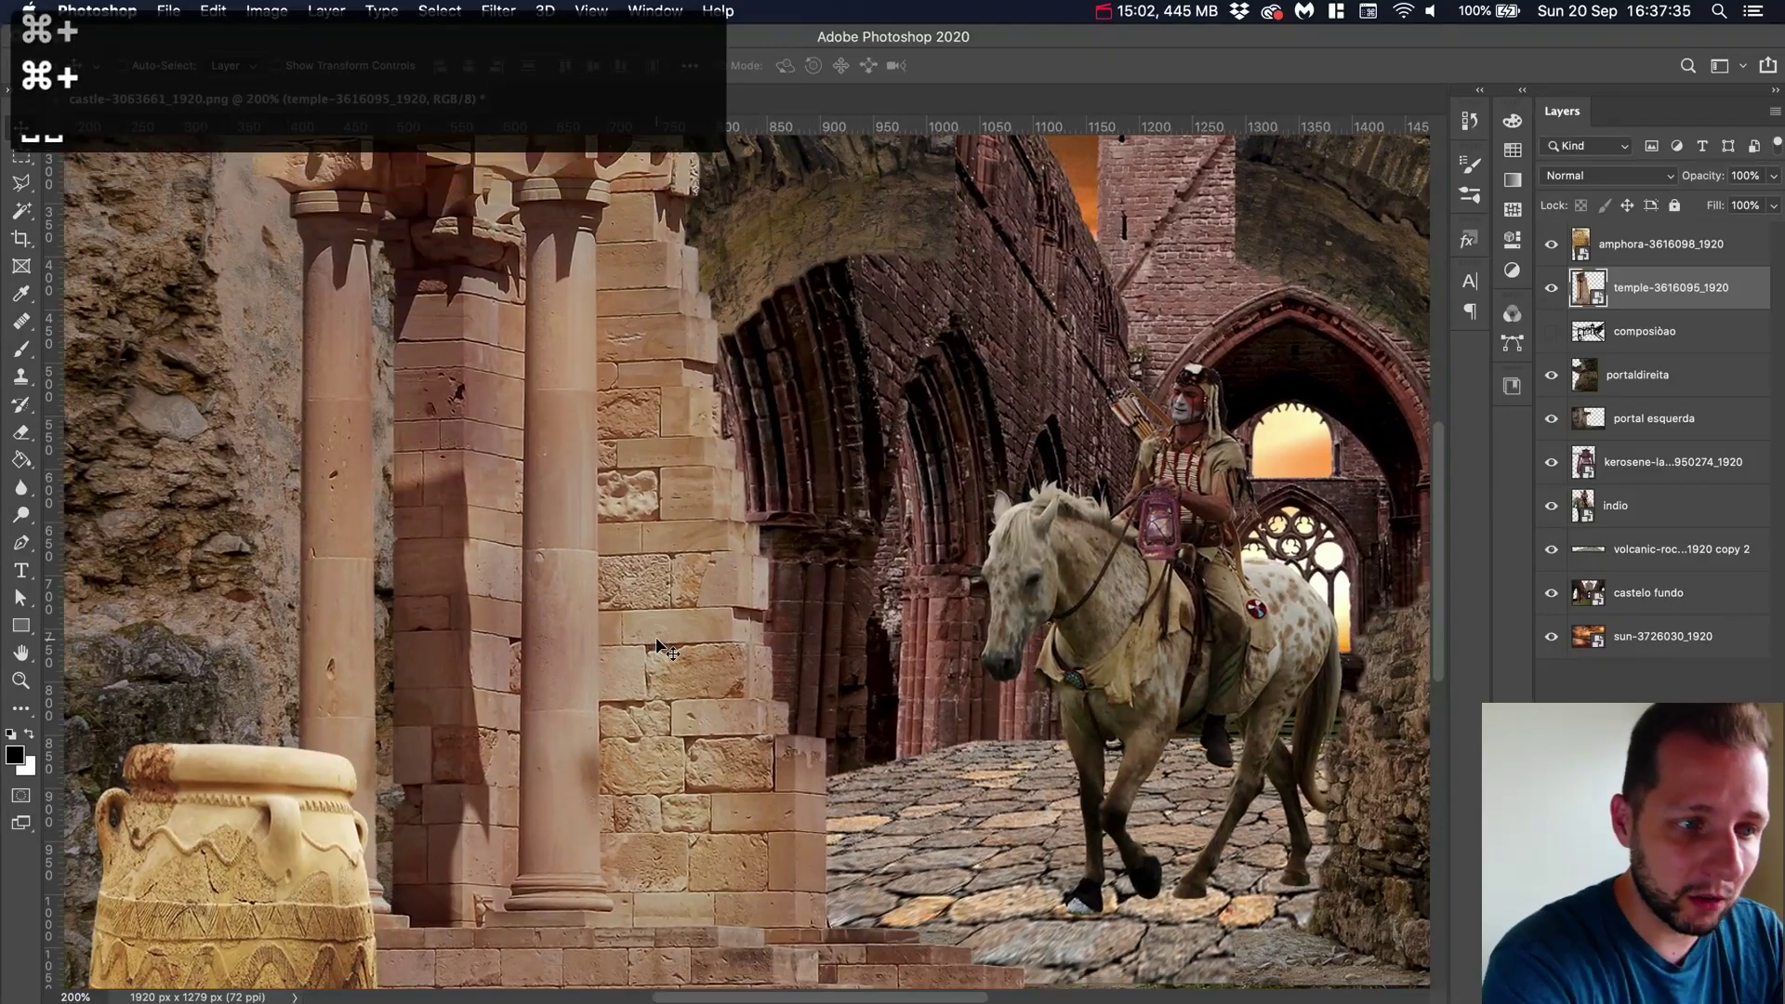
left_click(1632, 429)
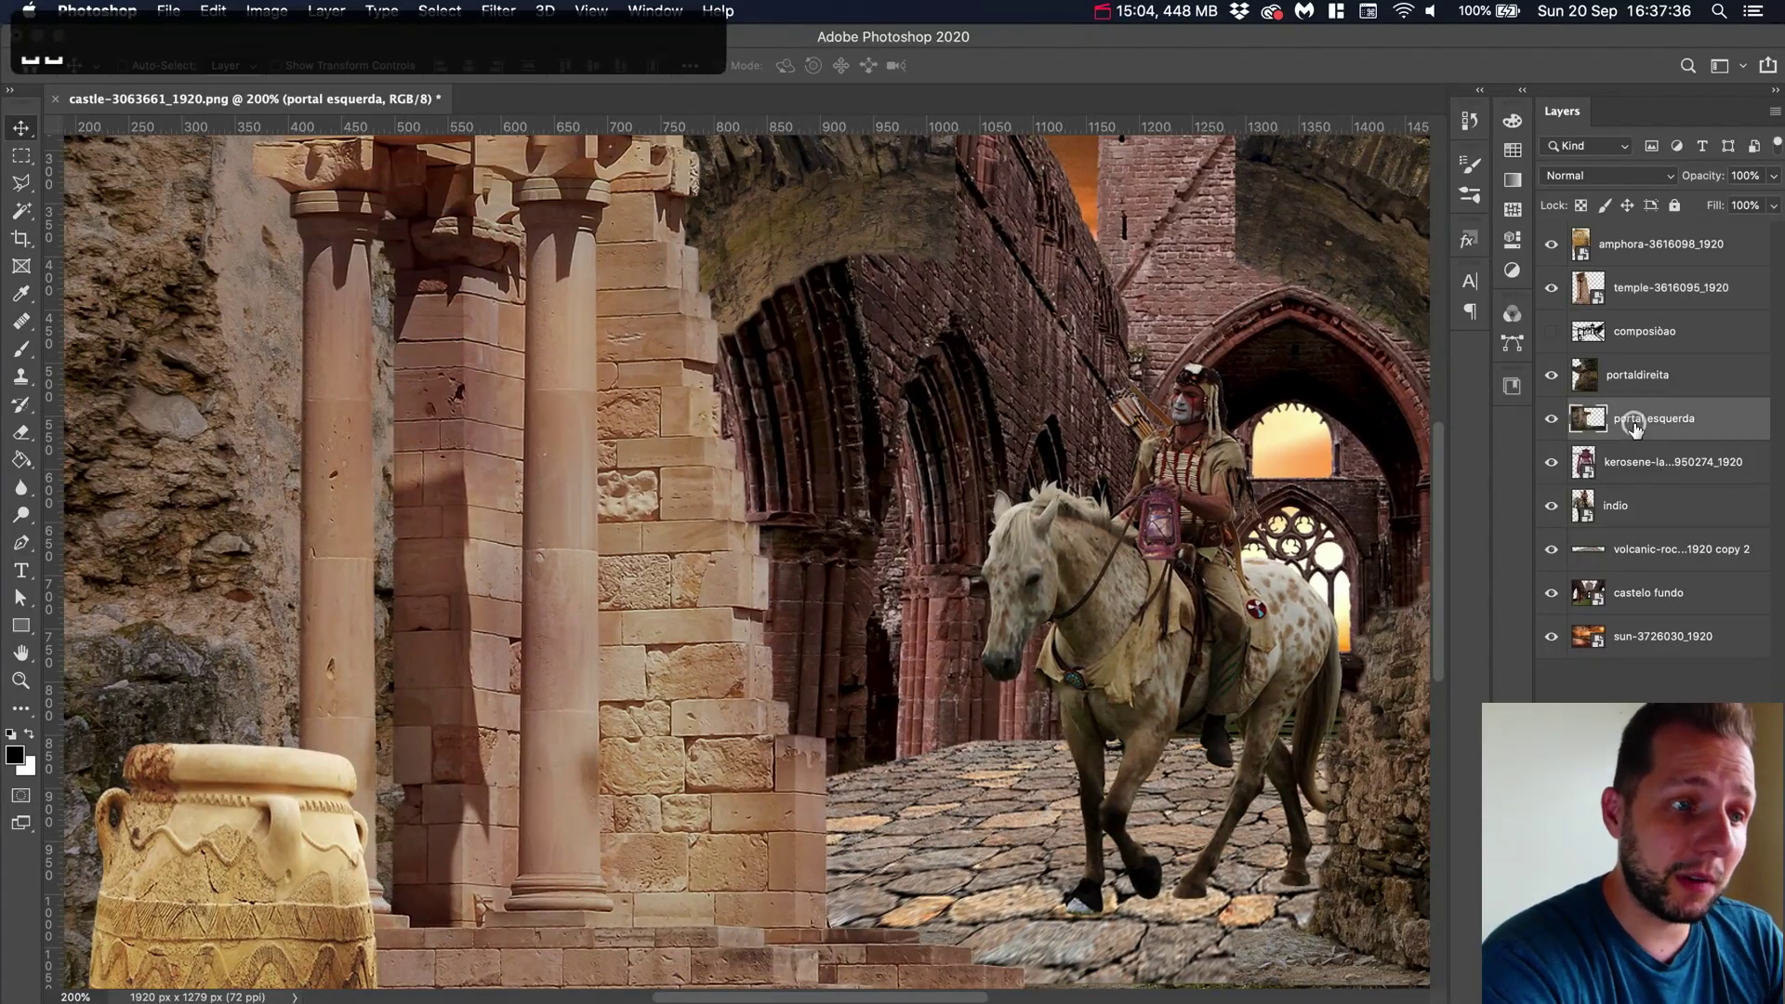
left_click(1551, 420)
left_click(1551, 420)
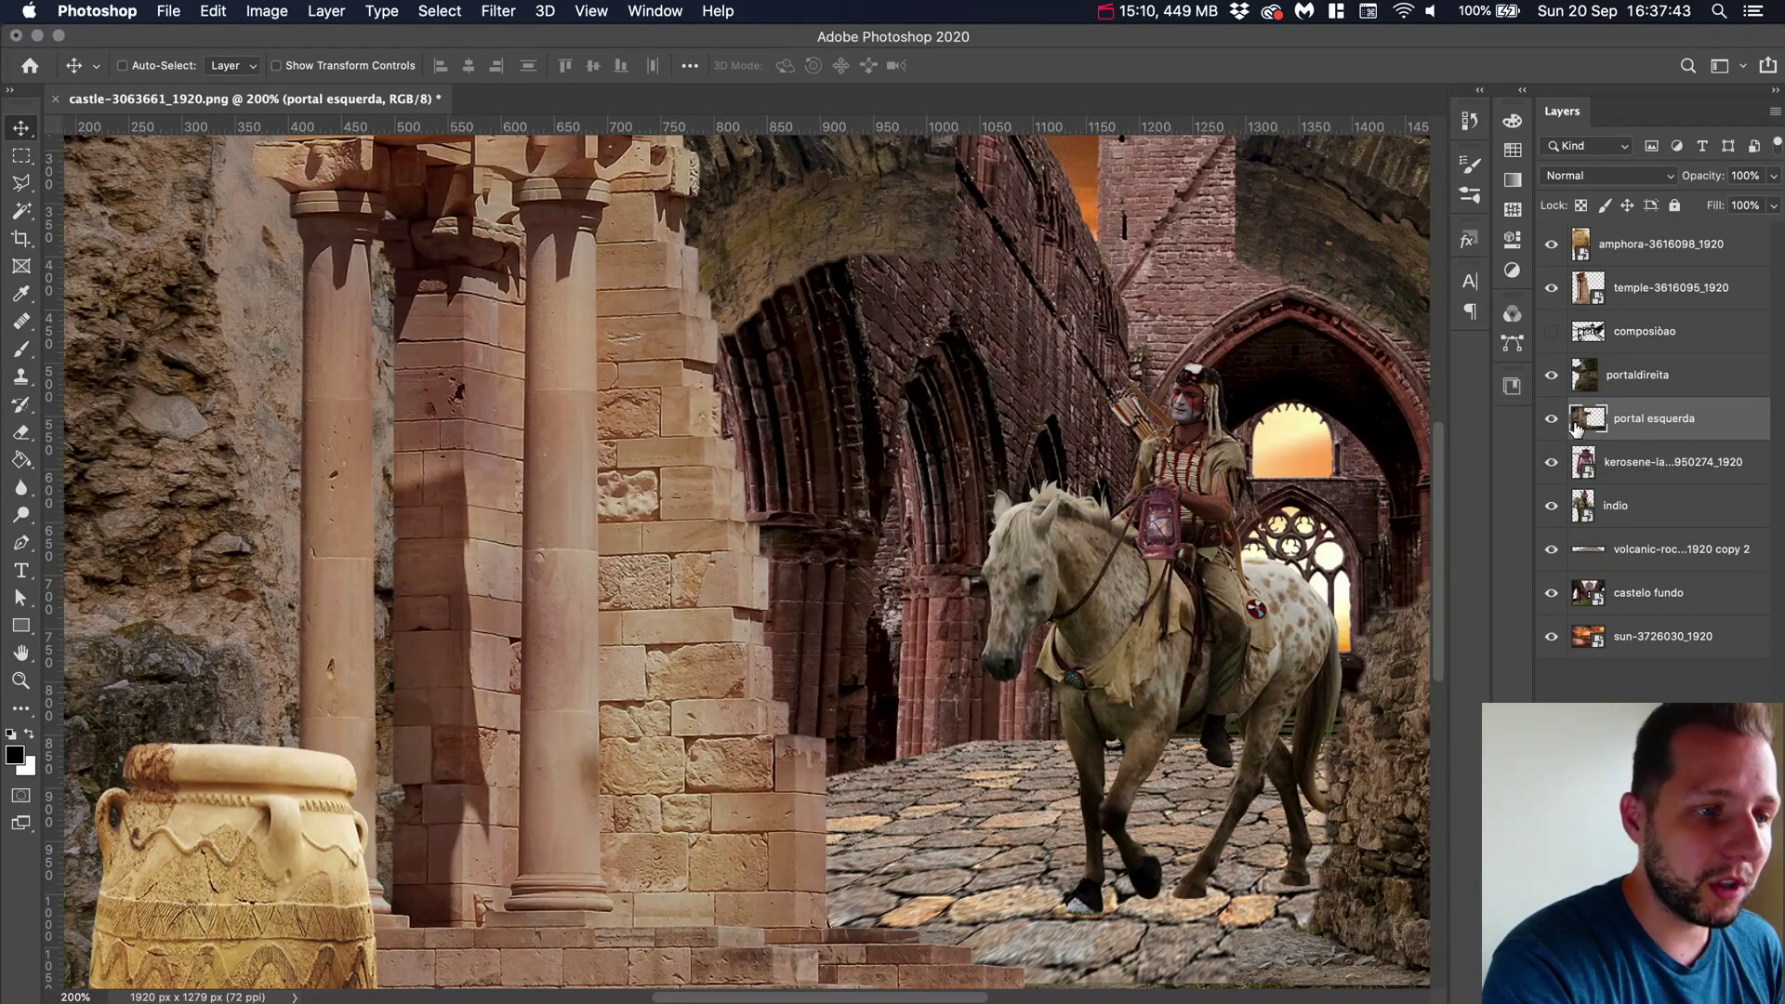
left_click(21, 550)
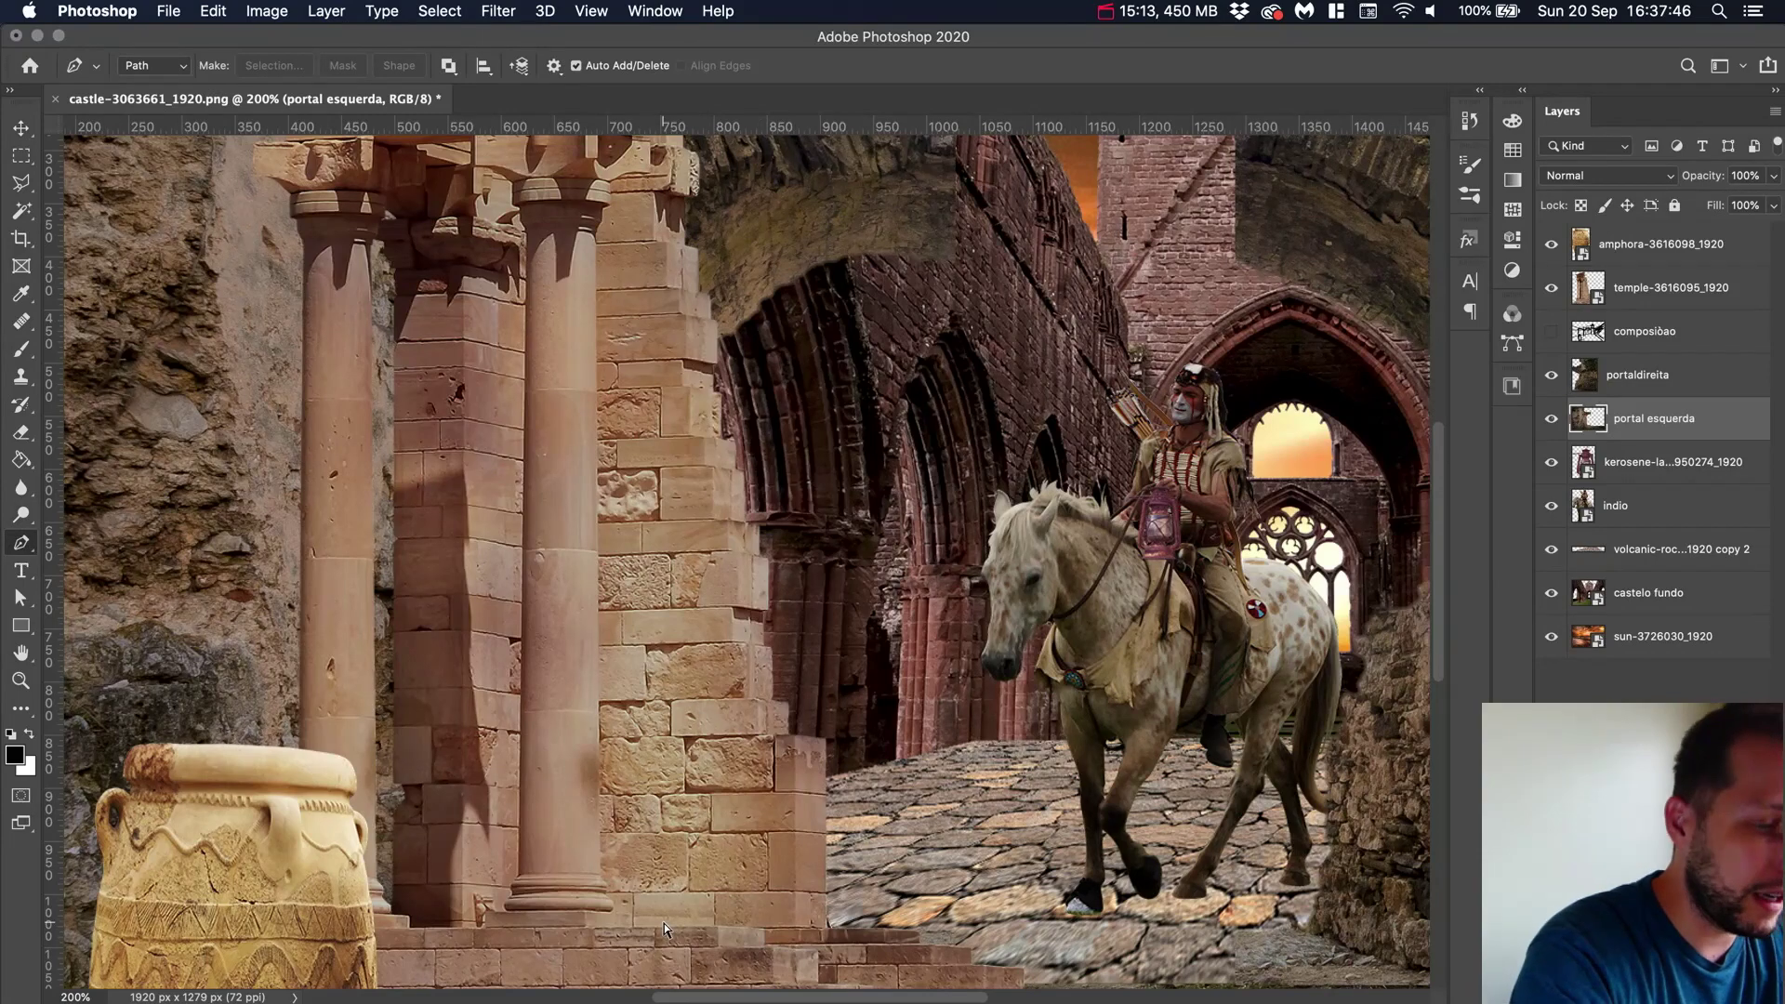
key("super+plus")
key("super+plus")
key("super+plus")
left_click_drag(699, 925, 995, 398)
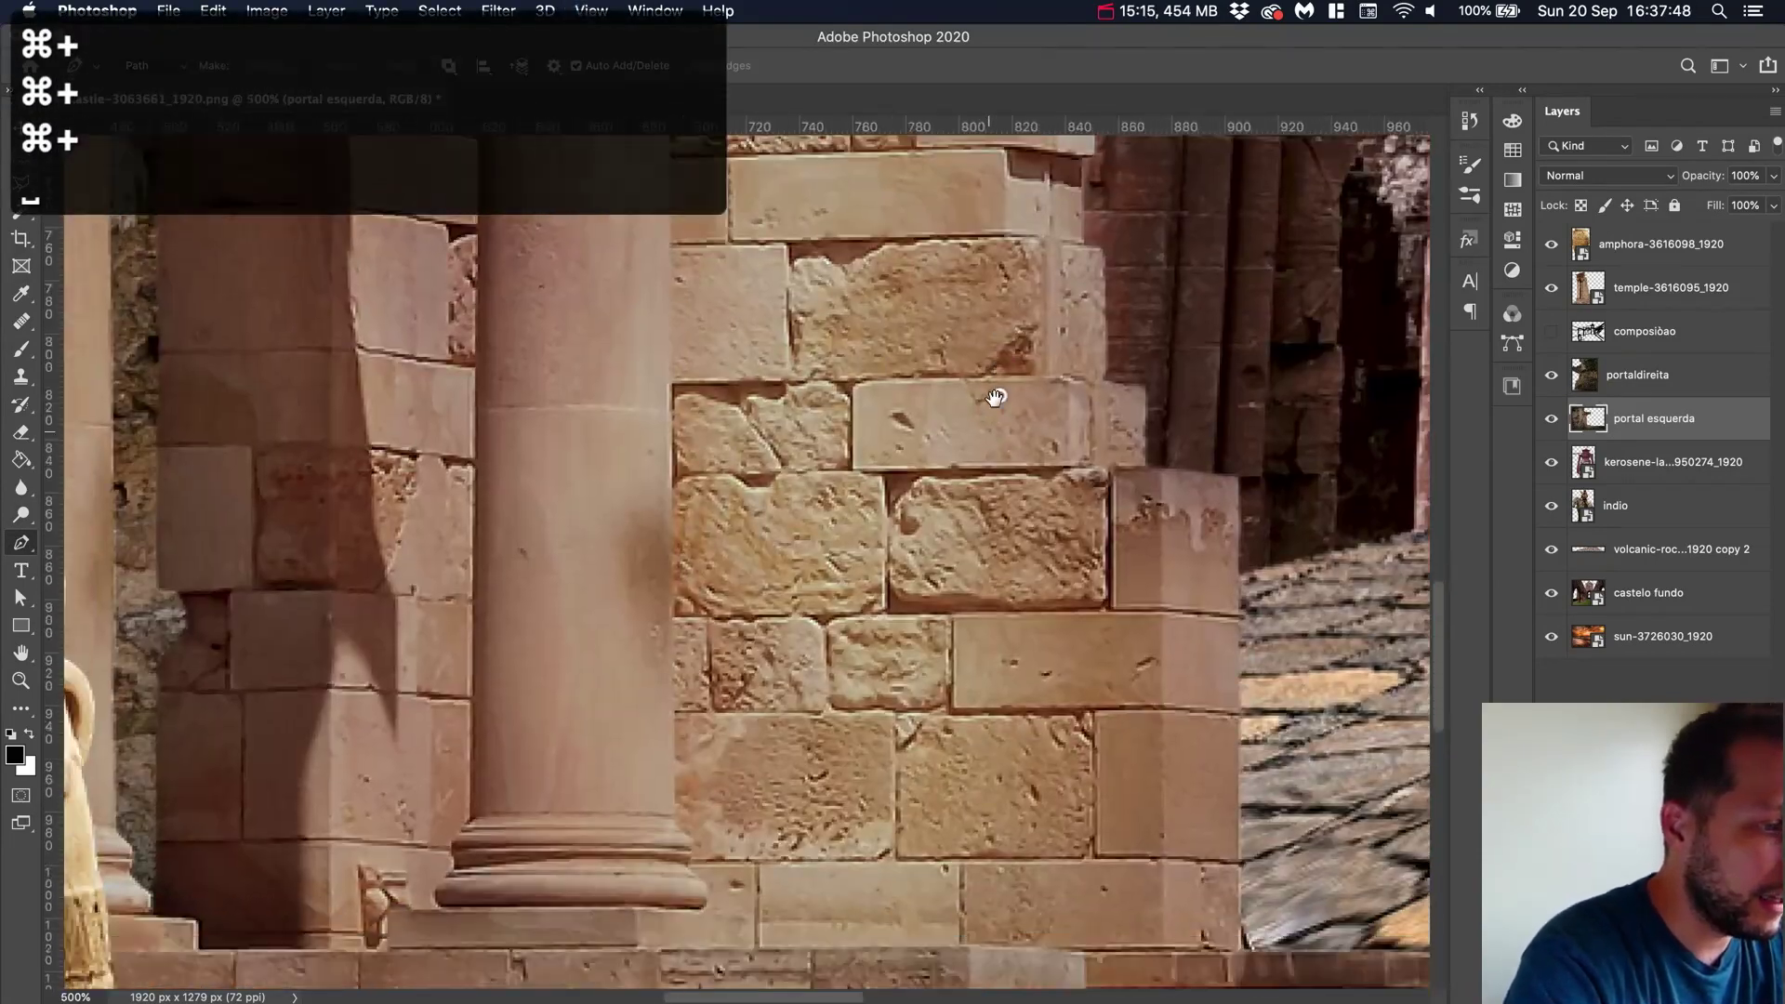
scroll(995, 398, "down", 5)
left_click(993, 425)
left_click(532, 630)
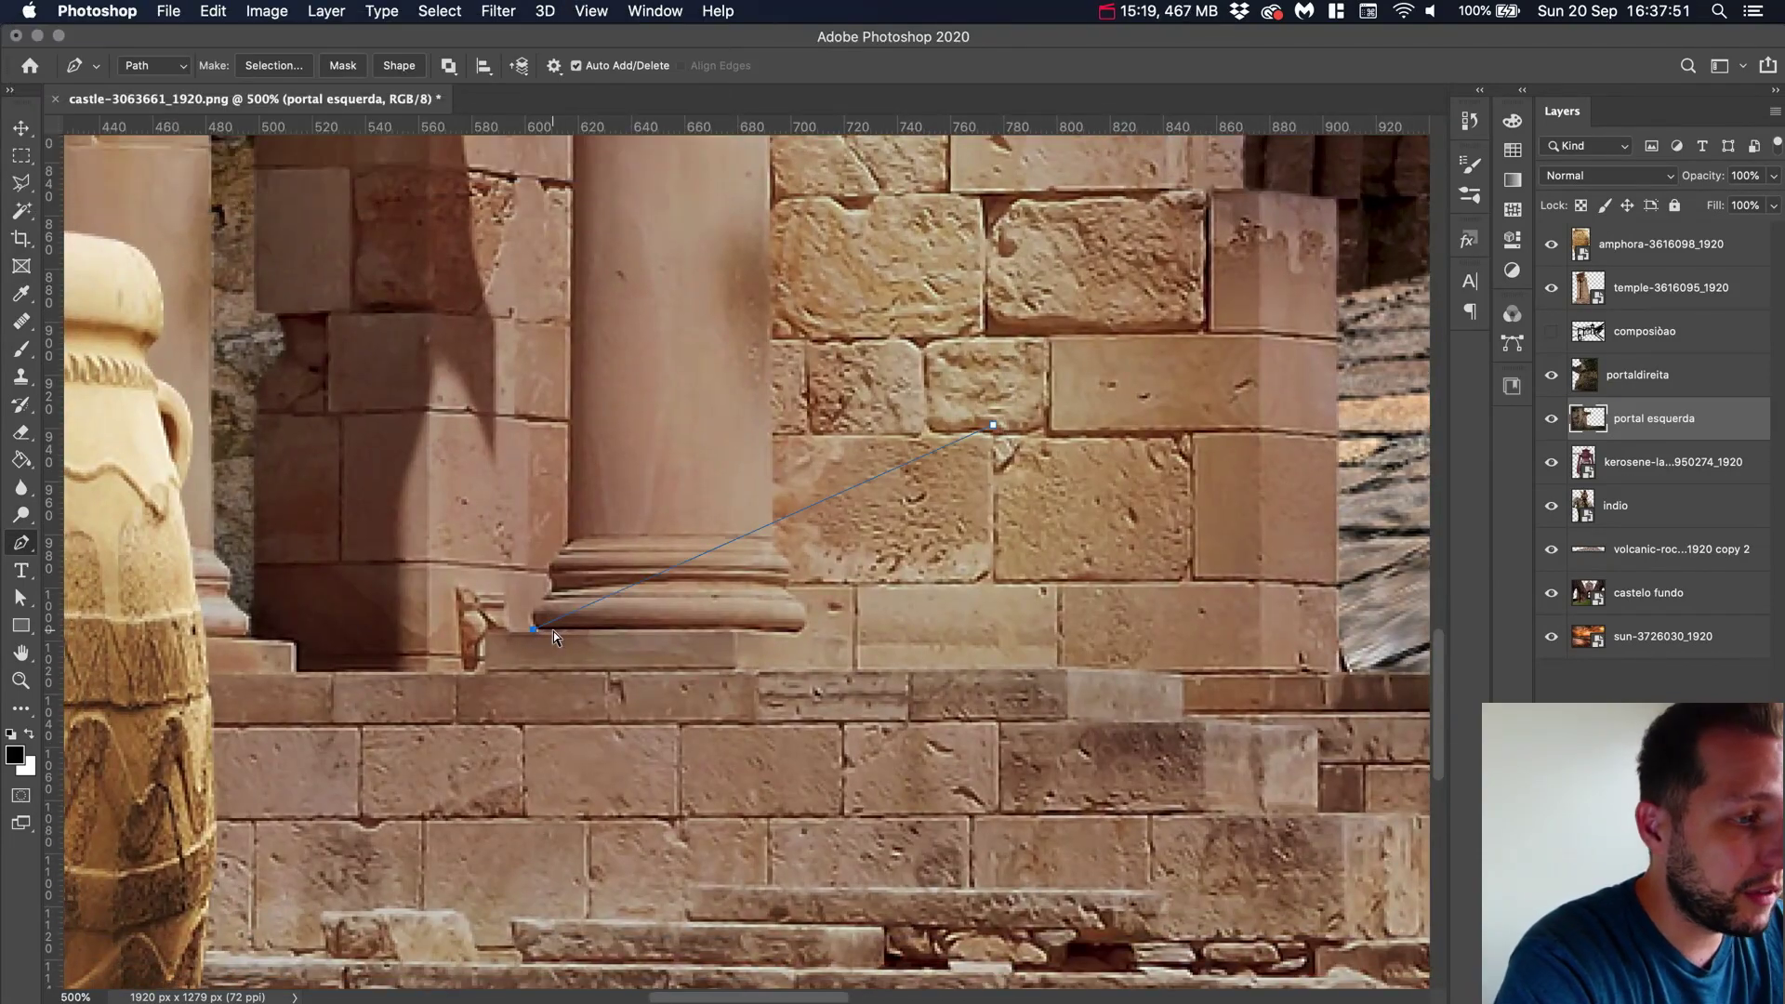
key("super+z")
key("super+z")
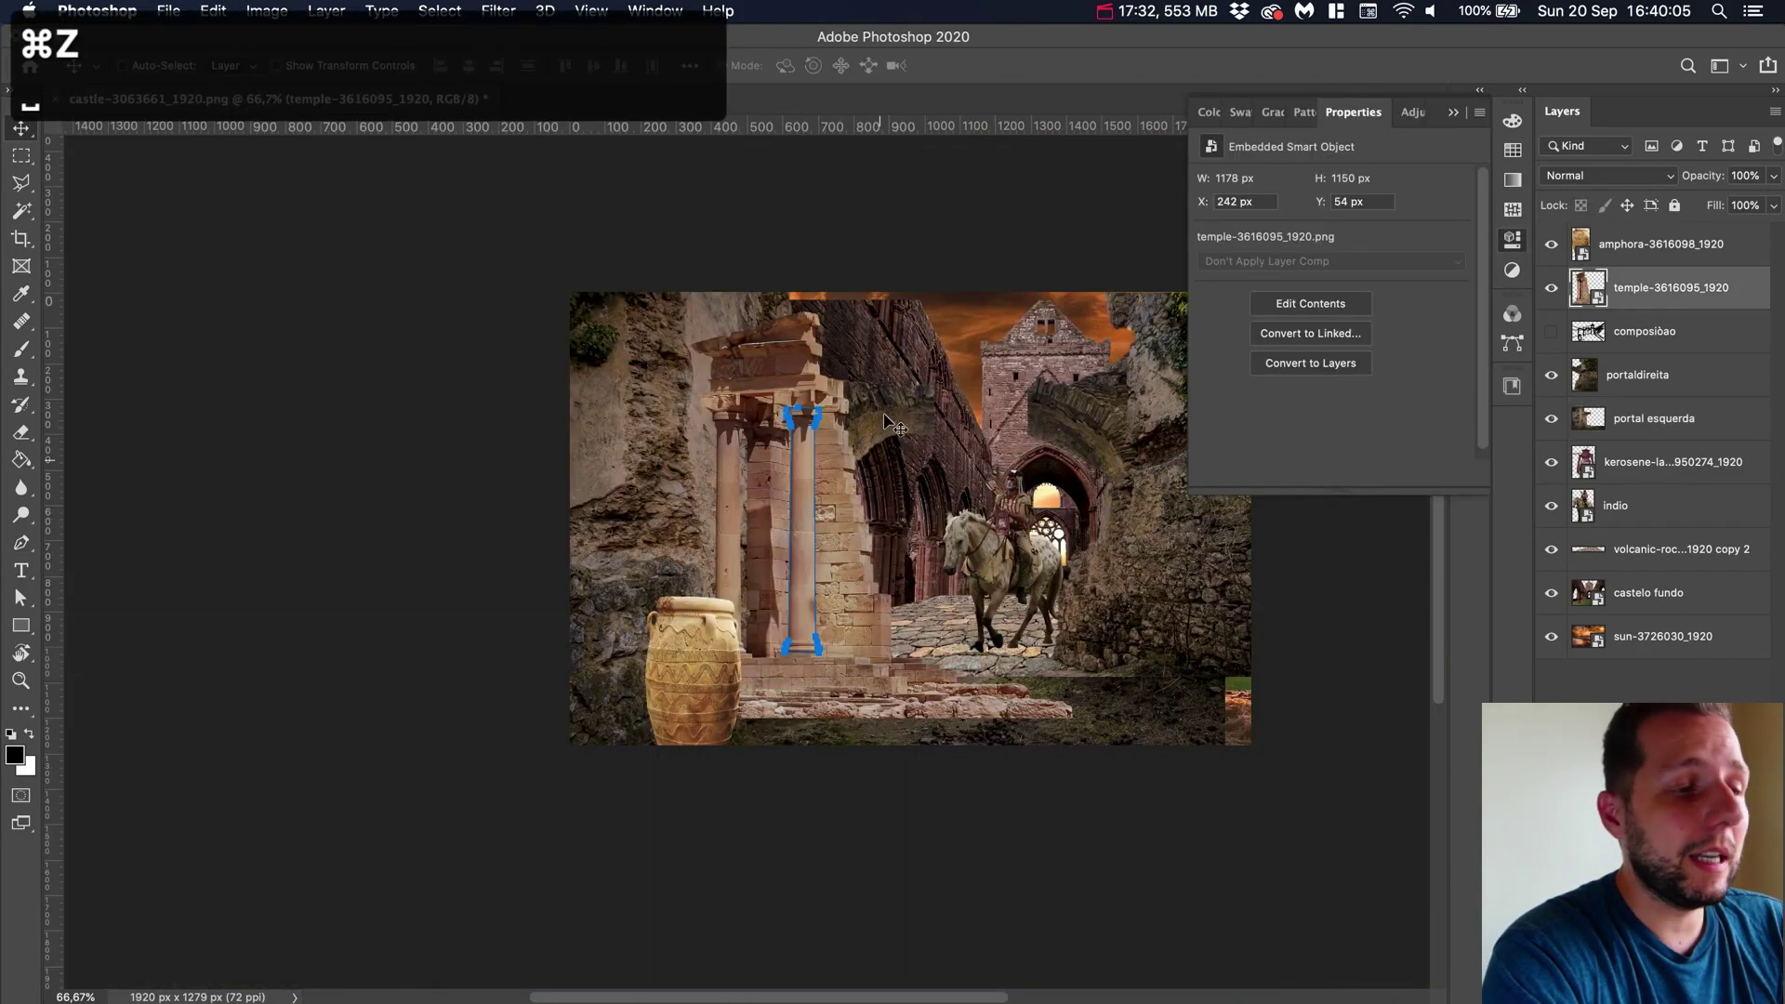
Convert the traced path around the front temple column into a selection with a 1-pixel feather and mask the temple layer to it
left_click(1457, 112)
key("super+0")
right_click(541, 607)
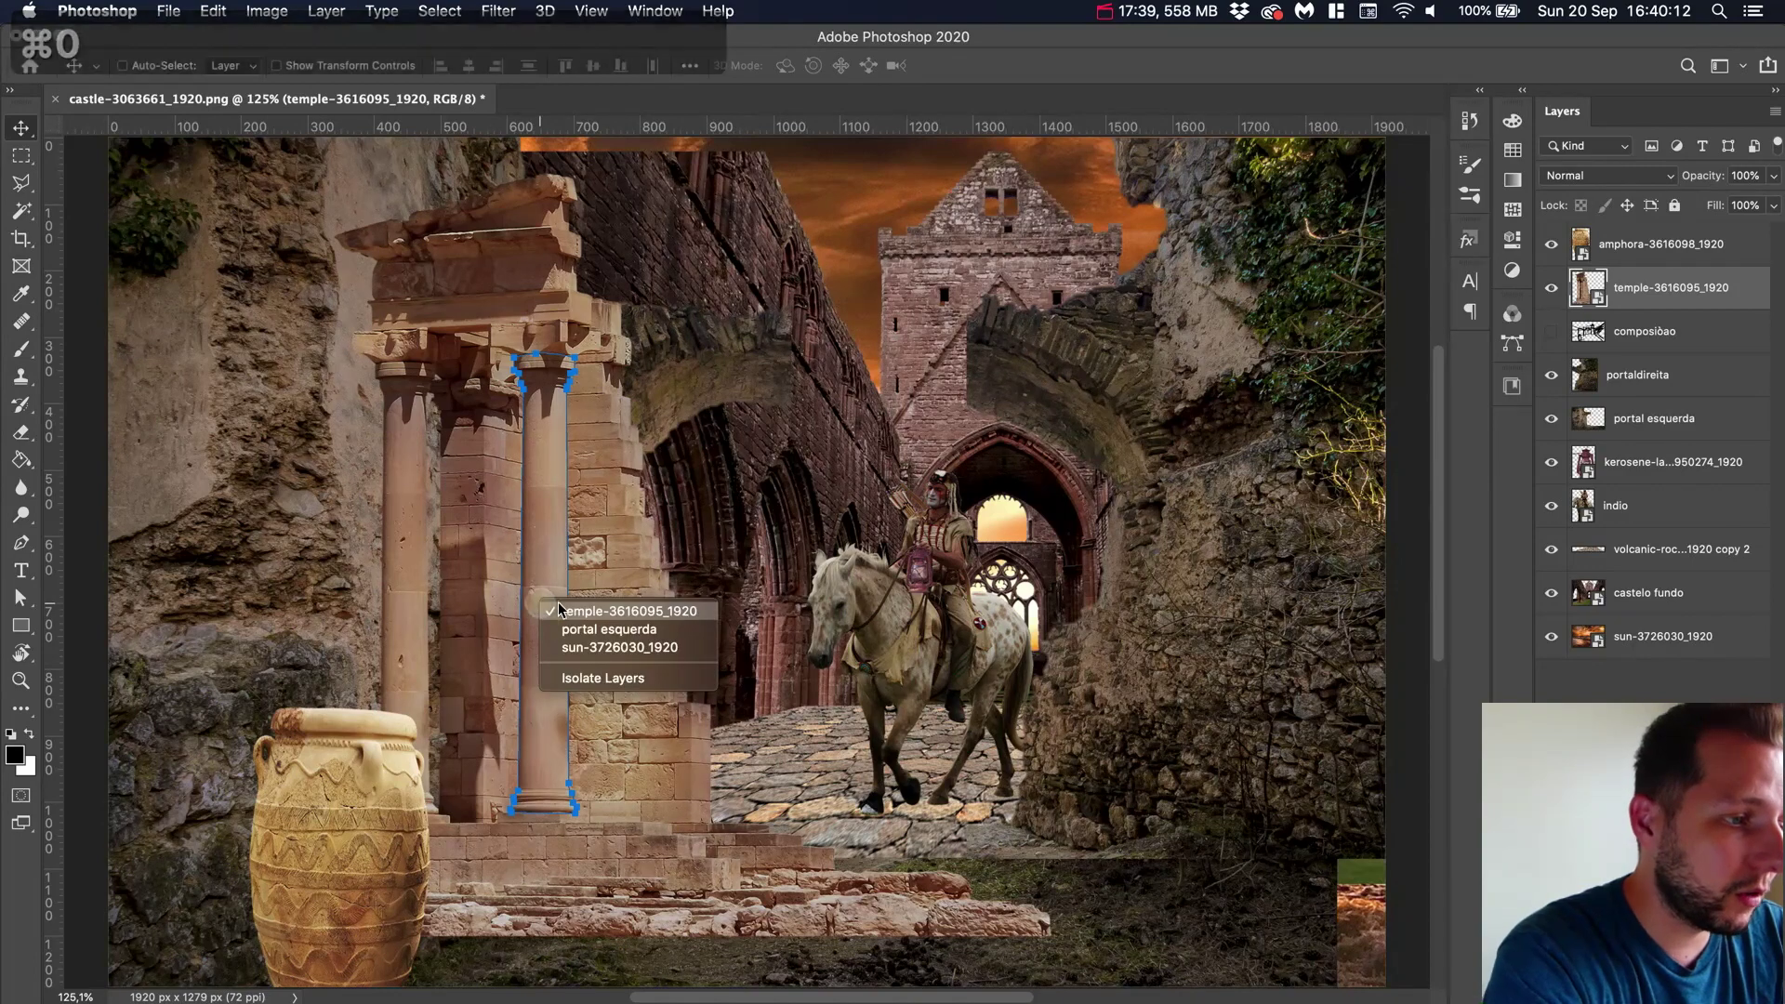
left_click(25, 550)
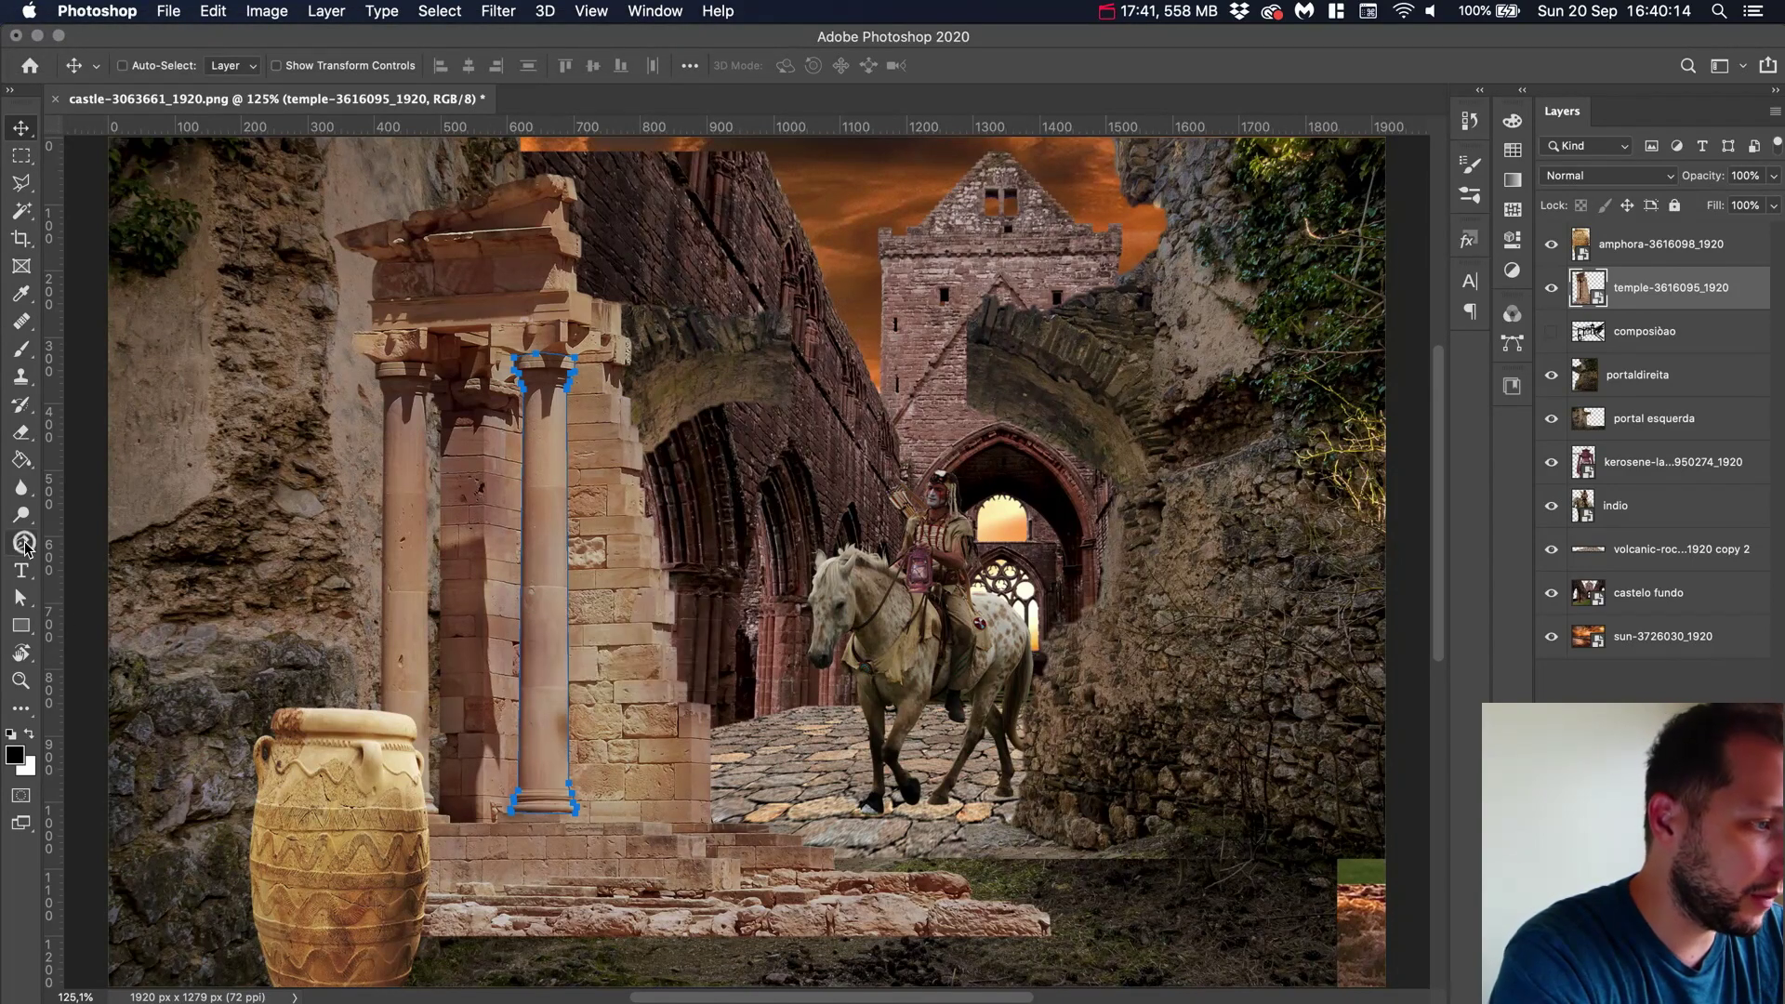
left_click(24, 546)
right_click(537, 553)
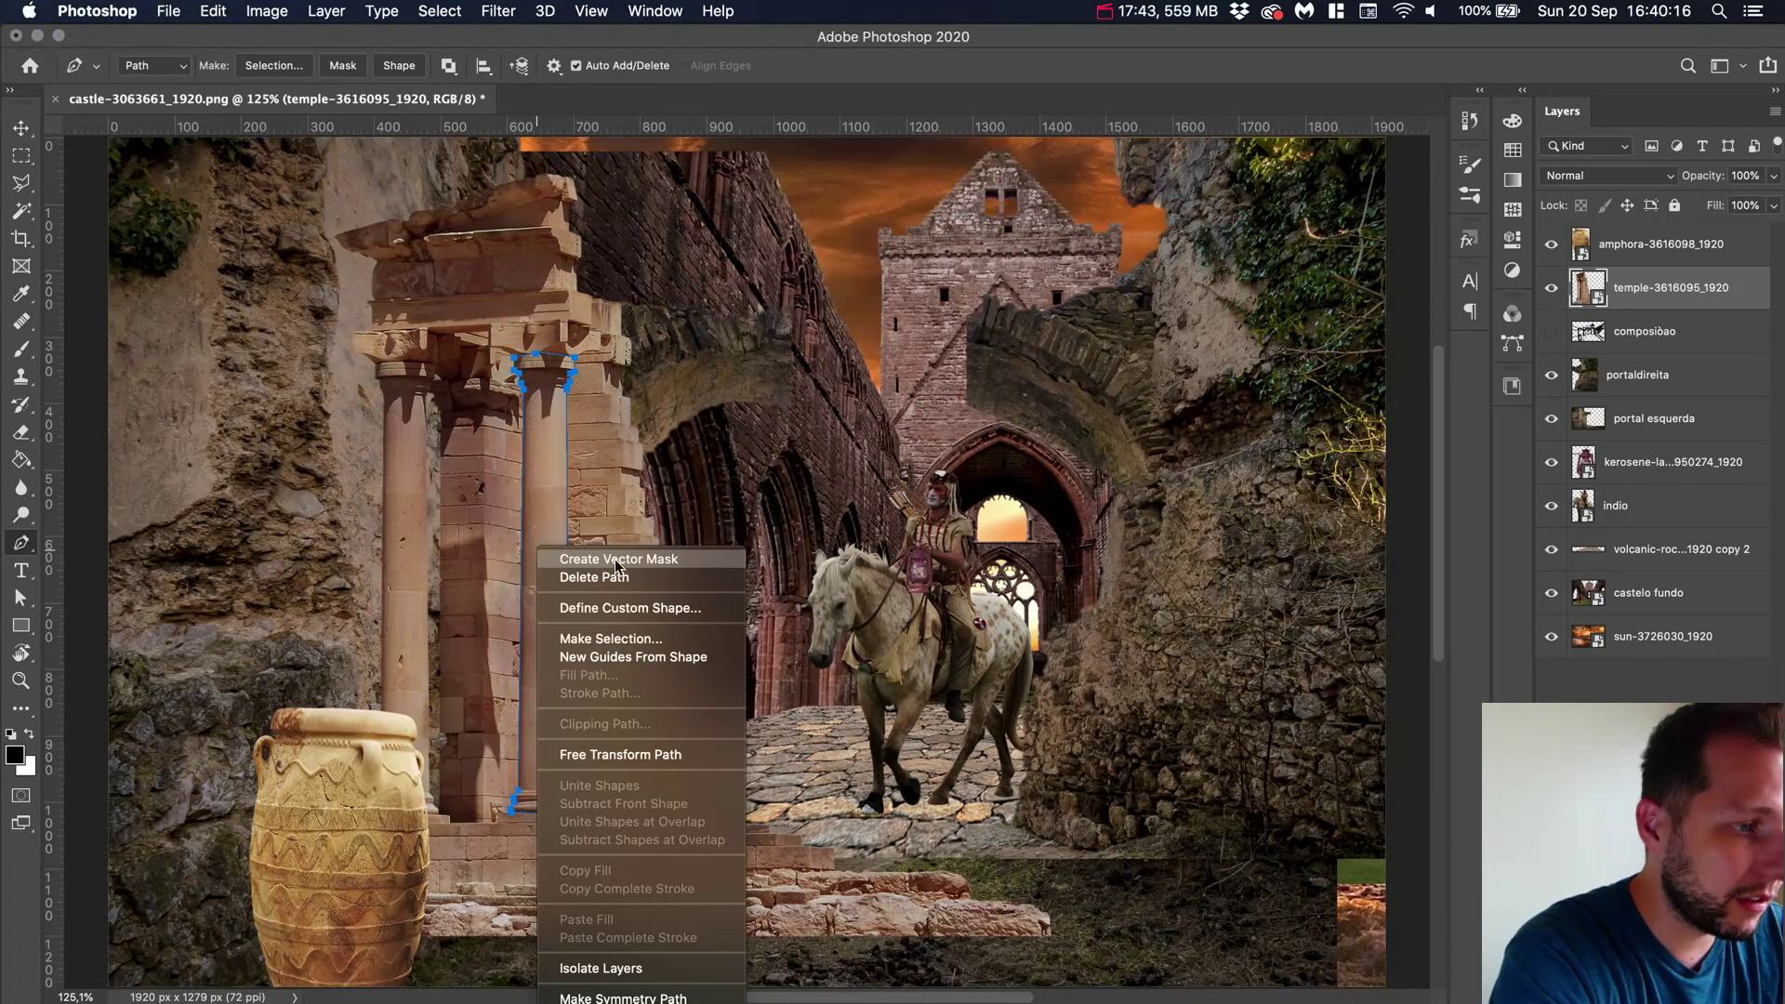
left_click(635, 639)
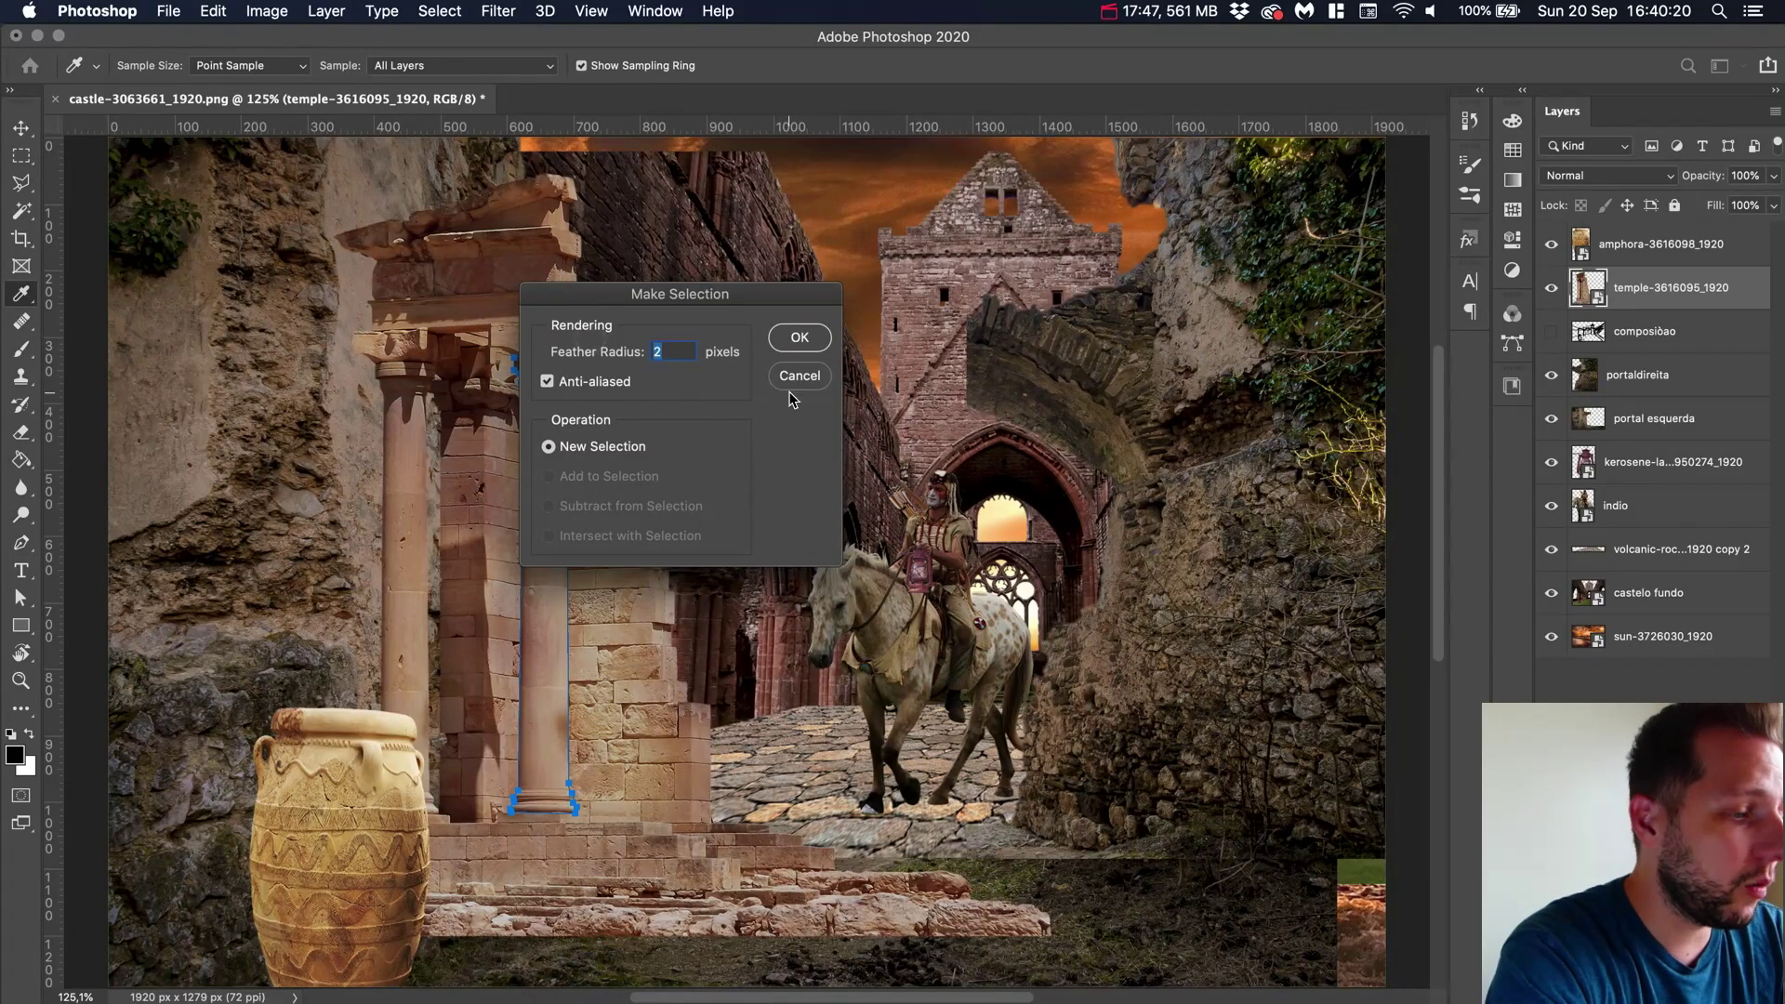
left_click(800, 337)
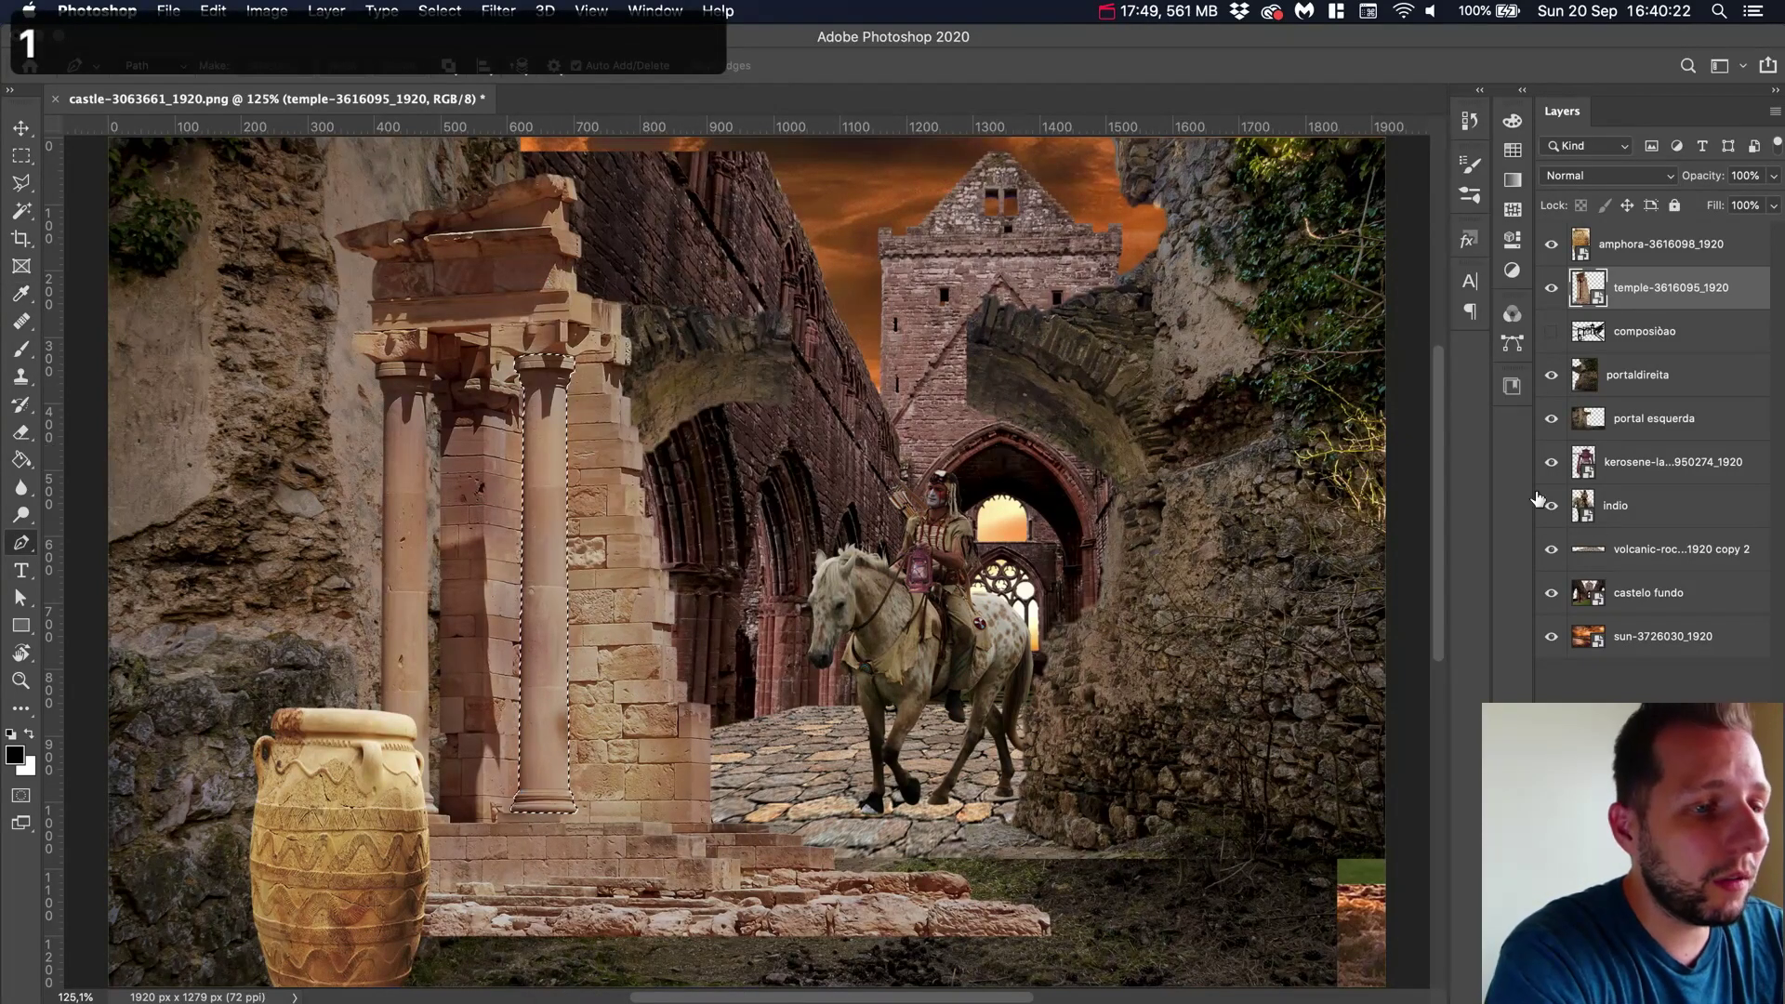
left_click(1632, 993)
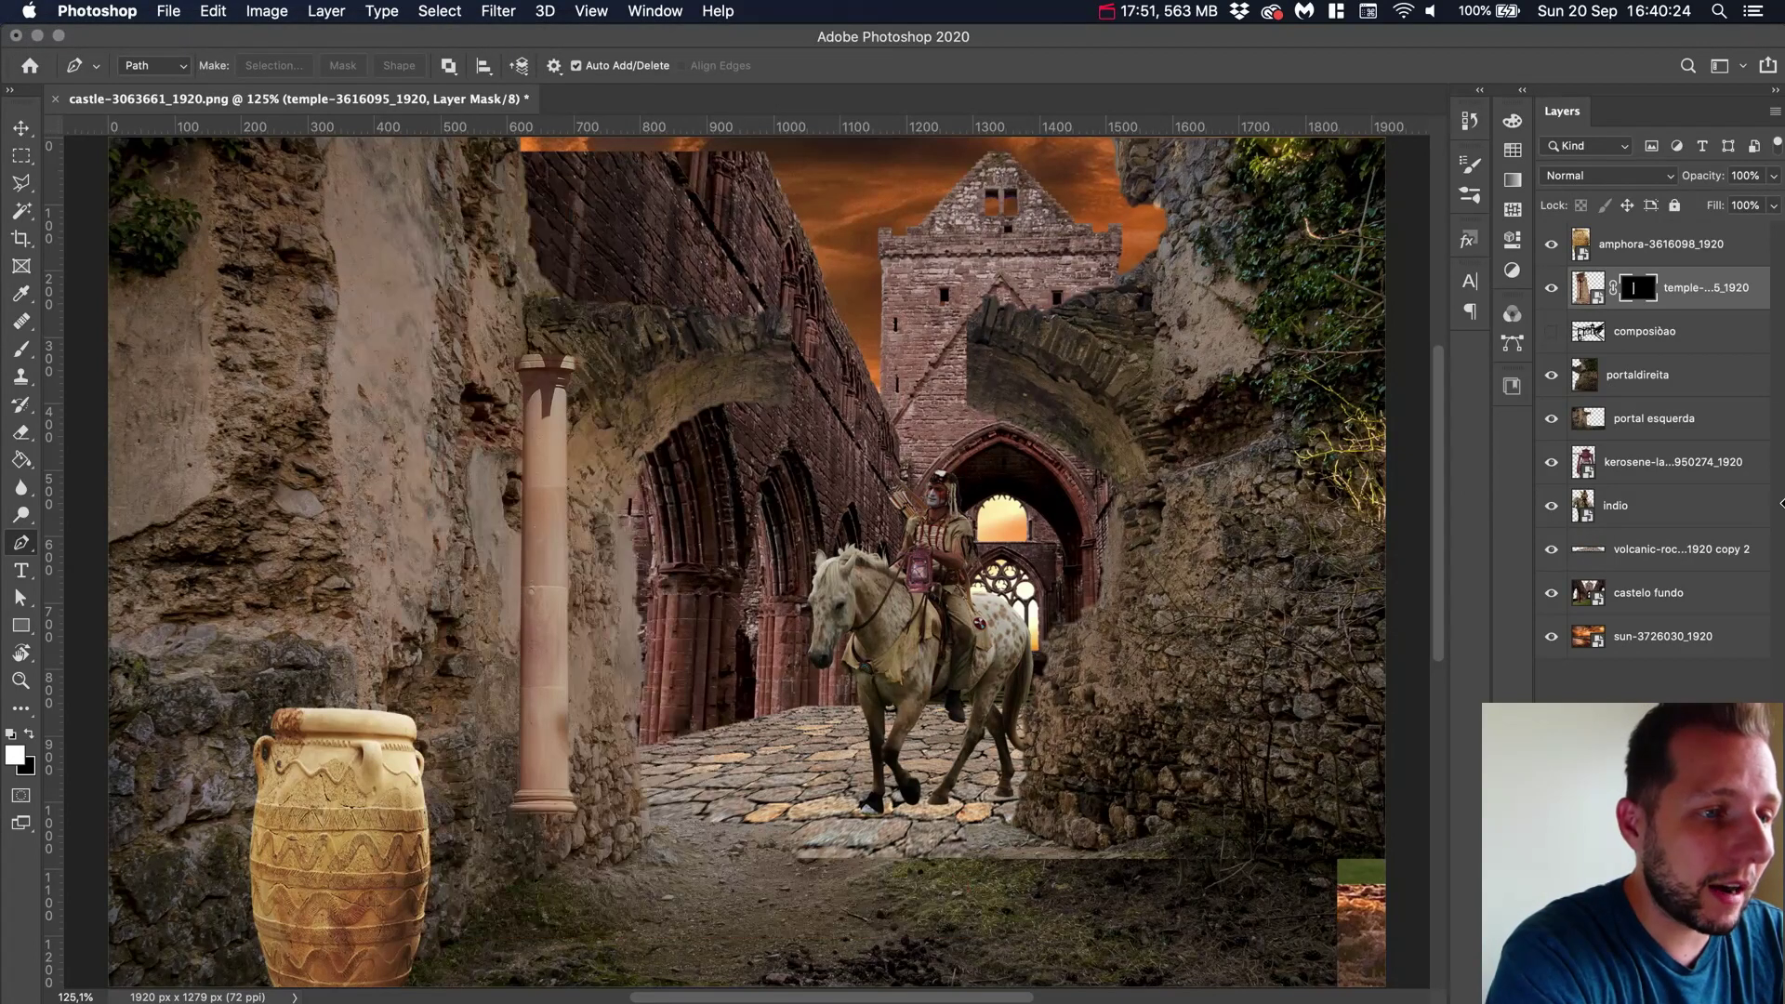
Free-transform the masked column to about 181.71% width and 185.41% height, standing it beside the amphora
key("super+o")
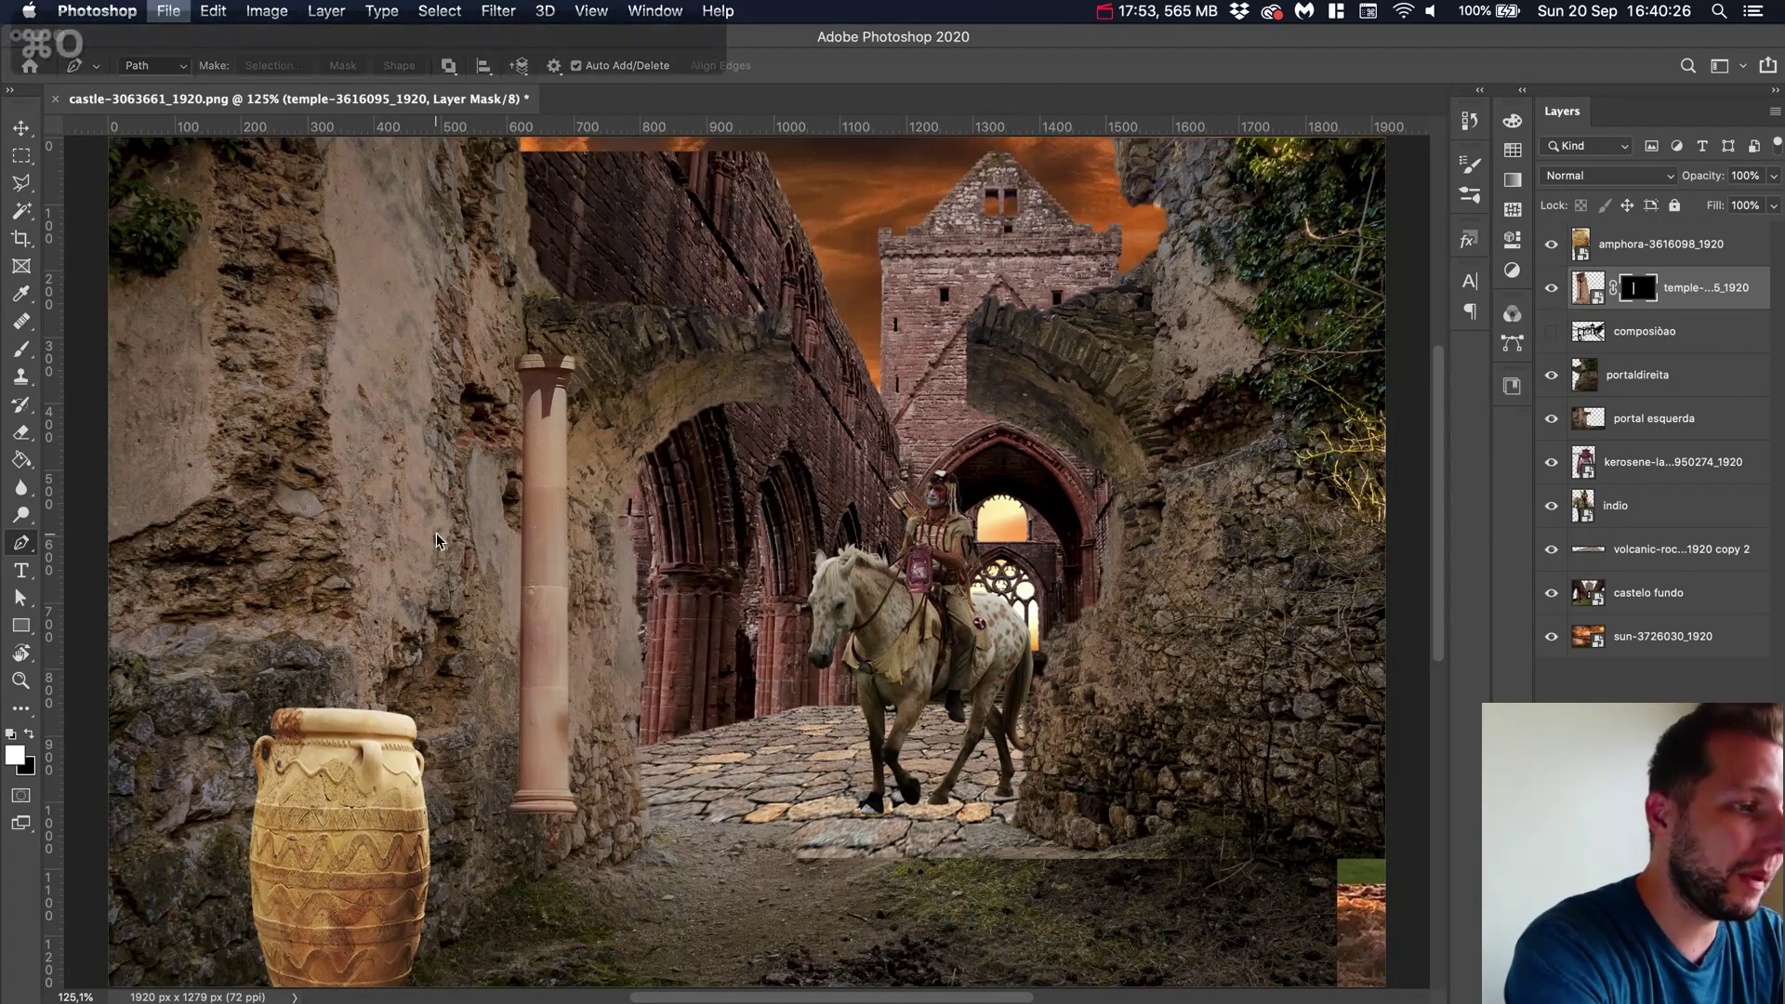
key("super+minus")
key("super+minus")
key("super+minus")
key("Escape")
key("v")
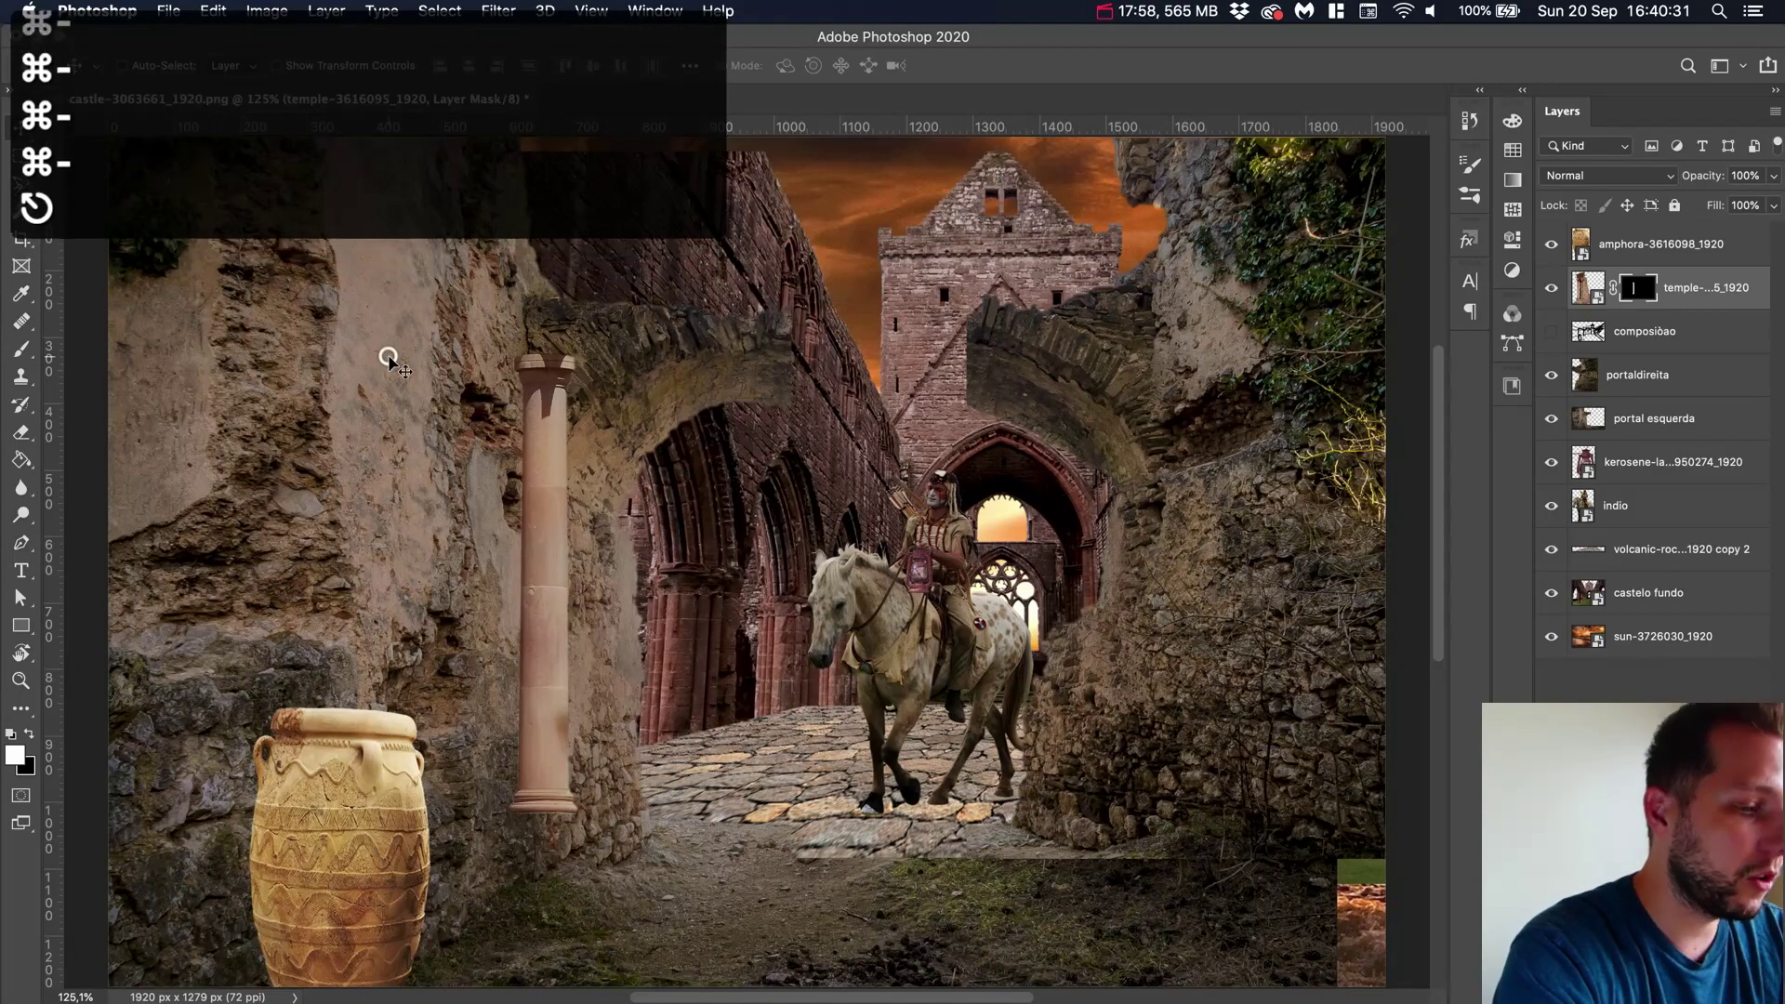
key("super+0")
key("super+minus")
key("super+minus")
key("super+t")
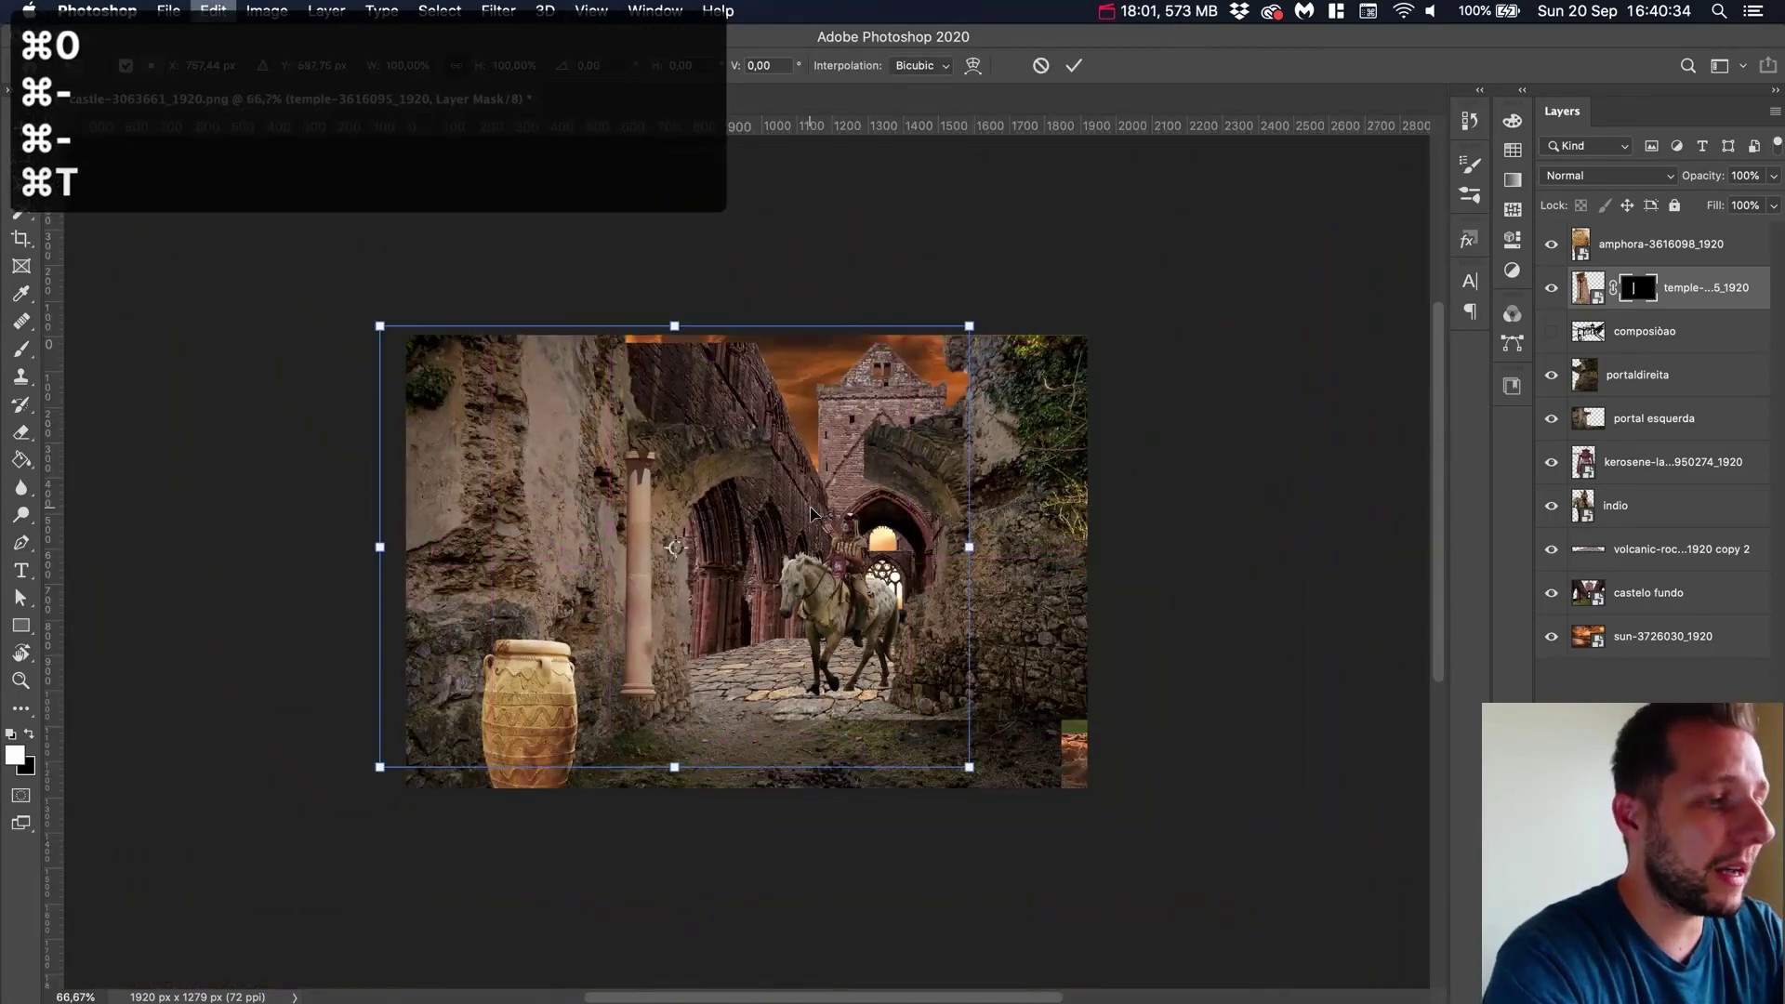
left_click_drag(380, 325, 119, 88)
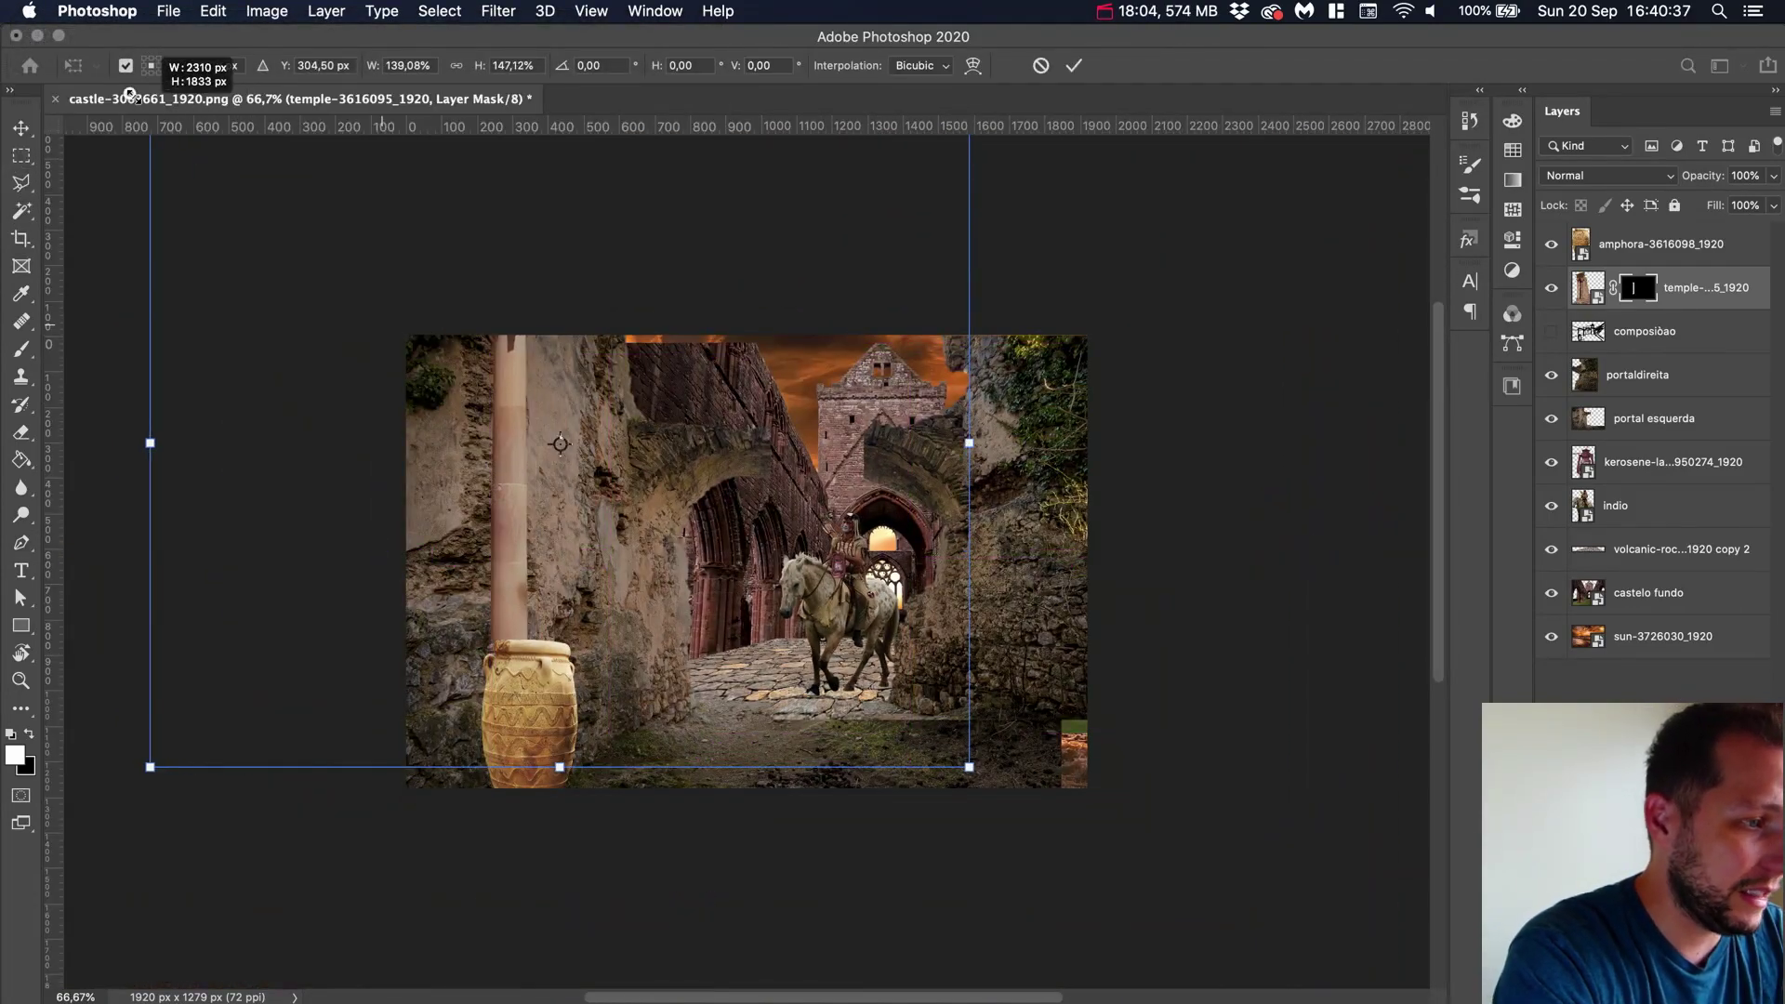
scroll(621, 518, "up", 5)
left_click_drag(725, 767, 725, 613)
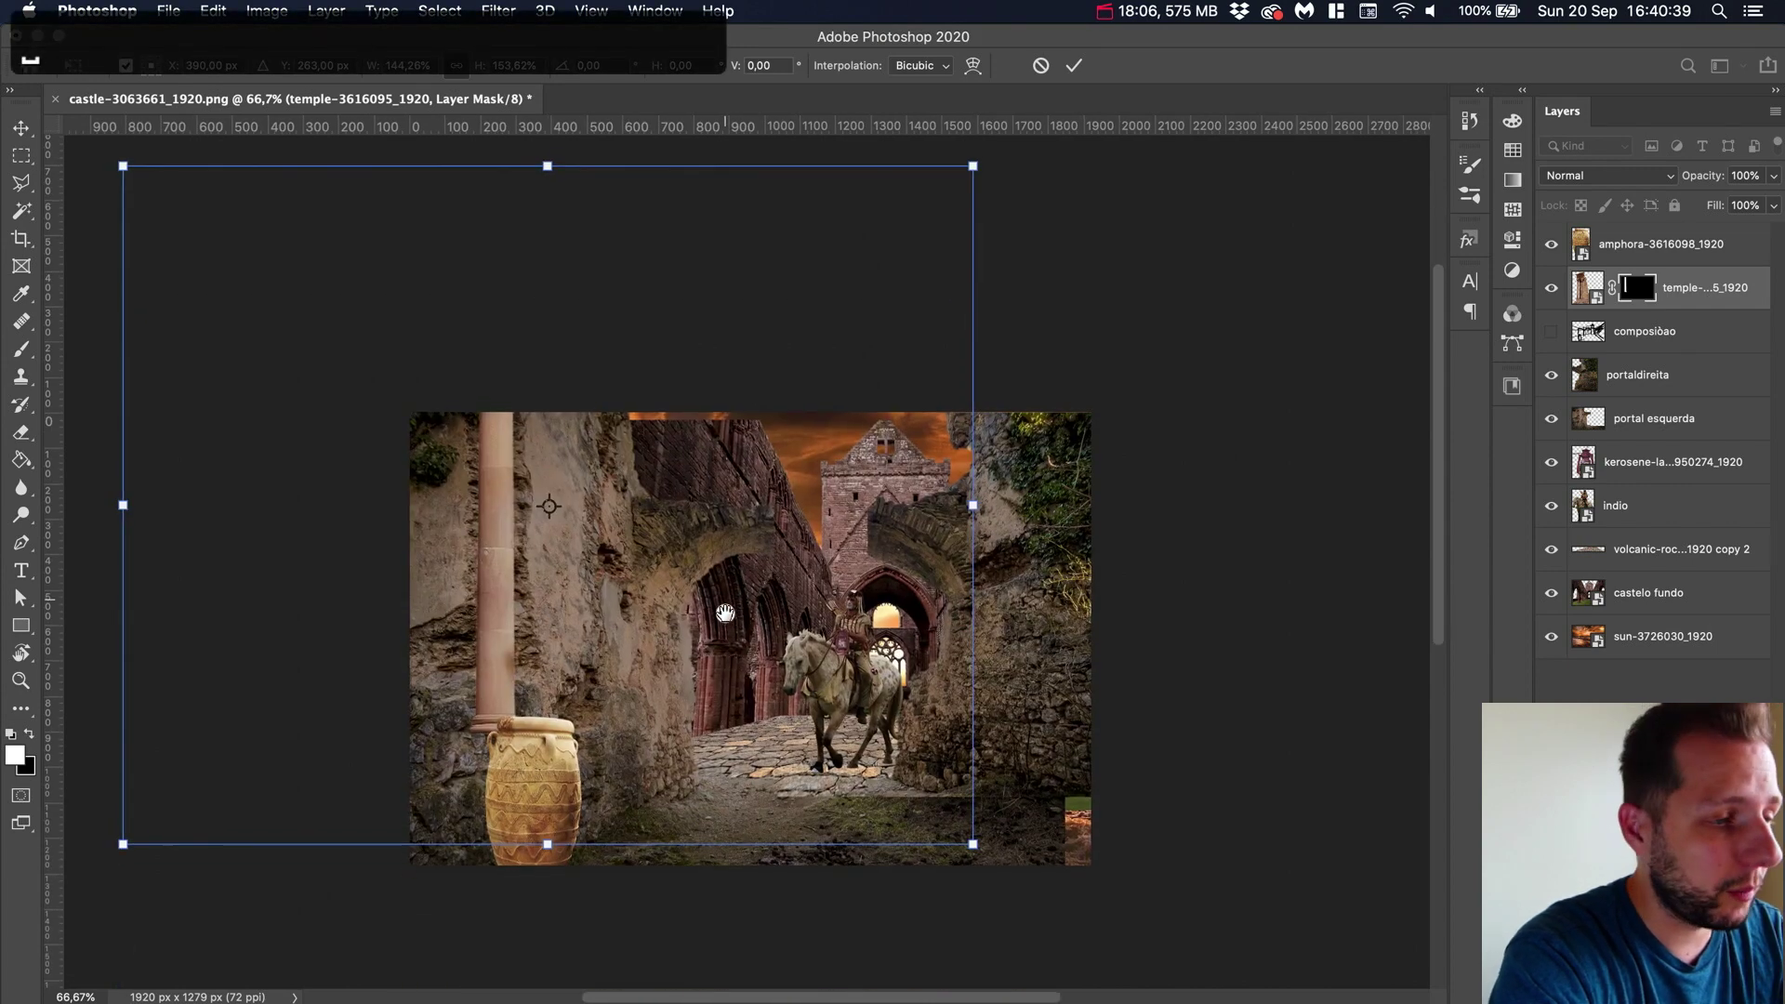
left_click_drag(973, 843, 1191, 976)
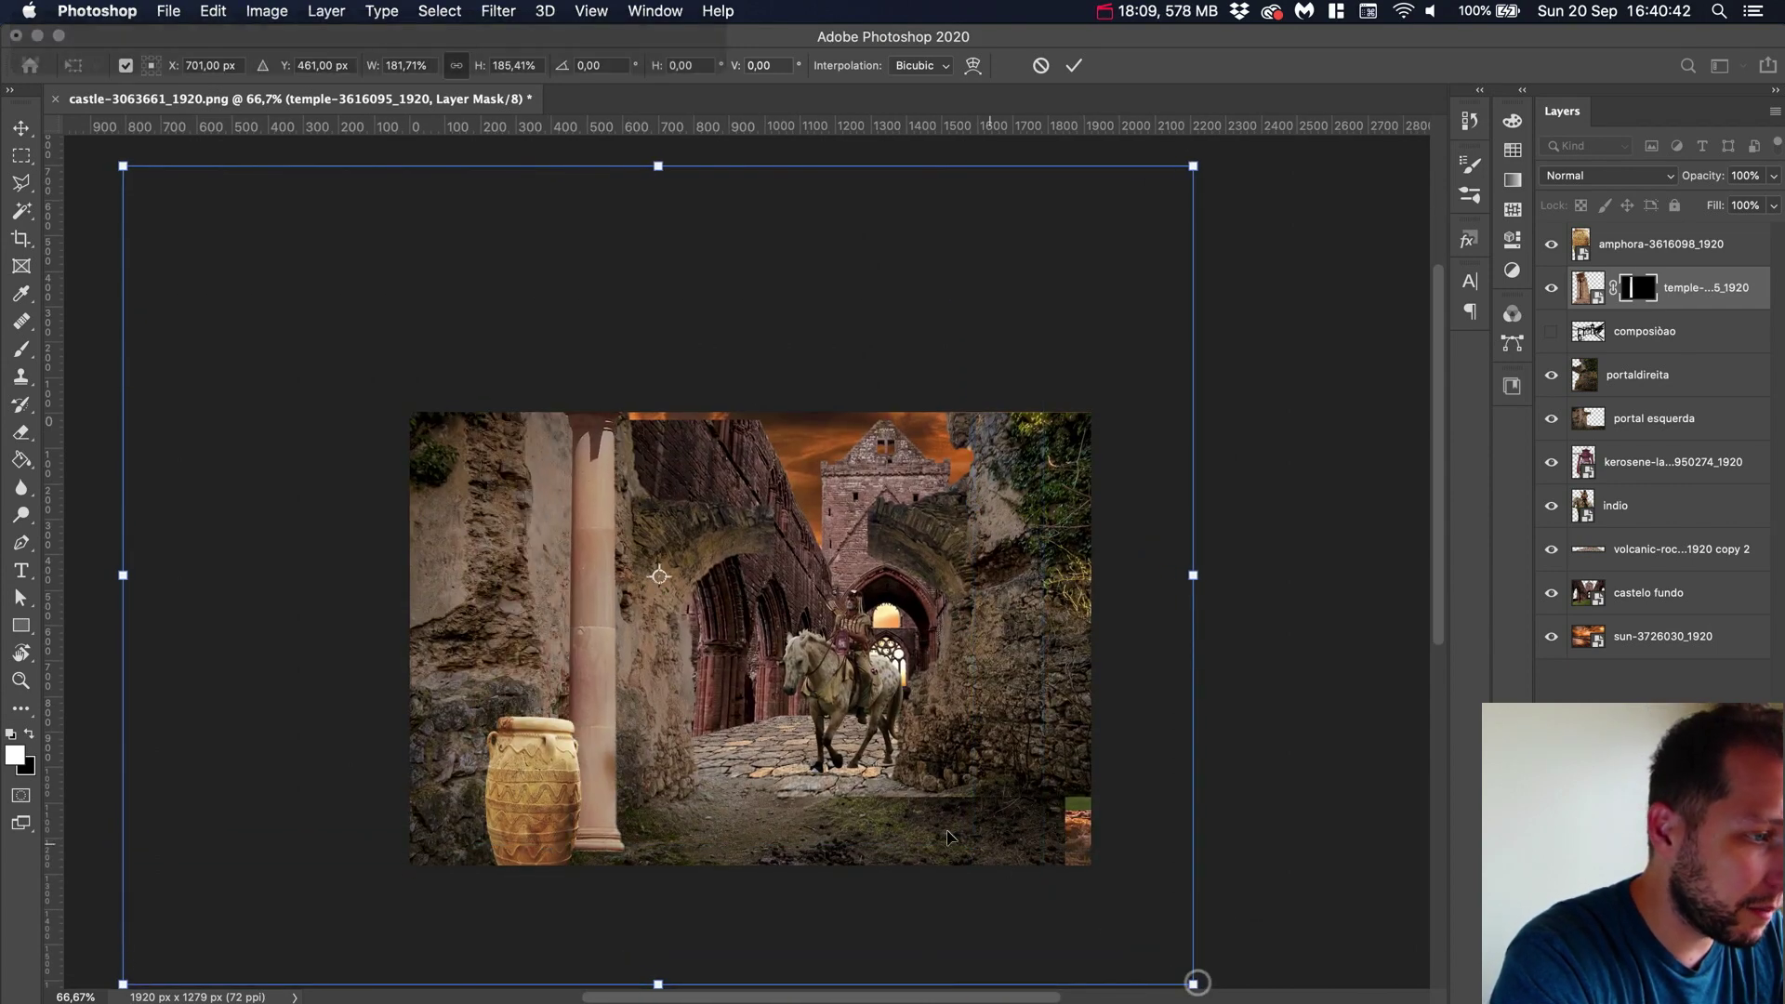
mouse_move(808, 817)
left_mouse_down()
mouse_move(757, 818)
mouse_move(790, 840)
left_mouse_up()
Enlarge the column further to 372.87% width and 380.46% height and place it along the image's left edge
key("super+minus")
key("super+minus")
key("super+minus")
key("super+minus")
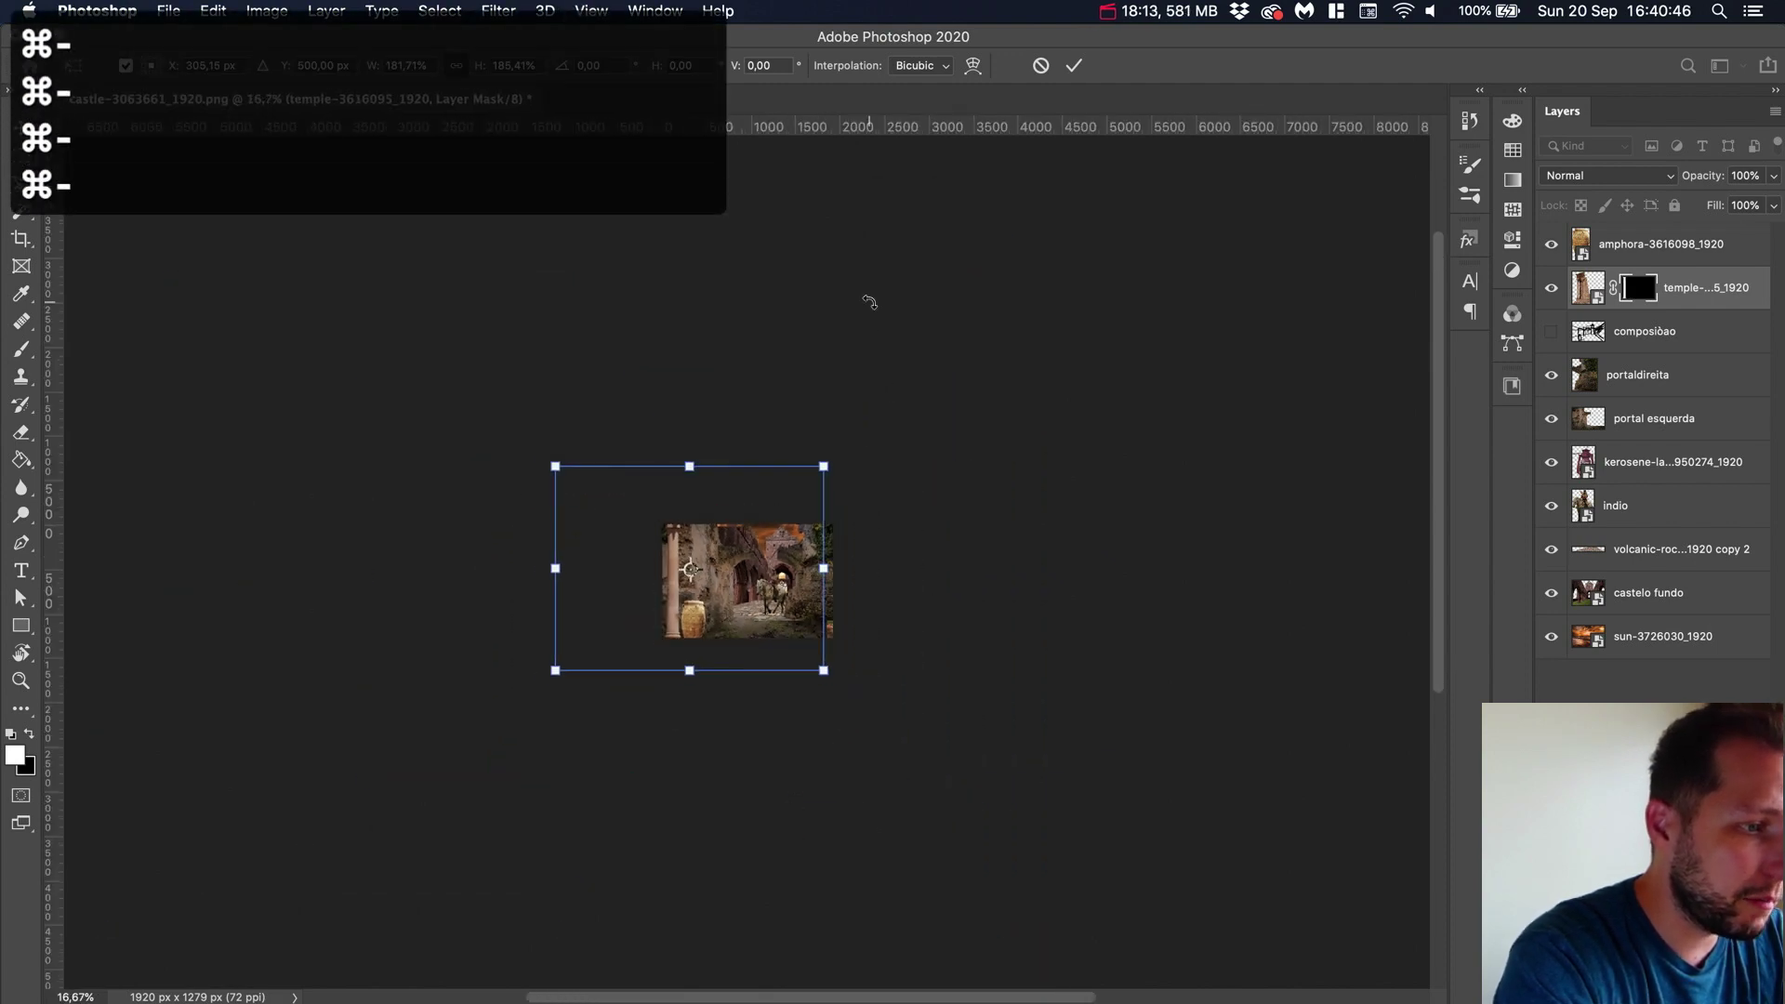
left_click_drag(823, 465, 1069, 177)
left_click_drag(914, 603, 786, 651)
key("super+0")
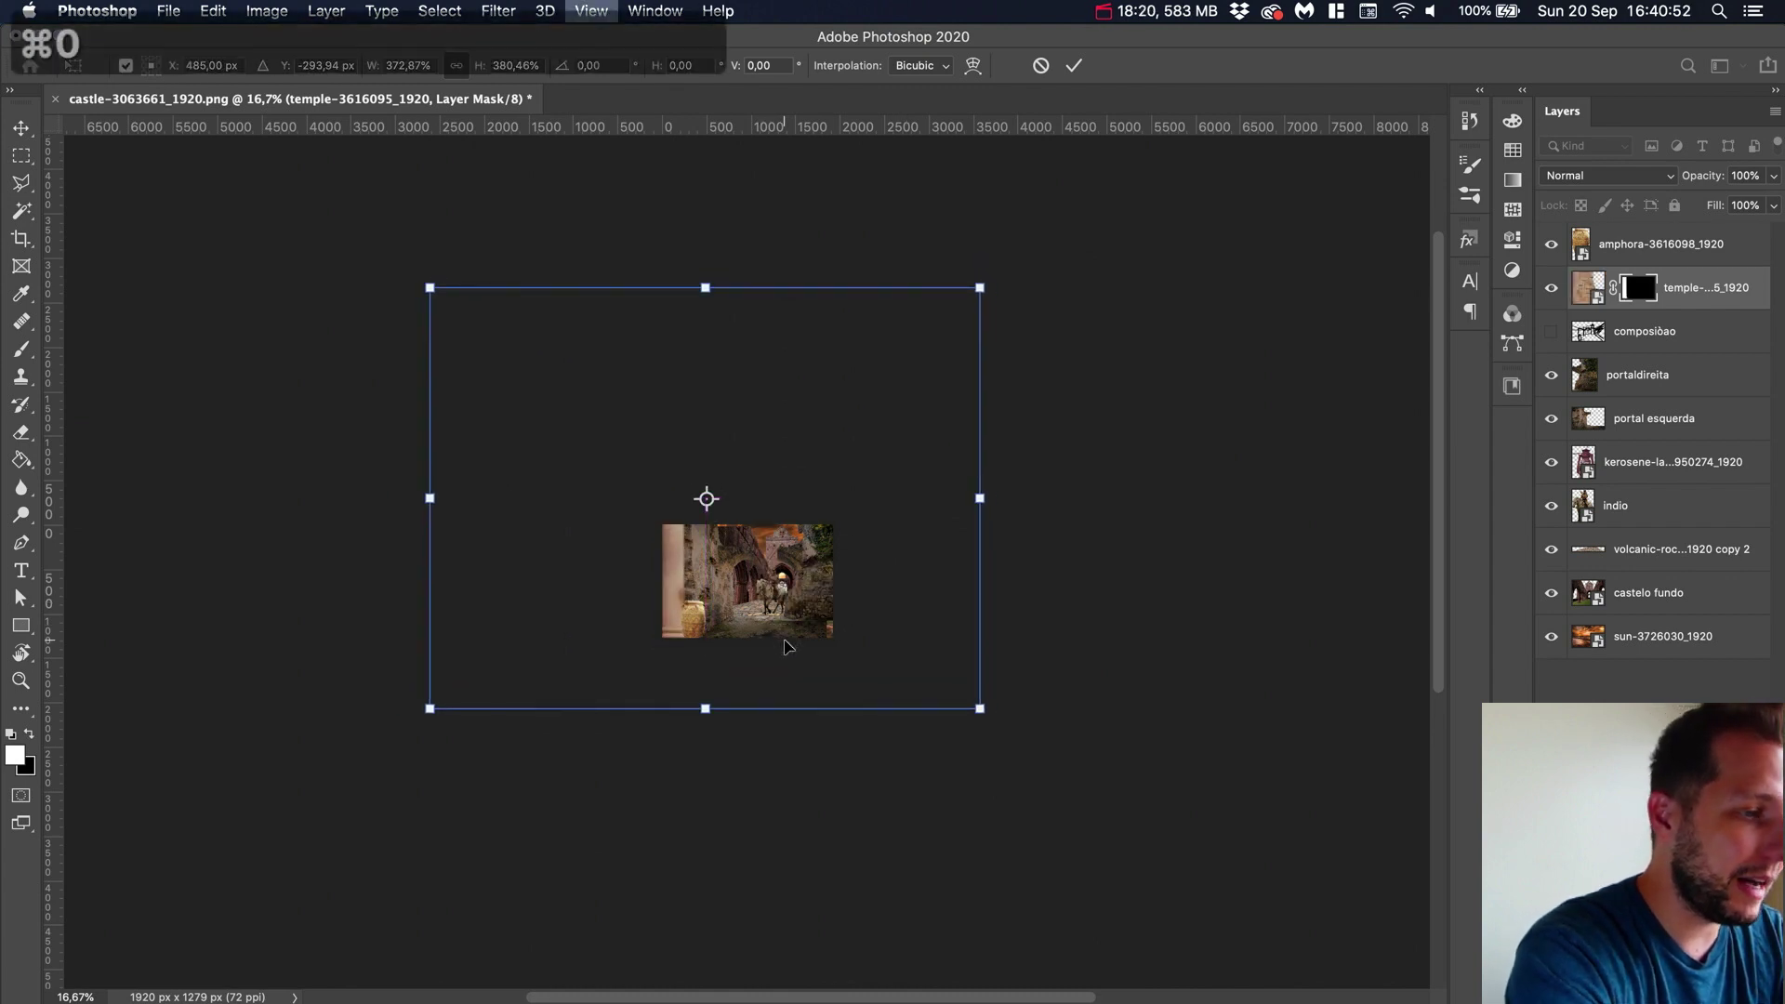
key("super+plus")
key("super+plus")
key("super+plus")
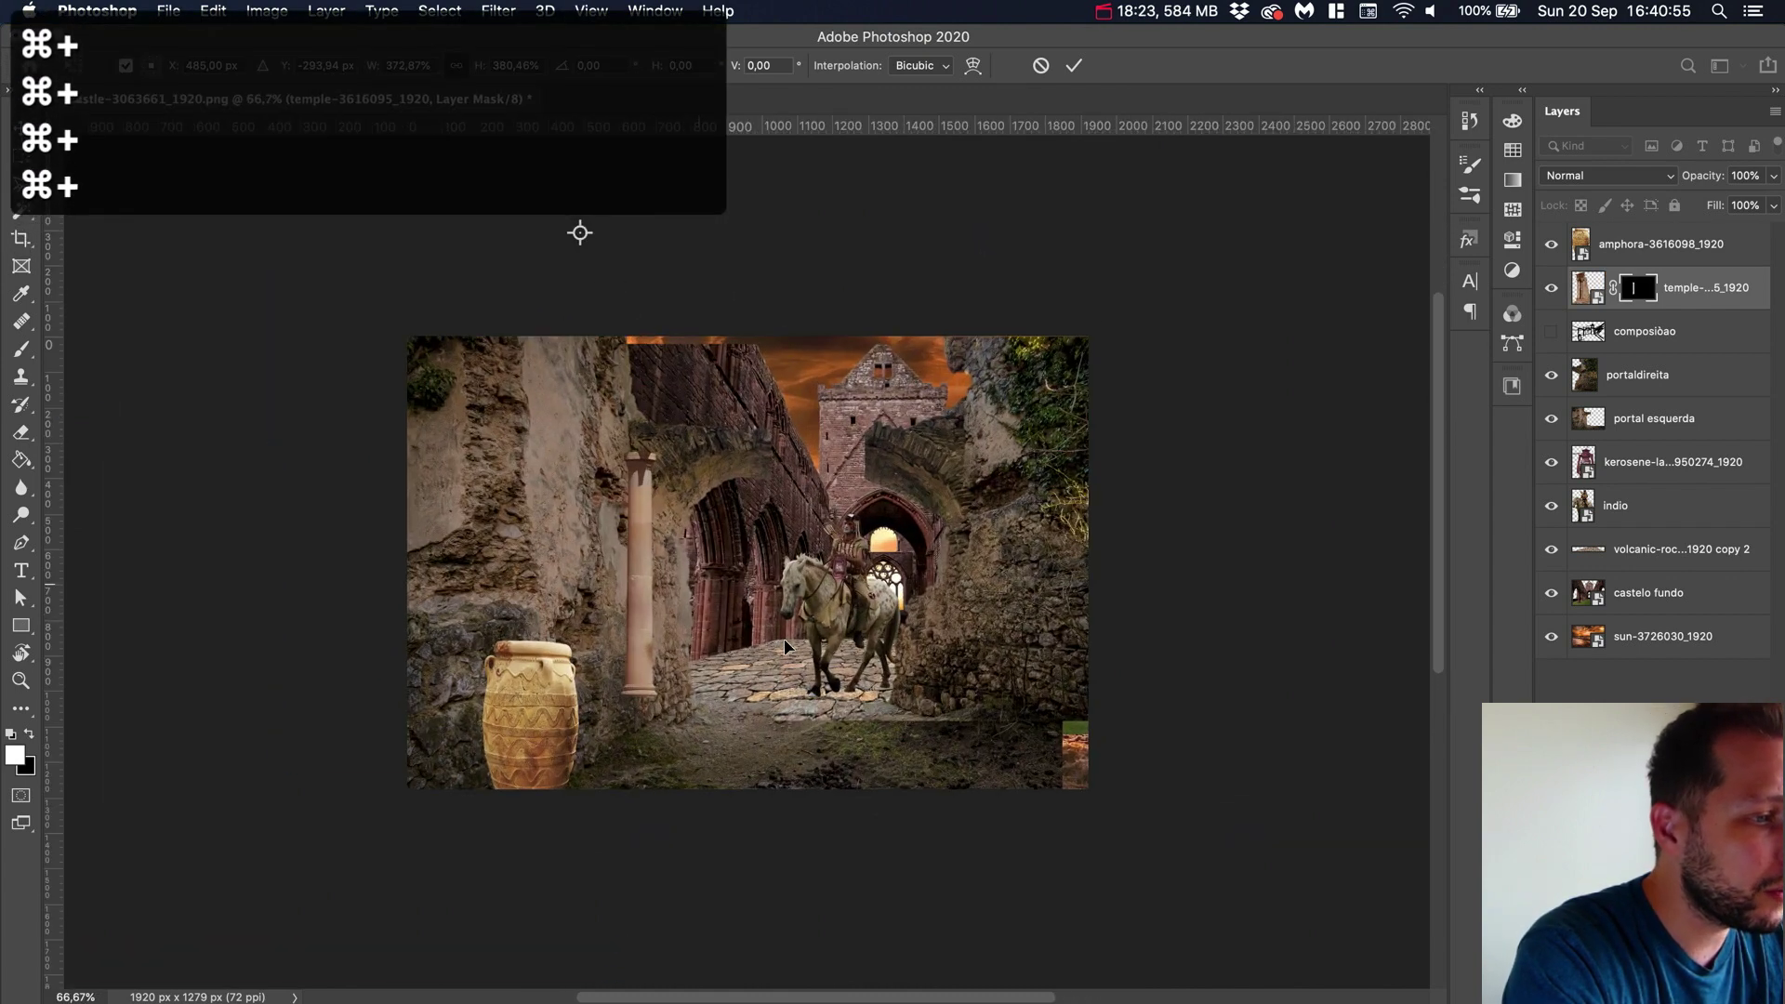
key("super+plus")
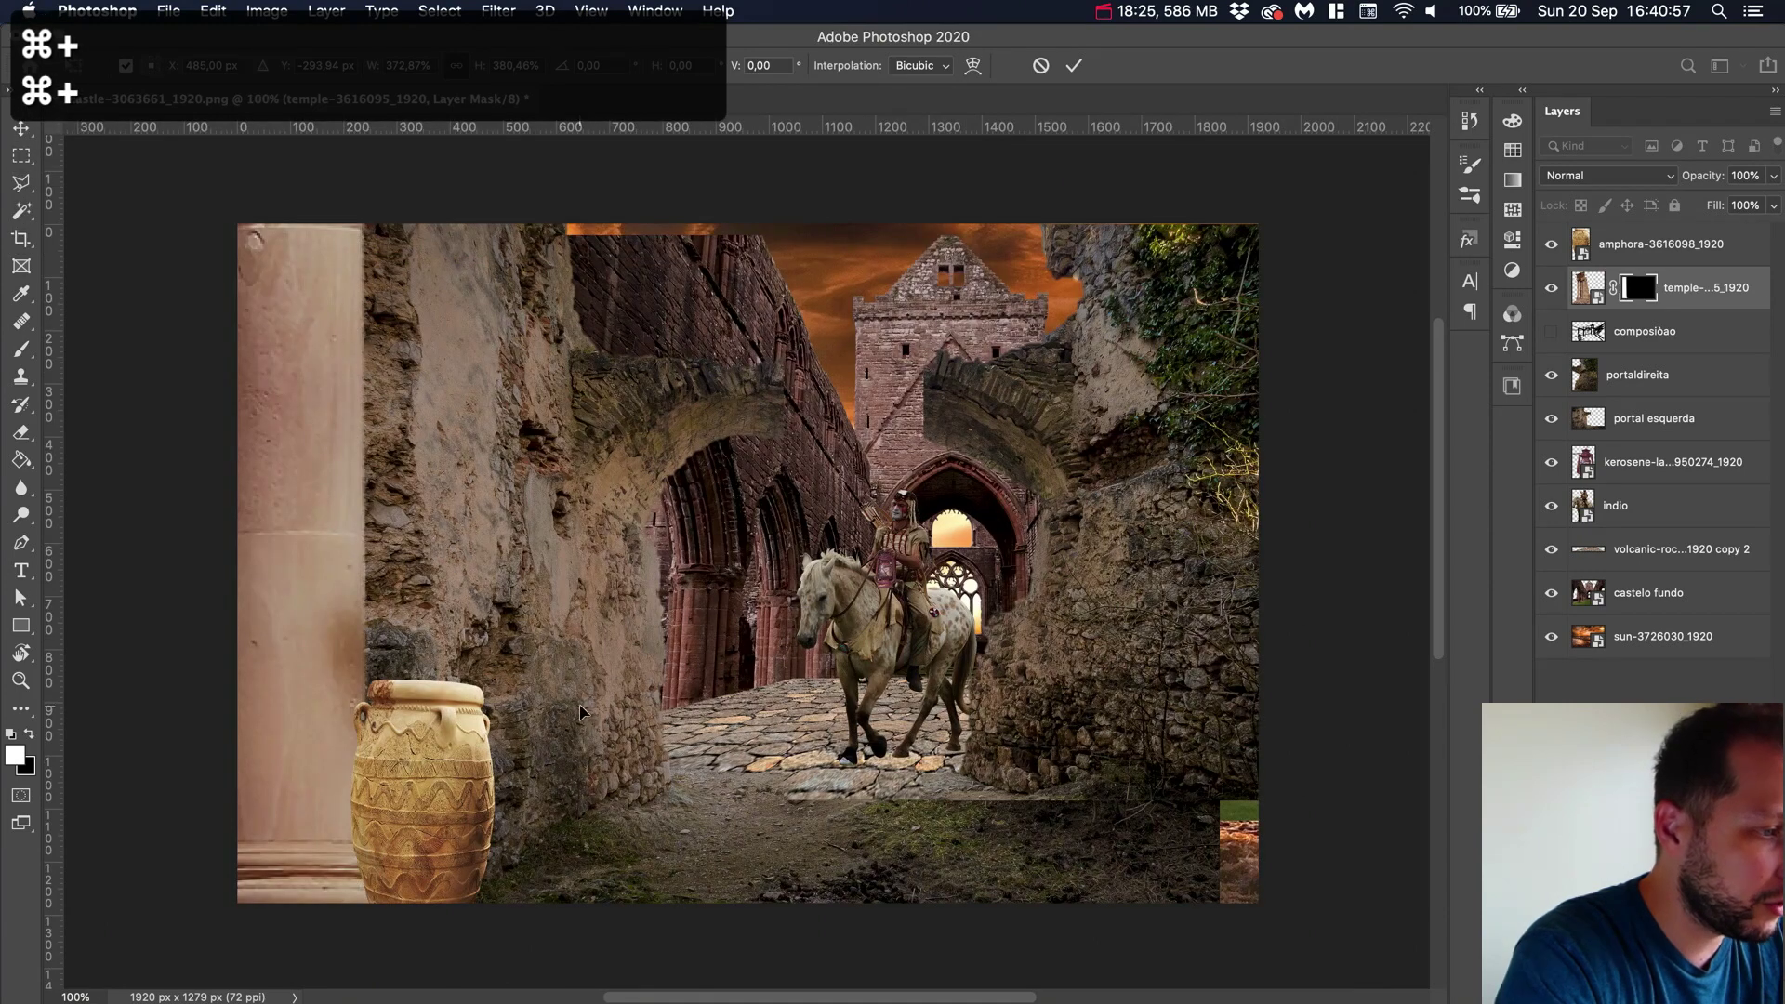
Move the enlarged column to the image's right edge with its base at the bottom and apply the transformation
left_click_drag(587, 709, 604, 711)
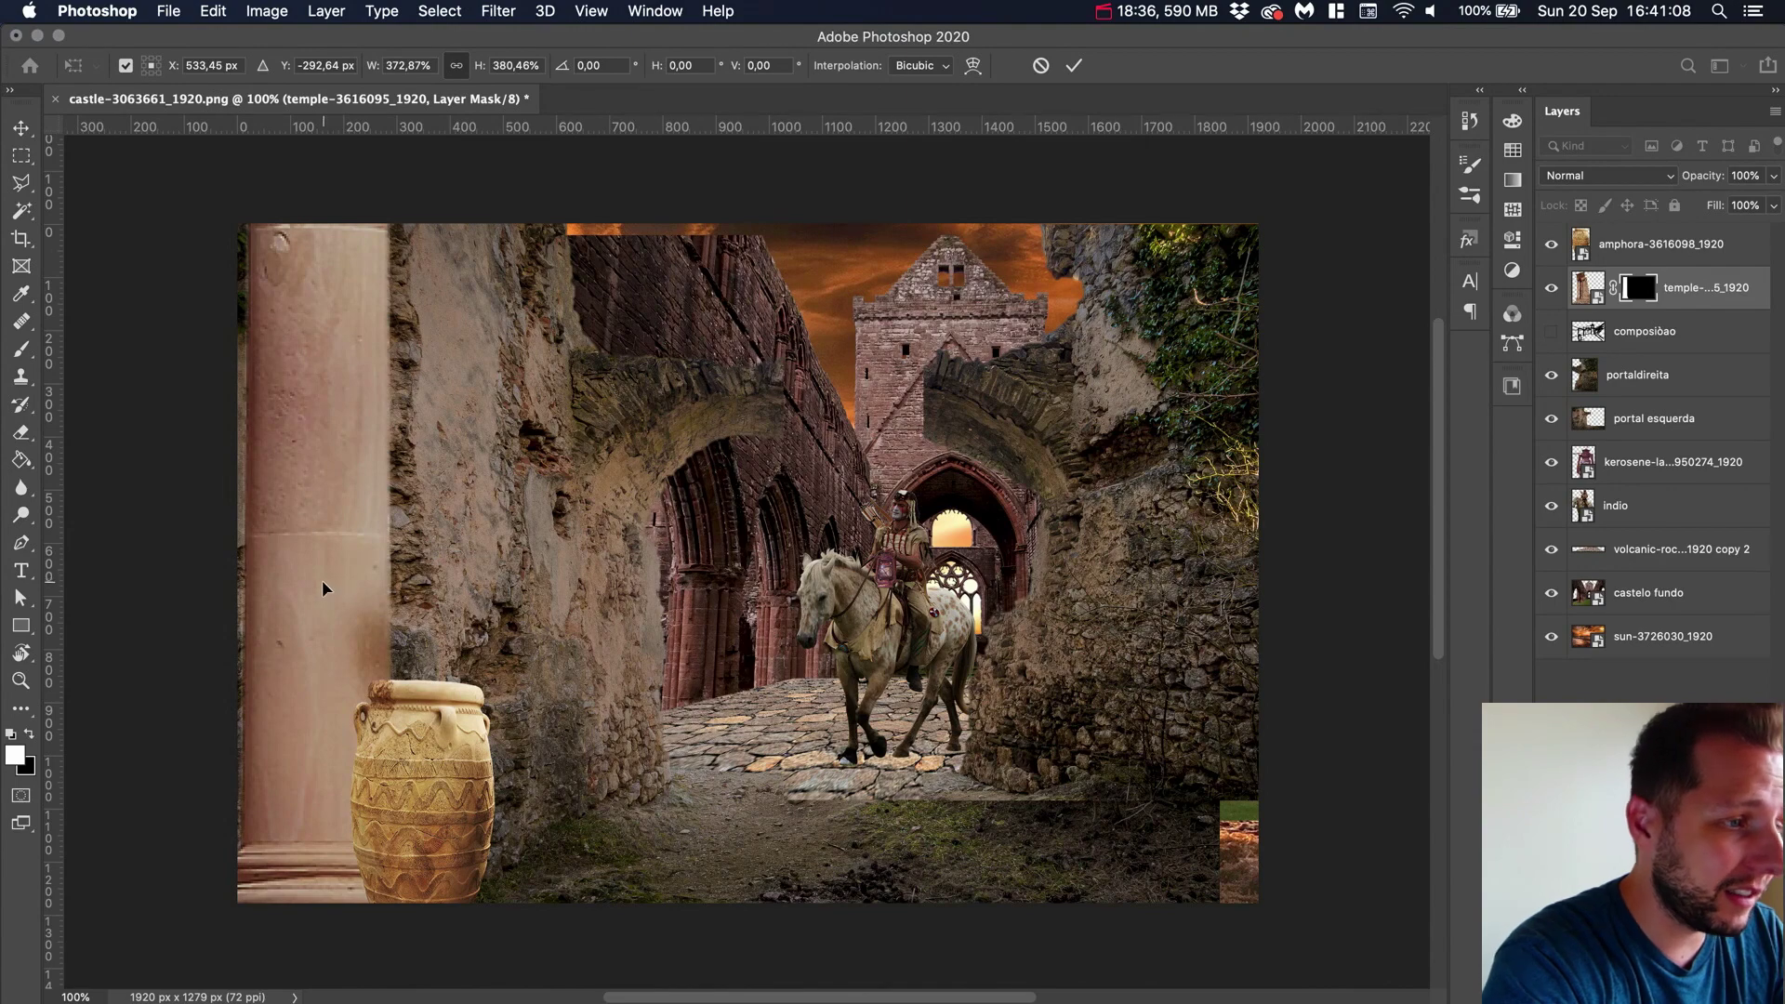
left_click_drag(323, 588, 1206, 613)
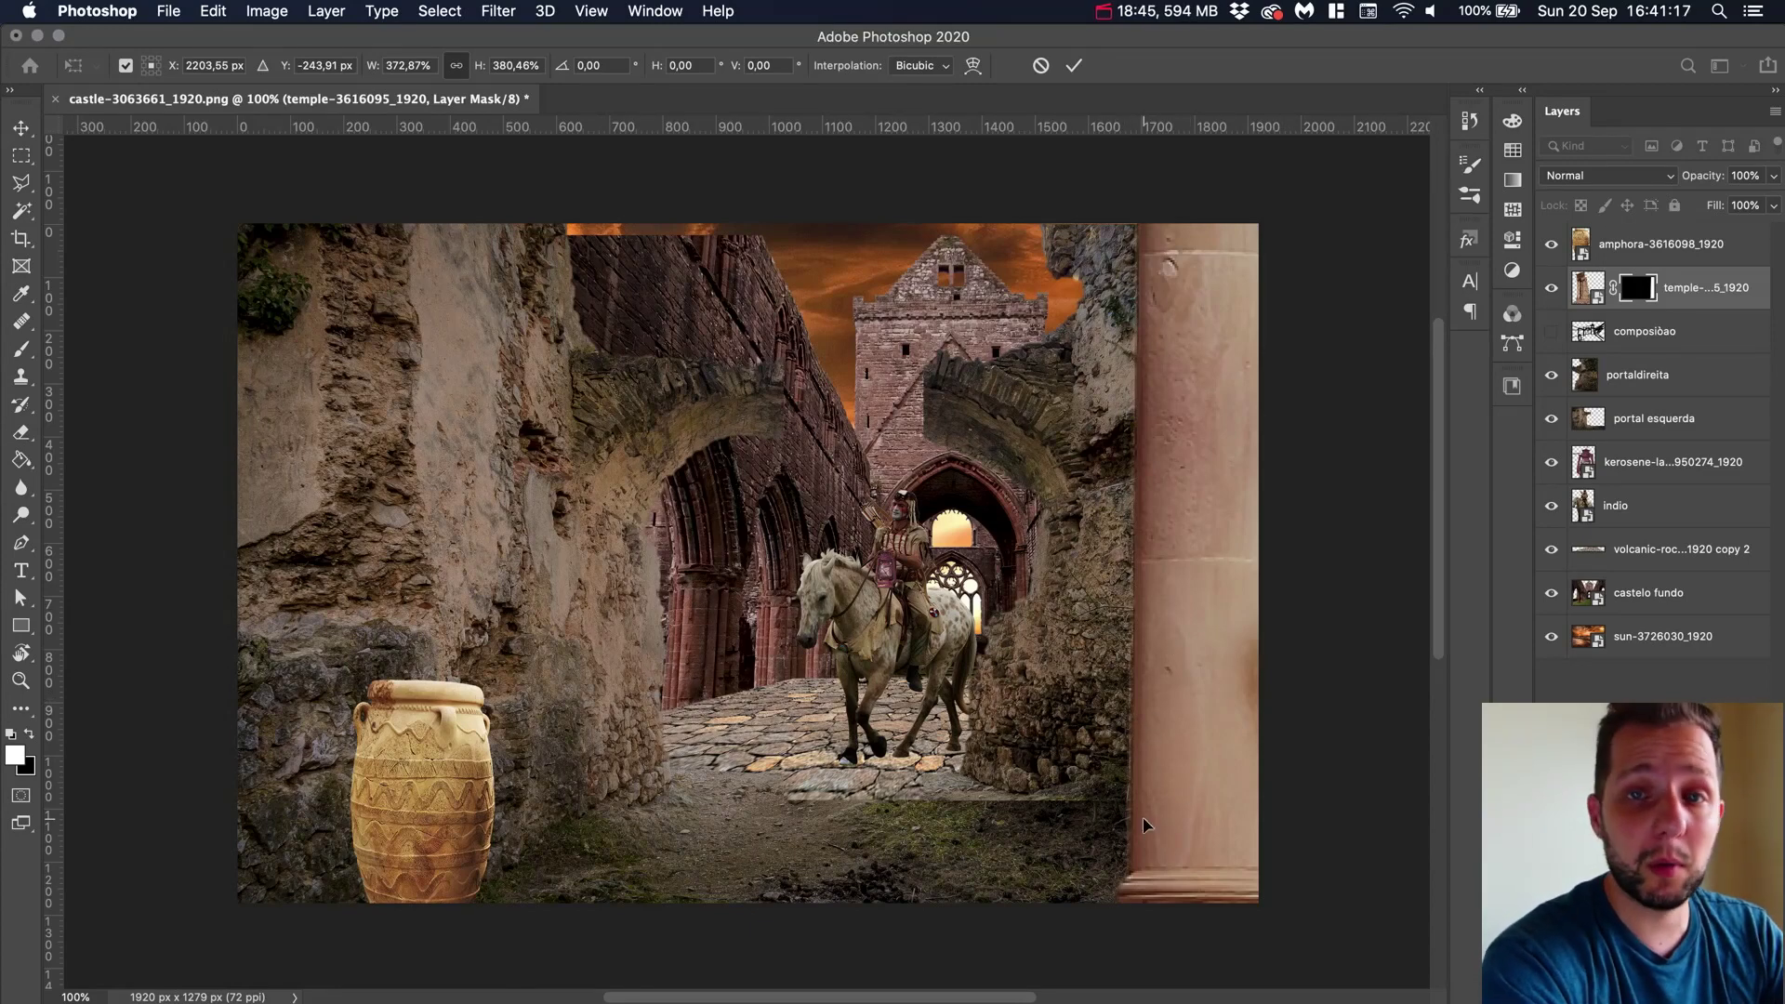
key("Return")
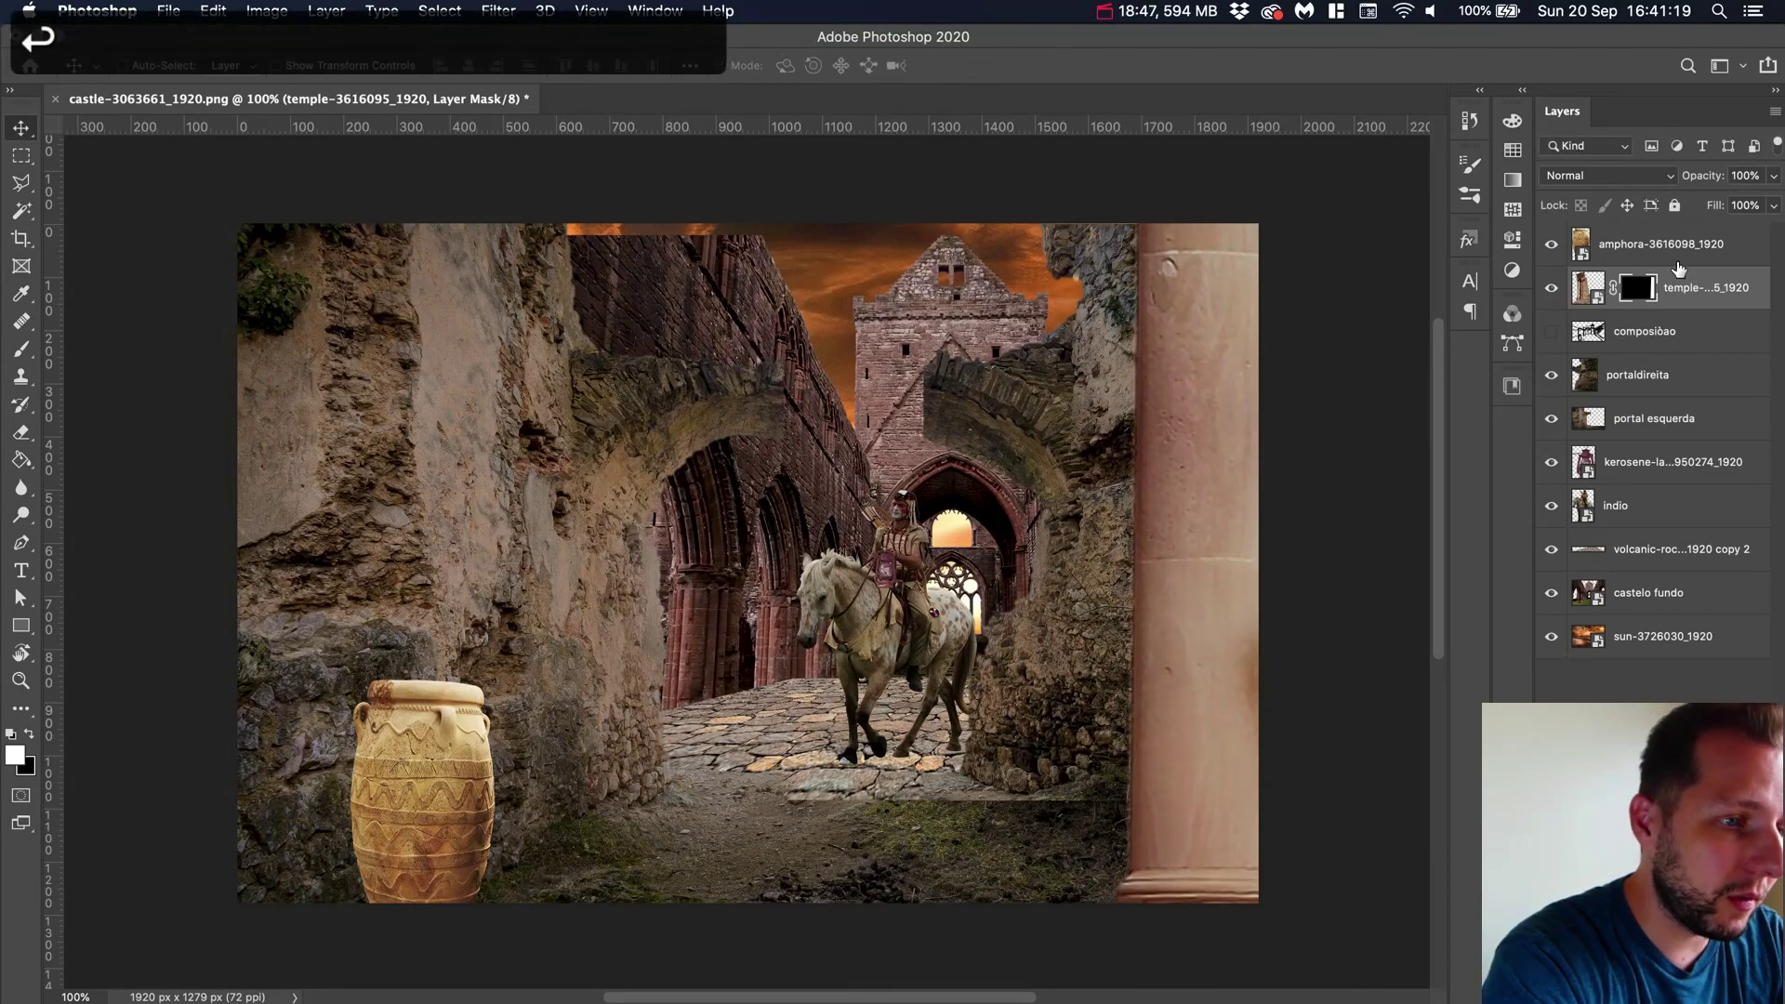
Move the amphora layer below the temple layer and place the amphora partly behind the right-hand column
left_click_drag(1692, 244, 1673, 307)
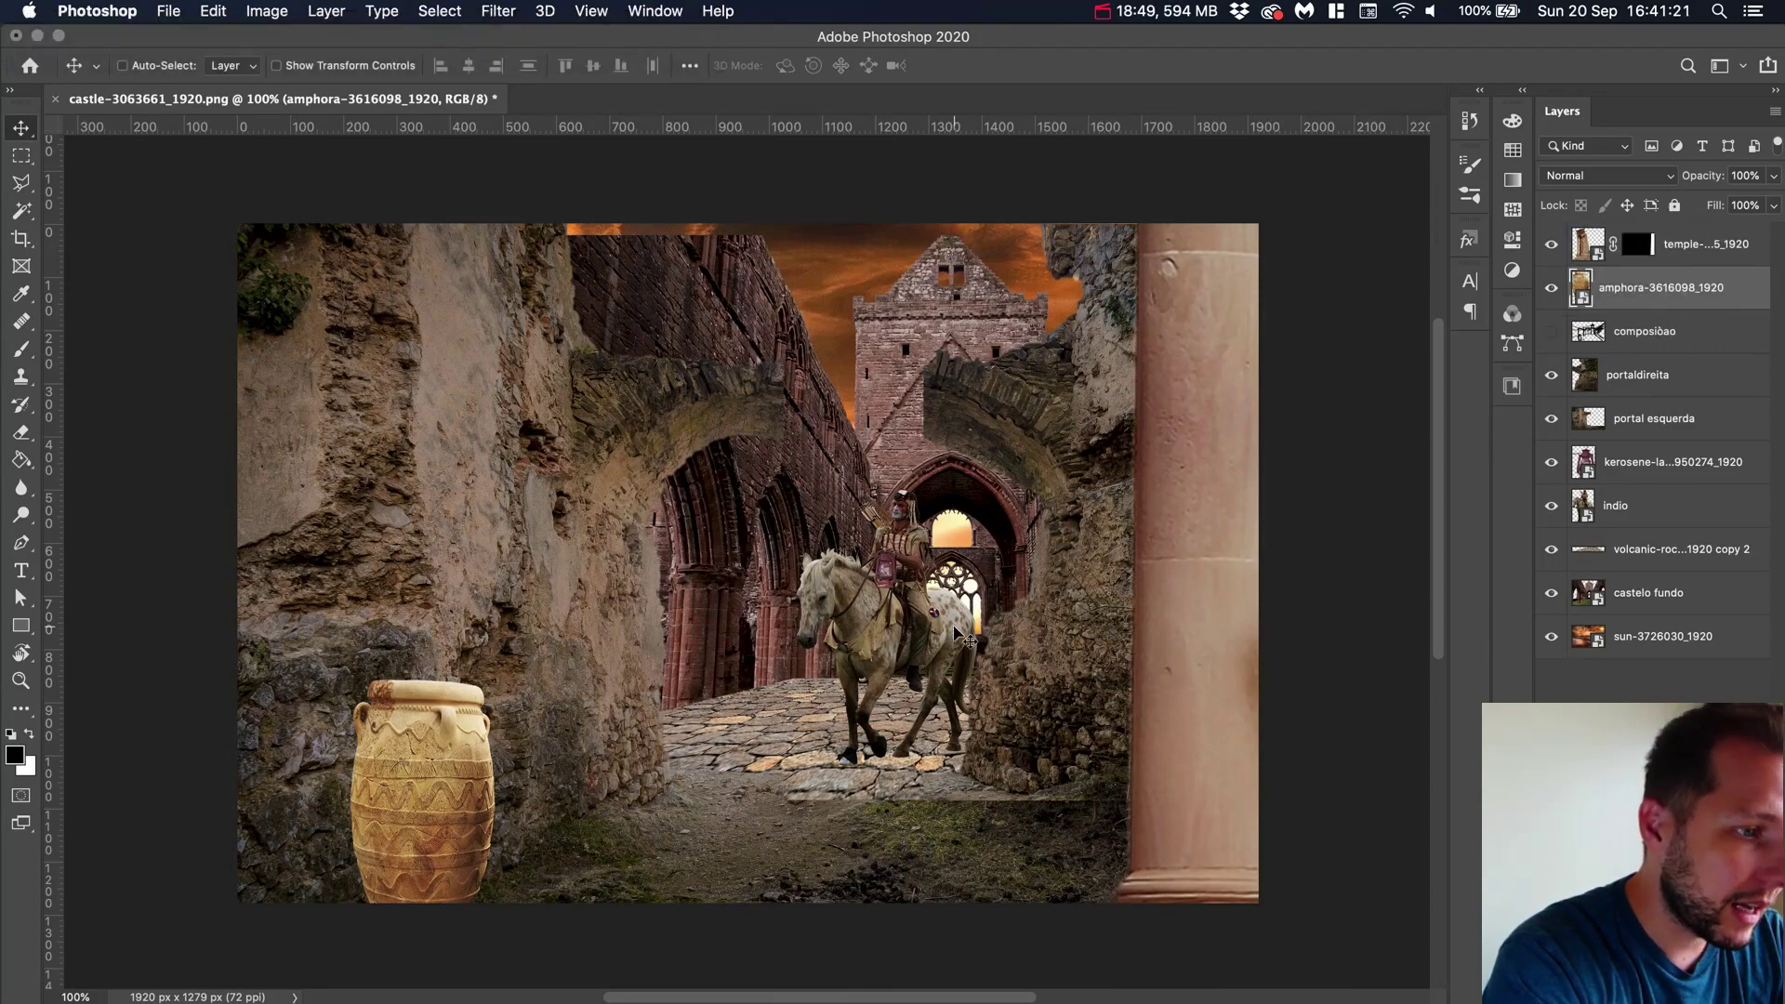
left_click_drag(1028, 700, 1183, 680)
Distort the amphora by spreading its upper corners outward, apply the transformation, and raise it slightly beside the column
key("super+t")
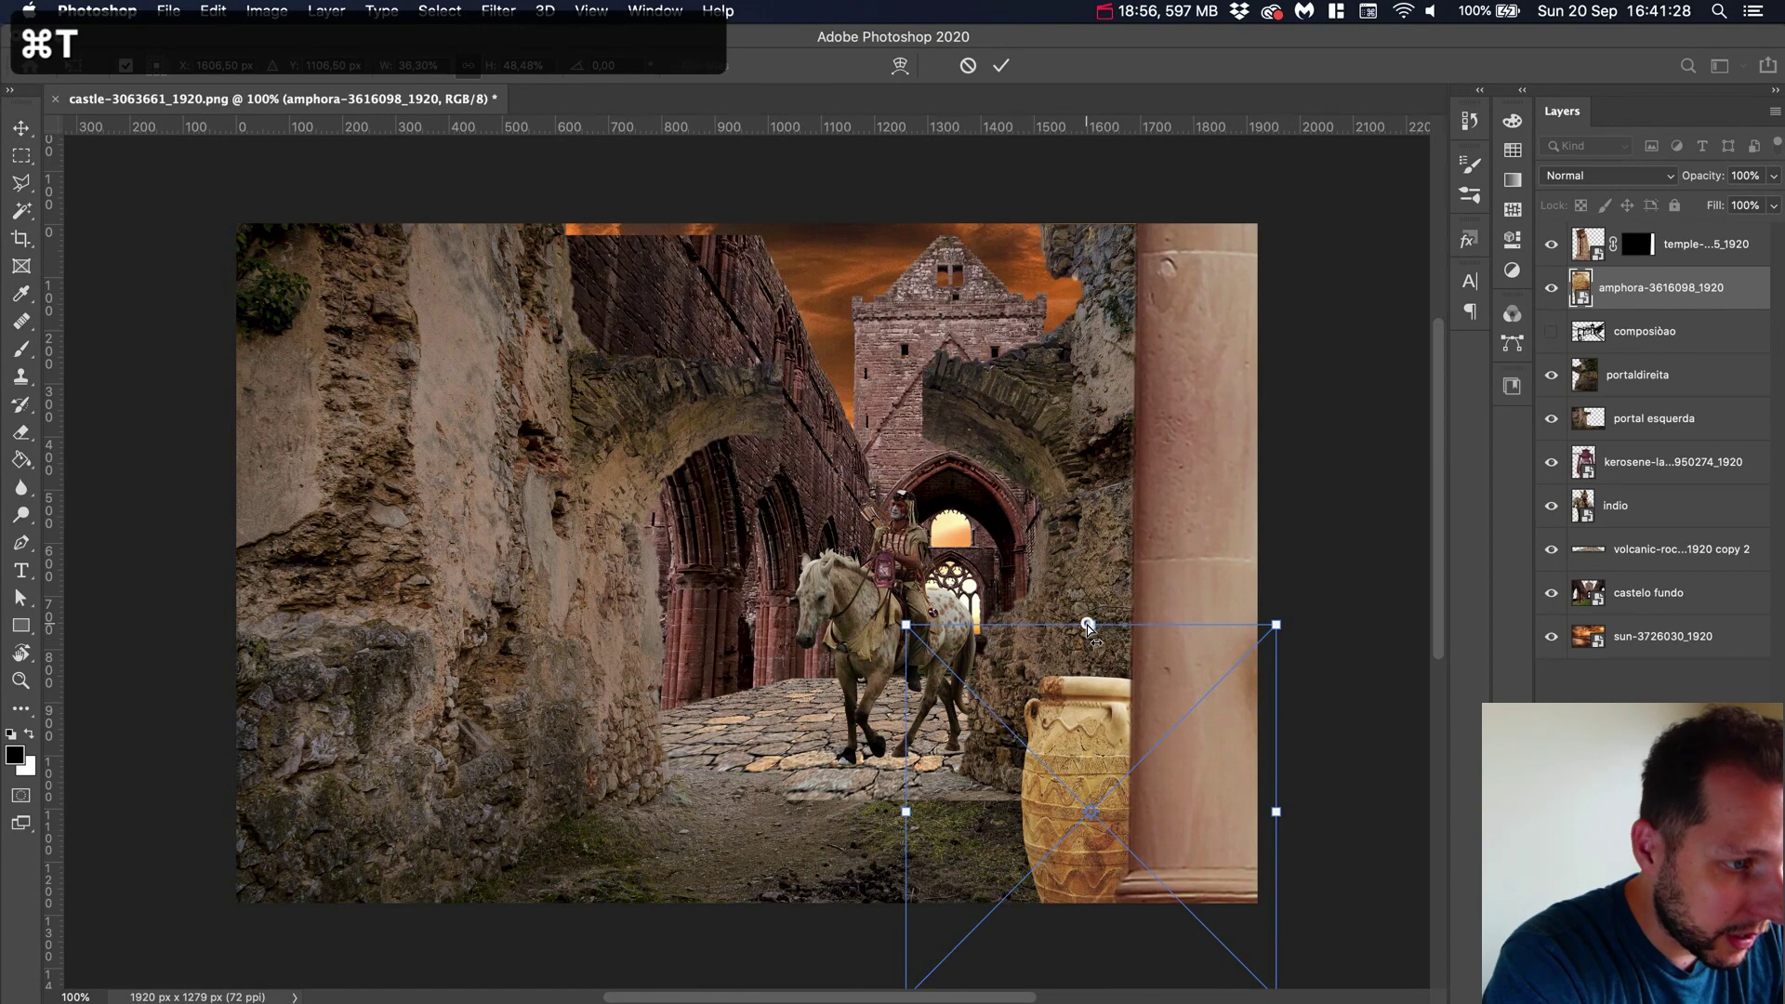
left_click_drag(1088, 625, 1071, 629)
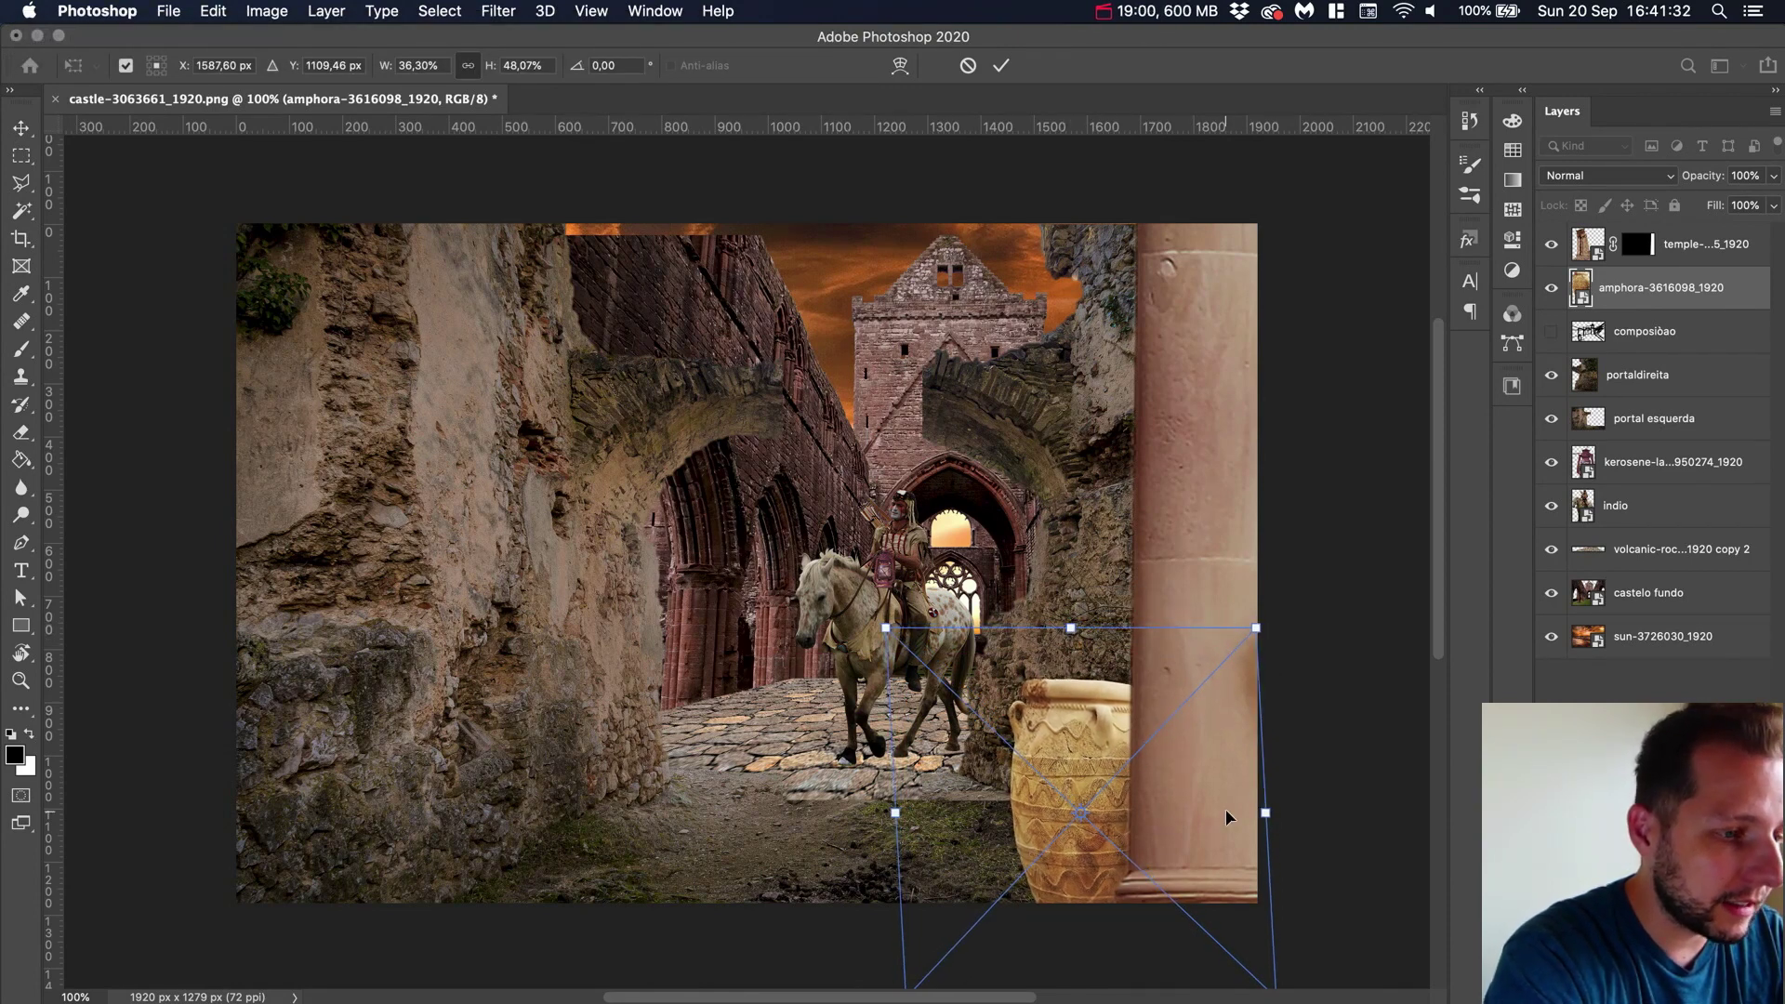
left_click_drag(1259, 621, 1270, 625)
left_click_drag(893, 633, 882, 631)
key("Return")
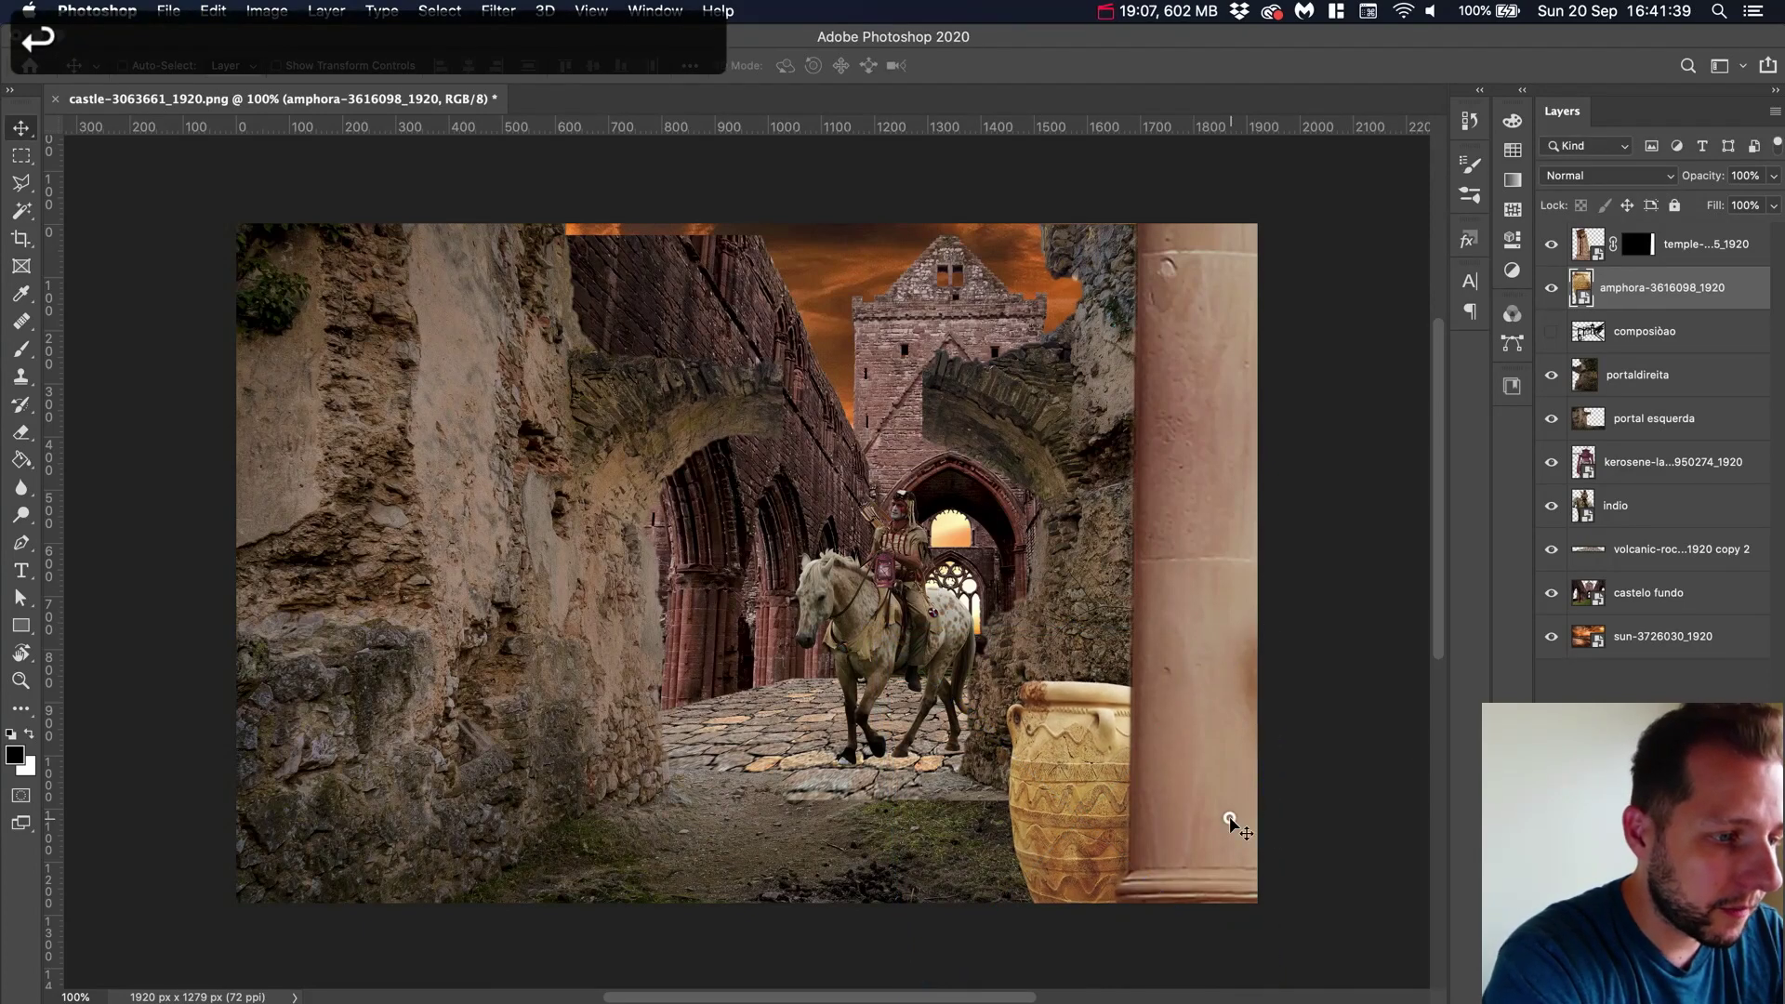
left_click_drag(1225, 817, 1238, 800)
key("Return")
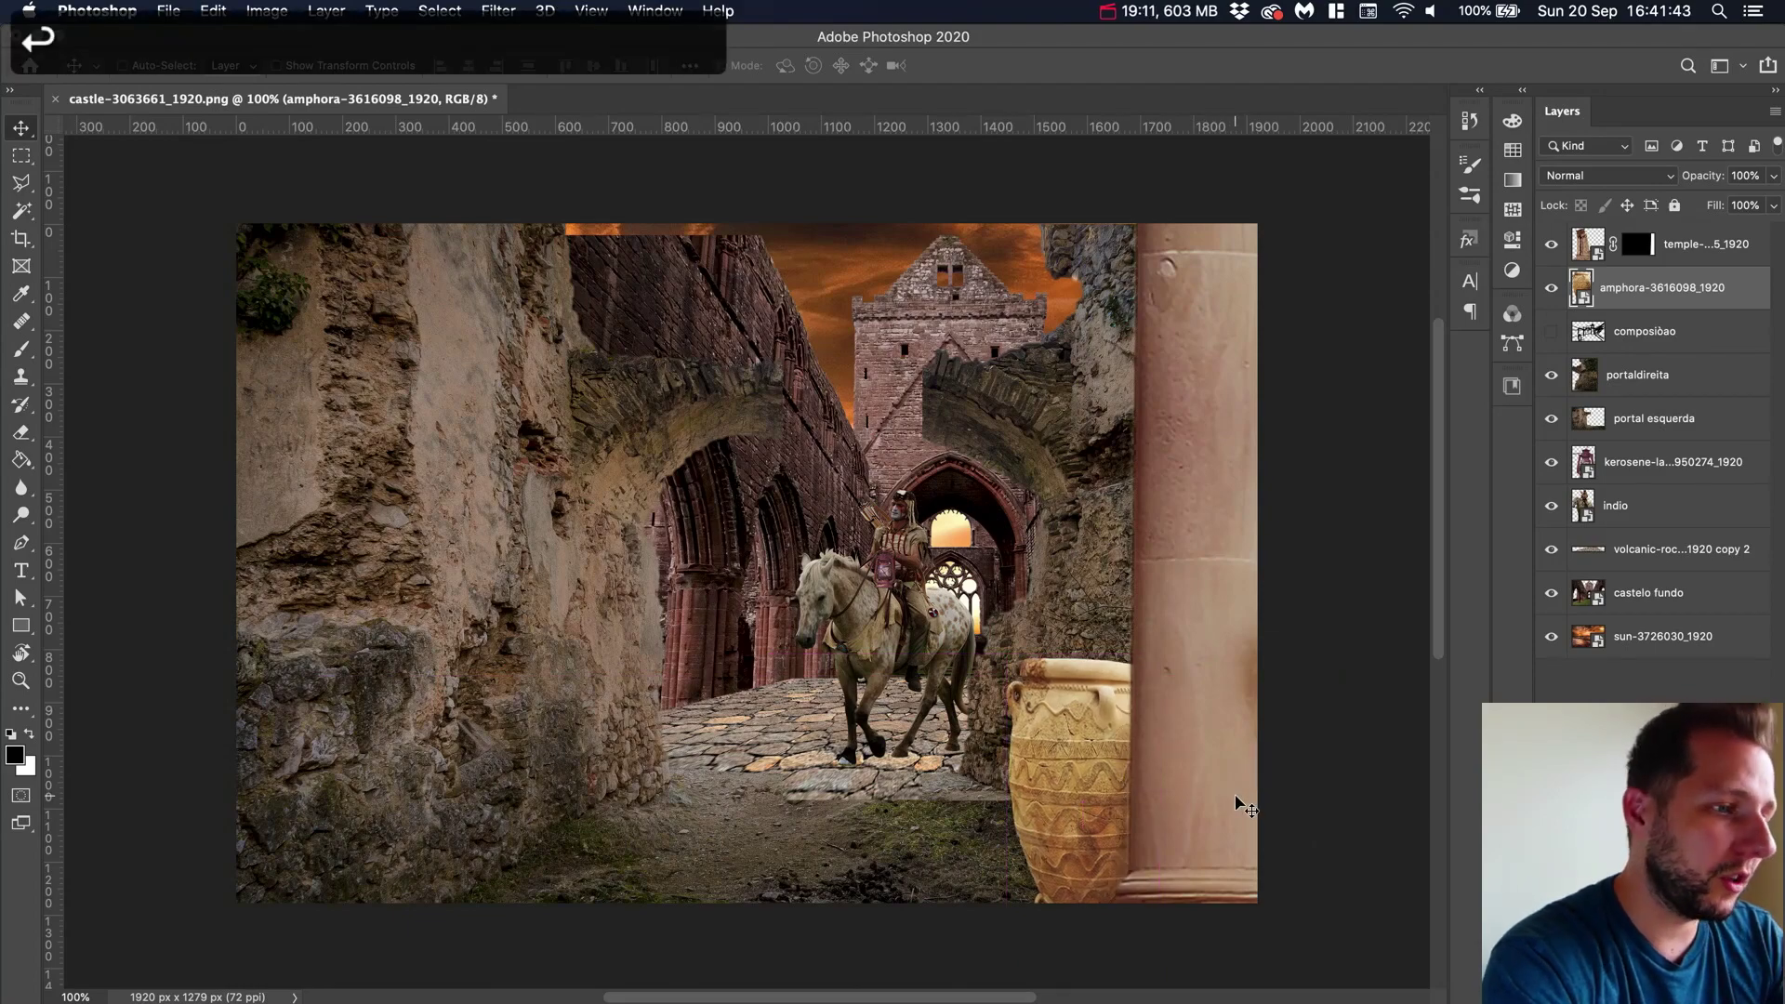
Select the indio layer and move the rider about 36 px to the left along the stone floor
right_click(919, 625)
left_click(941, 638)
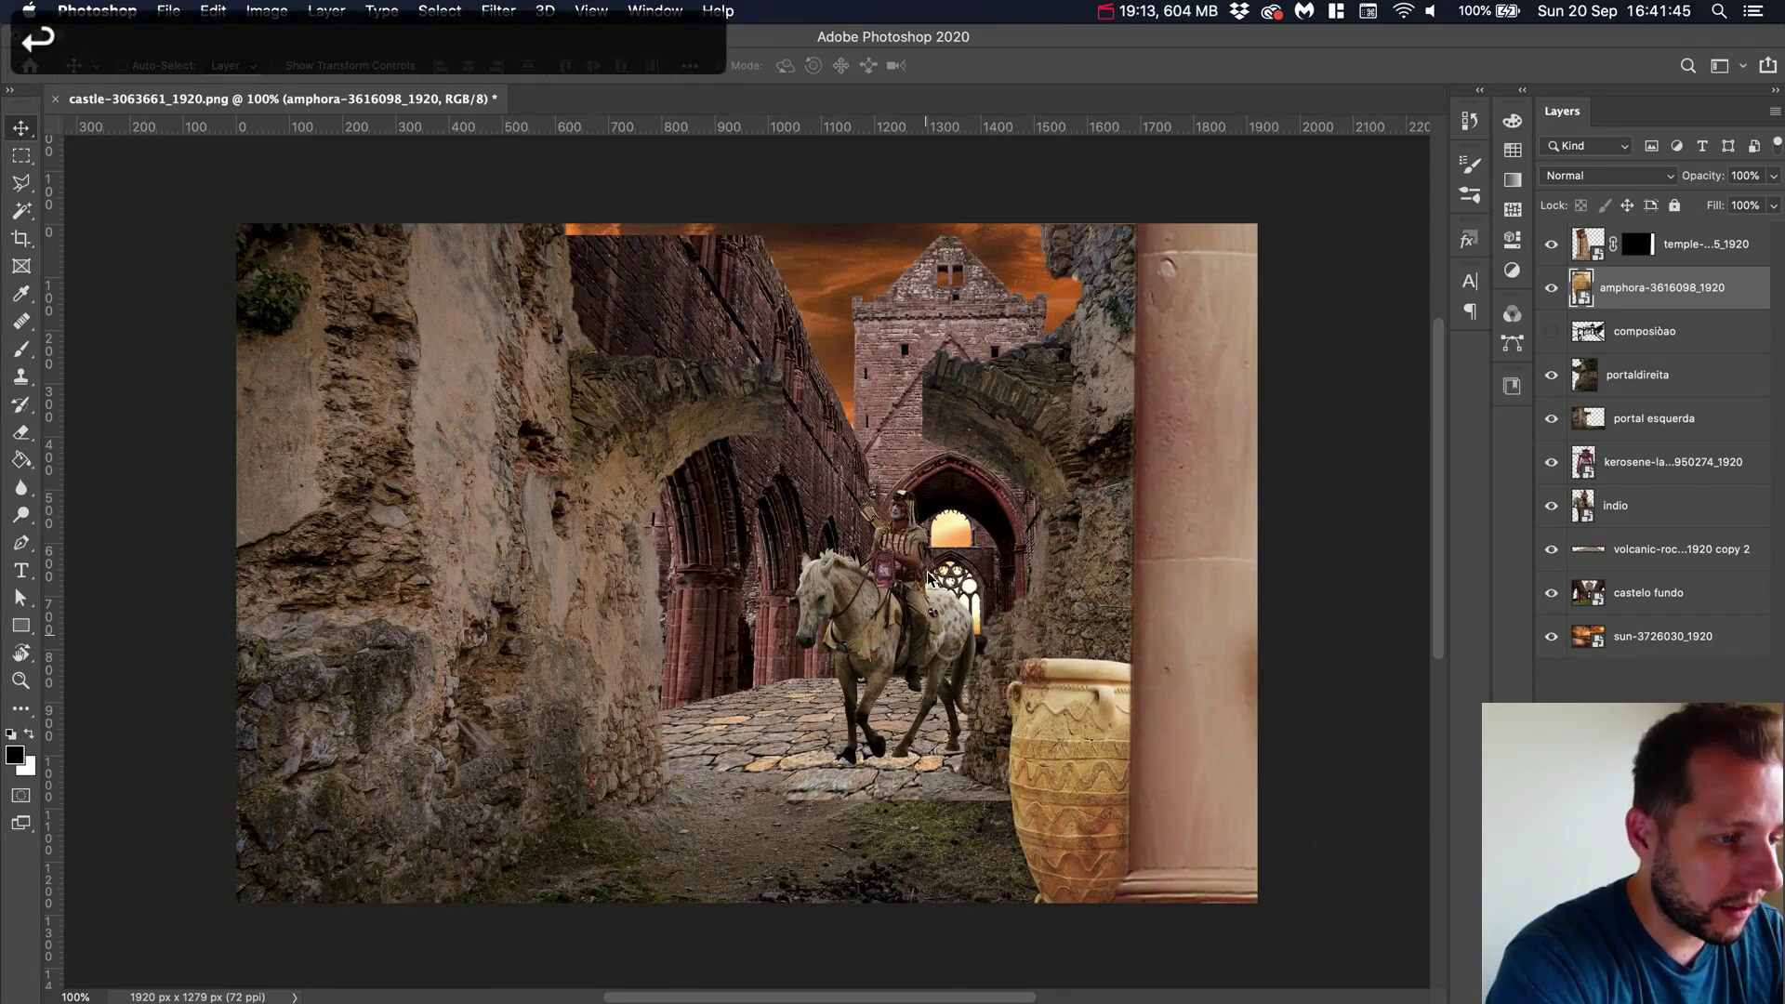
left_click_drag(917, 574, 895, 575)
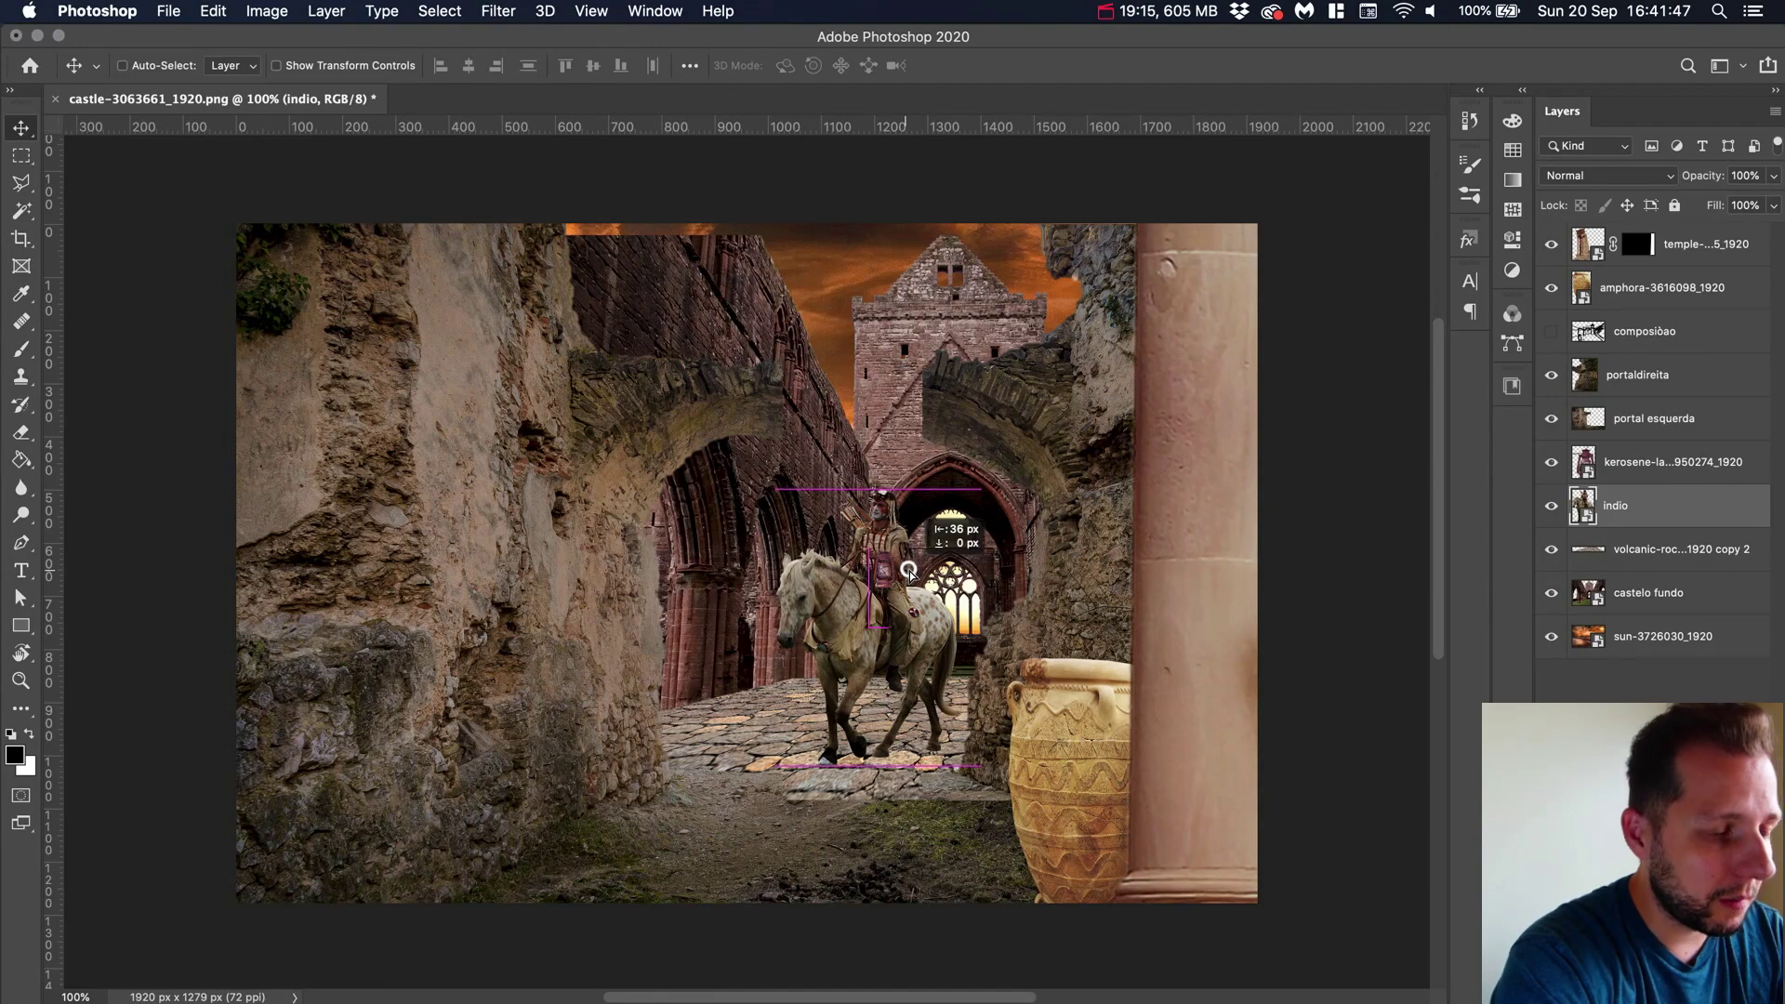